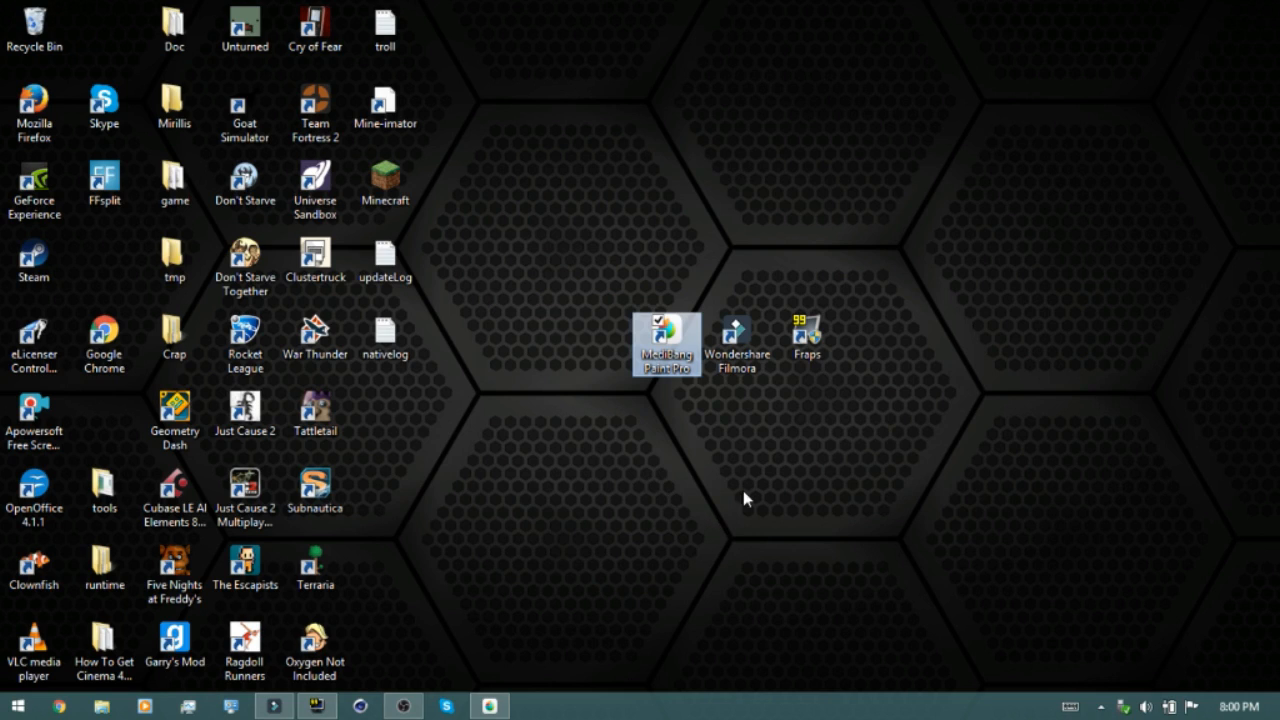
pyautogui.moveTo(741, 477); pyautogui.dragTo(740, 270)
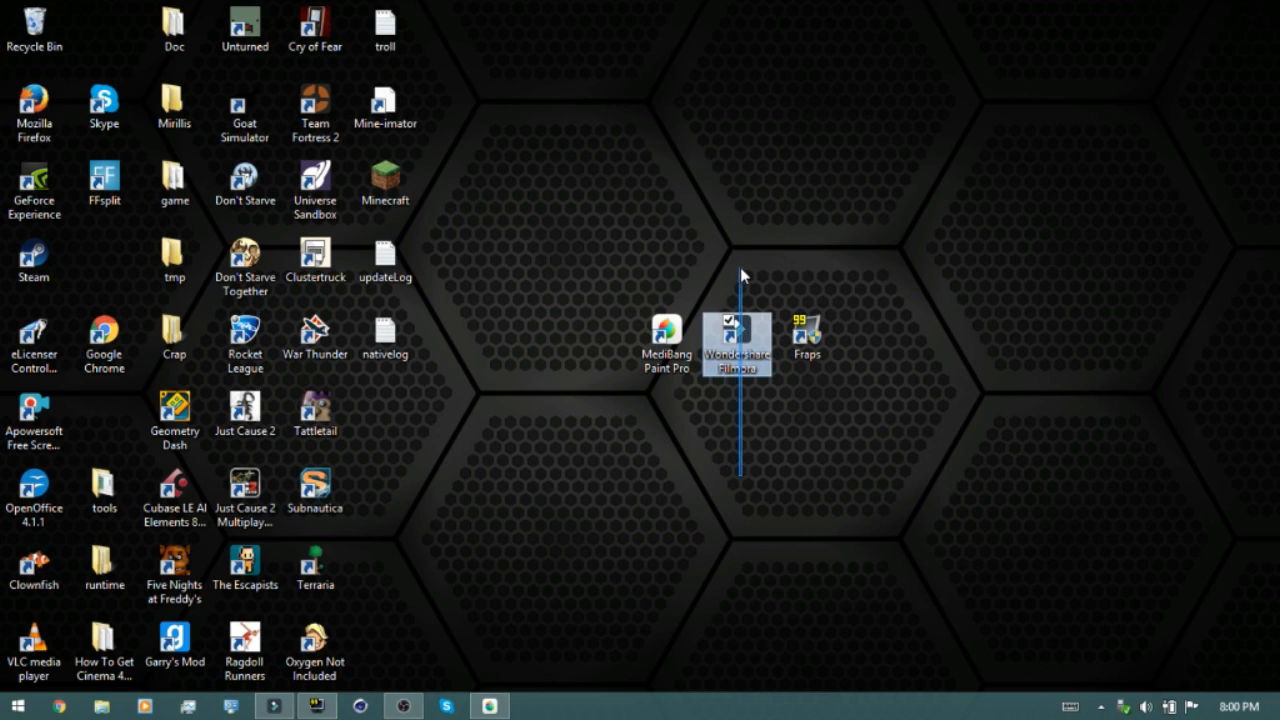
pyautogui.moveTo(807, 495); pyautogui.dragTo(812, 288)
pyautogui.click(814, 293)
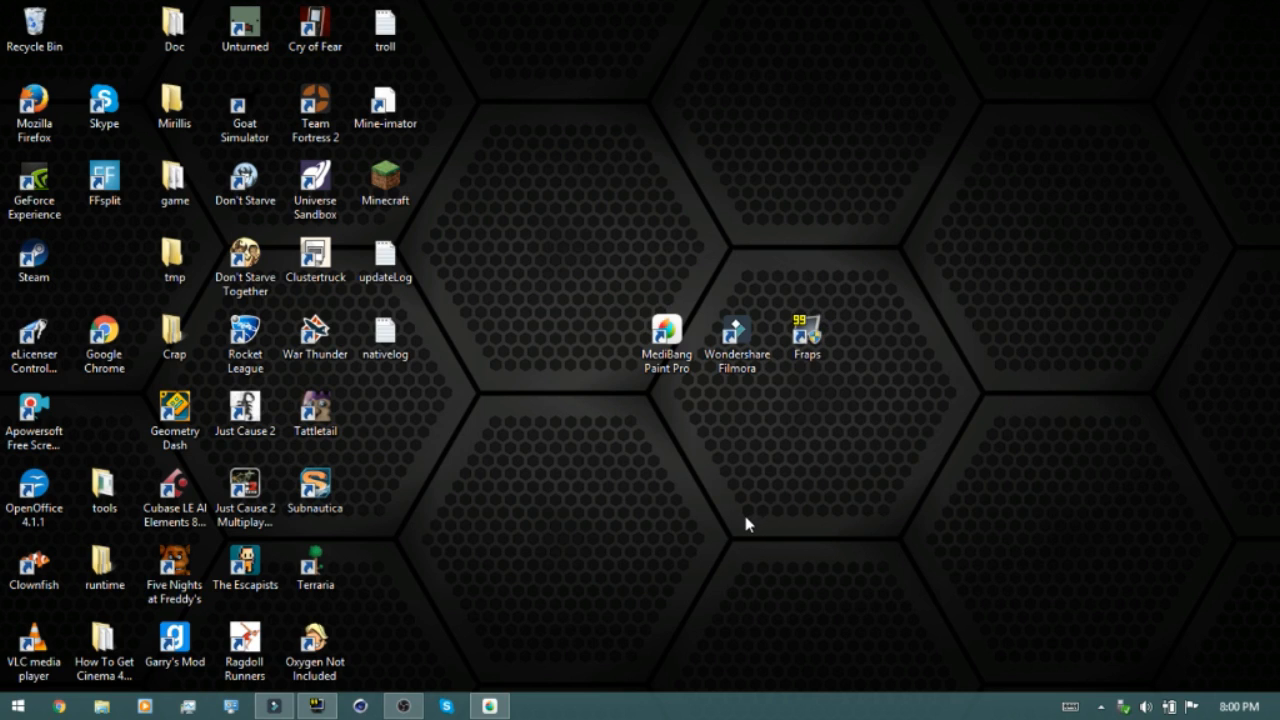
# Switch to MediBang Paint Pro and open the first photo in the Pictures > Faces folder
pyautogui.click(492, 708)
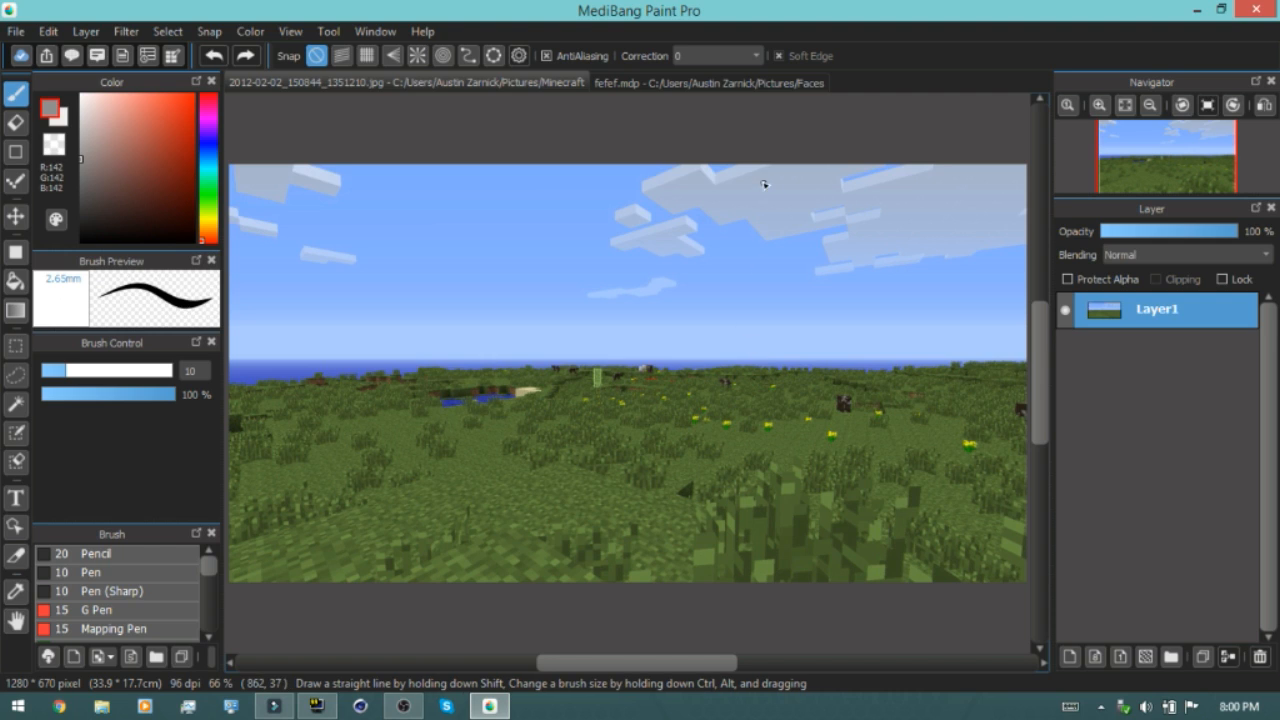
pyautogui.click(734, 89)
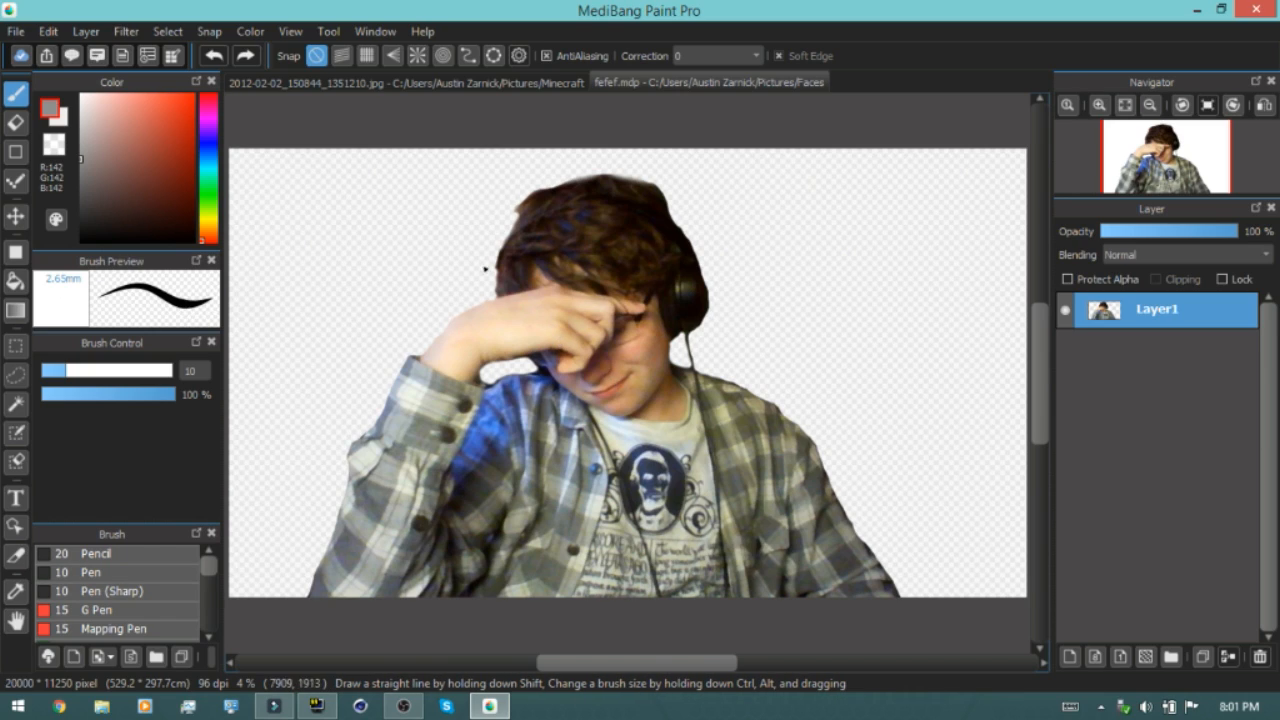
pyautogui.click(17, 33)
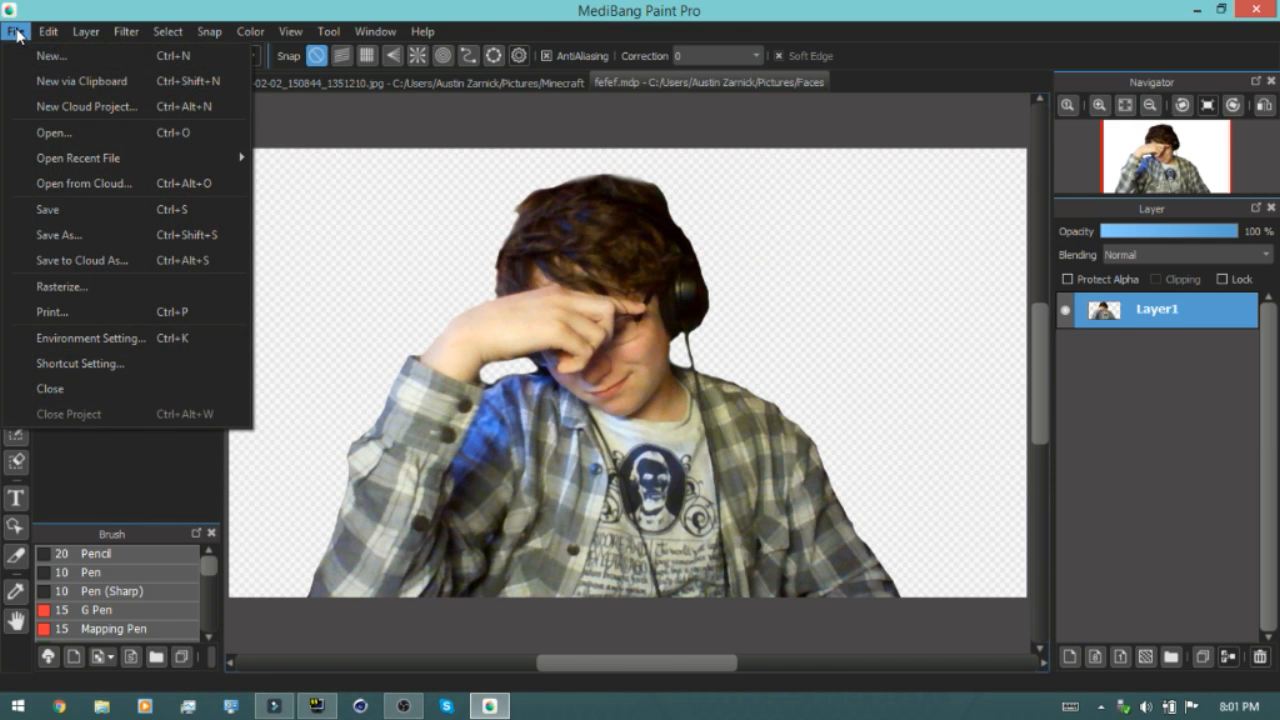
pyautogui.click(80, 132)
pyautogui.click(345, 175)
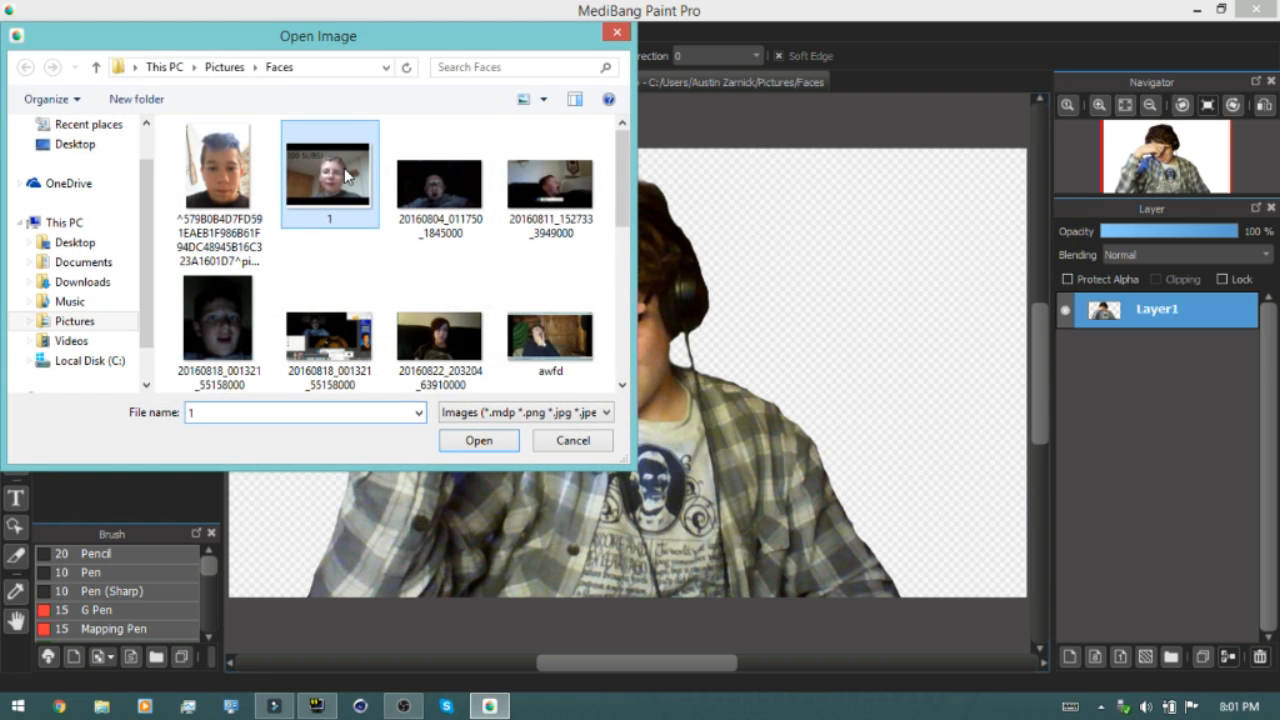
pyautogui.scroll(-2, 347, 176)
pyautogui.scroll(-2, 345, 175)
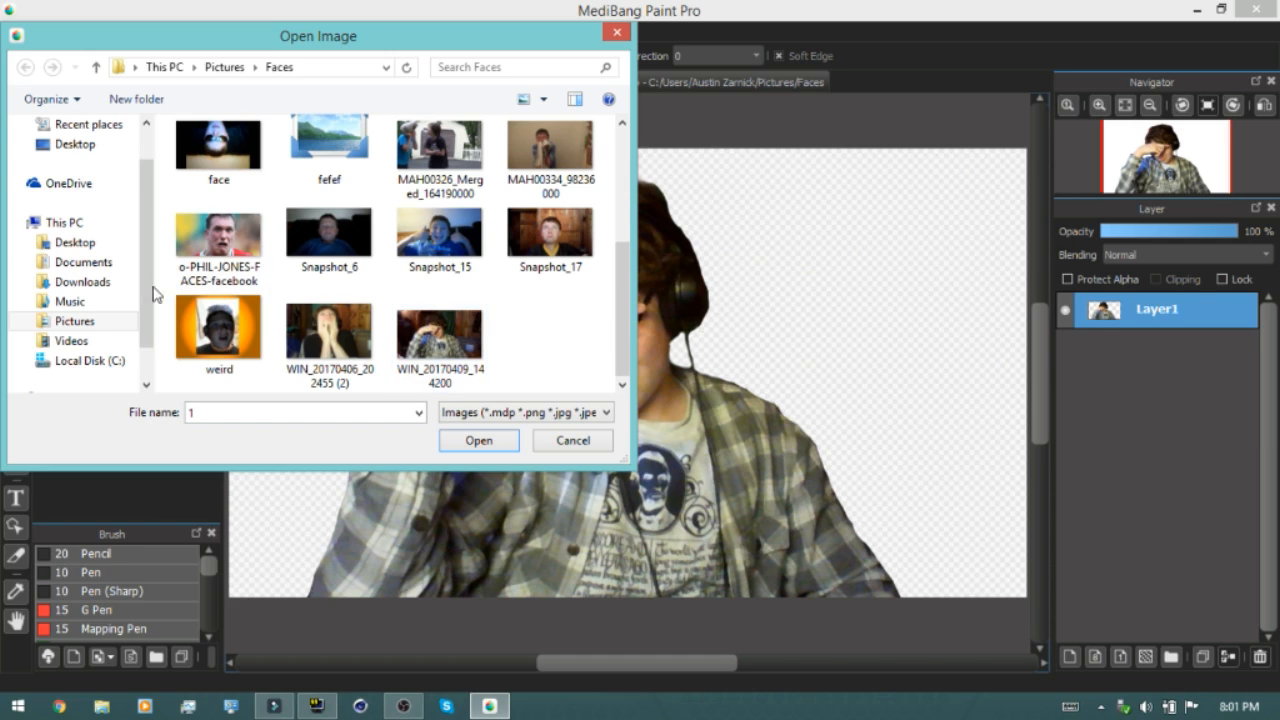
pyautogui.click(112, 321)
pyautogui.click(414, 175)
pyautogui.scroll(-1, 414, 169)
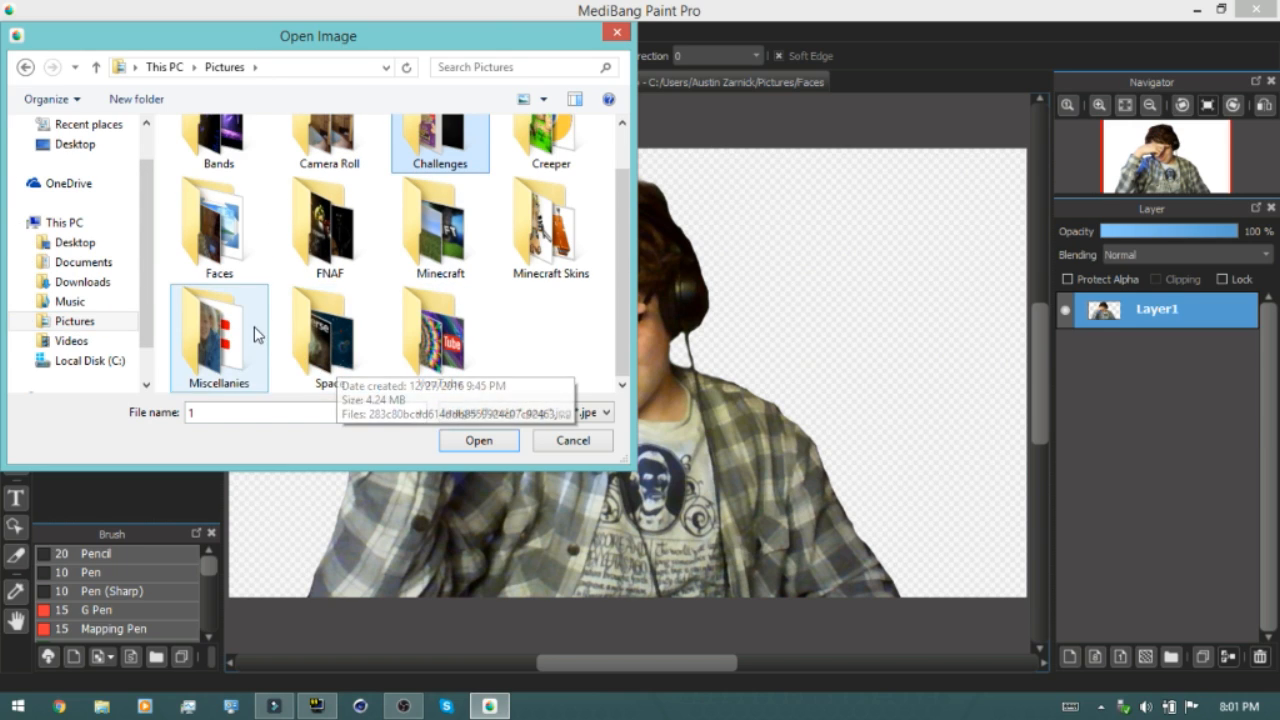
pyautogui.scroll(1, 257, 334)
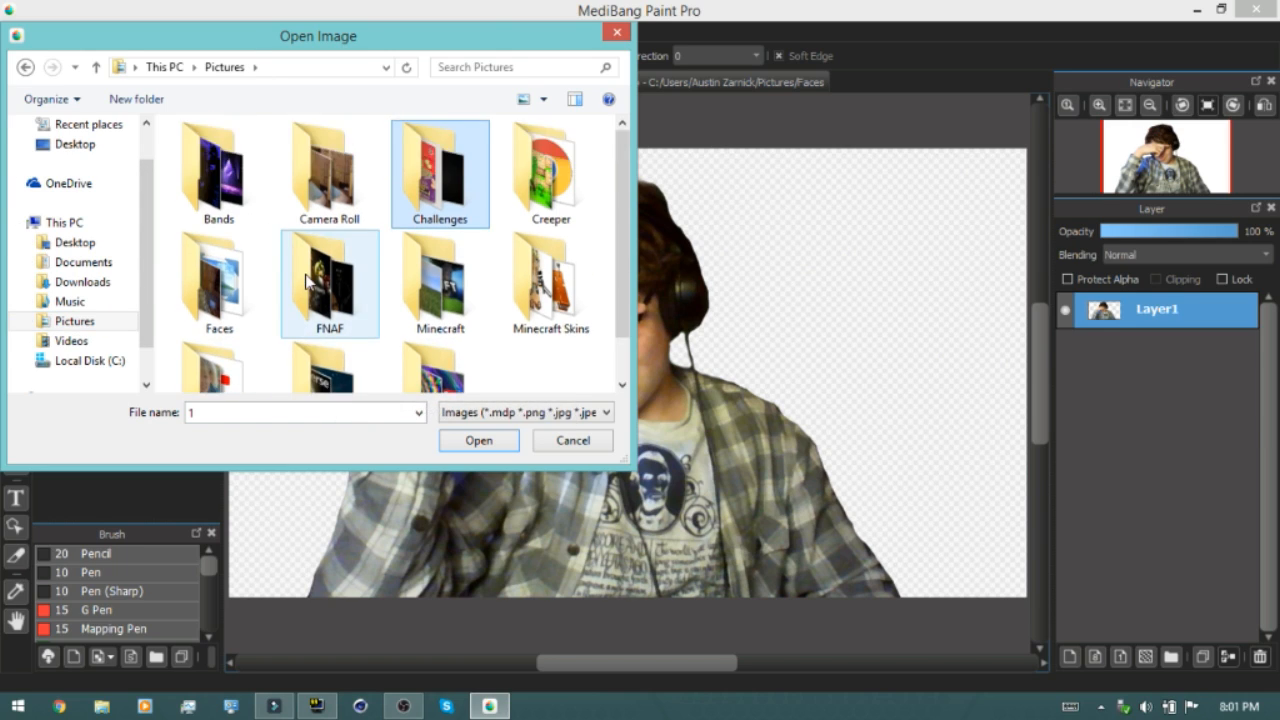
pyautogui.doubleClick(246, 296)
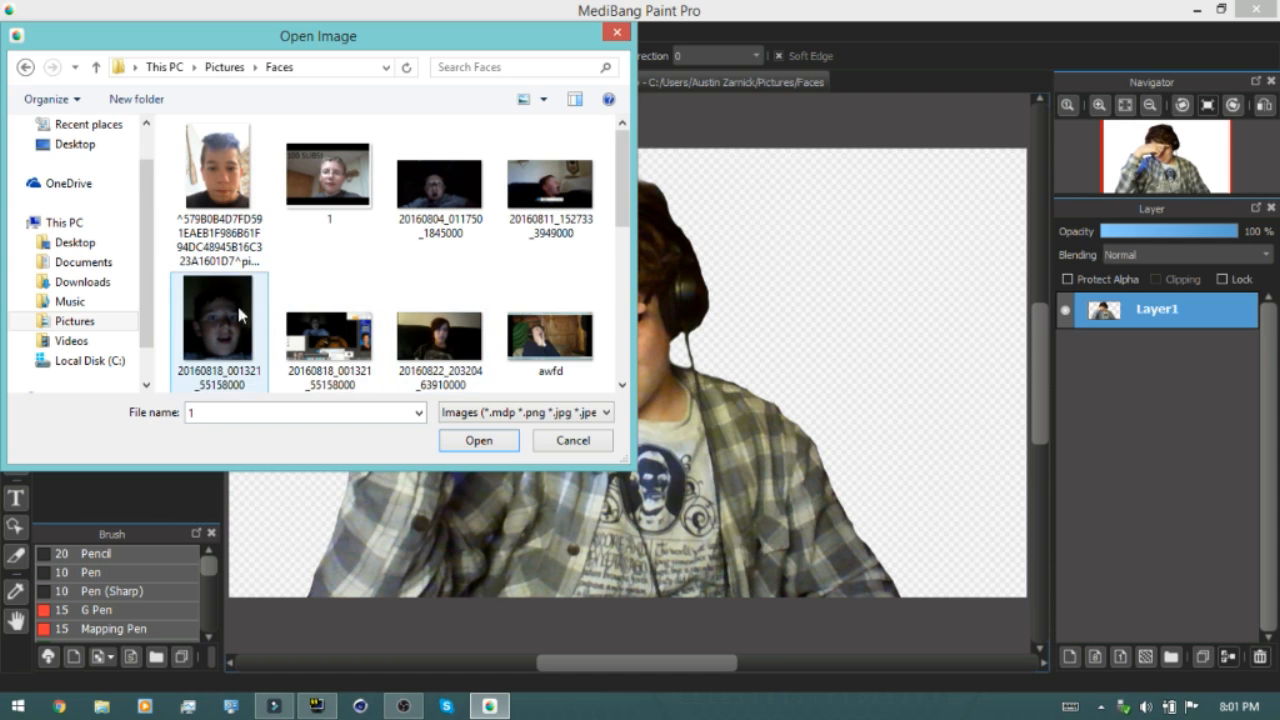
pyautogui.doubleClick(225, 193)
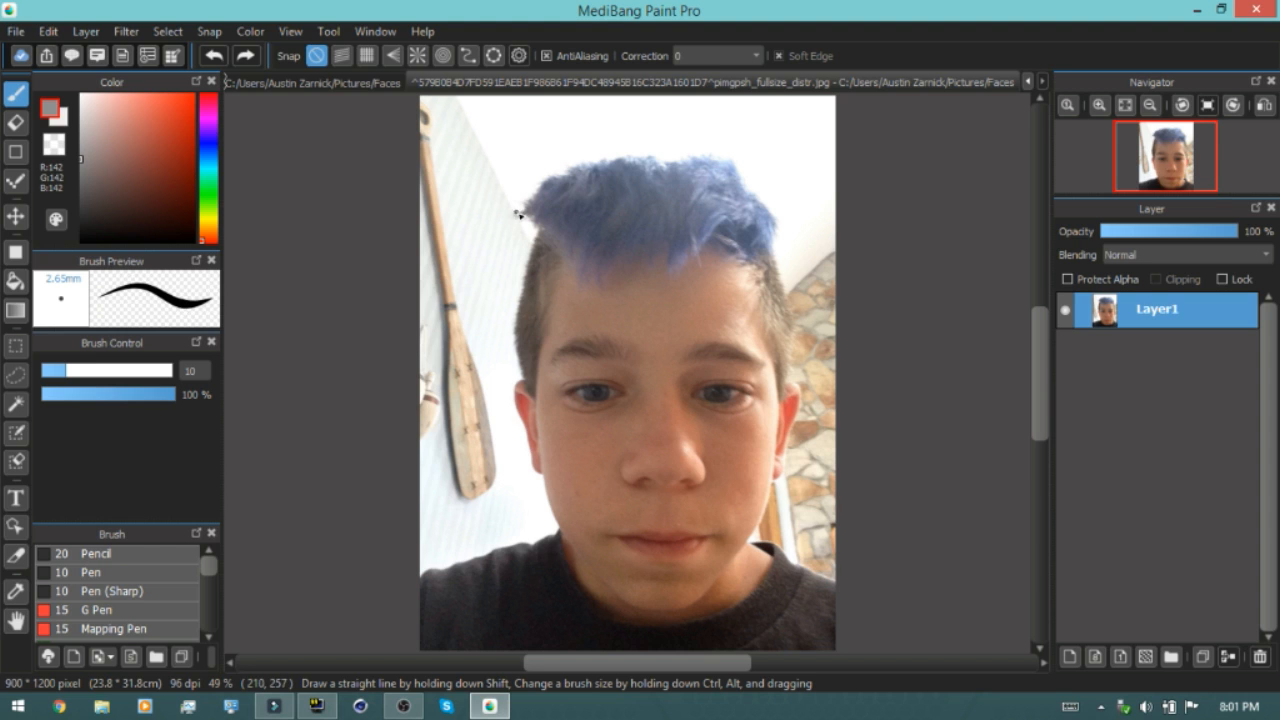
# Select the Eraser tool and set its brush size to 1000
pyautogui.scroll(-3, 763, 228)
pyautogui.scroll(9, 755, 387)
pyautogui.scroll(-6, 755, 387)
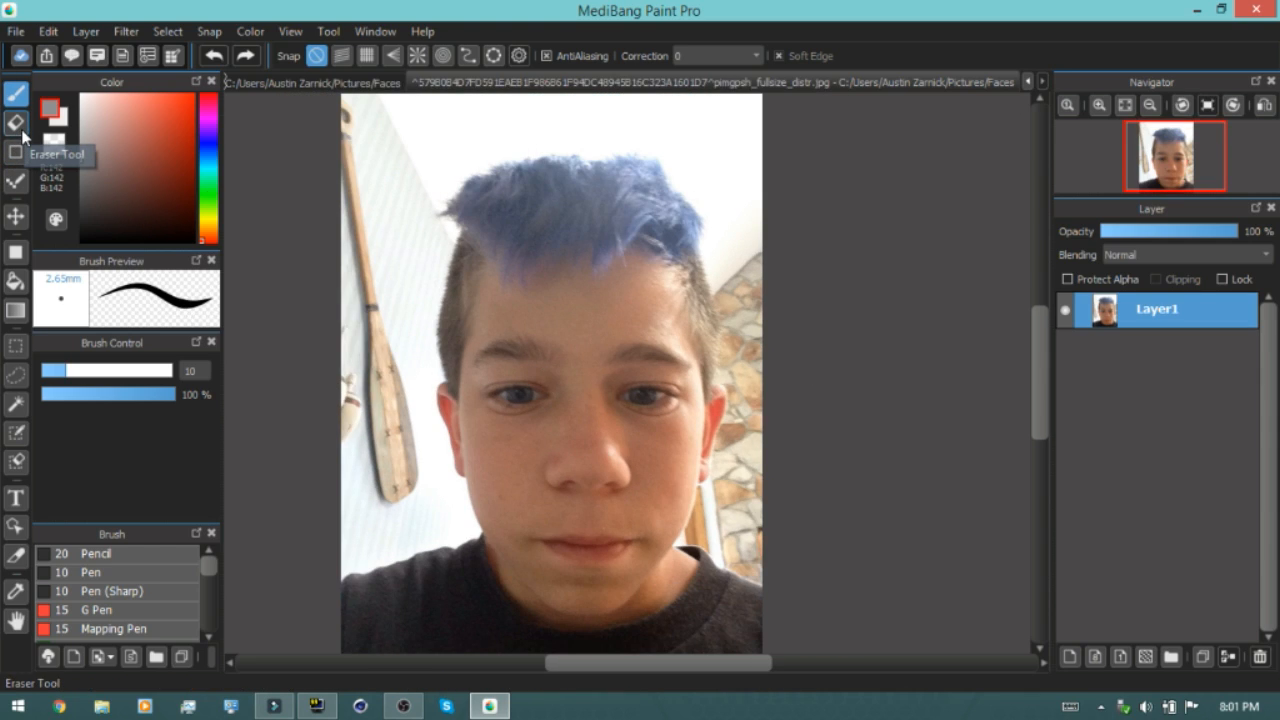
pyautogui.click(16, 123)
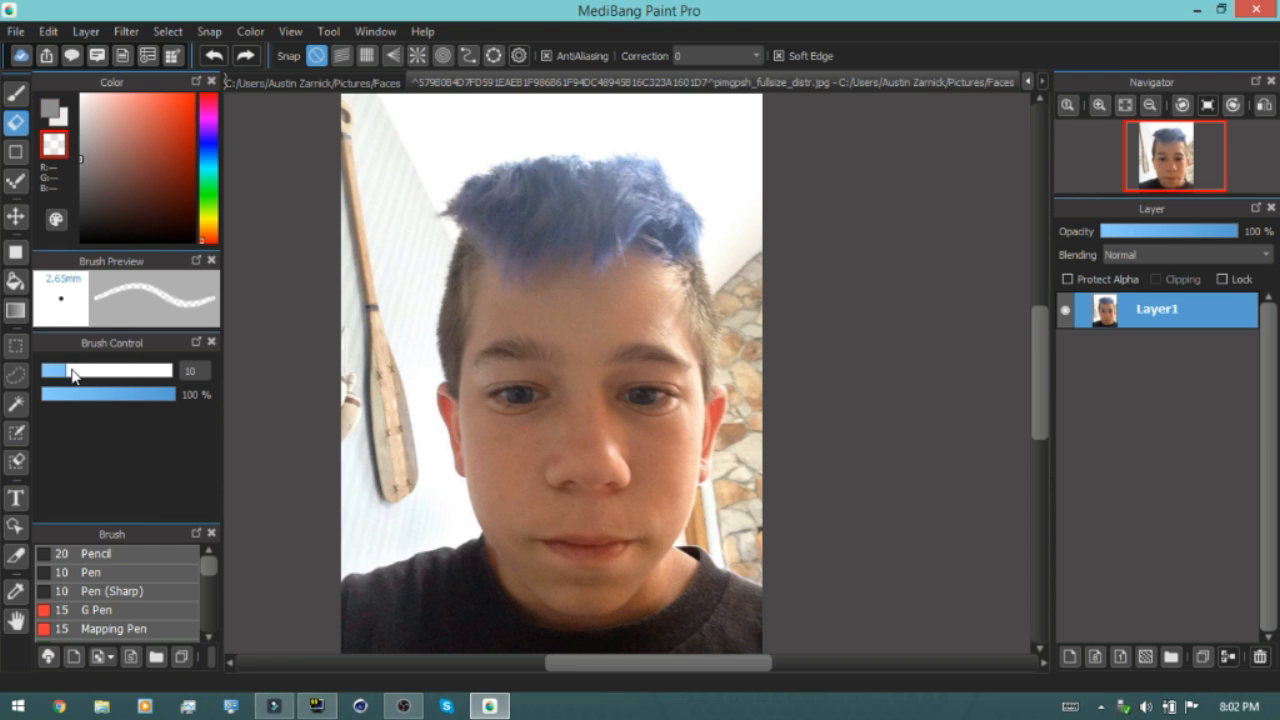
pyautogui.moveTo(103, 378)
pyautogui.mouseDown()
pyautogui.moveTo(180, 367)
pyautogui.moveTo(347, 393)
pyautogui.mouseUp()
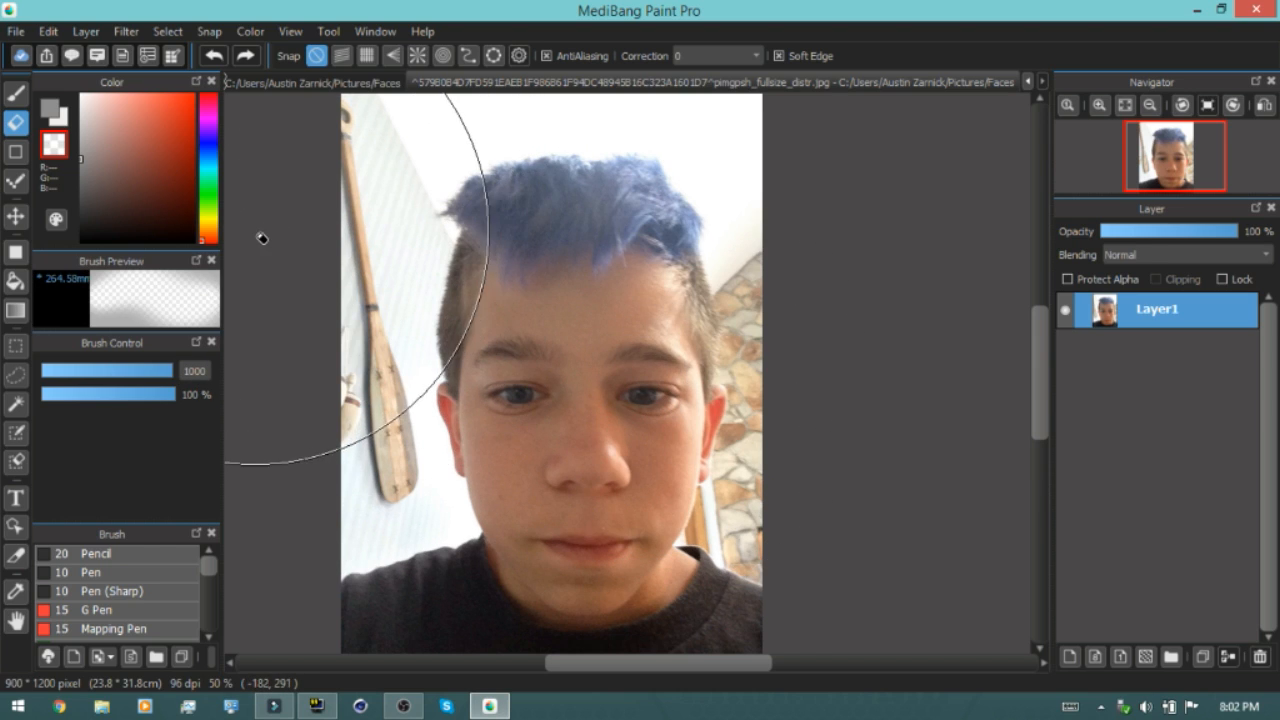
# Erase two broad strokes across the photo, then undo both of them
pyautogui.moveTo(419, 263)
pyautogui.mouseDown()
pyautogui.moveTo(577, 442)
pyautogui.moveTo(664, 499)
pyautogui.moveTo(661, 460)
pyautogui.mouseUp()
pyautogui.moveTo(503, 260)
pyautogui.mouseDown()
pyautogui.moveTo(597, 450)
pyautogui.moveTo(610, 450)
pyautogui.mouseUp()
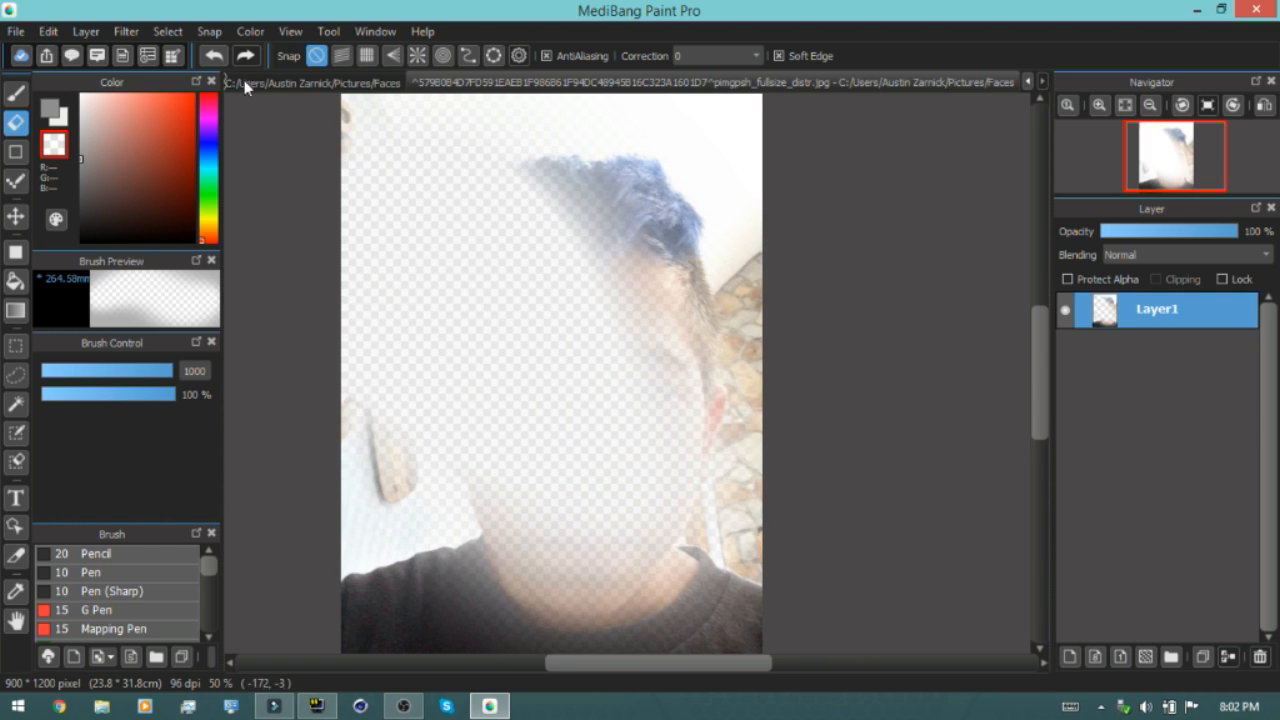
pyautogui.click(214, 56)
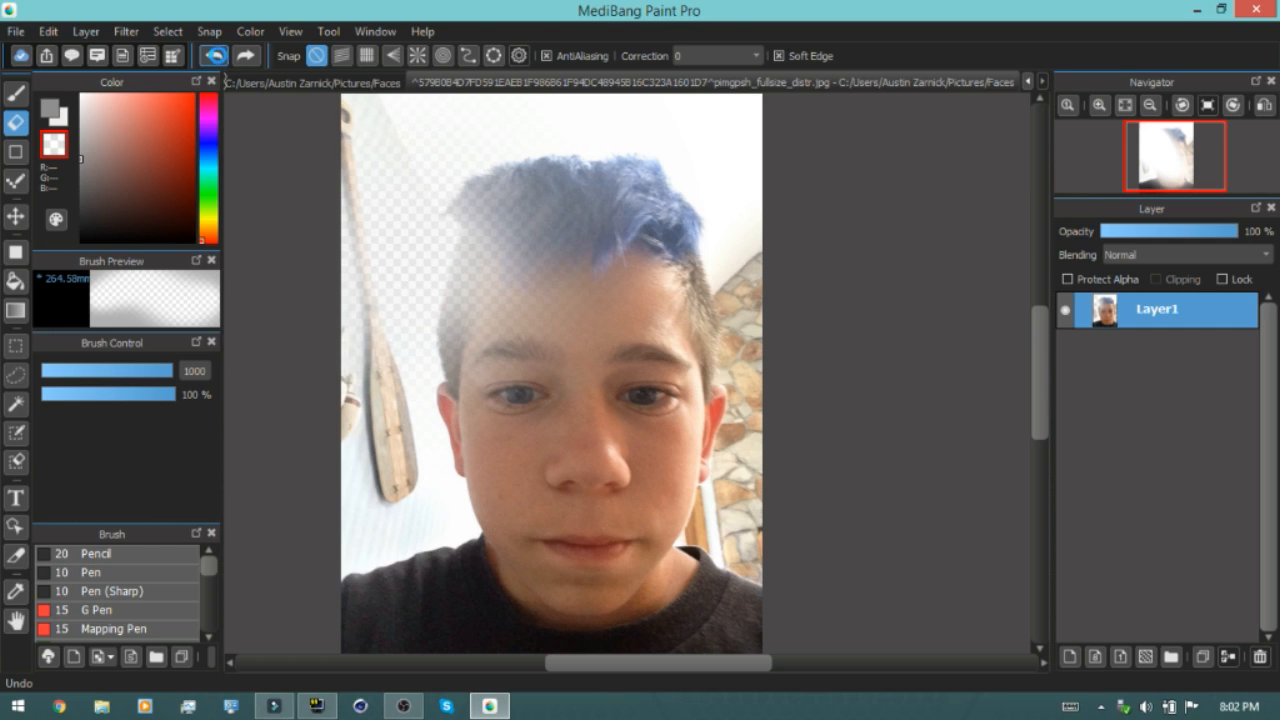
pyautogui.click(214, 56)
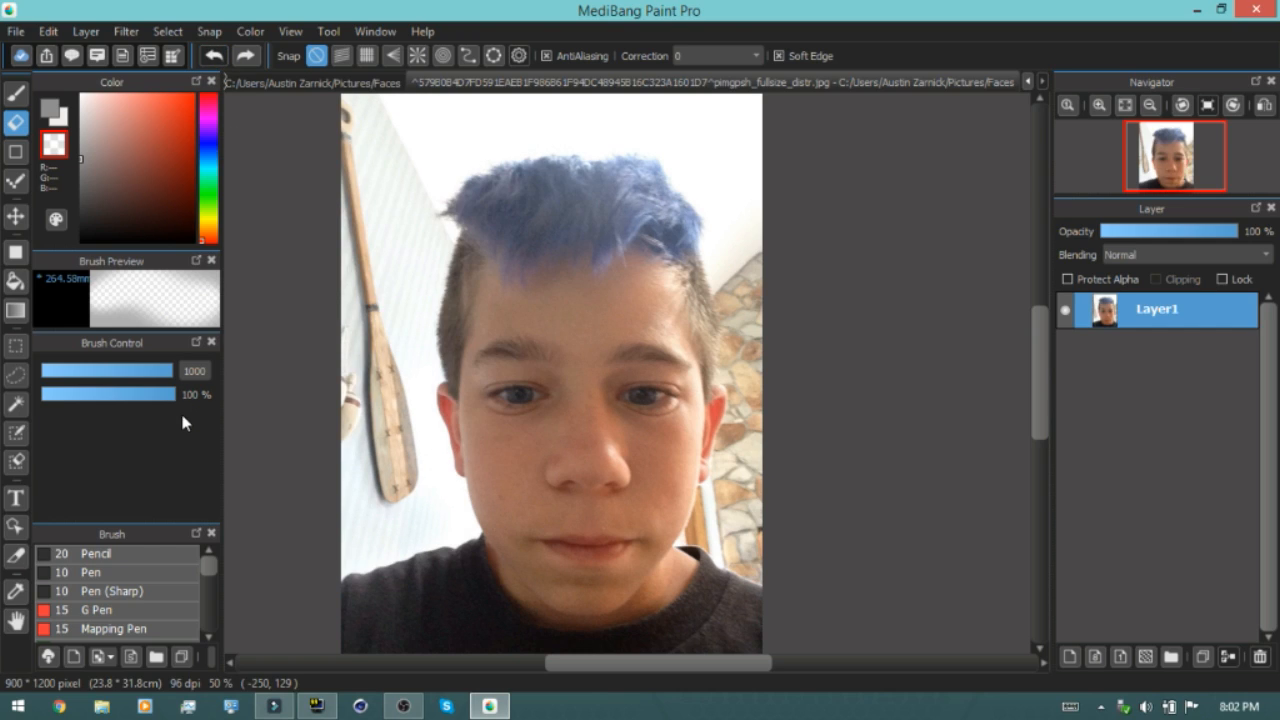
# Set the Eraser size to 299 and turn off Soft Edge
pyautogui.moveTo(170, 373)
pyautogui.mouseDown()
pyautogui.moveTo(154, 372)
pyautogui.moveTo(206, 368)
pyautogui.mouseUp()
pyautogui.scroll(3, 385, 363)
pyautogui.scroll(-6, 457, 337)
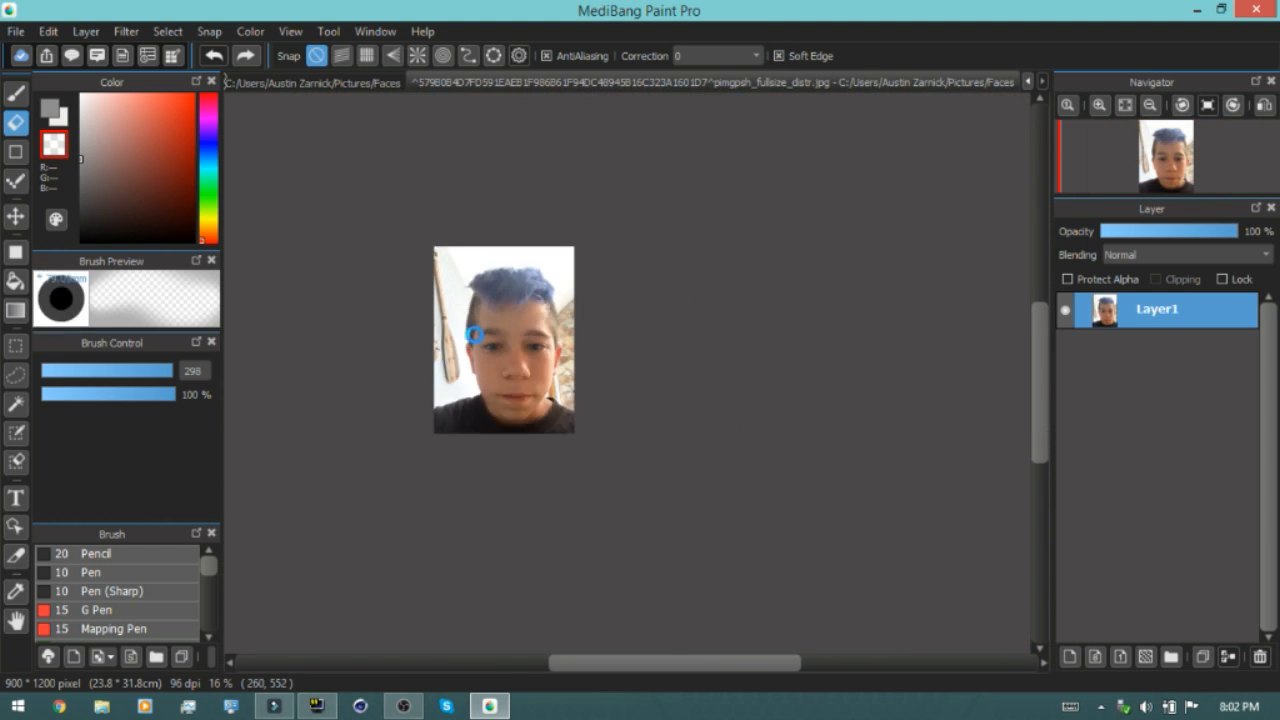
pyautogui.scroll(10, 481, 341)
pyautogui.scroll(-3, 337, 391)
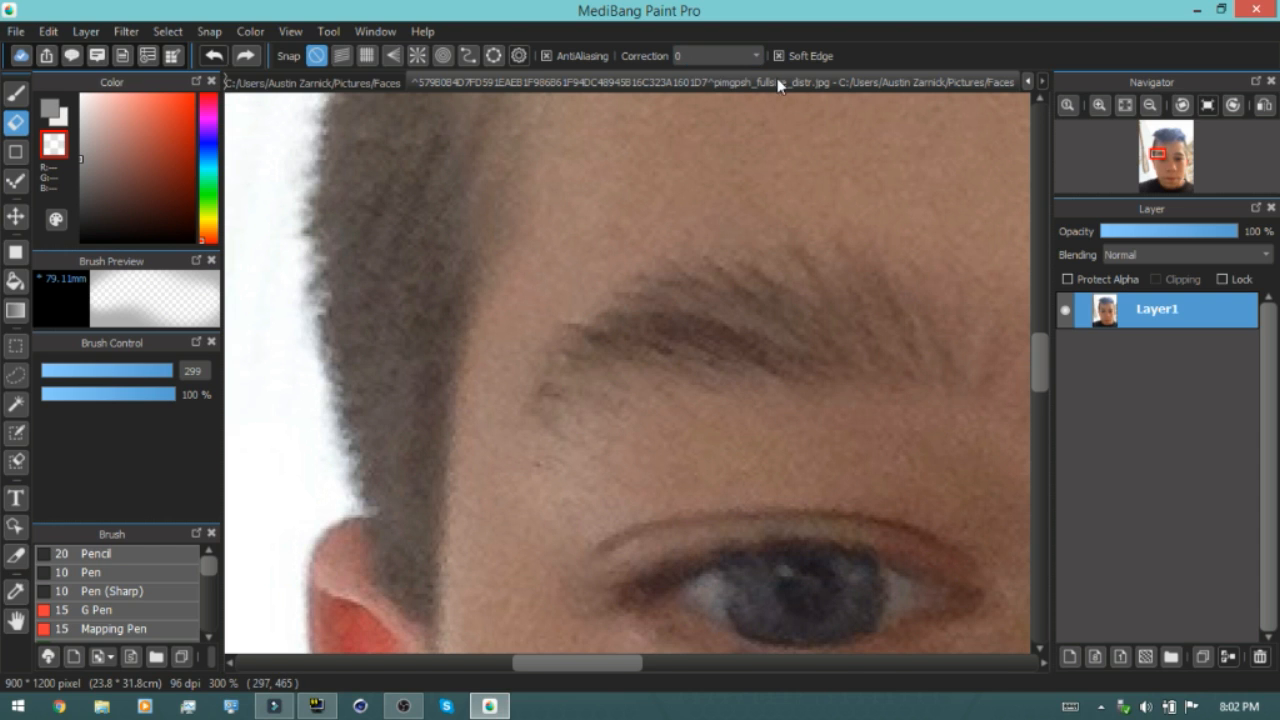
pyautogui.scroll(-8, 809, 186)
pyautogui.scroll(2, 509, 216)
pyautogui.scroll(1, 509, 216)
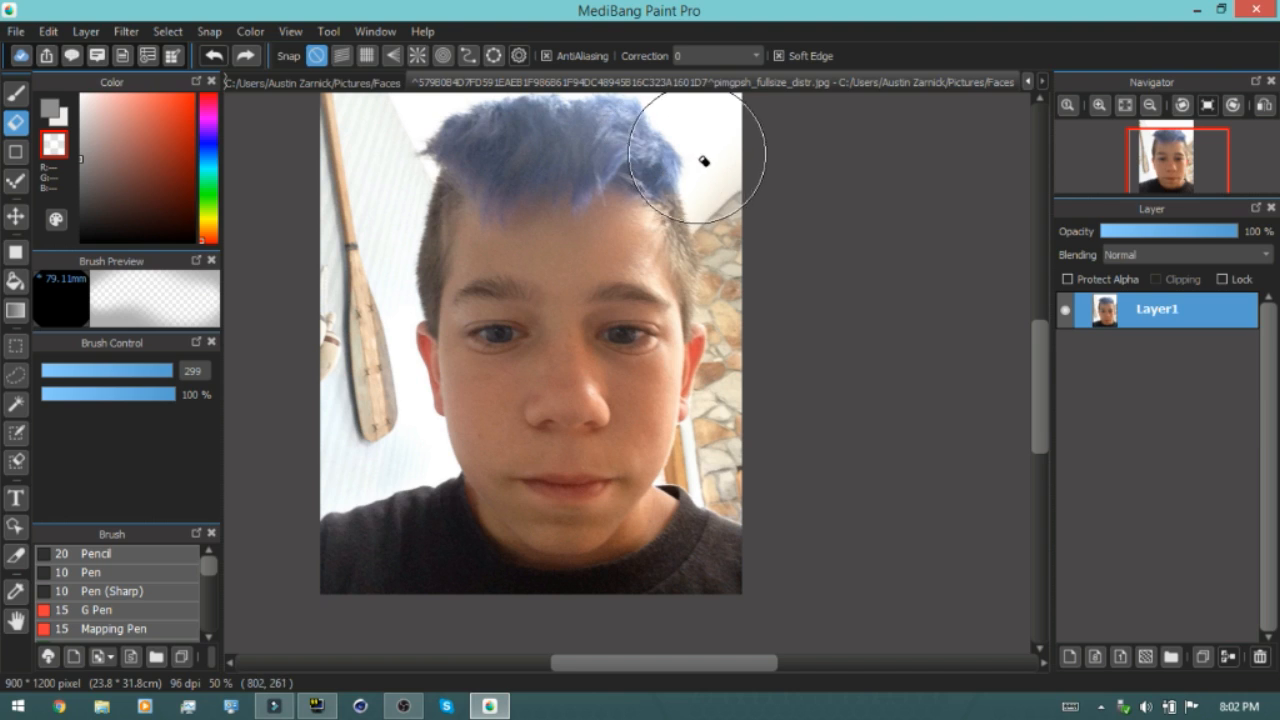
pyautogui.click(778, 56)
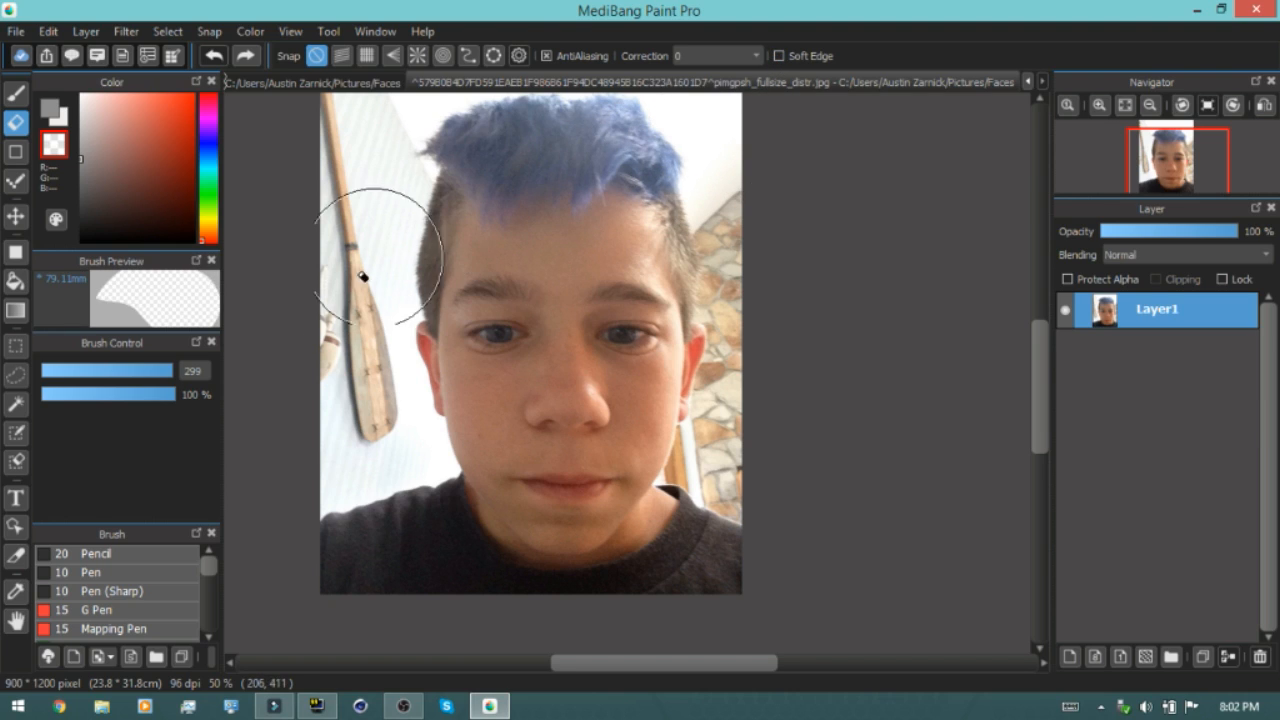
# Set the Eraser size to 224 and erase the background along both sides of the head
pyautogui.moveTo(175, 369); pyautogui.dragTo(184, 372)
pyautogui.moveTo(356, 368)
pyautogui.mouseDown()
pyautogui.moveTo(346, 129)
pyautogui.moveTo(340, 449)
pyautogui.moveTo(366, 446)
pyautogui.moveTo(372, 383)
pyautogui.moveTo(360, 143)
pyautogui.mouseUp()
pyautogui.moveTo(786, 466)
pyautogui.mouseDown()
pyautogui.moveTo(751, 351)
pyautogui.moveTo(751, 129)
pyautogui.moveTo(789, 271)
pyautogui.moveTo(774, 463)
pyautogui.moveTo(748, 423)
pyautogui.moveTo(757, 363)
pyautogui.moveTo(733, 149)
pyautogui.mouseUp()
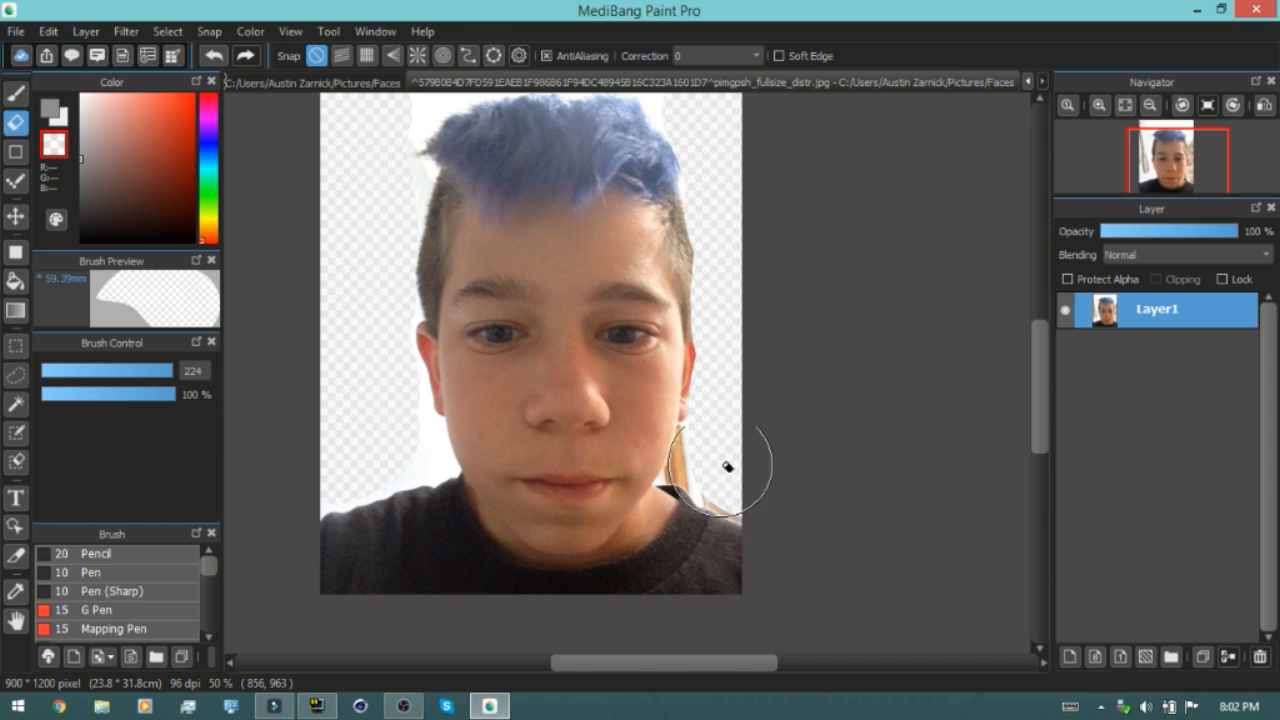
# Set the Eraser size to 96 and erase the background beside the jaw and neck on the right
pyautogui.moveTo(173, 370); pyautogui.dragTo(156, 371)
pyautogui.scroll(-3, 712, 495)
pyautogui.scroll(4, 712, 495)
pyautogui.scroll(4, 712, 495)
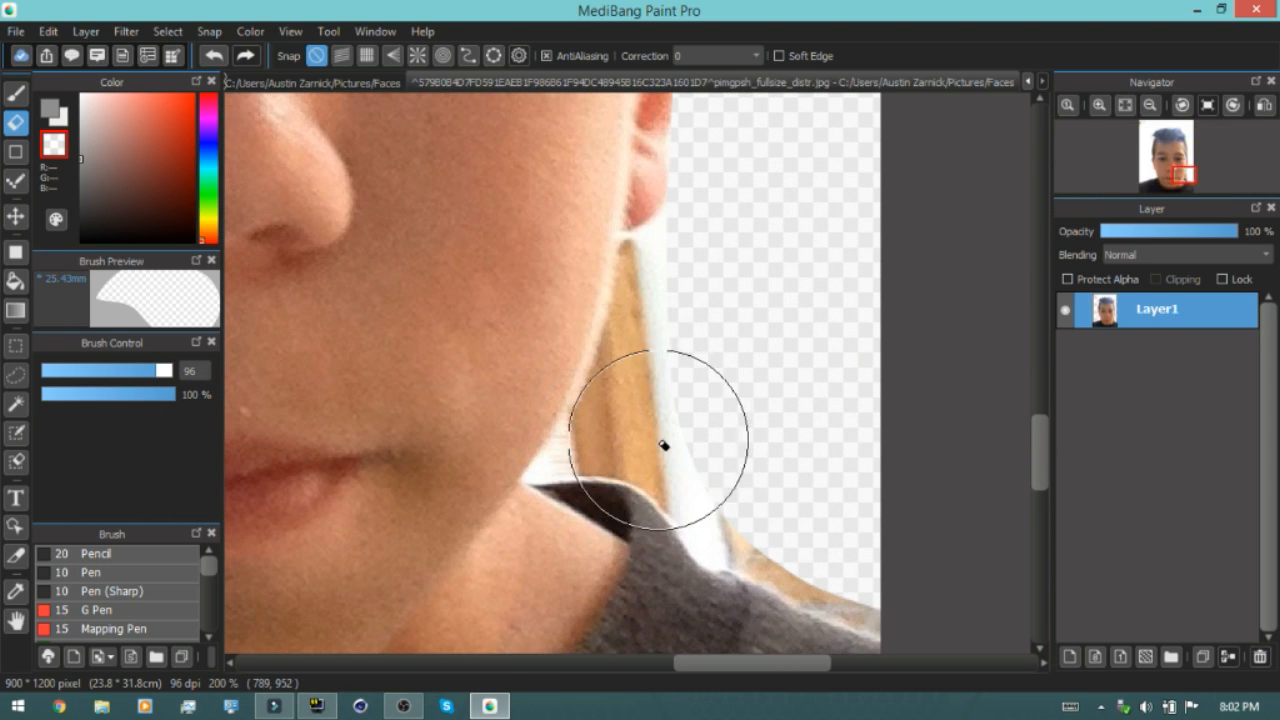
pyautogui.moveTo(677, 397)
pyautogui.mouseDown()
pyautogui.moveTo(729, 429)
pyautogui.moveTo(818, 523)
pyautogui.mouseUp()
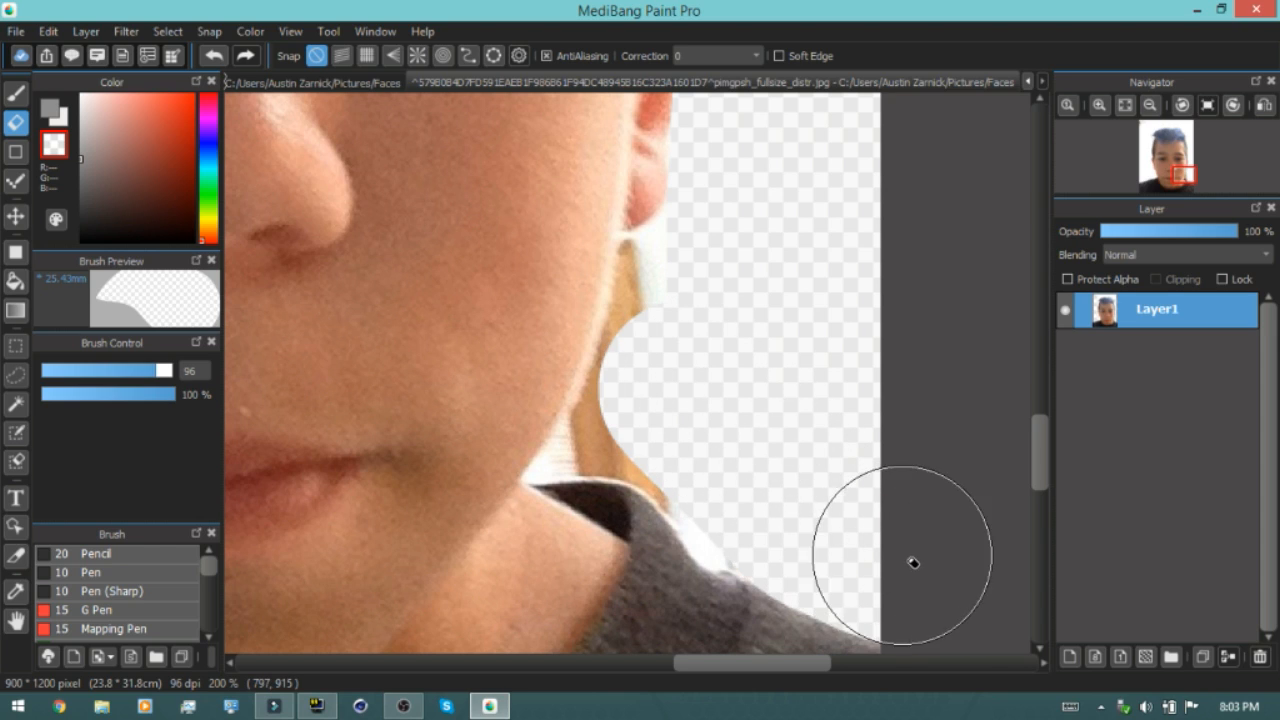
# With Soft Edge on and size 32, erase leftover background near the right jaw and neck
pyautogui.click(780, 56)
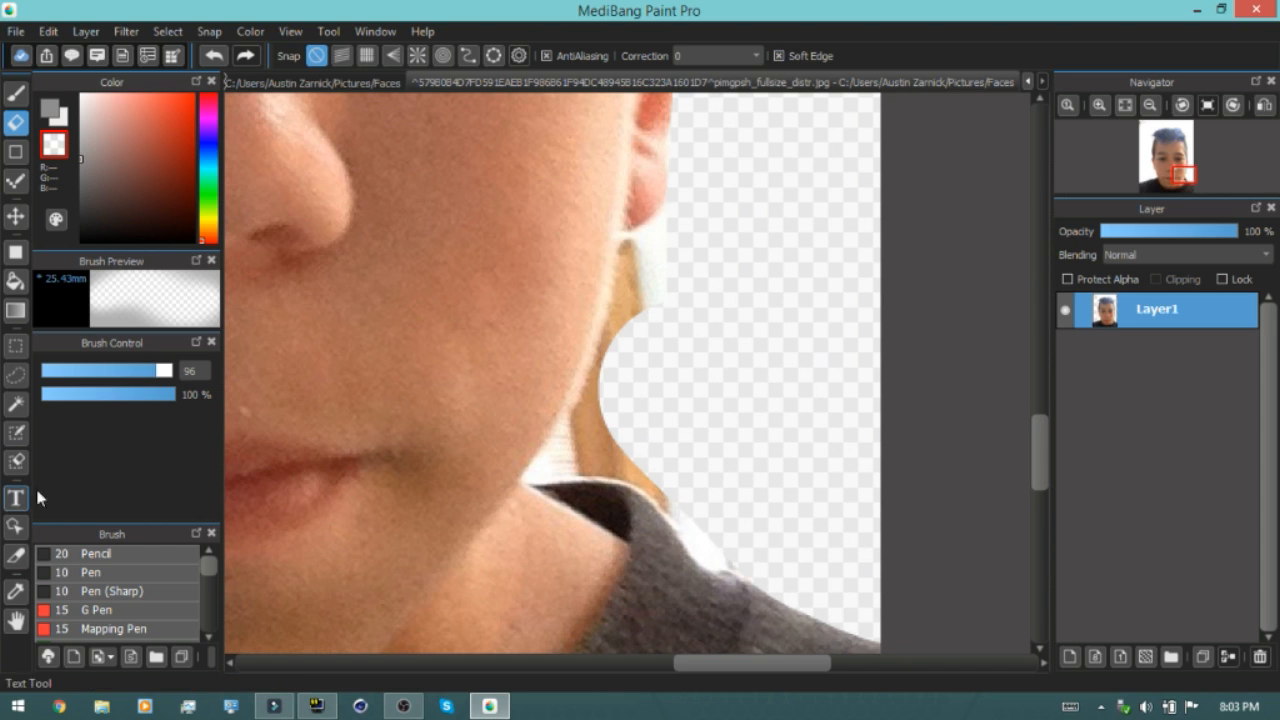
pyautogui.moveTo(158, 374); pyautogui.dragTo(118, 372)
pyautogui.moveTo(696, 488)
pyautogui.mouseDown()
pyautogui.moveTo(616, 415)
pyautogui.moveTo(566, 462)
pyautogui.moveTo(533, 466)
pyautogui.moveTo(601, 432)
pyautogui.moveTo(610, 467)
pyautogui.moveTo(719, 531)
pyautogui.mouseUp()
pyautogui.moveTo(691, 394)
pyautogui.mouseDown()
pyautogui.moveTo(603, 371)
pyautogui.moveTo(631, 266)
pyautogui.moveTo(643, 343)
pyautogui.mouseUp()
# Zoom around the right side of the face and hair to inspect the erased outline
pyautogui.scroll(-2, 645, 412)
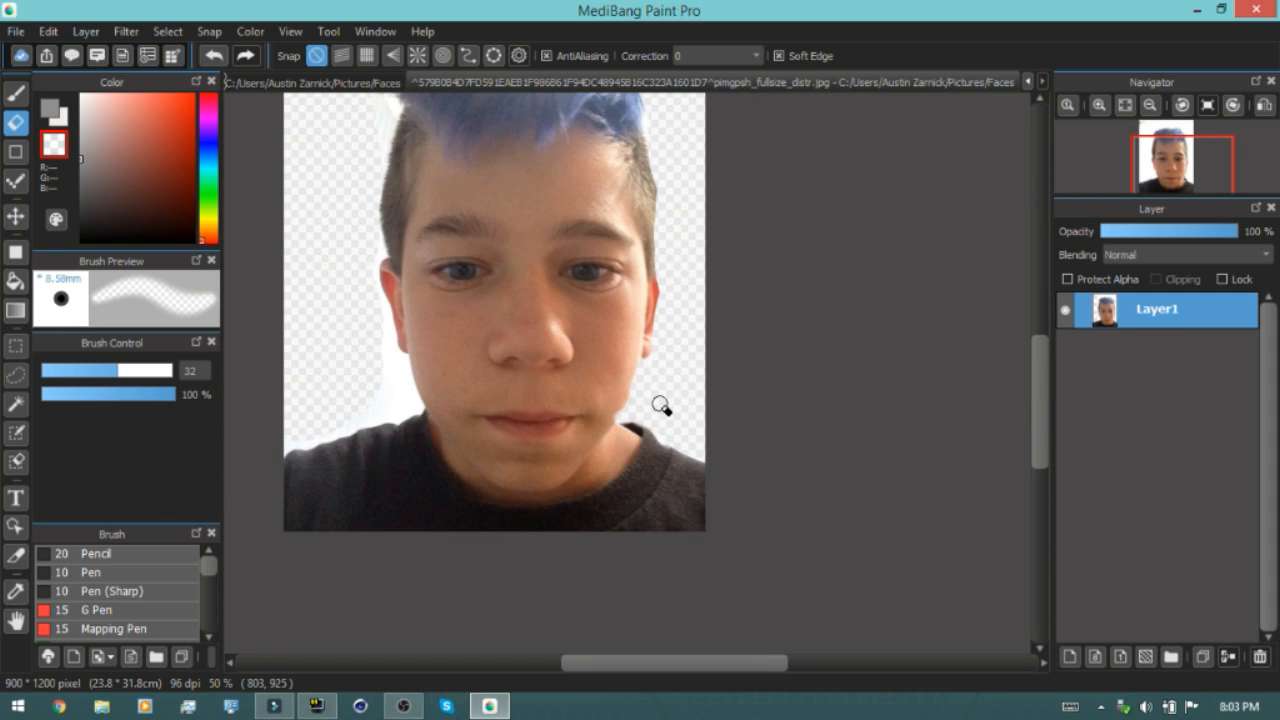
pyautogui.scroll(3, 630, 300)
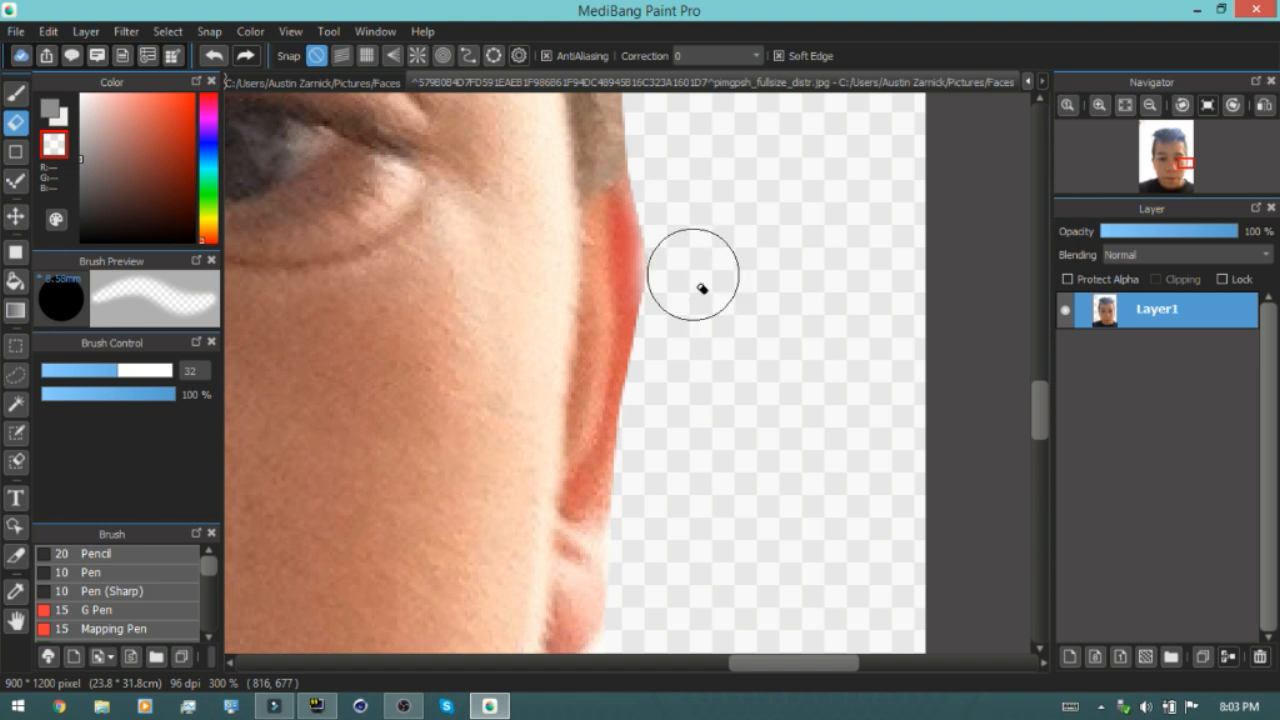
pyautogui.scroll(-1, 714, 449)
pyautogui.scroll(1, 700, 520)
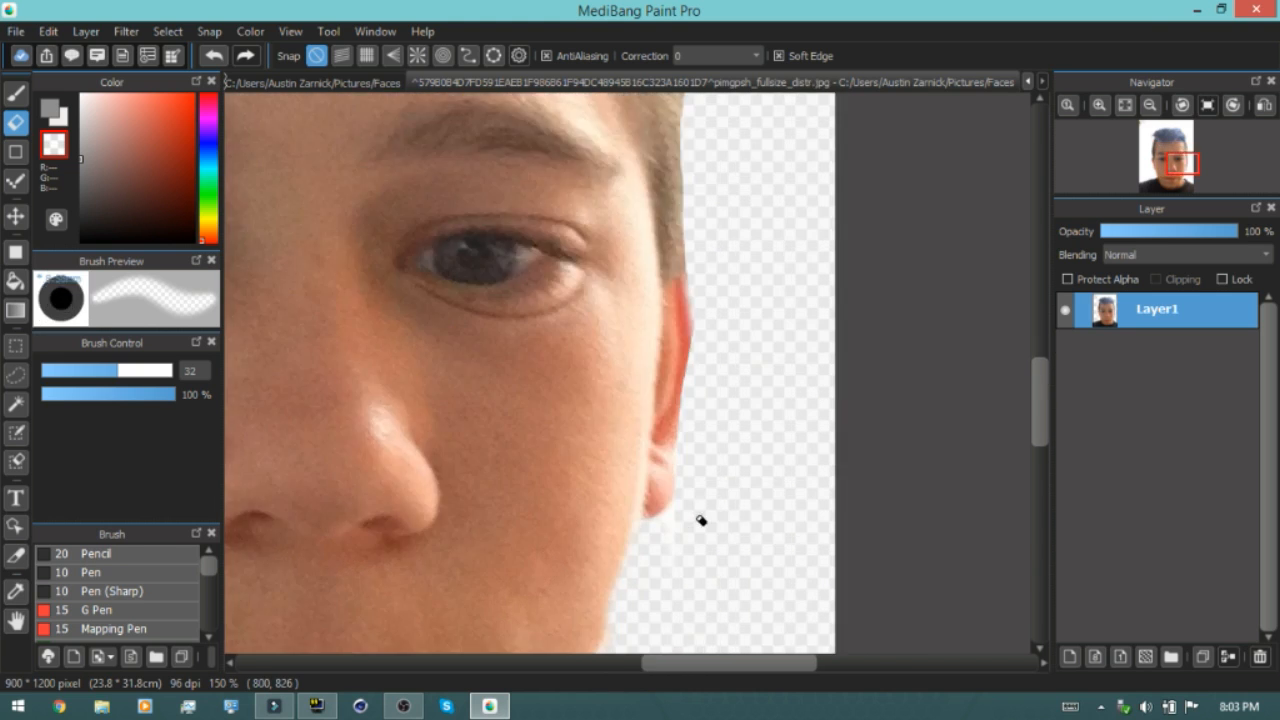
pyautogui.scroll(-4, 681, 375)
pyautogui.scroll(4, 690, 183)
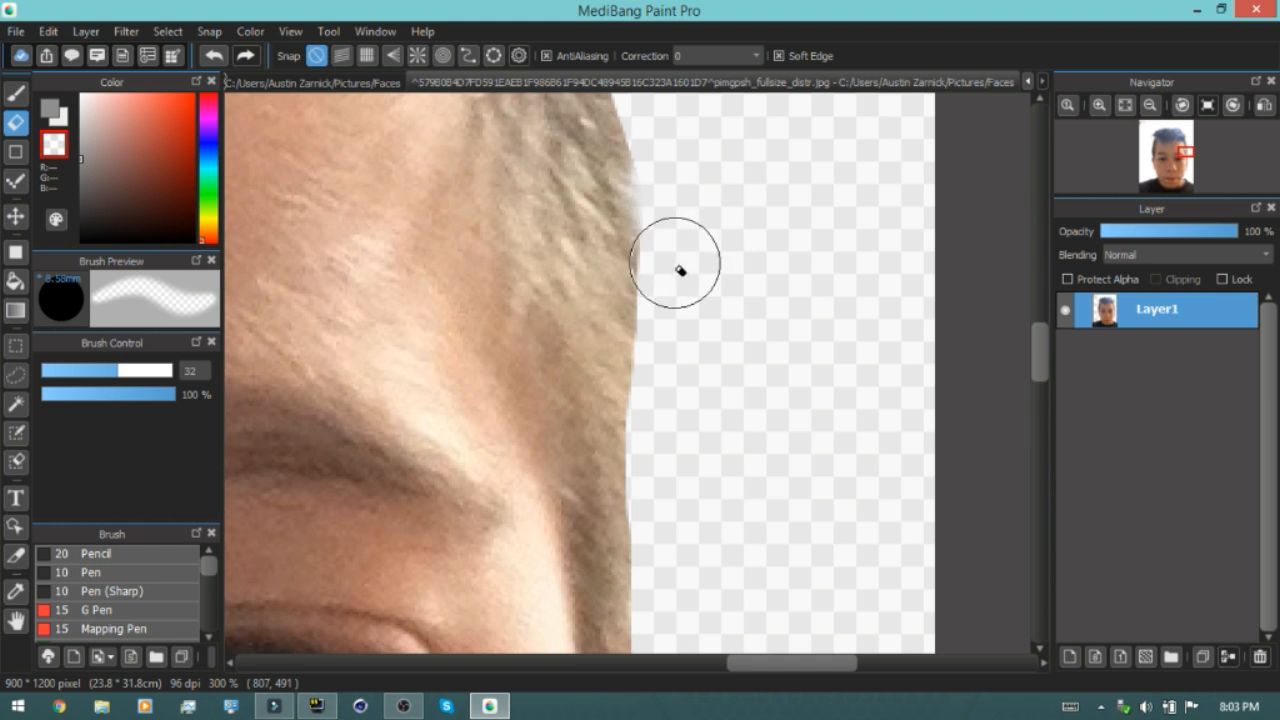
pyautogui.scroll(-6, 677, 264)
pyautogui.scroll(8, 657, 211)
pyautogui.scroll(-8, 660, 220)
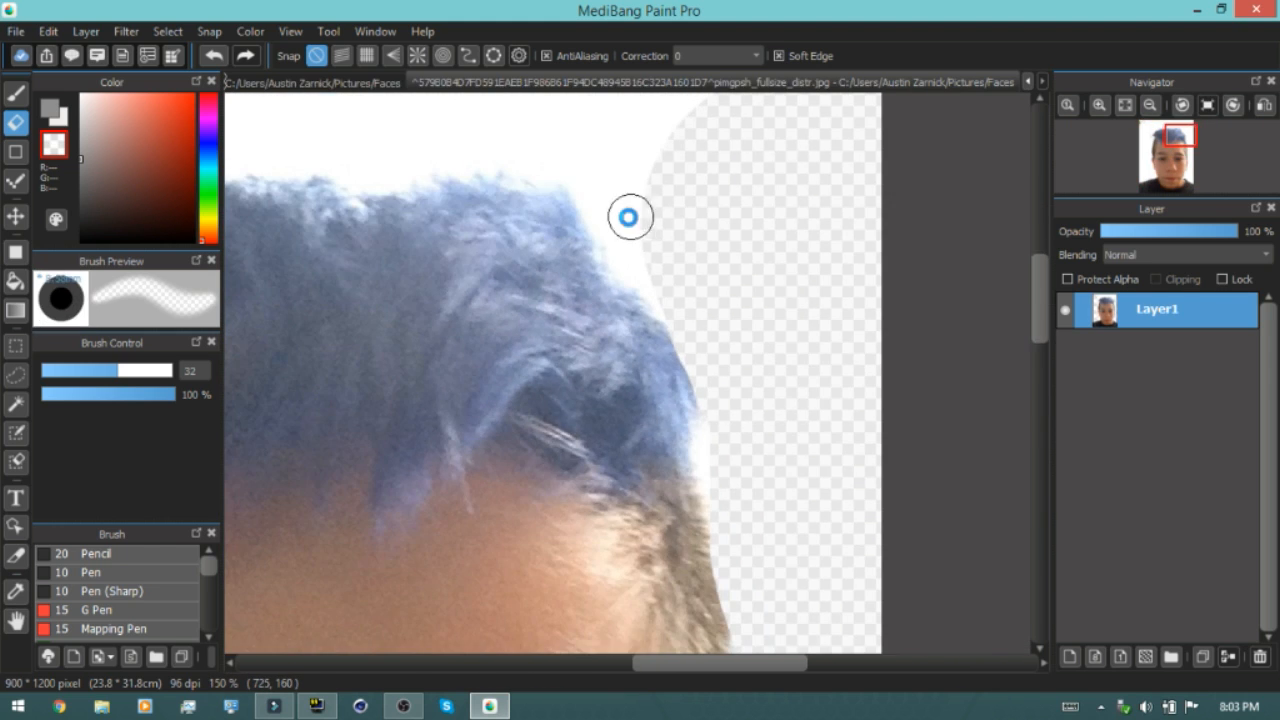
# Set the Eraser size to 363 with Soft Edge off and erase the background beside the hair
pyautogui.moveTo(123, 372); pyautogui.dragTo(655, 126)
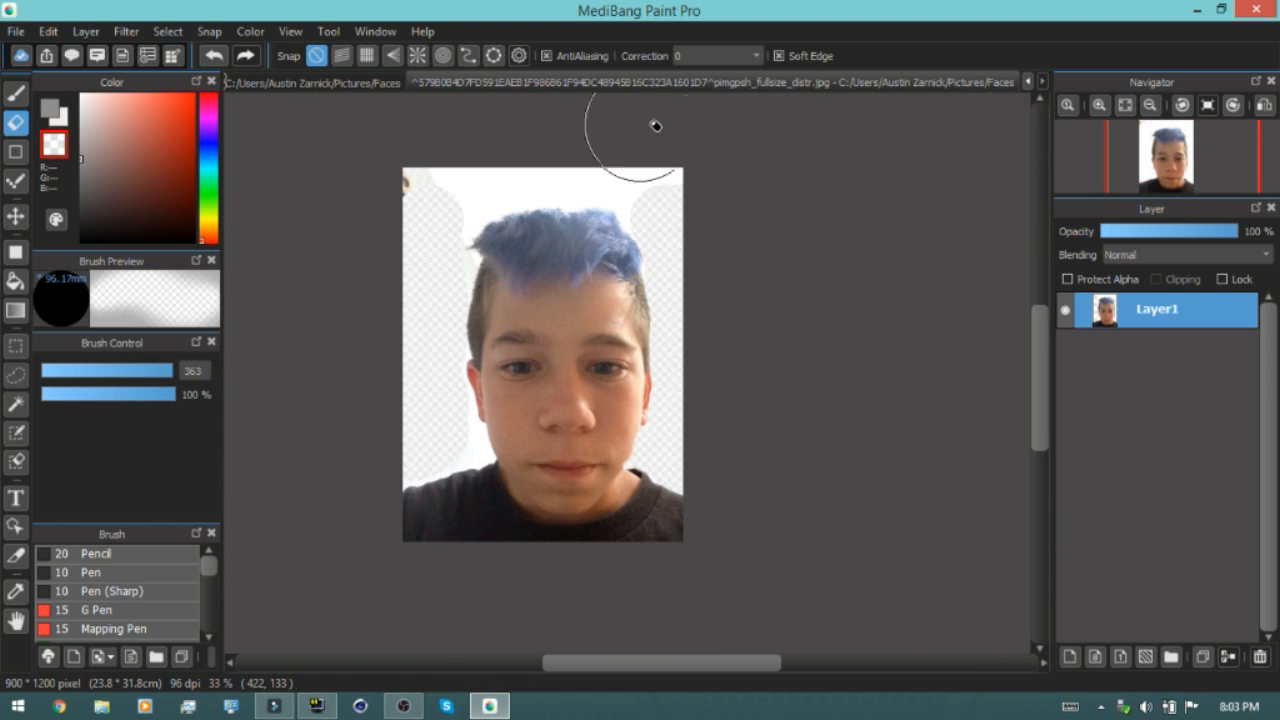
pyautogui.click(782, 56)
pyautogui.moveTo(487, 125)
pyautogui.mouseDown()
pyautogui.moveTo(452, 177)
pyautogui.moveTo(429, 188)
pyautogui.moveTo(430, 171)
pyautogui.moveTo(466, 152)
pyautogui.moveTo(592, 149)
pyautogui.moveTo(644, 160)
pyautogui.moveTo(707, 203)
pyautogui.moveTo(631, 166)
pyautogui.moveTo(547, 156)
pyautogui.moveTo(495, 161)
pyautogui.moveTo(433, 229)
pyautogui.mouseUp()
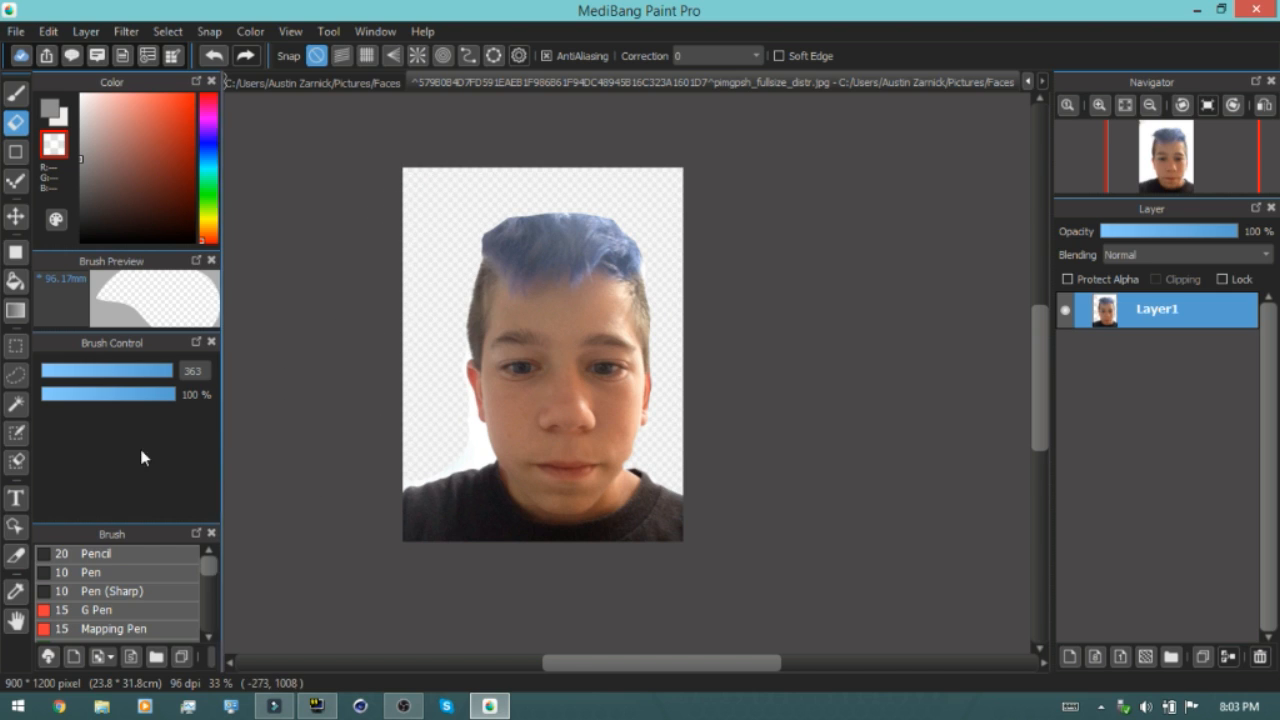
# Set the Eraser size to 64 with Soft Edge on and erase the background below the left ear
pyautogui.moveTo(175, 372); pyautogui.dragTo(146, 370)
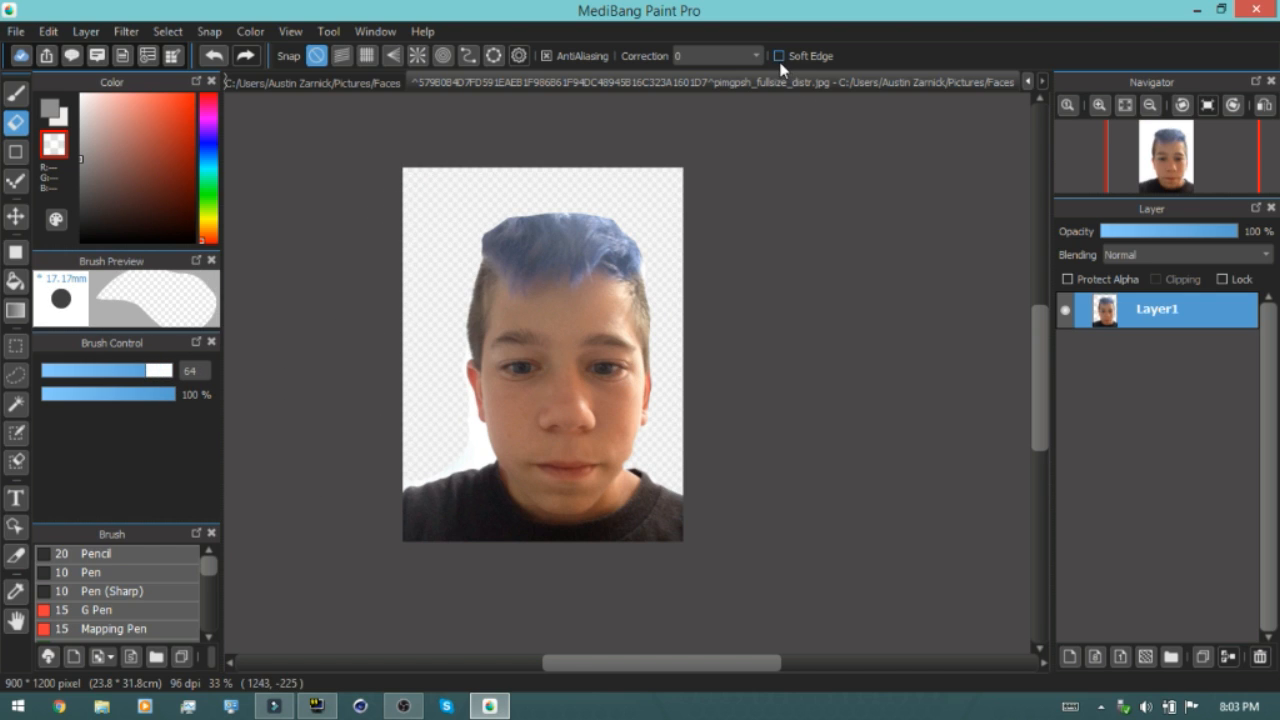
pyautogui.click(778, 56)
pyautogui.scroll(5, 474, 429)
pyautogui.moveTo(457, 465)
pyautogui.mouseDown()
pyautogui.moveTo(412, 557)
pyautogui.moveTo(327, 603)
pyautogui.mouseUp()
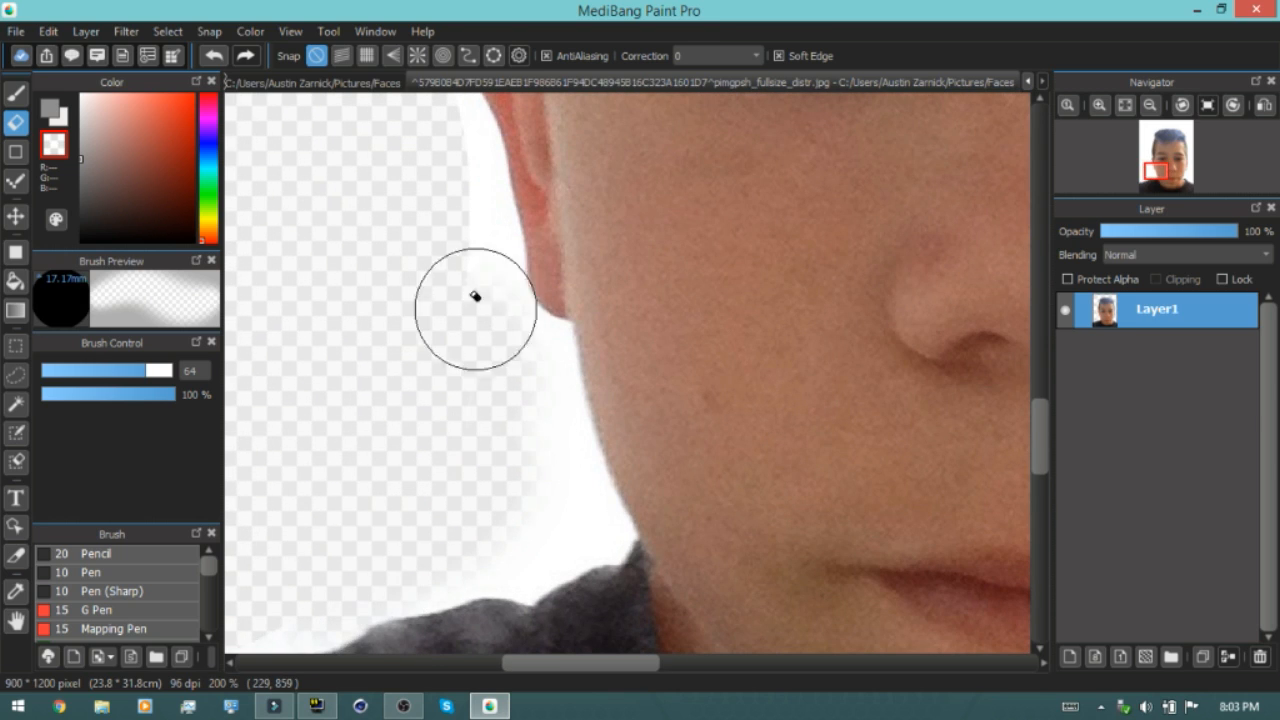
pyautogui.scroll(-3, 500, 286)
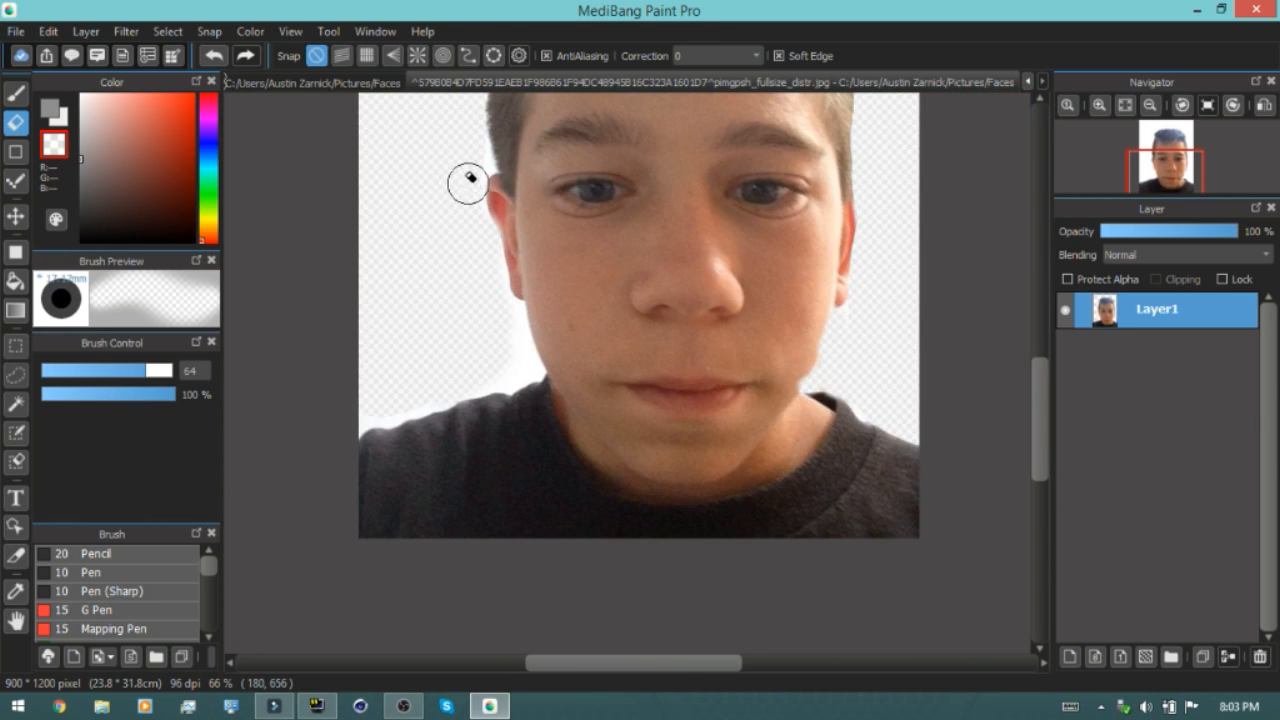
# Erase leftover background beside the left side of the hair and zoom around the photo to check the cut-out outline
pyautogui.moveTo(486, 346)
pyautogui.mouseDown()
pyautogui.moveTo(509, 306)
pyautogui.moveTo(520, 372)
pyautogui.moveTo(330, 432)
pyautogui.mouseUp()
pyautogui.scroll(-4, 402, 406)
pyautogui.scroll(5, 382, 411)
pyautogui.scroll(2, 370, 421)
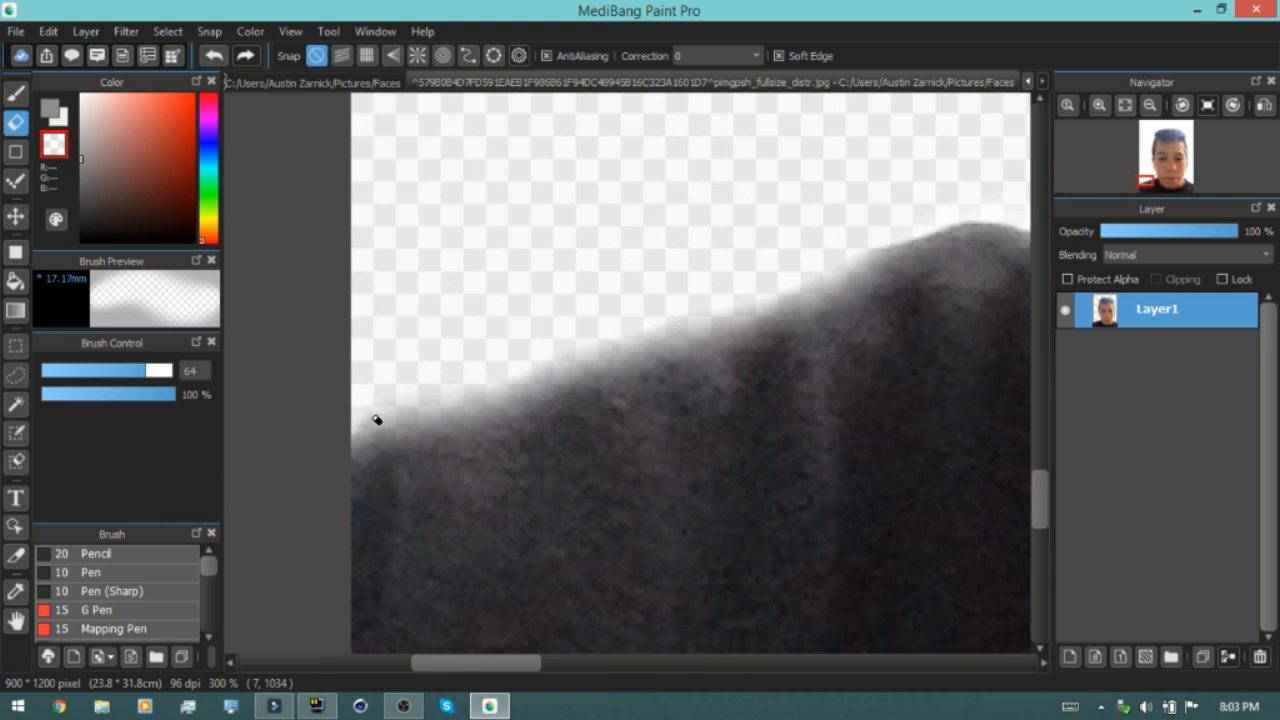
pyautogui.scroll(-3, 841, 221)
pyautogui.scroll(3, 841, 221)
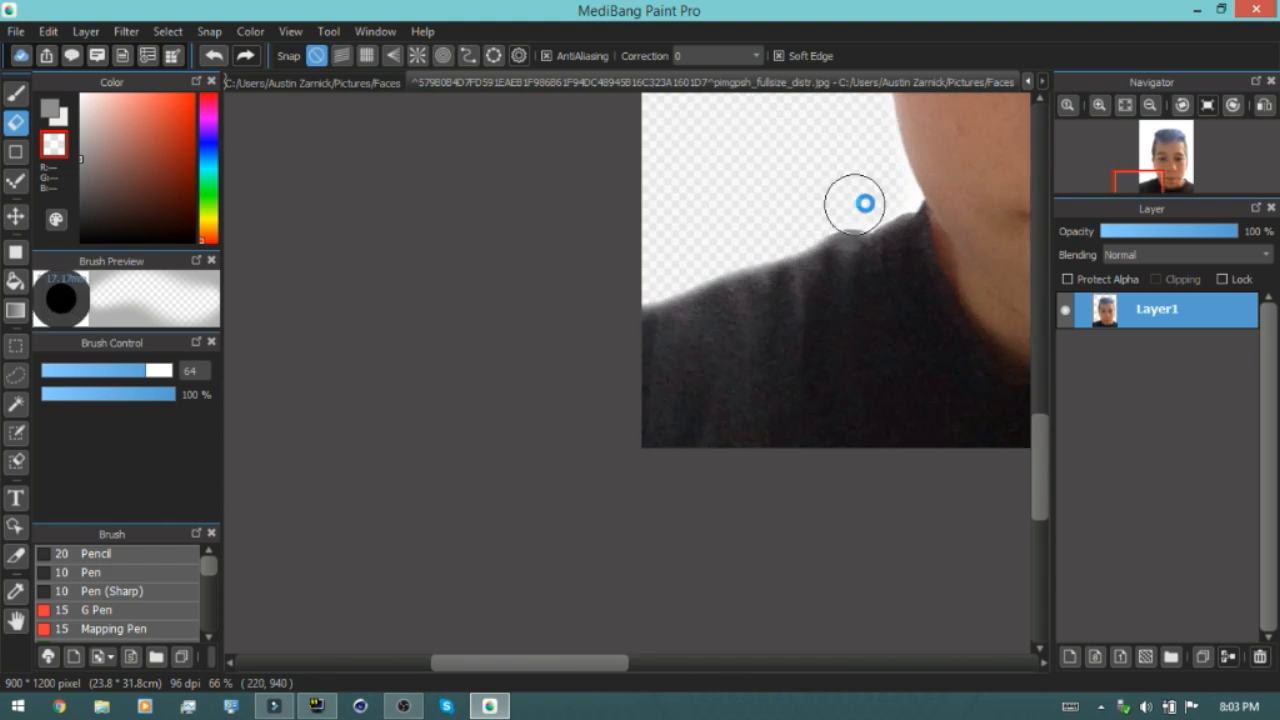
pyautogui.scroll(-6, 811, 229)
pyautogui.scroll(3, 935, 170)
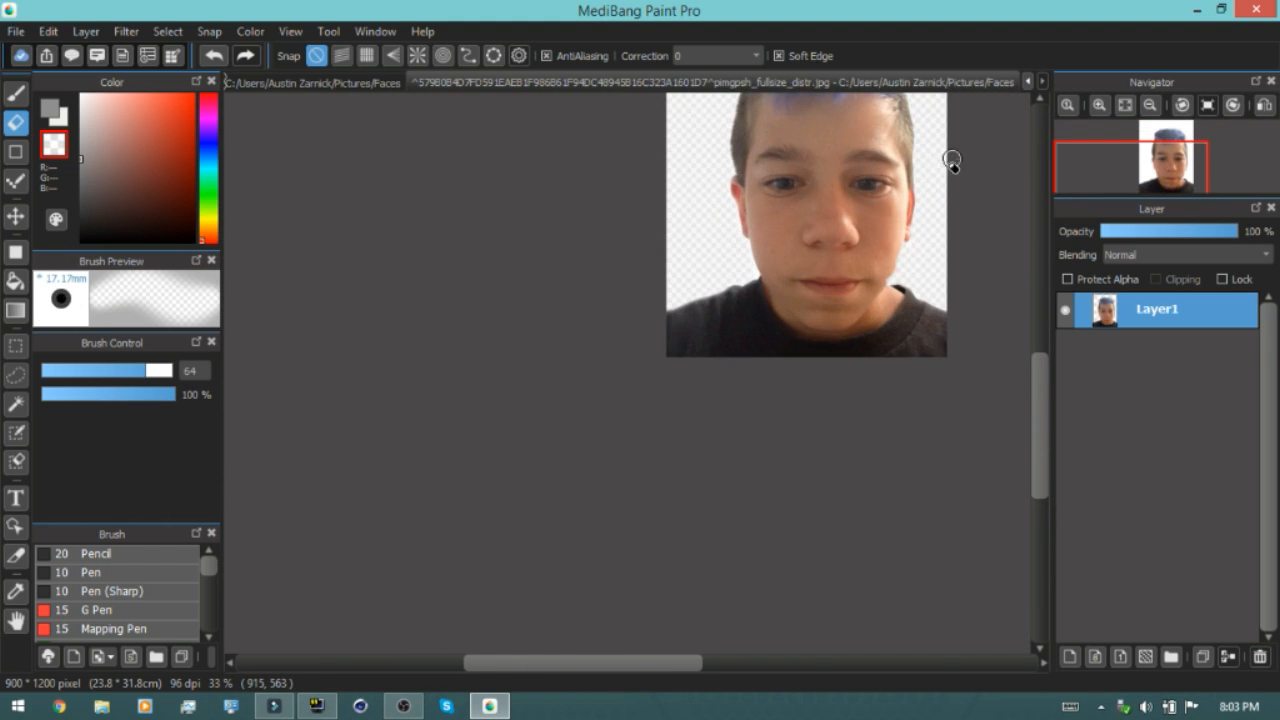
pyautogui.scroll(-3, 451, 289)
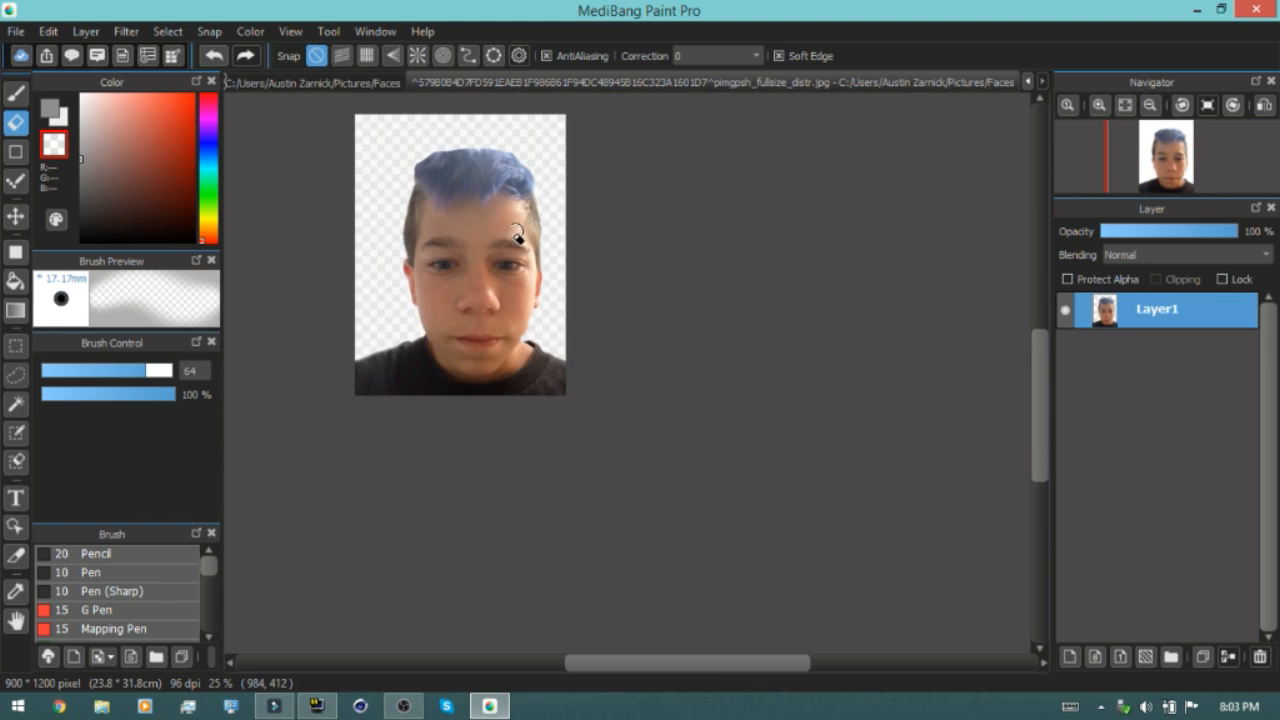
pyautogui.scroll(6, 400, 335)
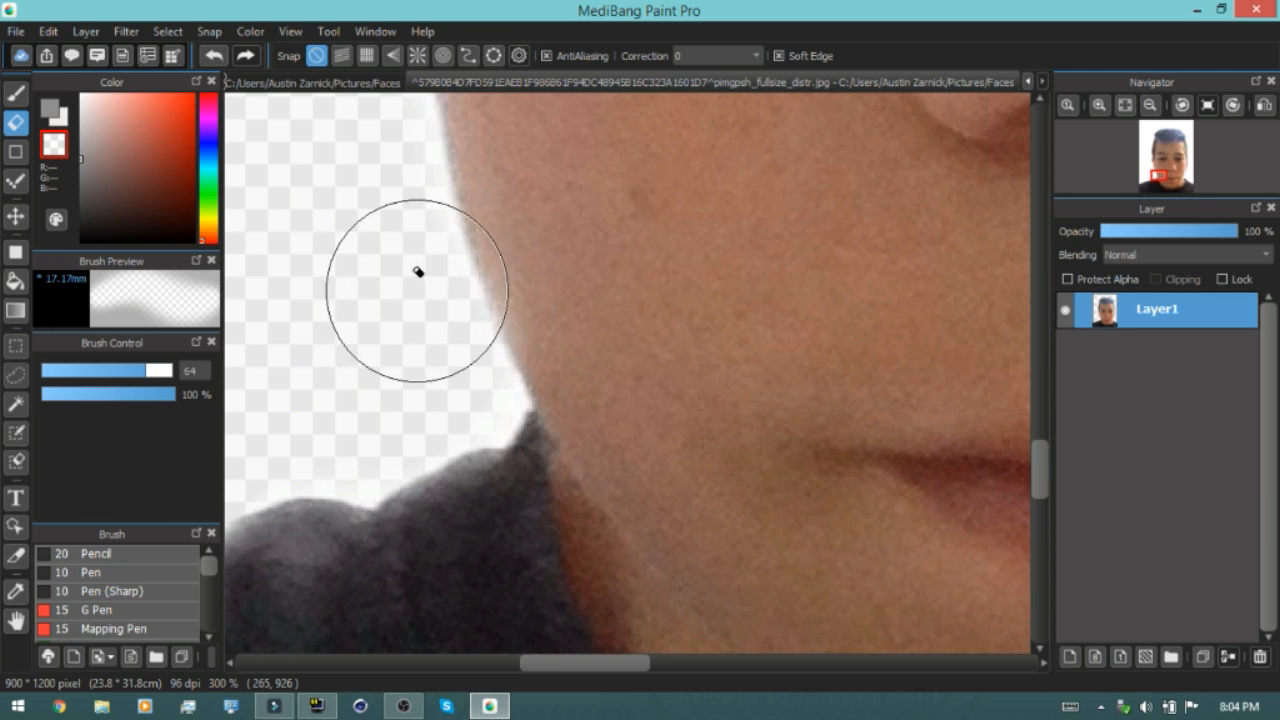
pyautogui.scroll(-1, 465, 244)
pyautogui.scroll(-6, 470, 246)
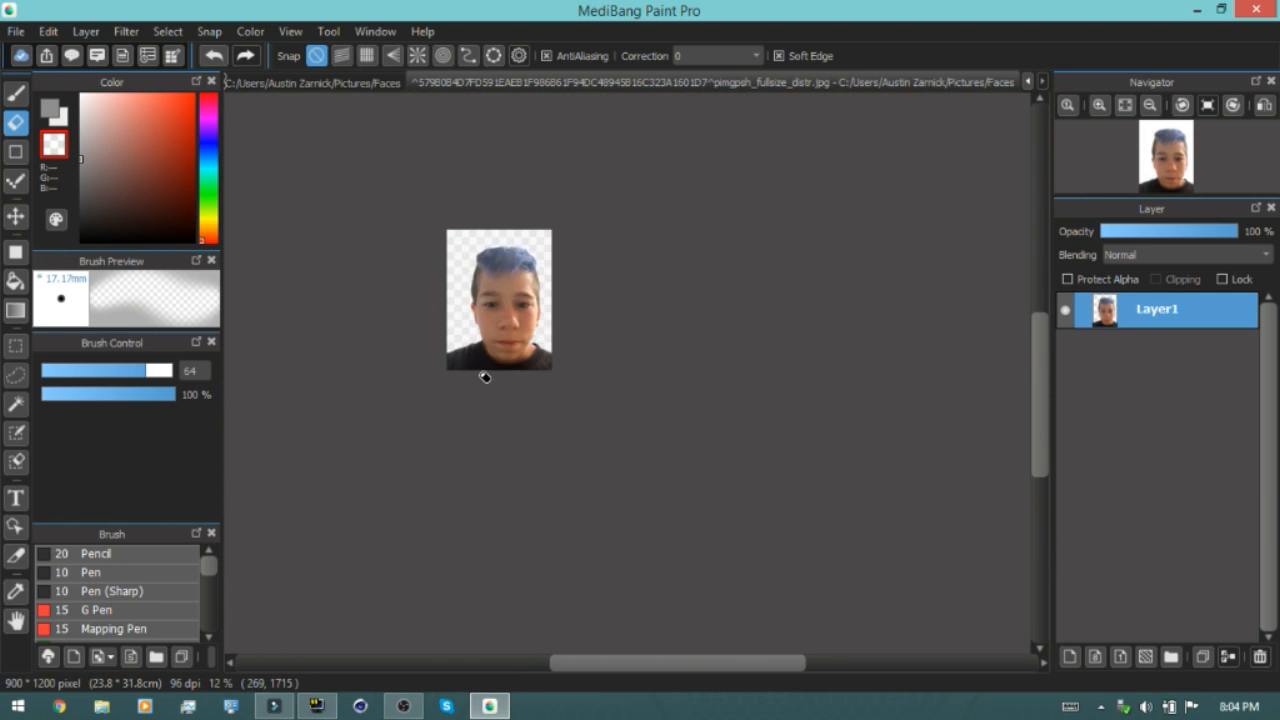
pyautogui.scroll(4, 451, 337)
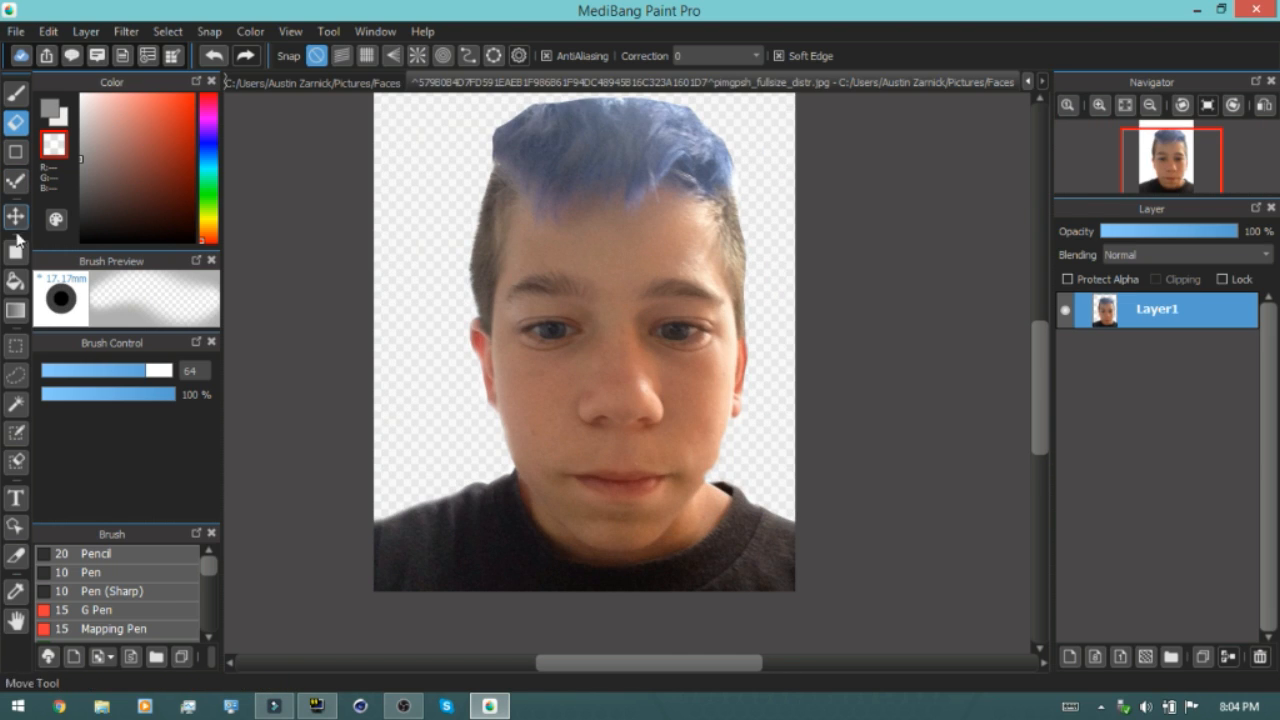
# Select the whole face photo with a rectangular selection and copy it
pyautogui.click(15, 347)
pyautogui.scroll(-2, 400, 346)
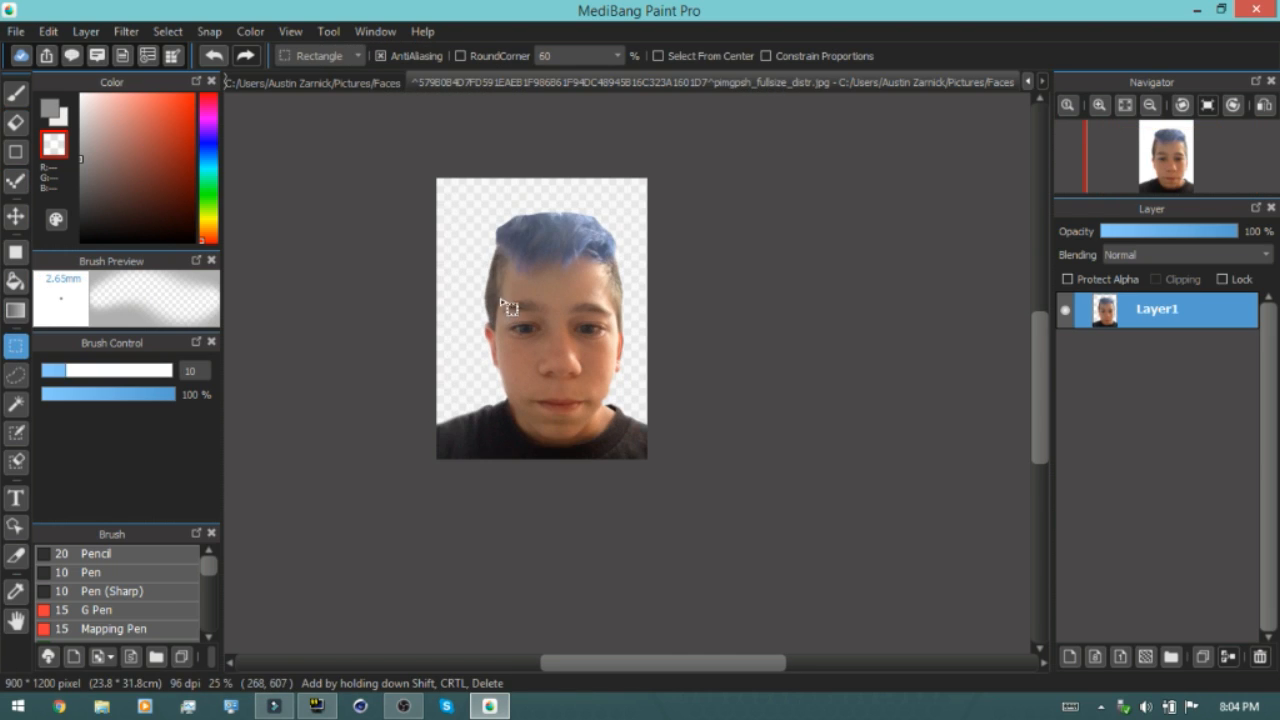
pyautogui.moveTo(426, 178); pyautogui.dragTo(705, 490)
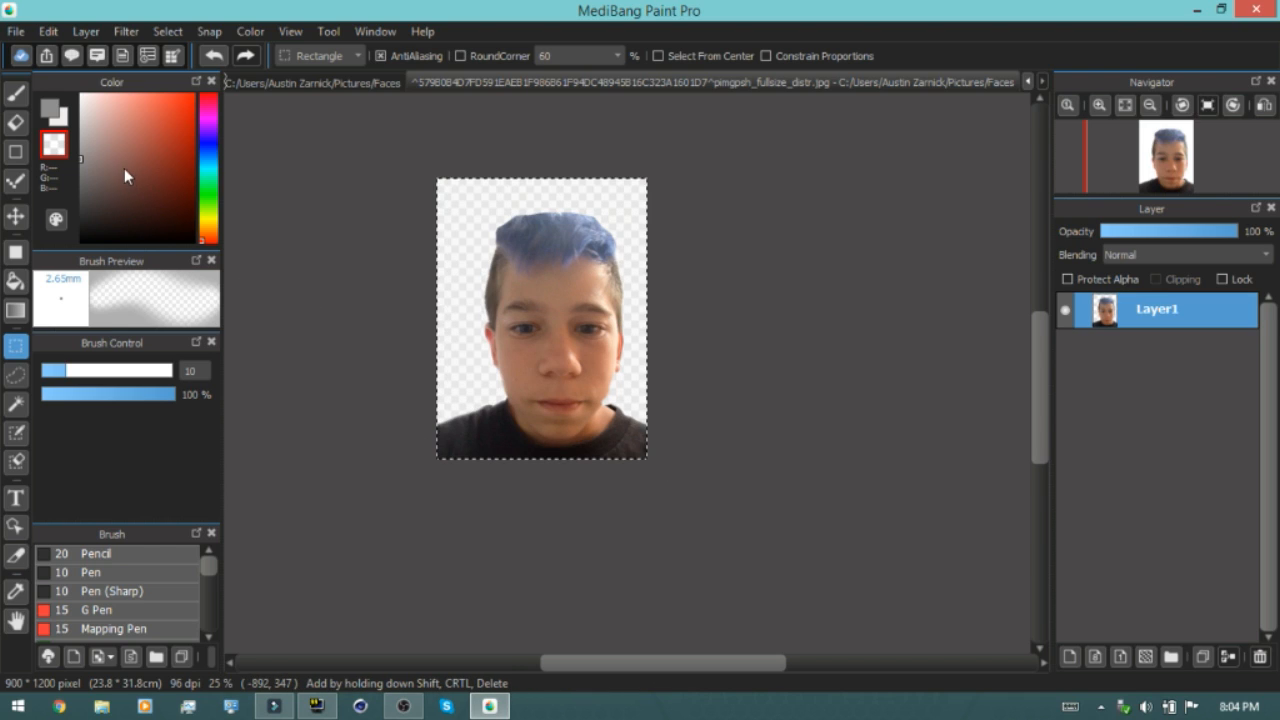
pyautogui.click(48, 32)
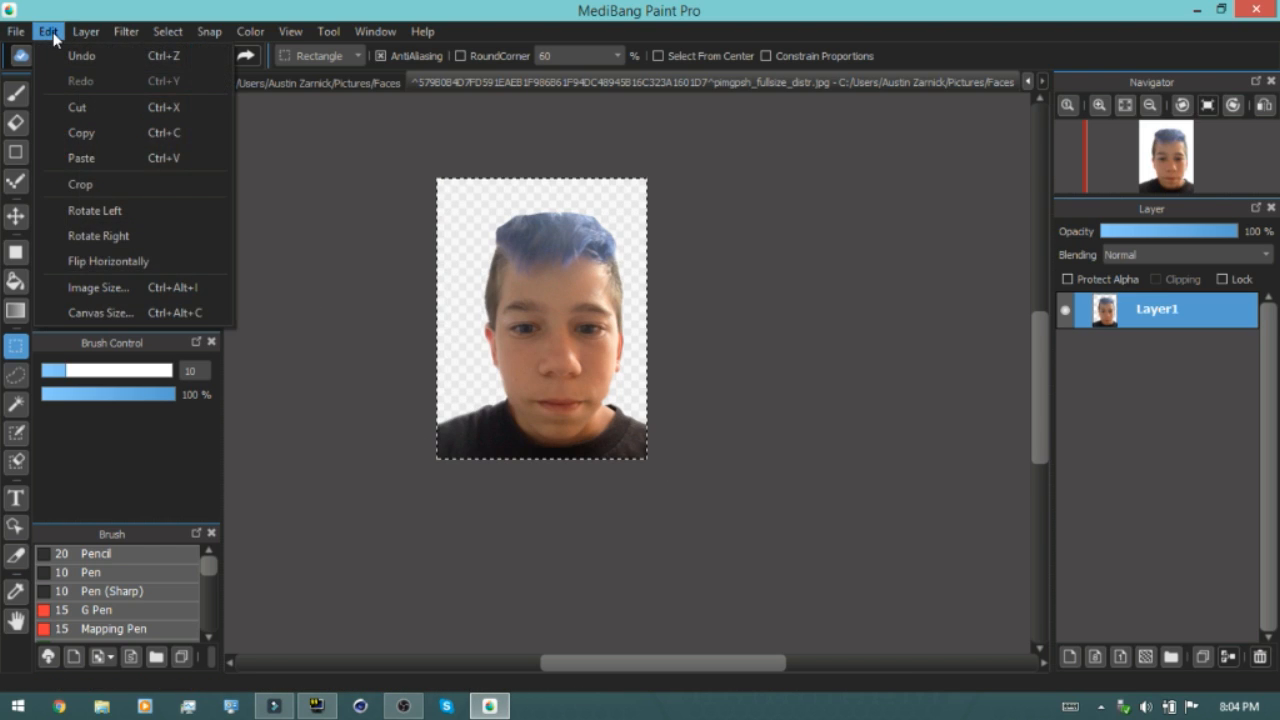
pyautogui.click(98, 132)
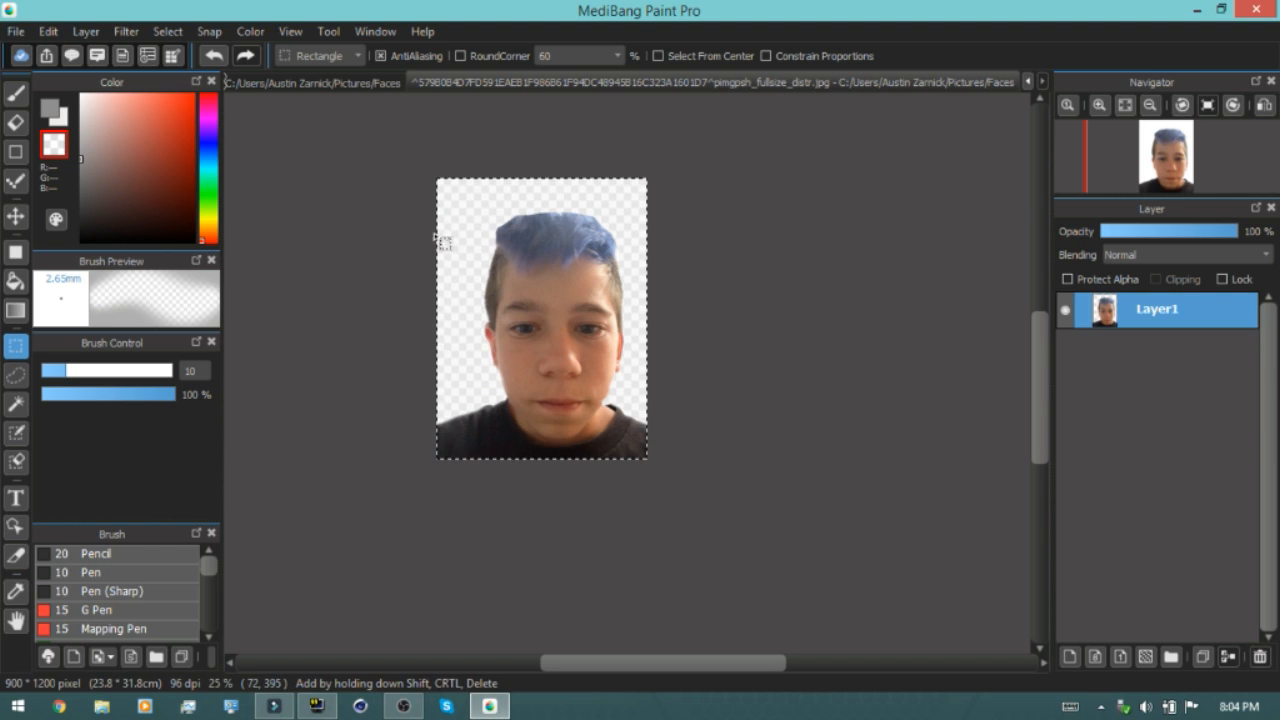
# Switch to the Minecraft screenshot document and paste the copied face as a new layer
pyautogui.click(363, 84)
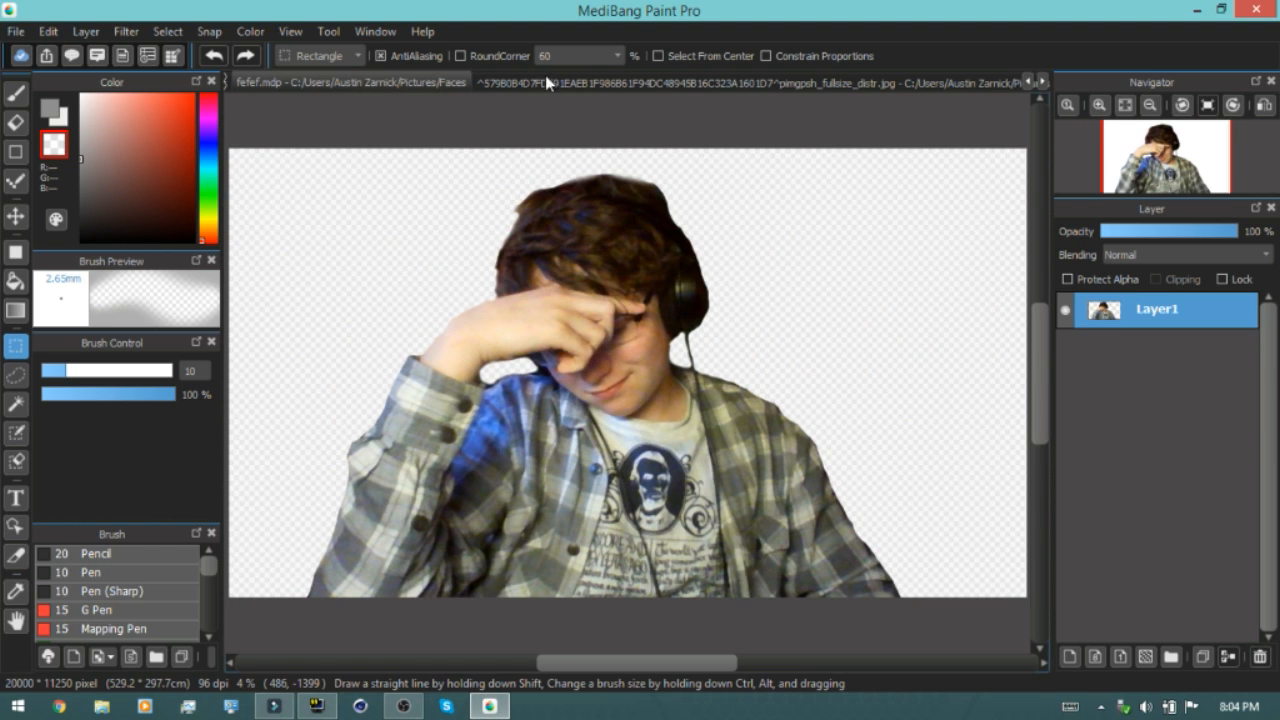
pyautogui.click(425, 95)
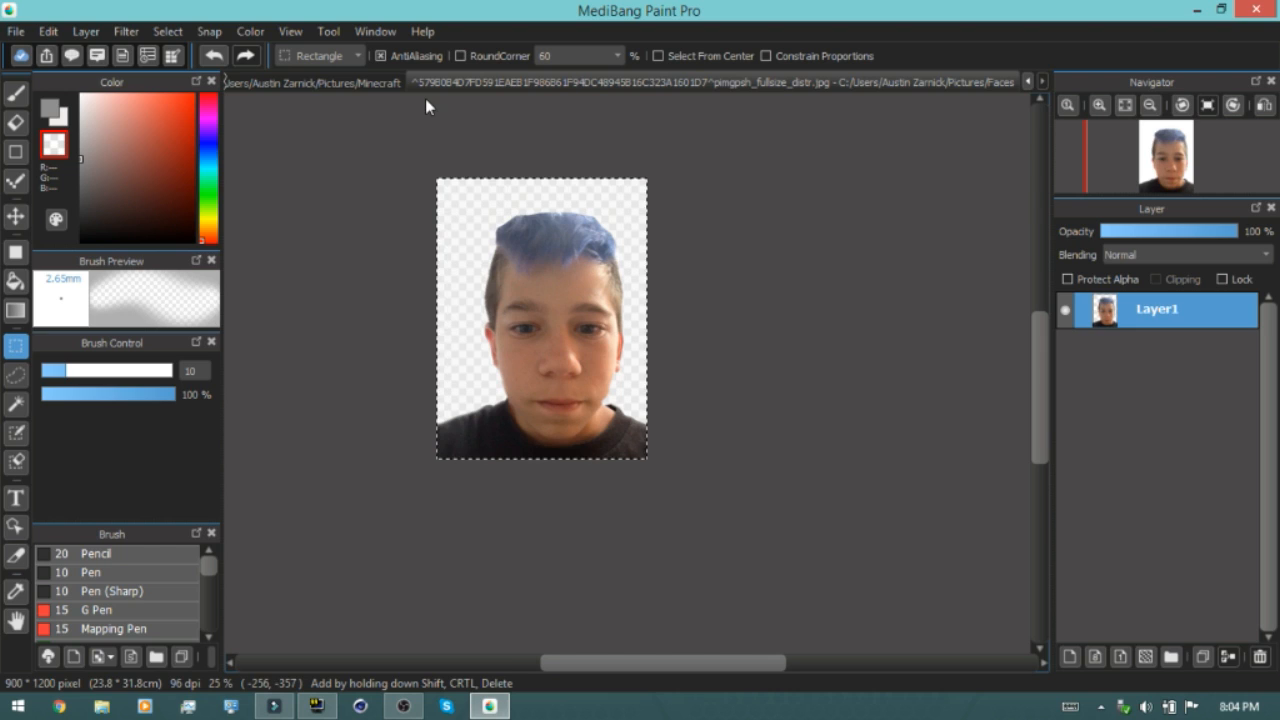
pyautogui.click(328, 82)
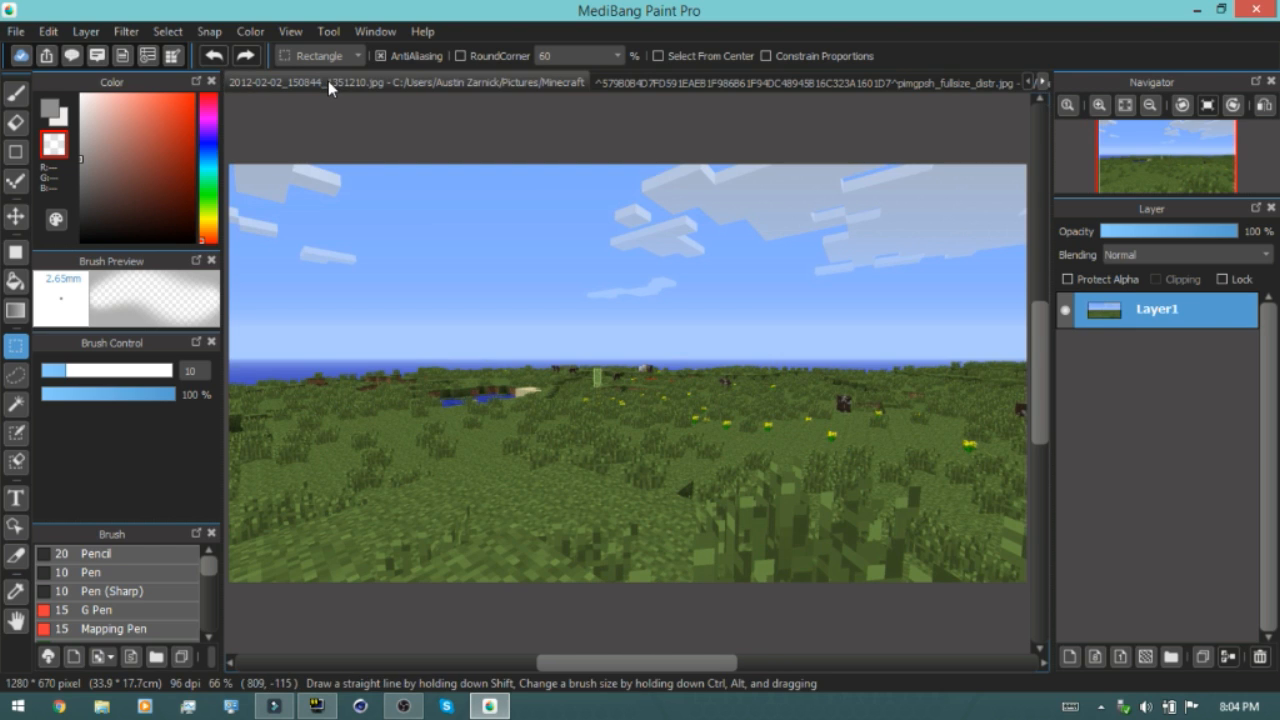
pyautogui.click(50, 32)
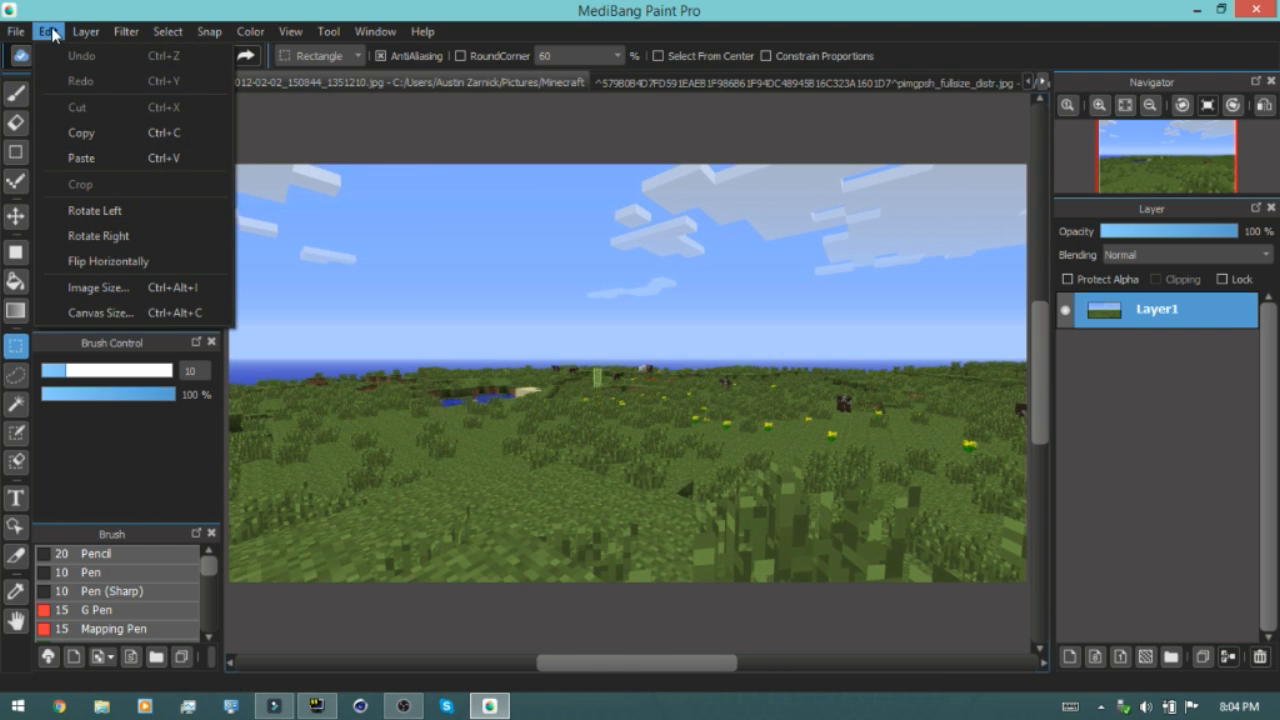
pyautogui.click(110, 160)
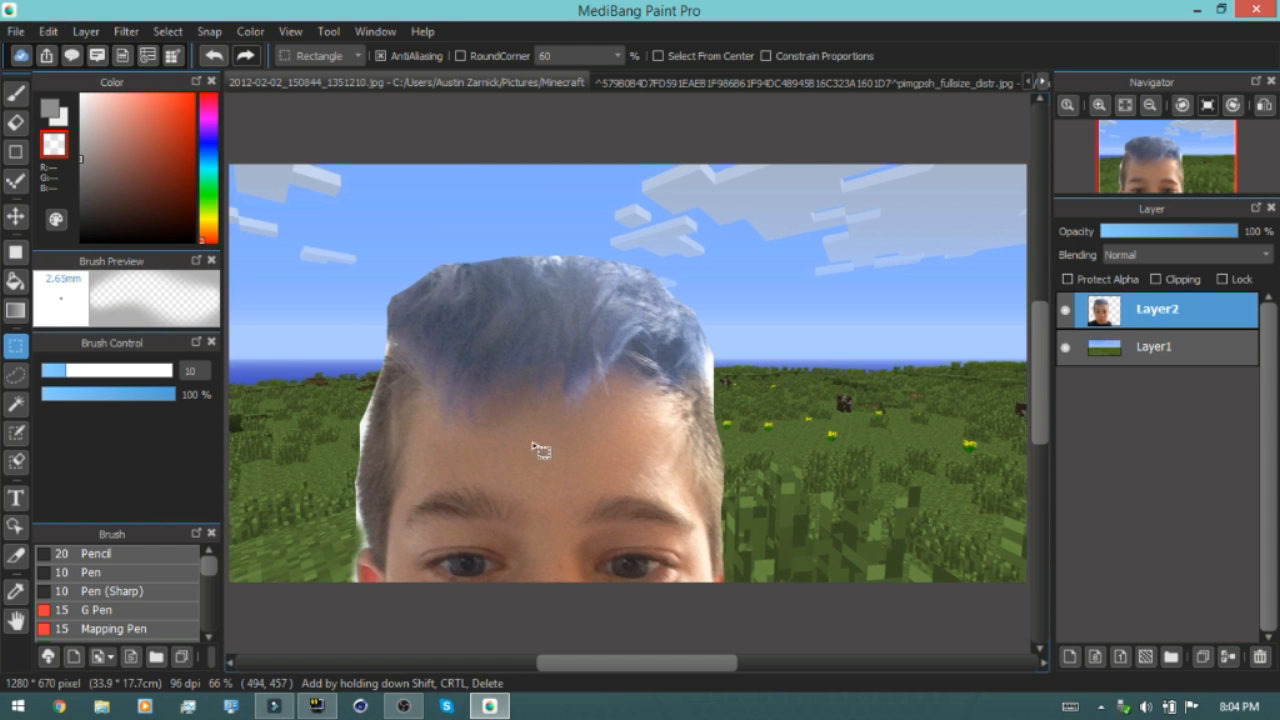
# Move the pasted face layer upward over the Minecraft landscape
pyautogui.click(15, 216)
pyautogui.moveTo(561, 622); pyautogui.dragTo(605, 363)
pyautogui.scroll(1, 622, 432)
pyautogui.scroll(-2, 622, 439)
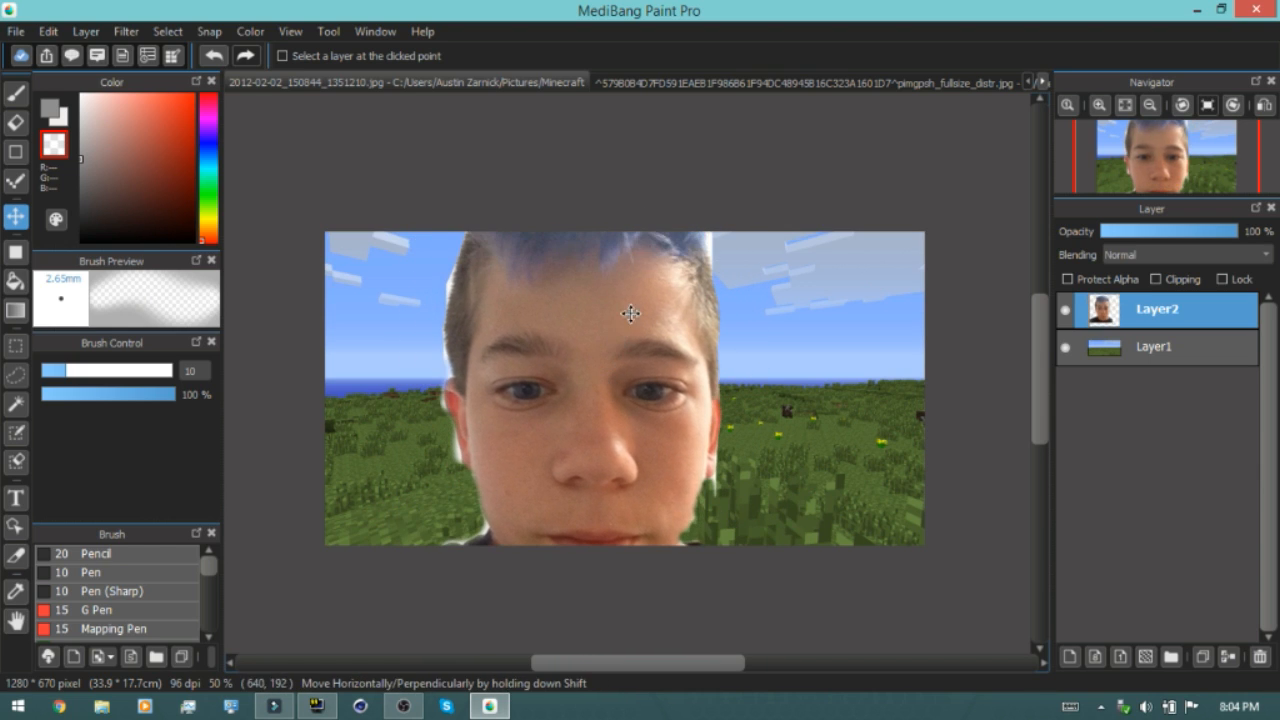
# In the face photo, select all and shrink the image to 225 × 300 pixels by applying 50 percent twice
pyautogui.click(730, 83)
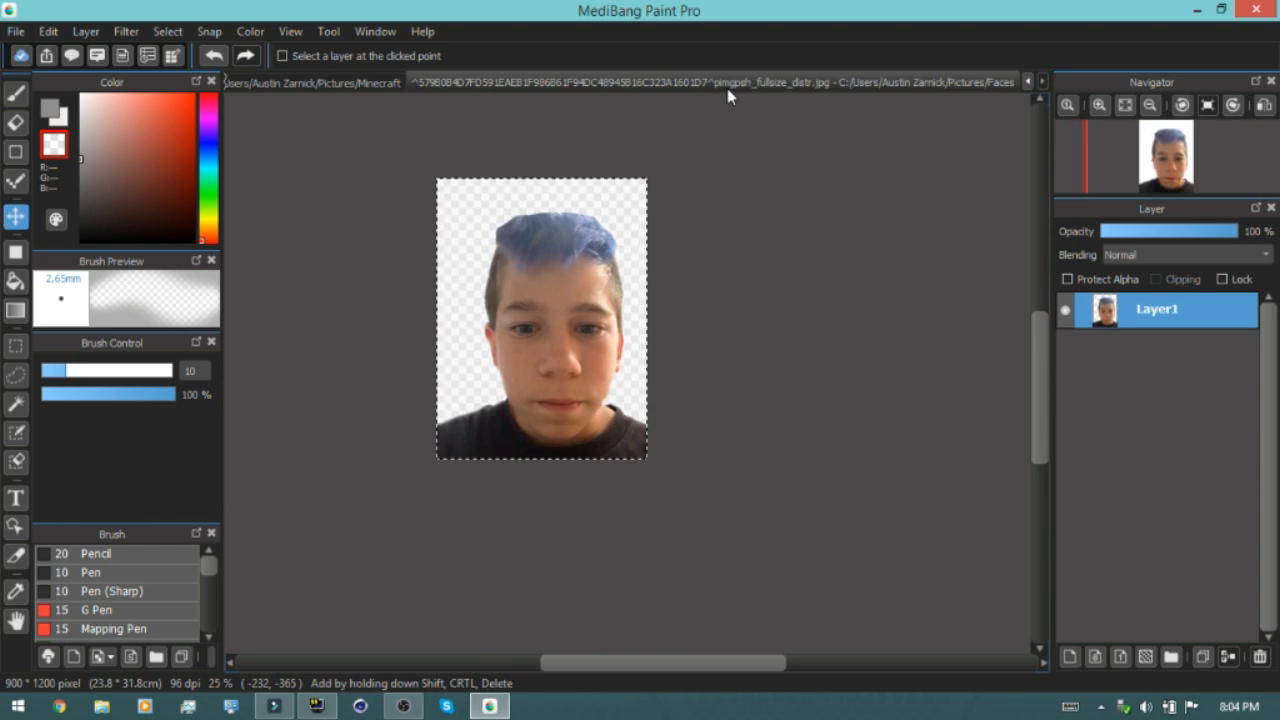
pyautogui.hotkey('ctrl', 'a')
pyautogui.click(47, 31)
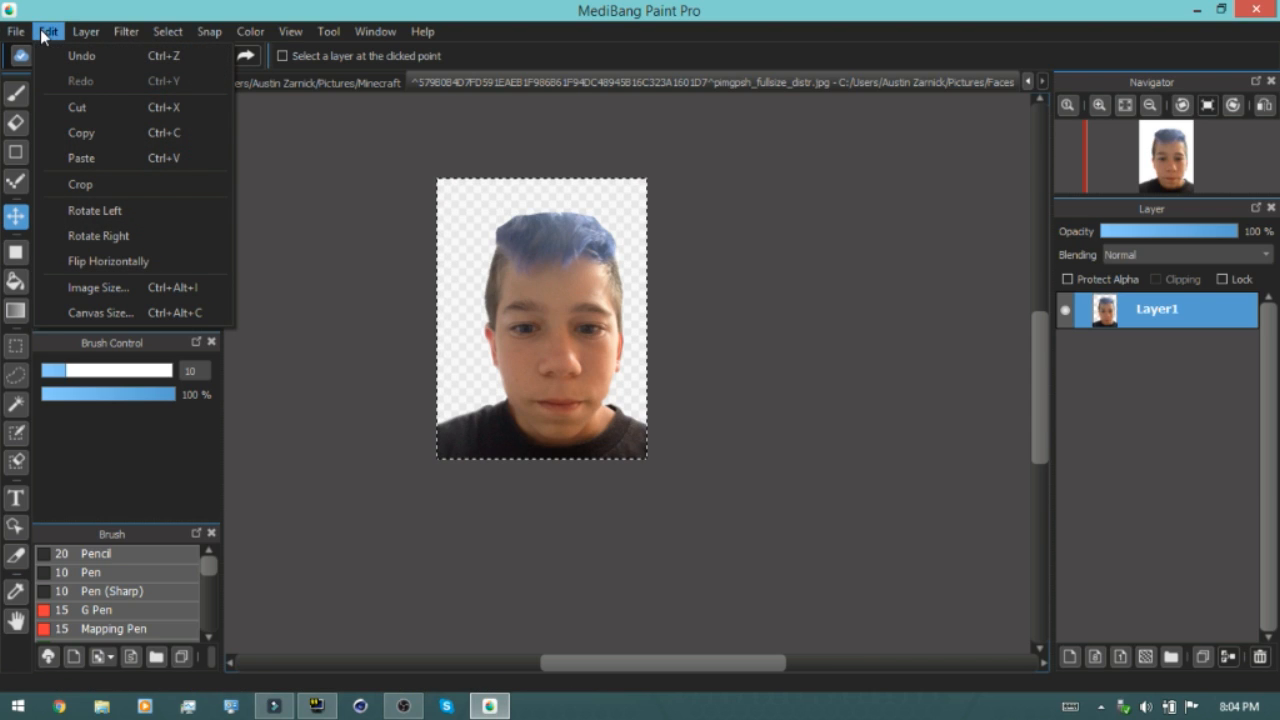
pyautogui.click(95, 287)
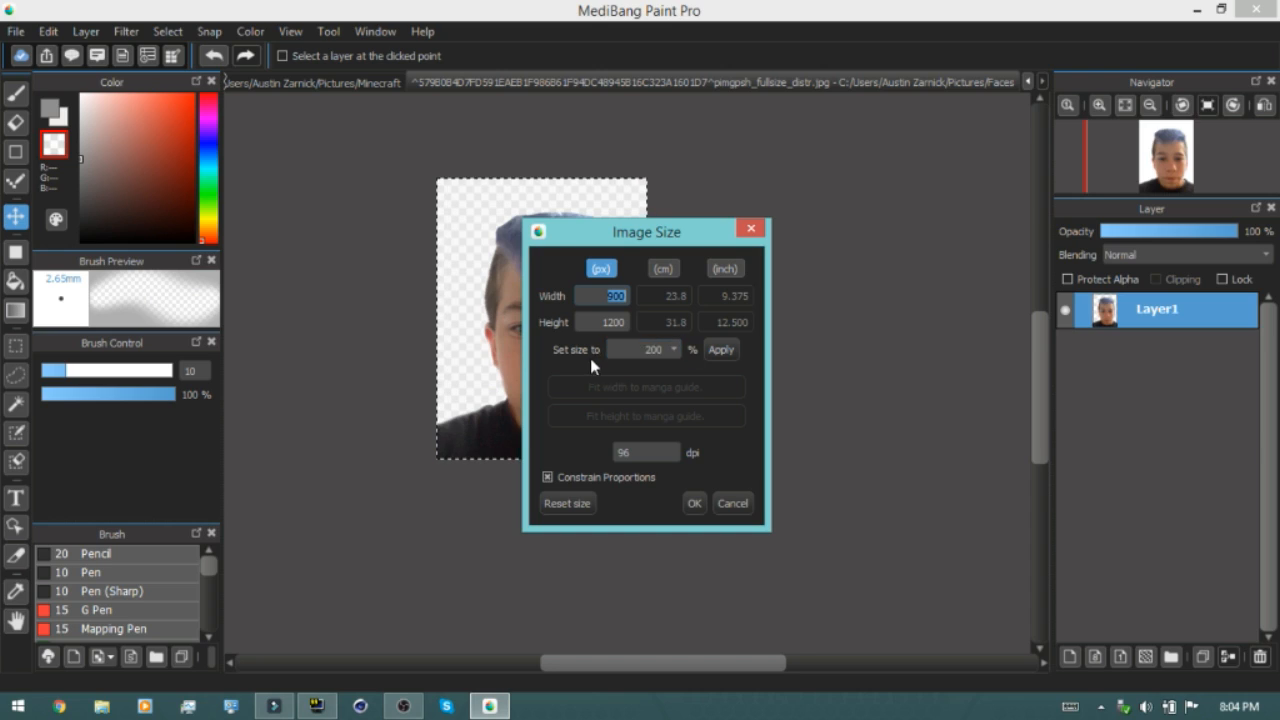
pyautogui.click(676, 350)
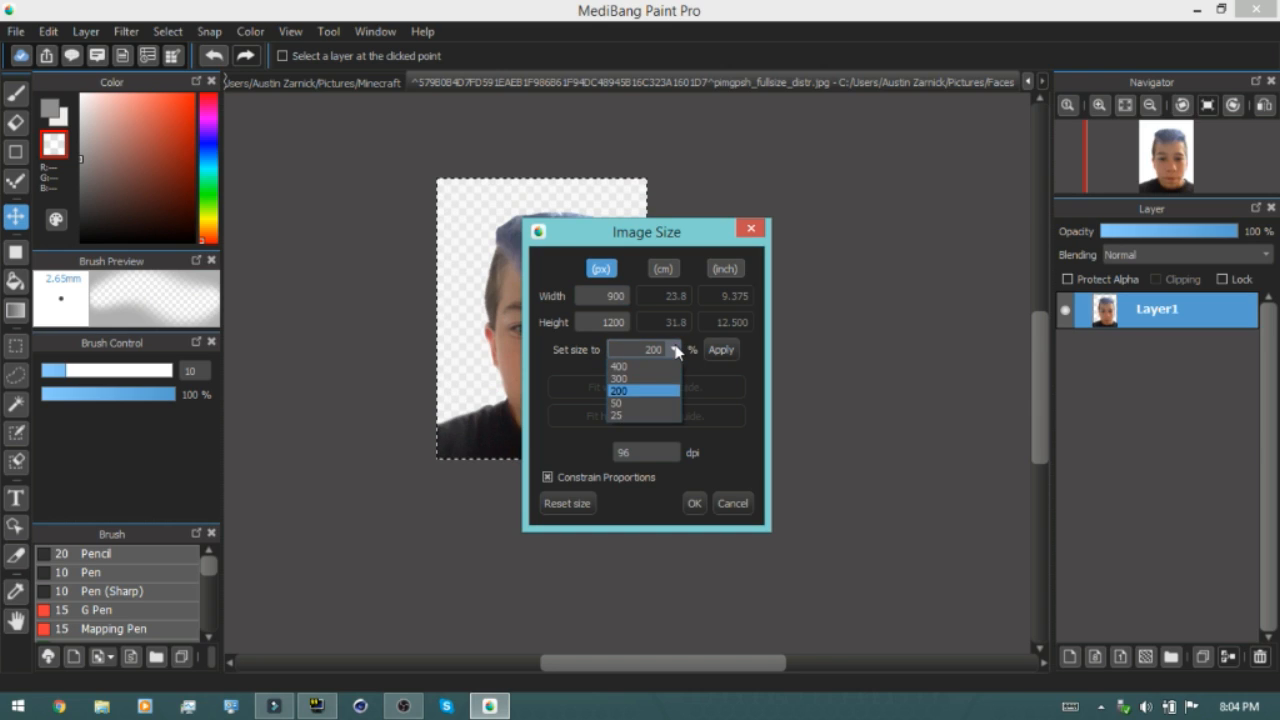
pyautogui.click(649, 403)
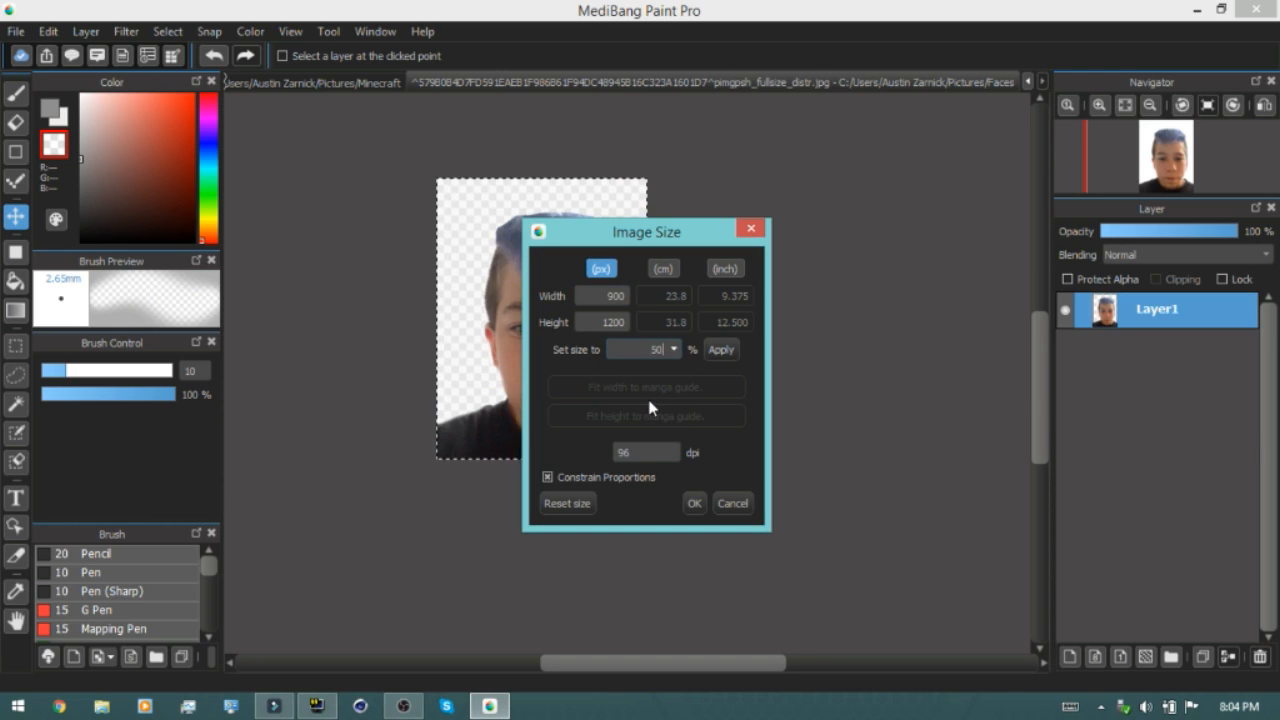
pyautogui.click(719, 352)
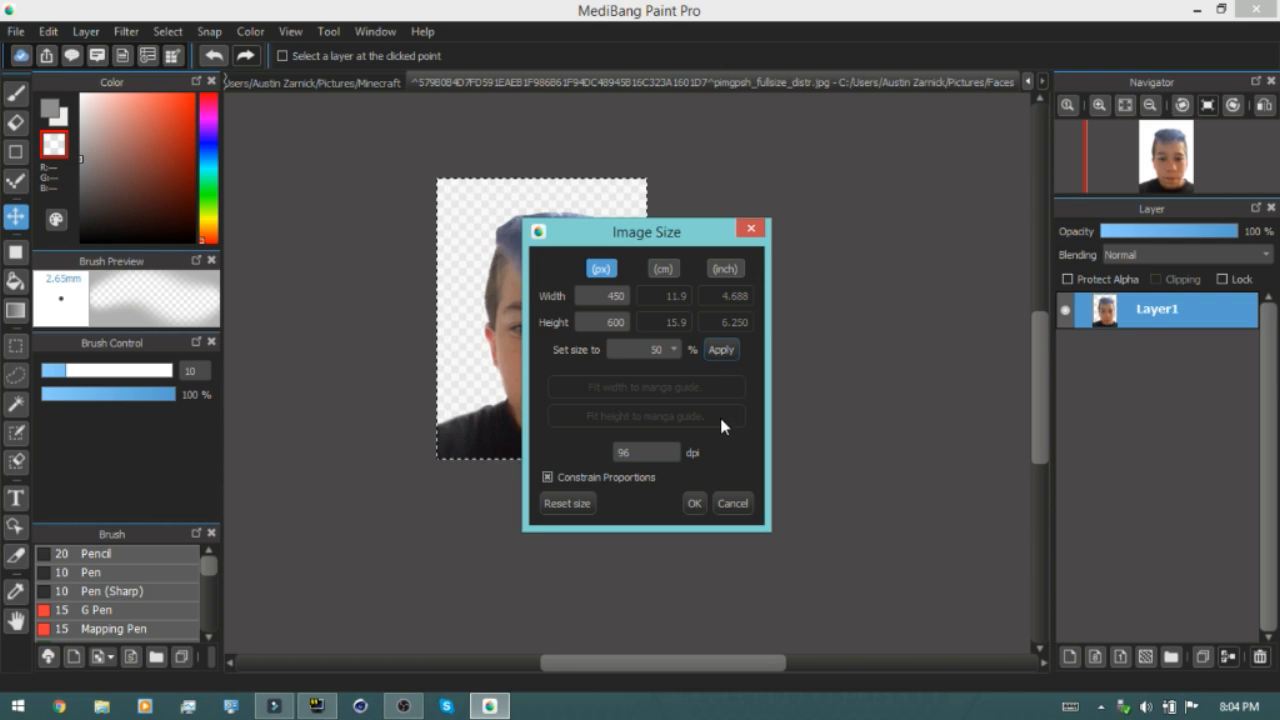
pyautogui.click(728, 354)
pyautogui.click(694, 504)
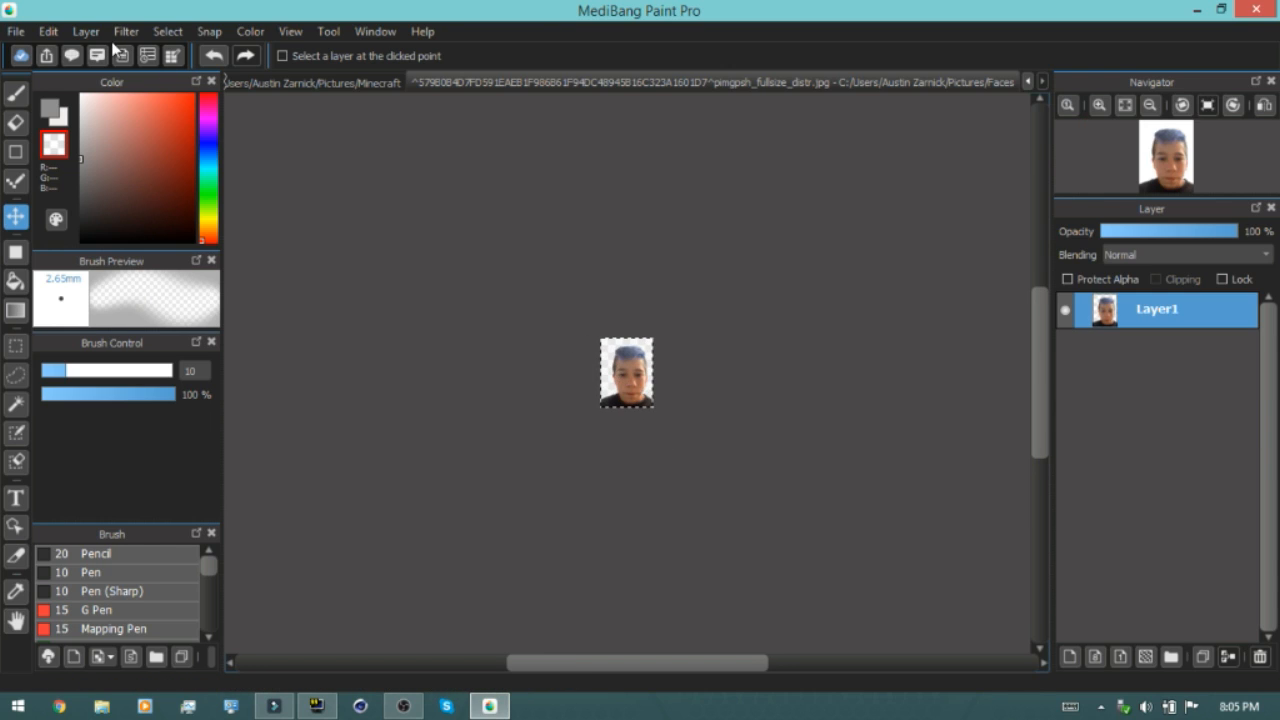
# Copy the shrunken face and delete the oversized face layer from the Minecraft document
pyautogui.click(49, 33)
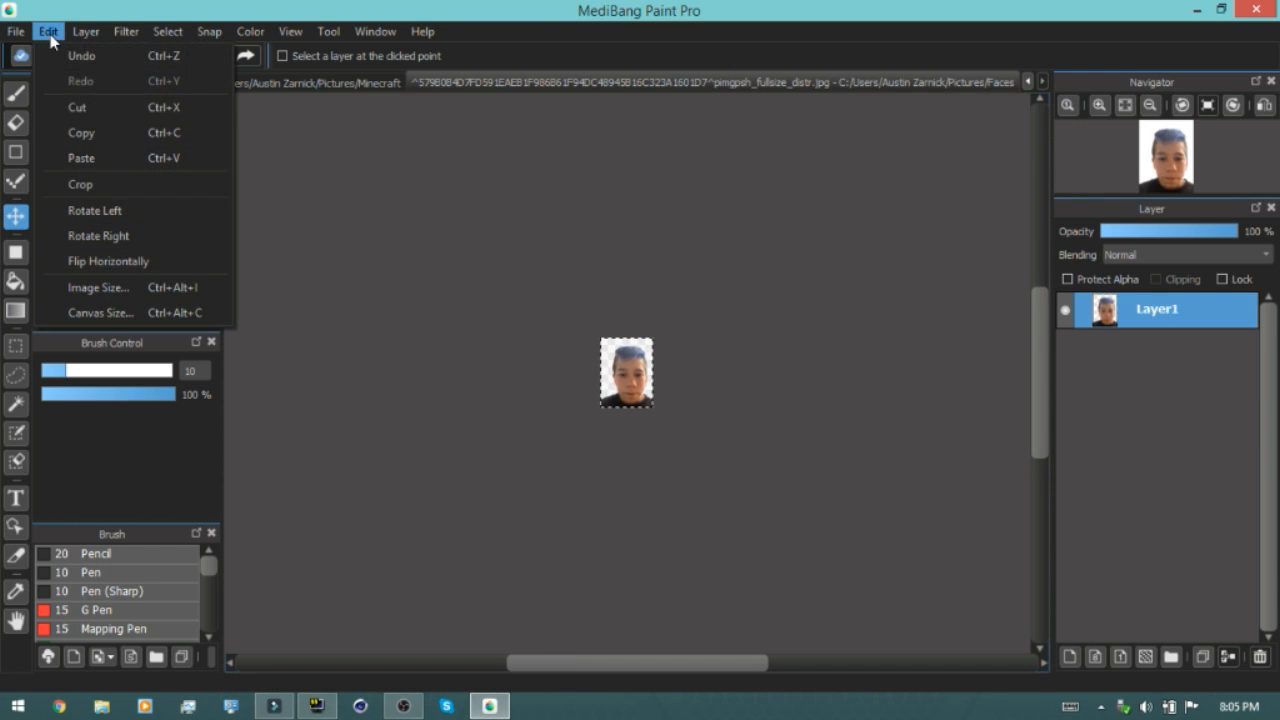
pyautogui.click(94, 132)
pyautogui.click(371, 88)
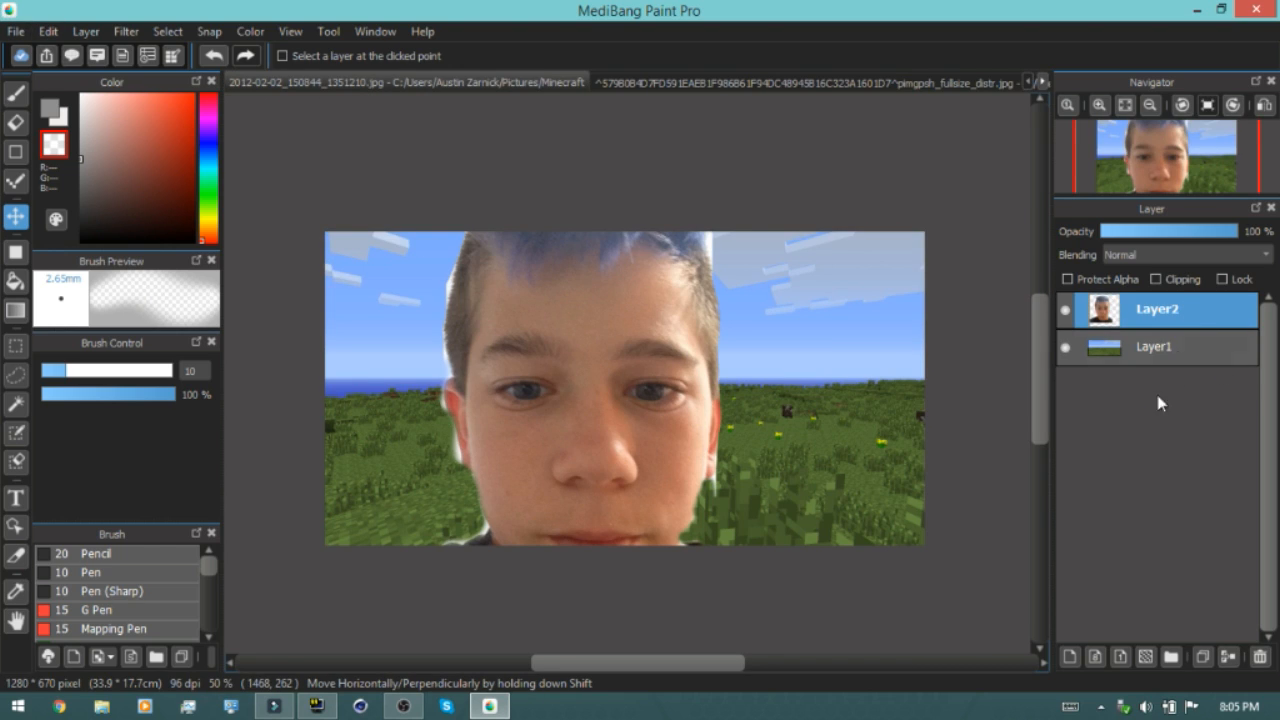
pyautogui.click(1260, 656)
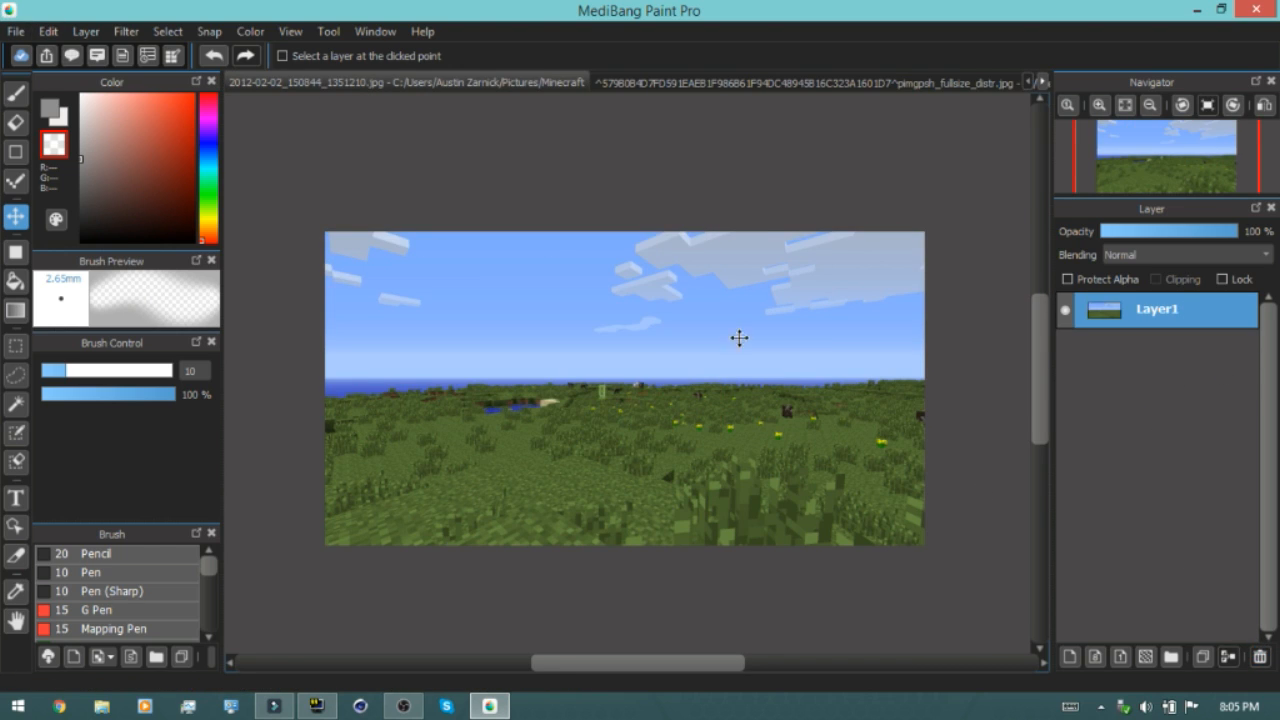
# Paste the small face into the Minecraft scene, move it to the lower-left corner, and delete that layer
pyautogui.click(48, 31)
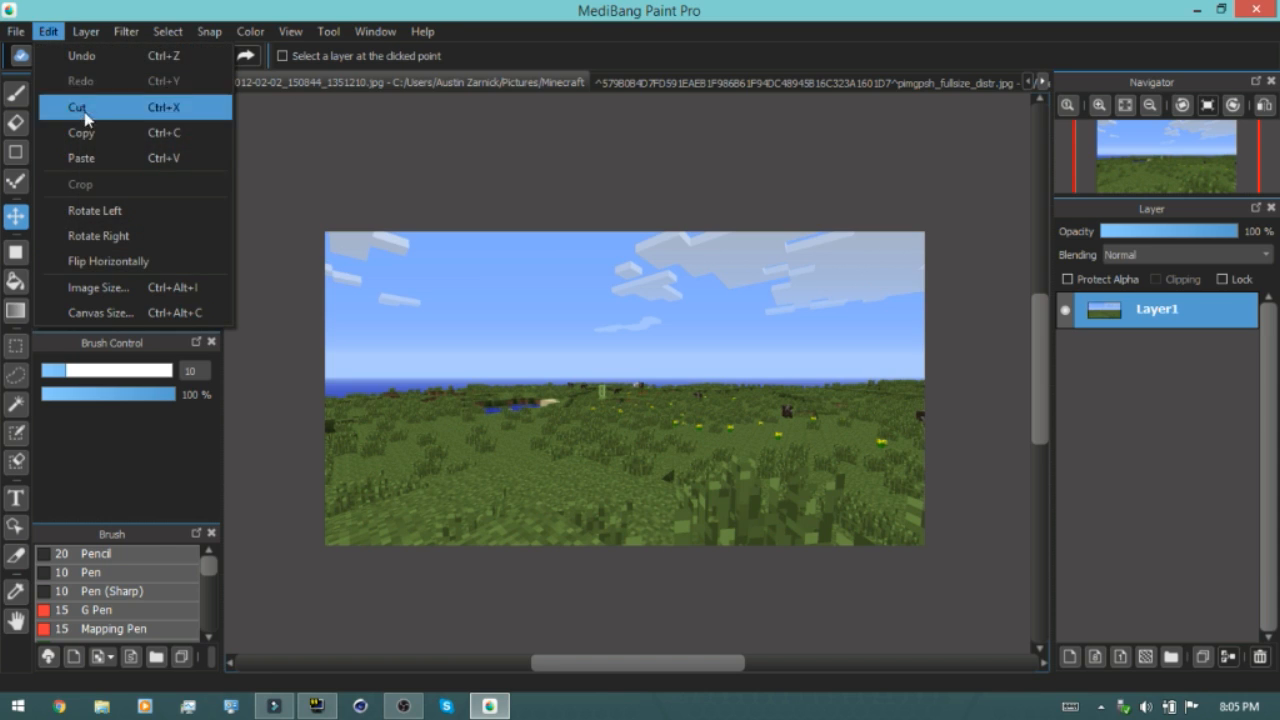
pyautogui.click(106, 160)
pyautogui.moveTo(380, 318); pyautogui.dragTo(398, 492)
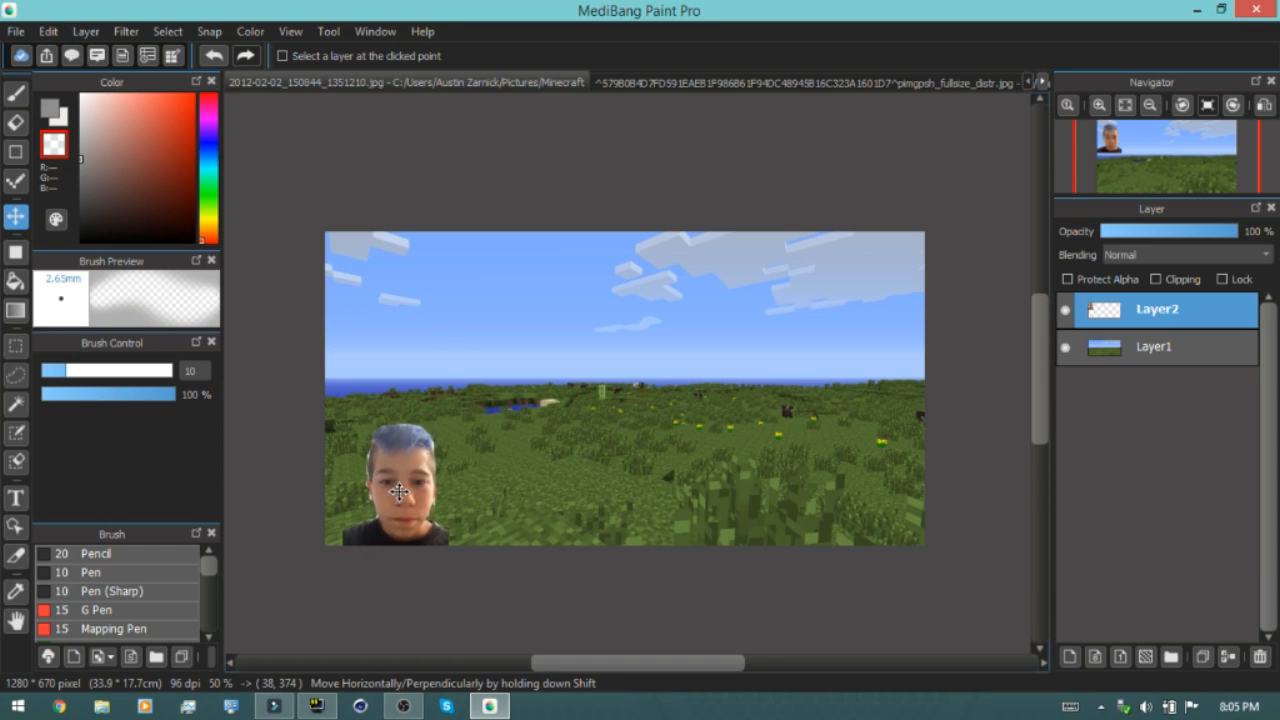
pyautogui.click(1260, 656)
# Resize the face photo to 200 percent
pyautogui.click(663, 84)
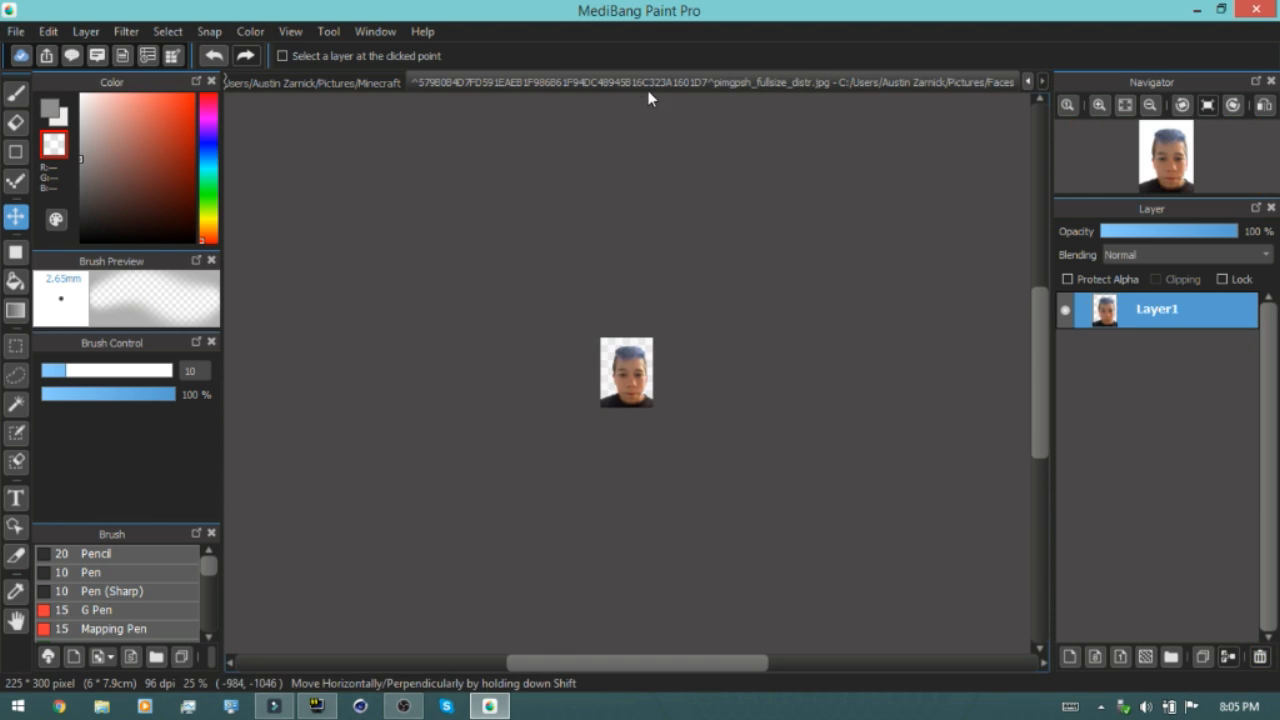
pyautogui.click(48, 31)
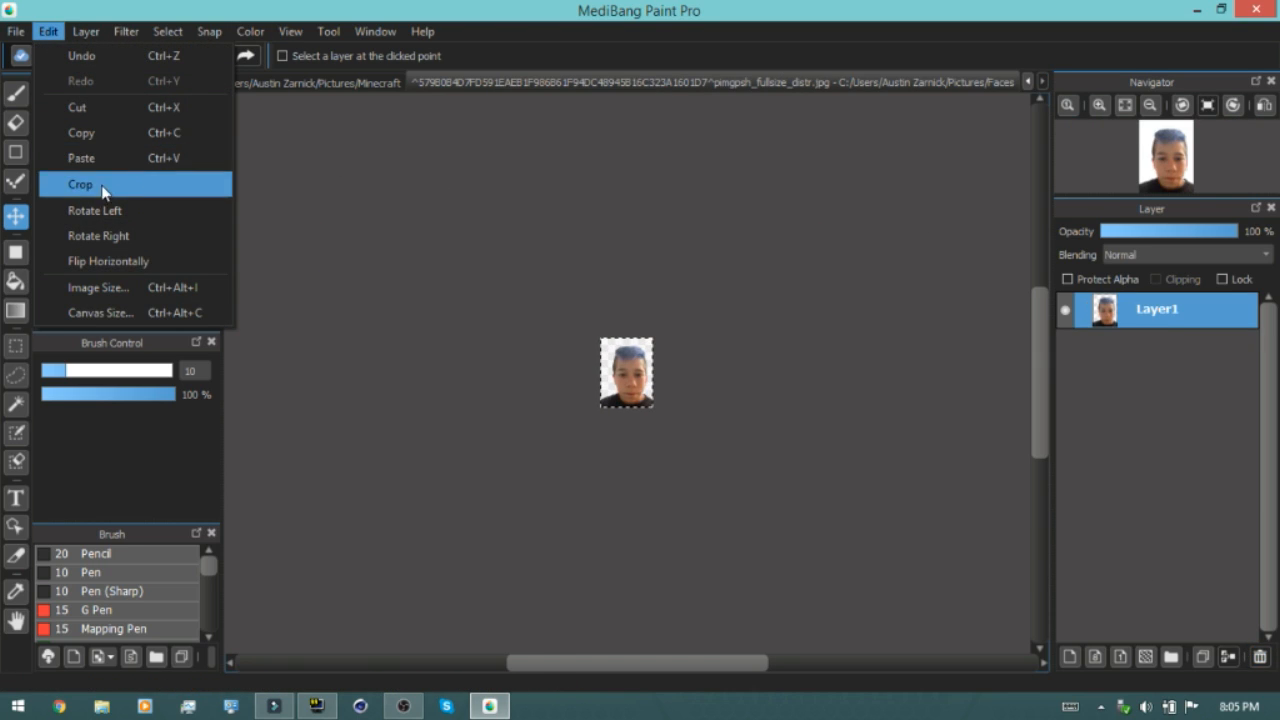
pyautogui.click(114, 279)
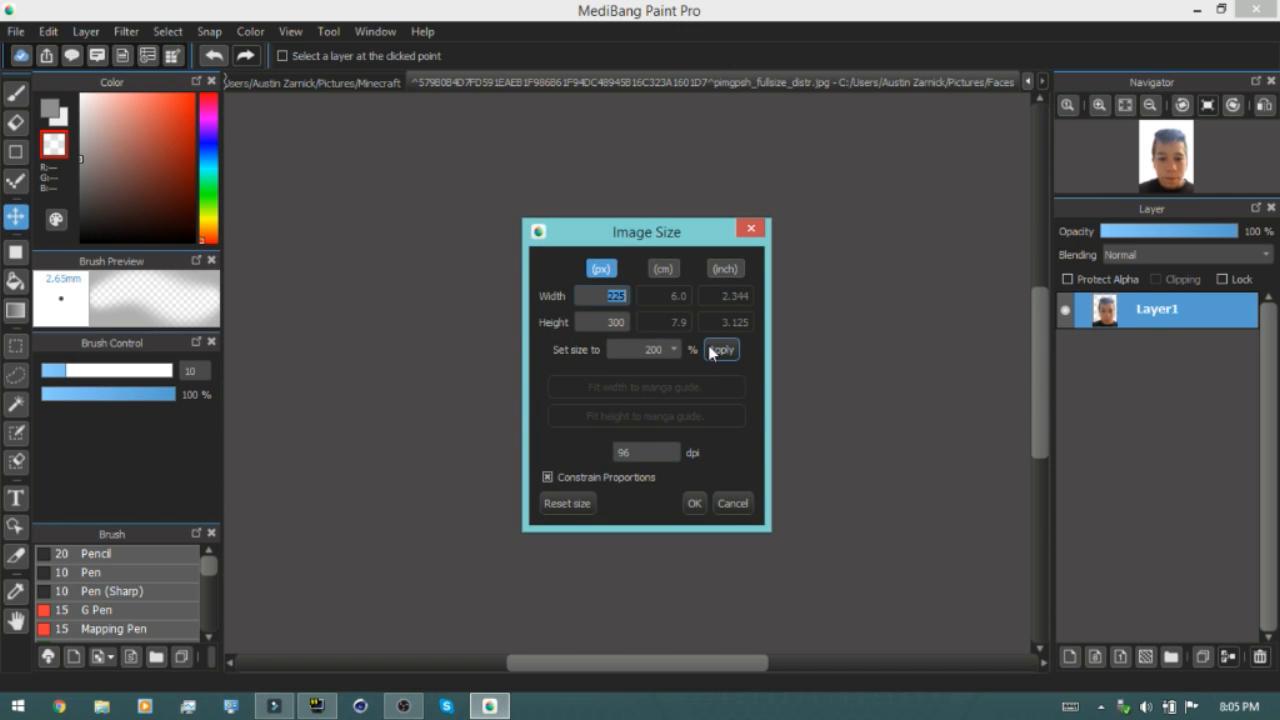
pyautogui.click(694, 505)
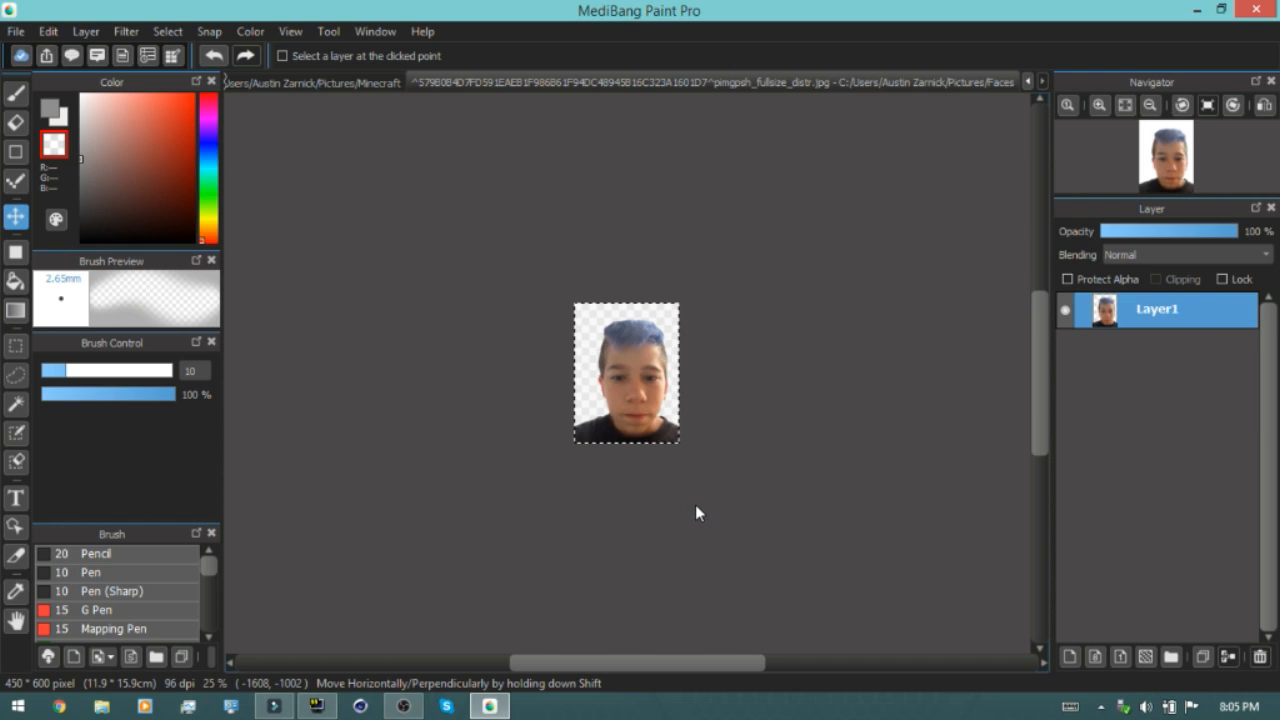
# Copy the enlarged face, paste it into the Minecraft scene, and move it to the lower-left corner
pyautogui.click(48, 31)
pyautogui.click(94, 131)
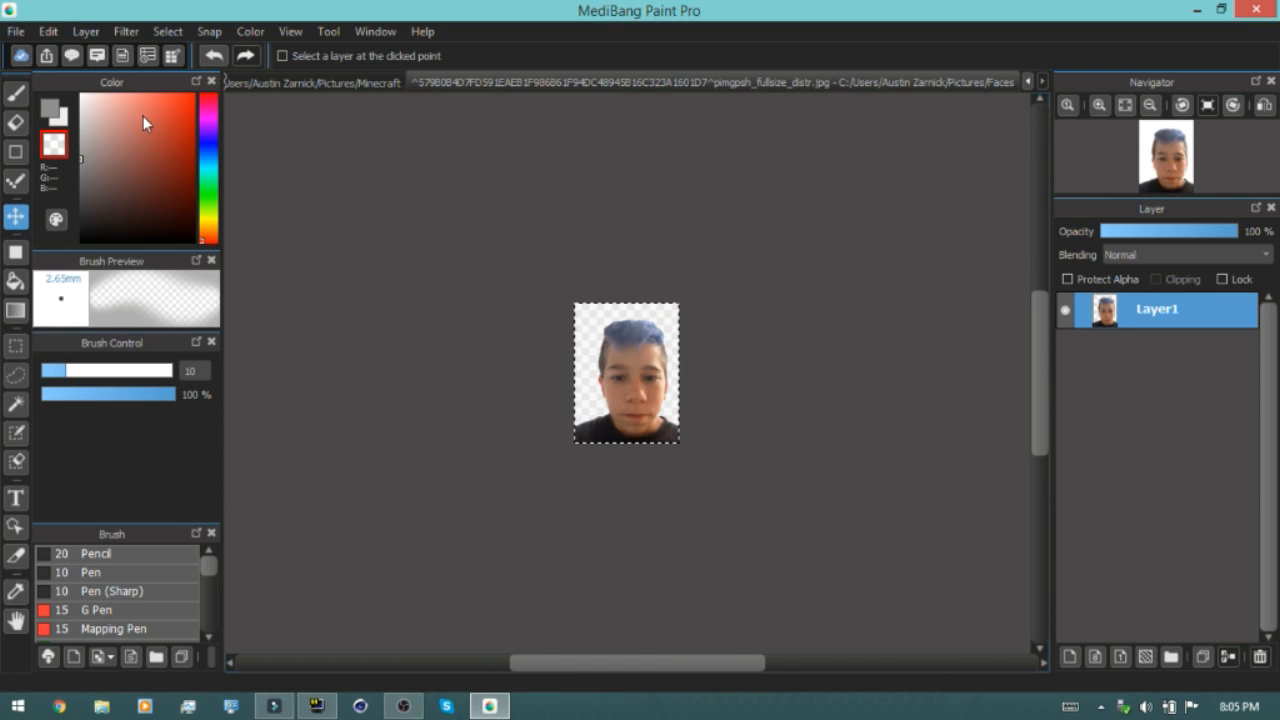
pyautogui.click(264, 84)
pyautogui.click(48, 31)
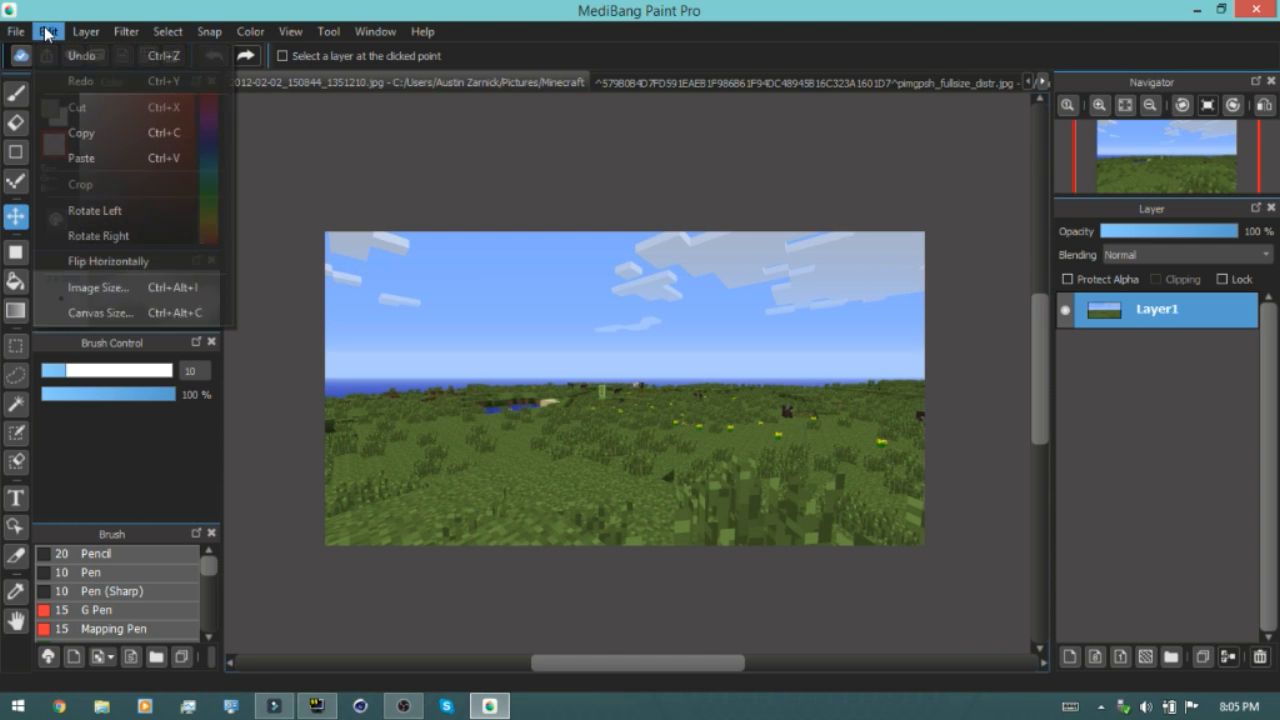
pyautogui.click(84, 160)
pyautogui.moveTo(464, 361); pyautogui.dragTo(441, 417)
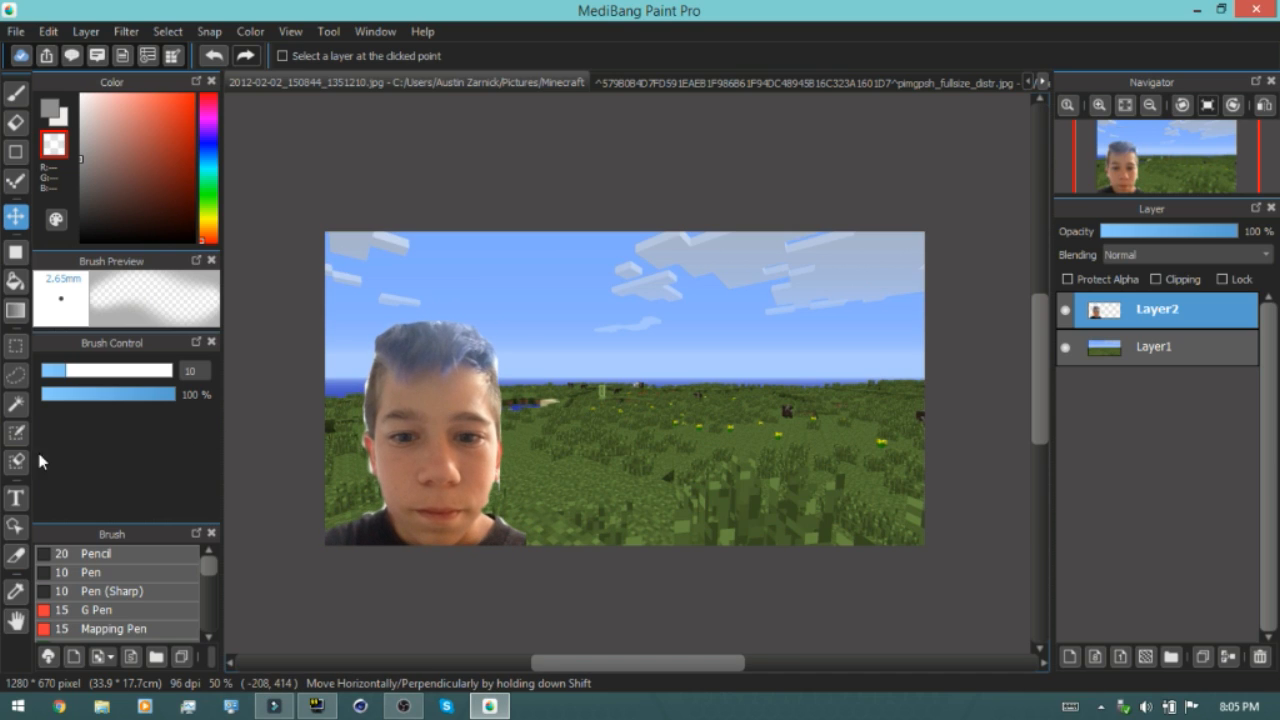
# Add the title text "Minecraft with MATT!!" in the sky with the Text tool at size 60
pyautogui.click(17, 497)
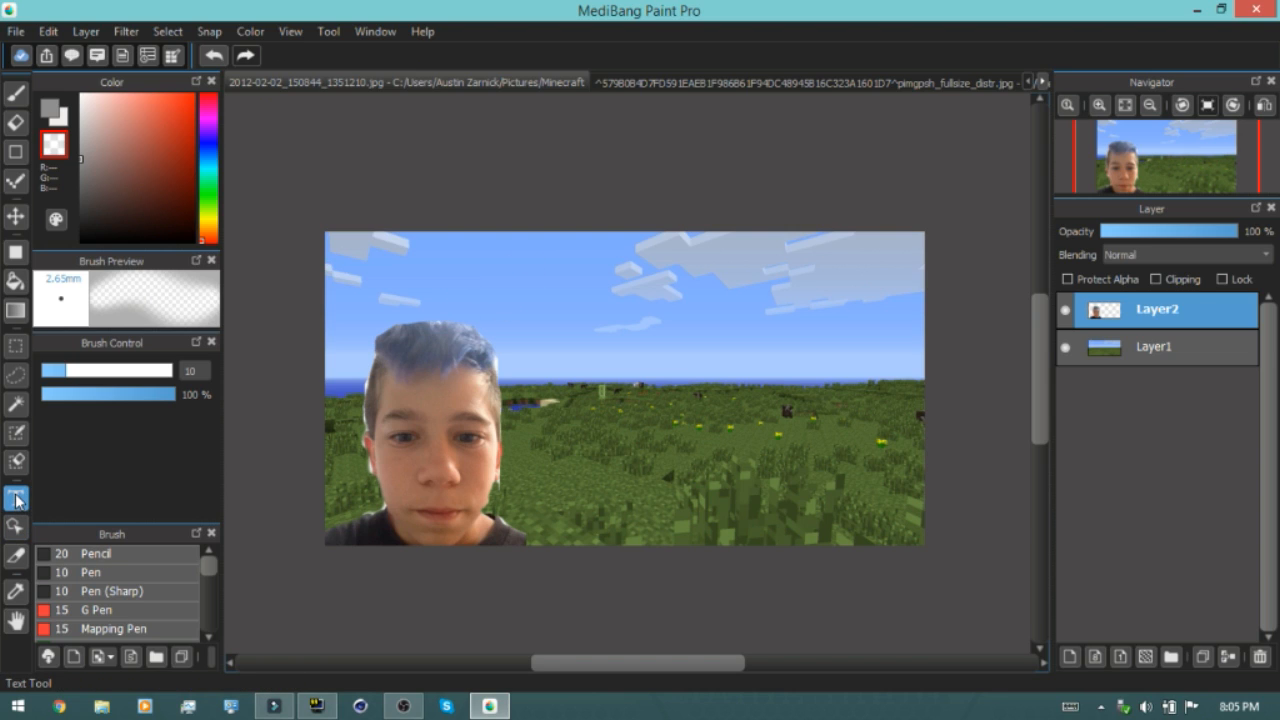
pyautogui.click(645, 281)
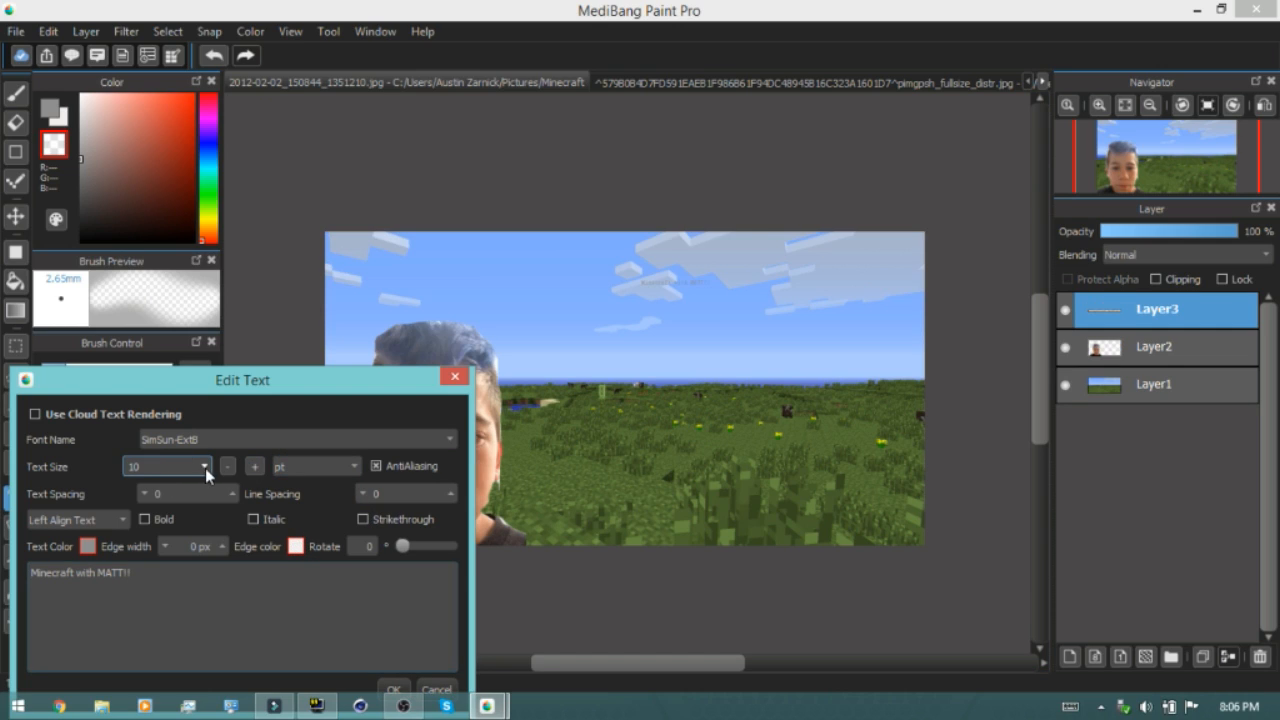
pyautogui.click(205, 467)
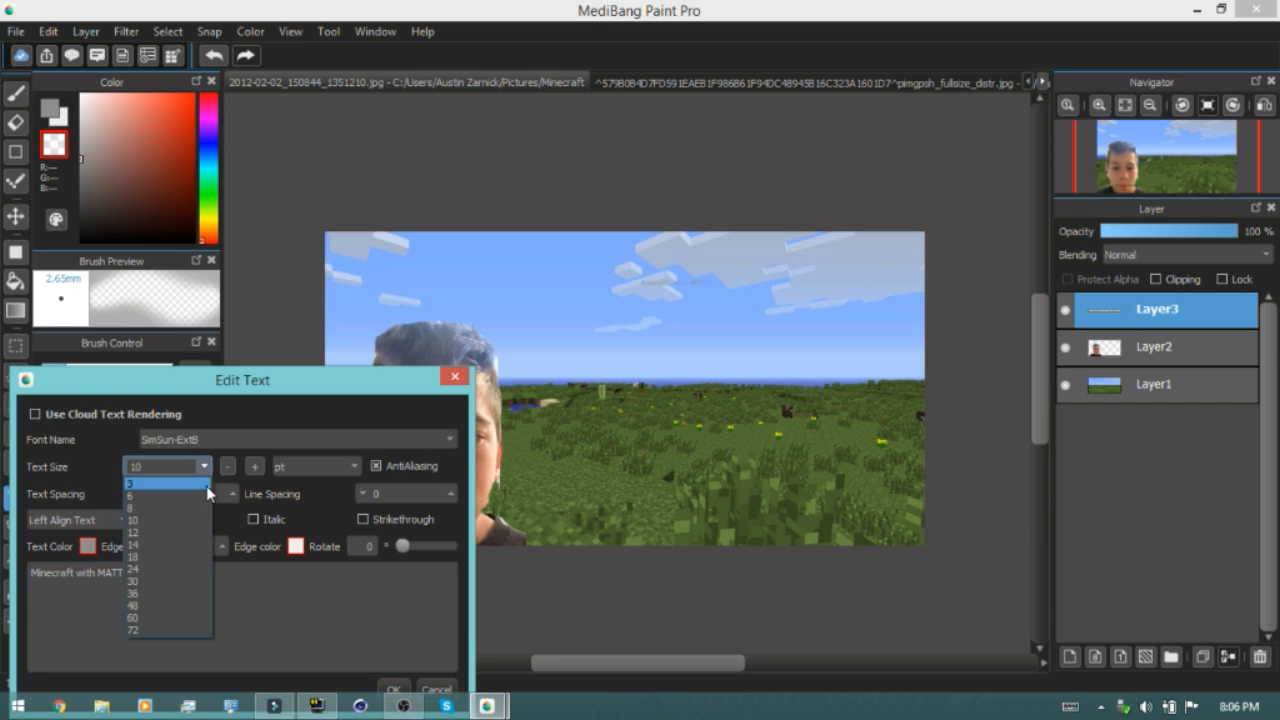
pyautogui.click(178, 617)
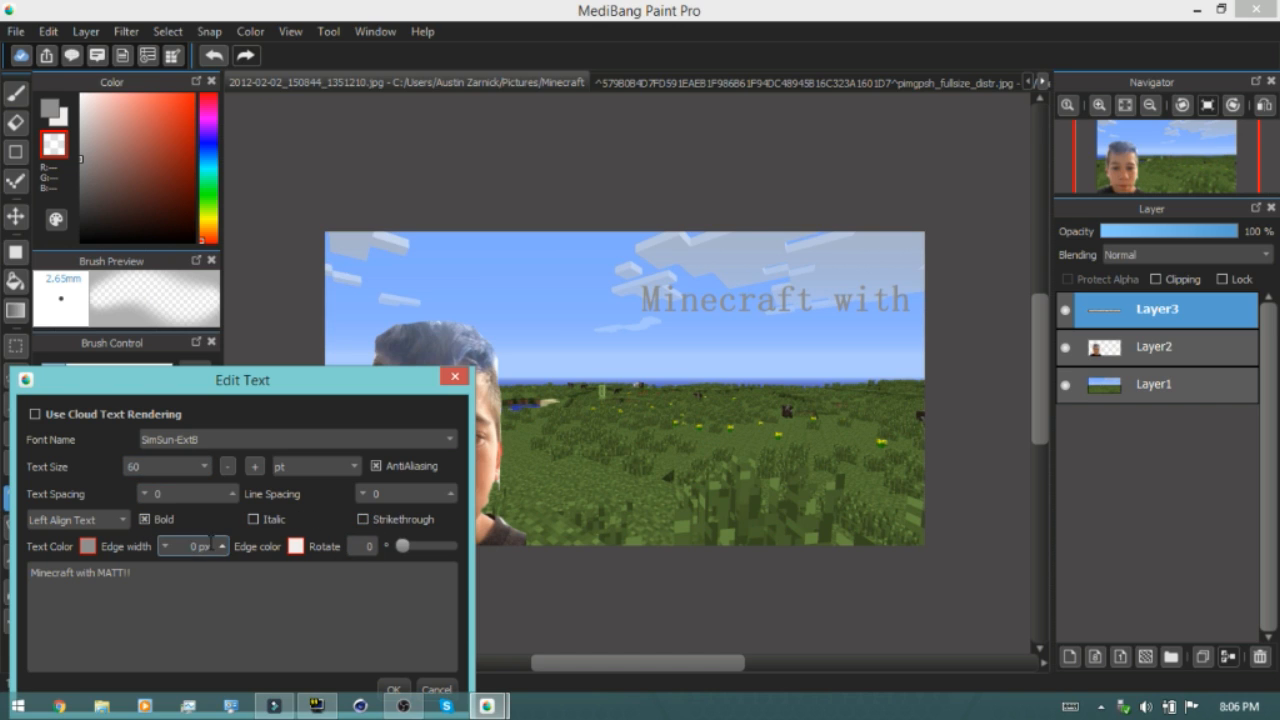
# Set the title text colour to black and rotate it 7 degrees, then confirm the text
pyautogui.click(89, 546)
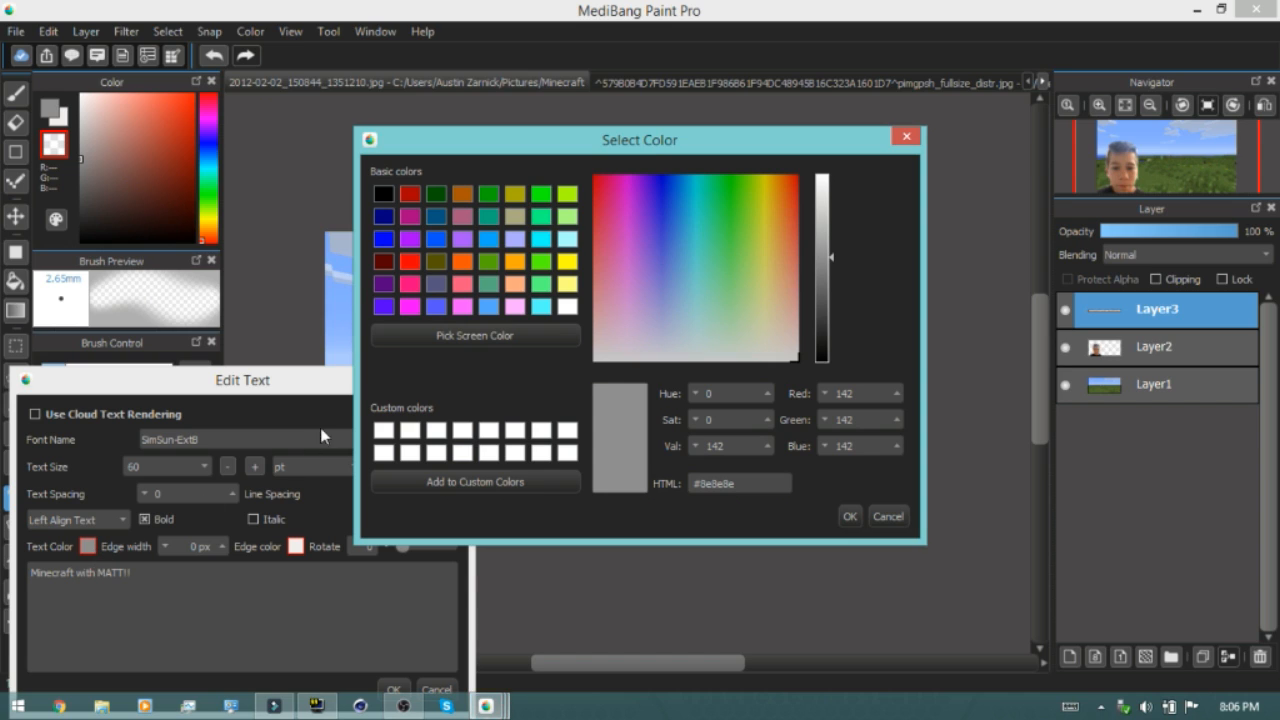
pyautogui.click(383, 195)
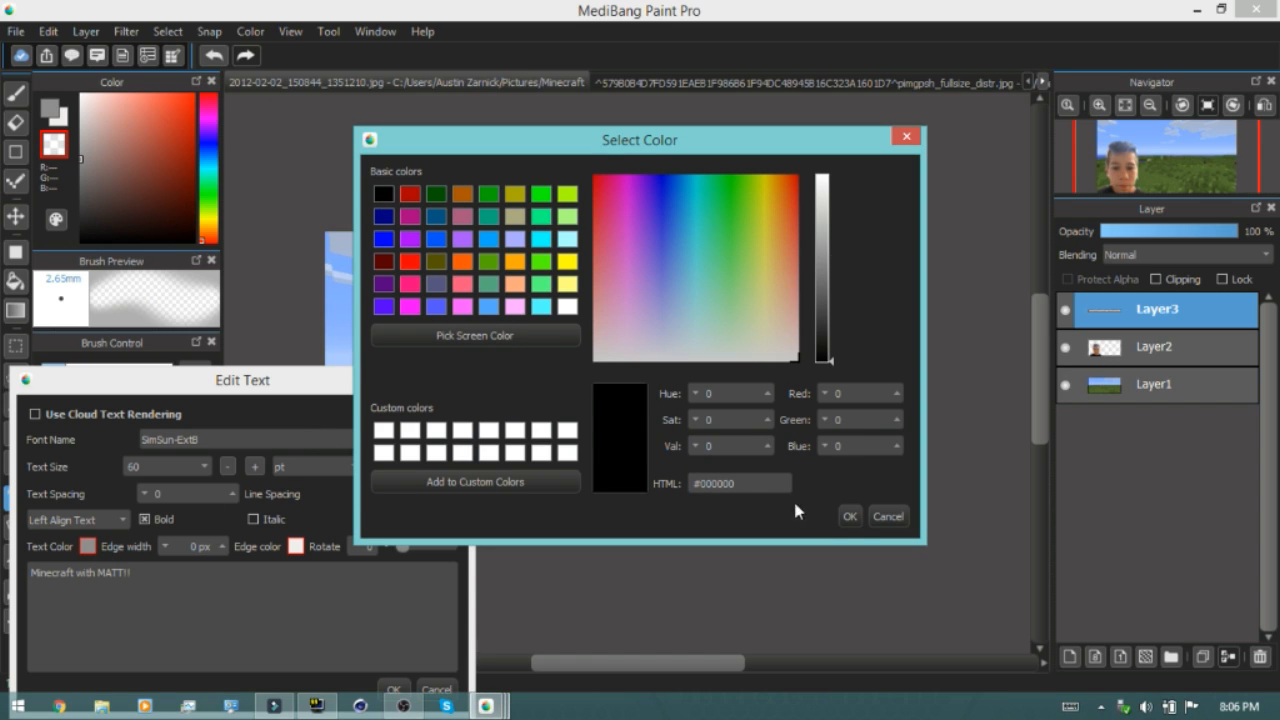
pyautogui.click(850, 516)
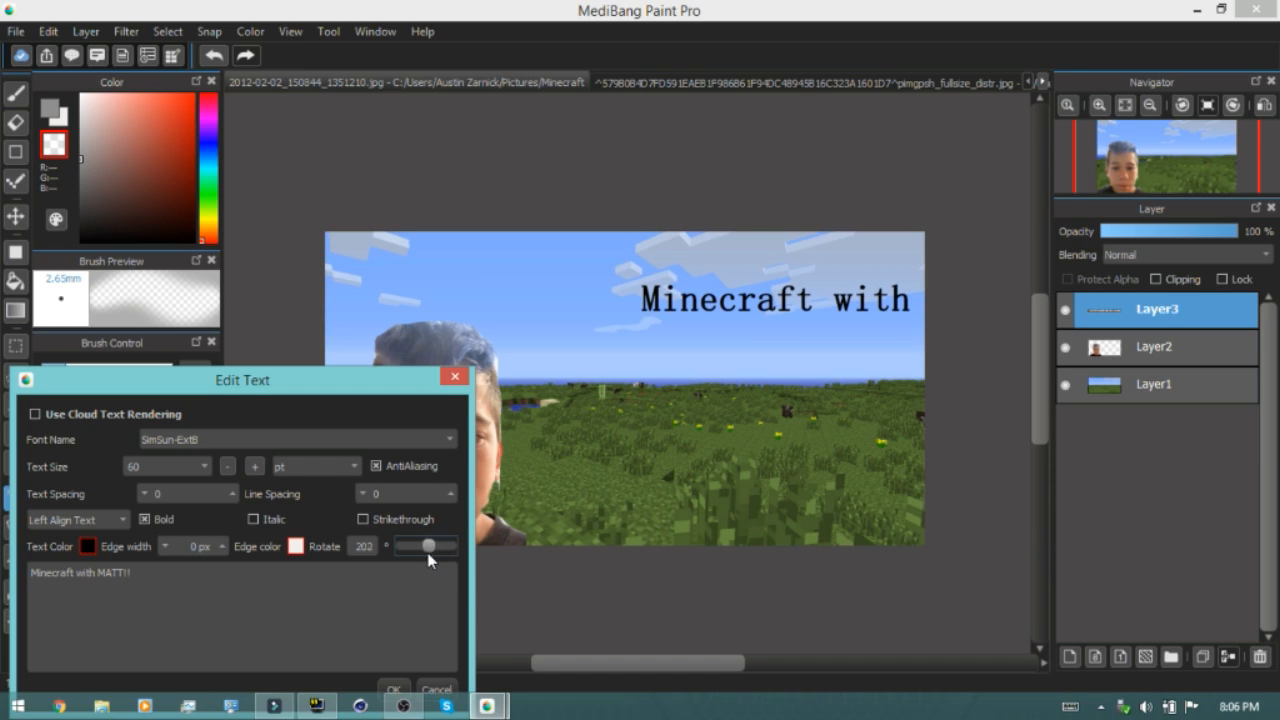
pyautogui.moveTo(415, 554); pyautogui.dragTo(414, 554)
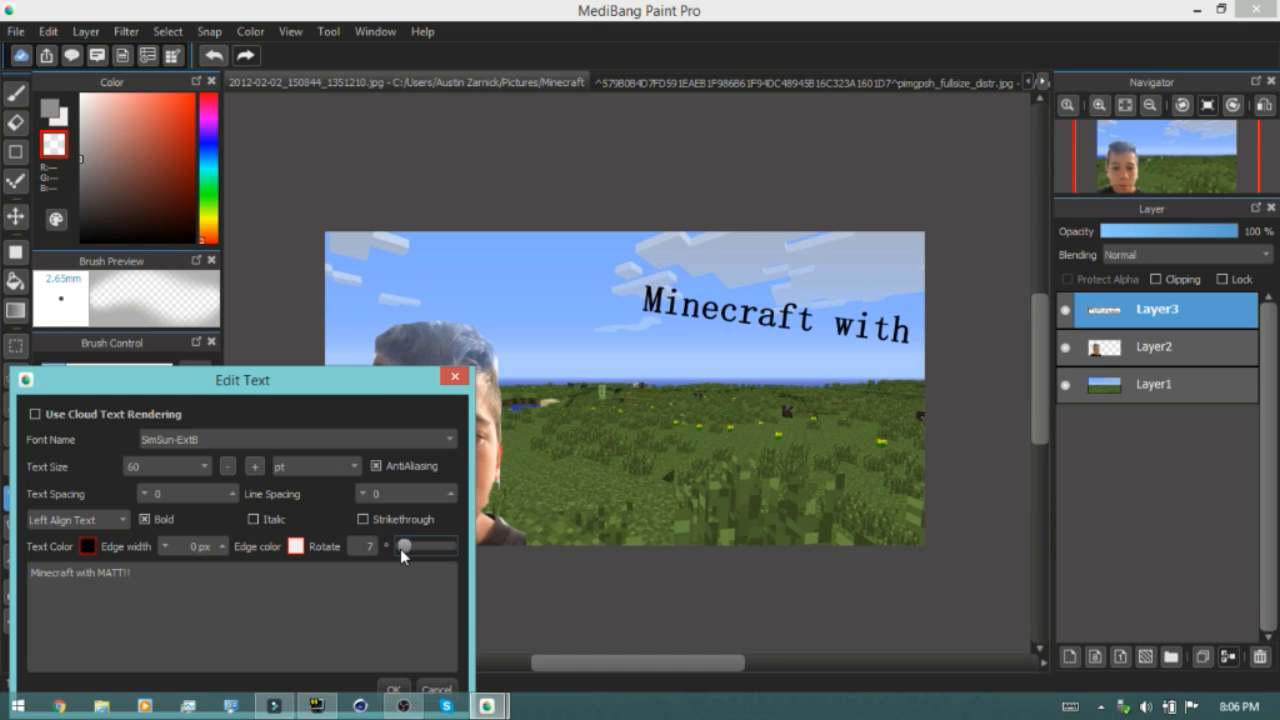
pyautogui.click(393, 689)
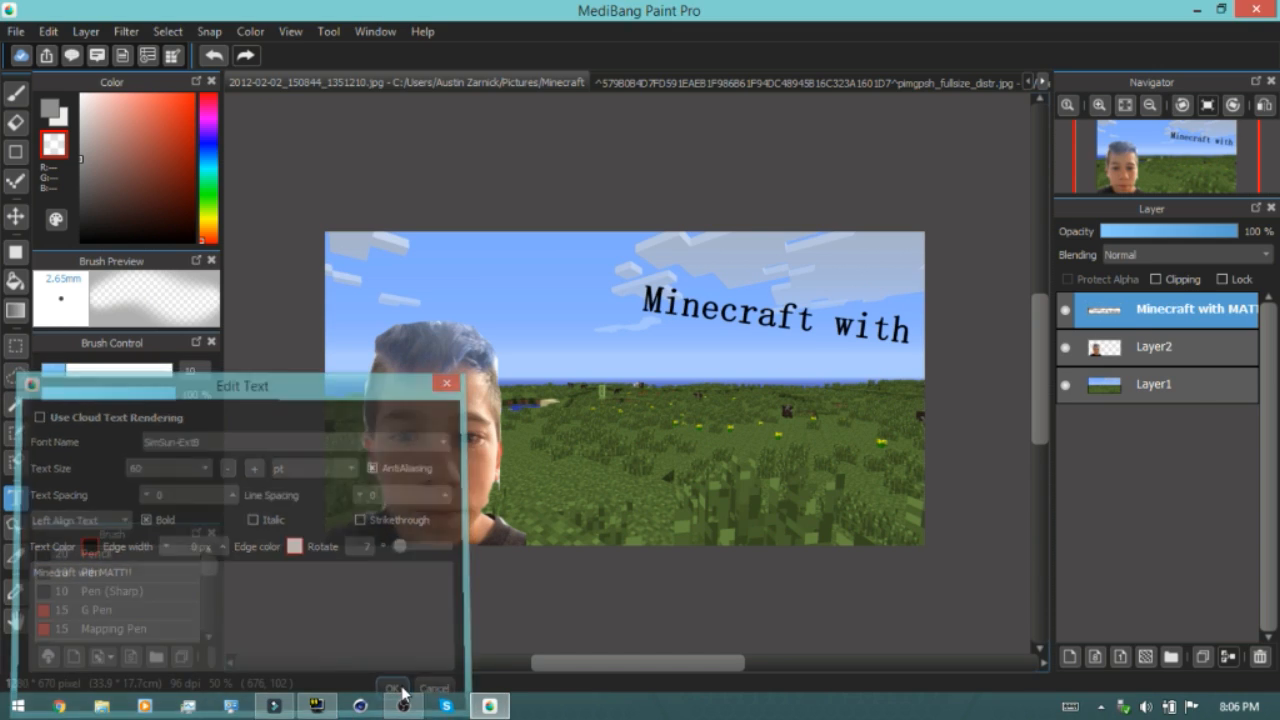
# Move the title text left so the whole phrase fits across the sky above the face
pyautogui.click(15, 216)
pyautogui.moveTo(740, 315); pyautogui.dragTo(539, 288)
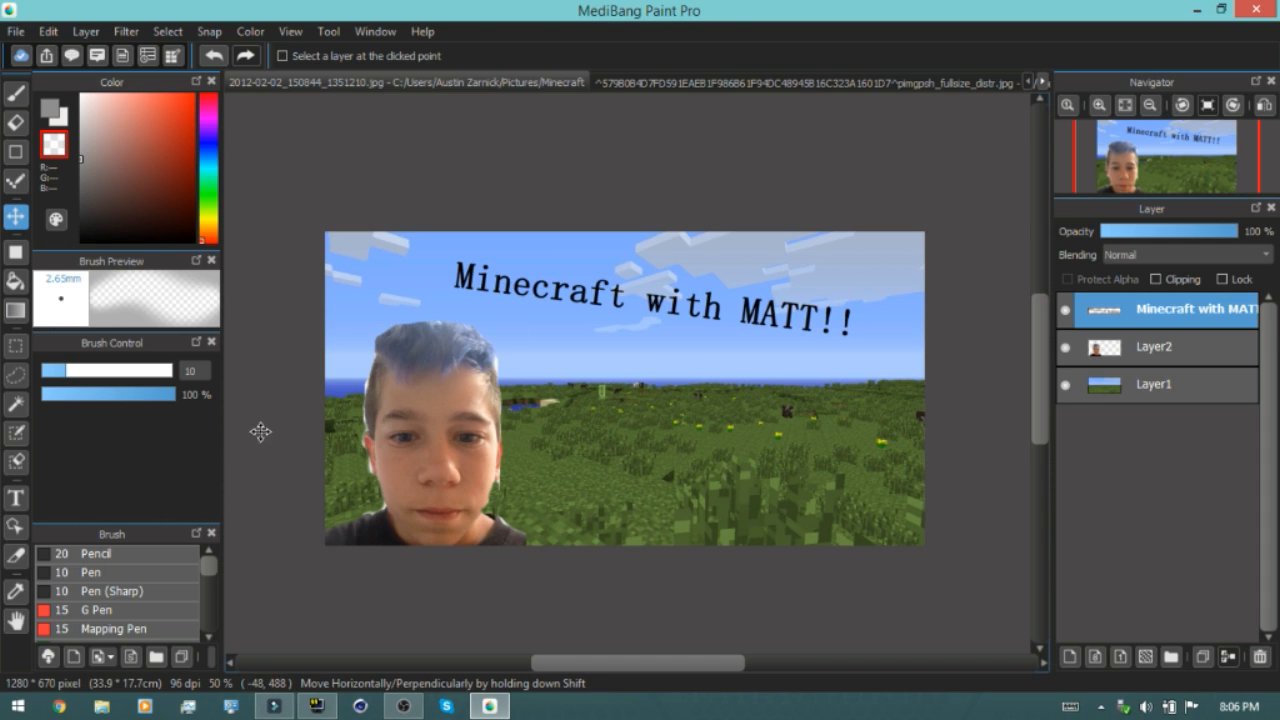
pyautogui.click(17, 38)
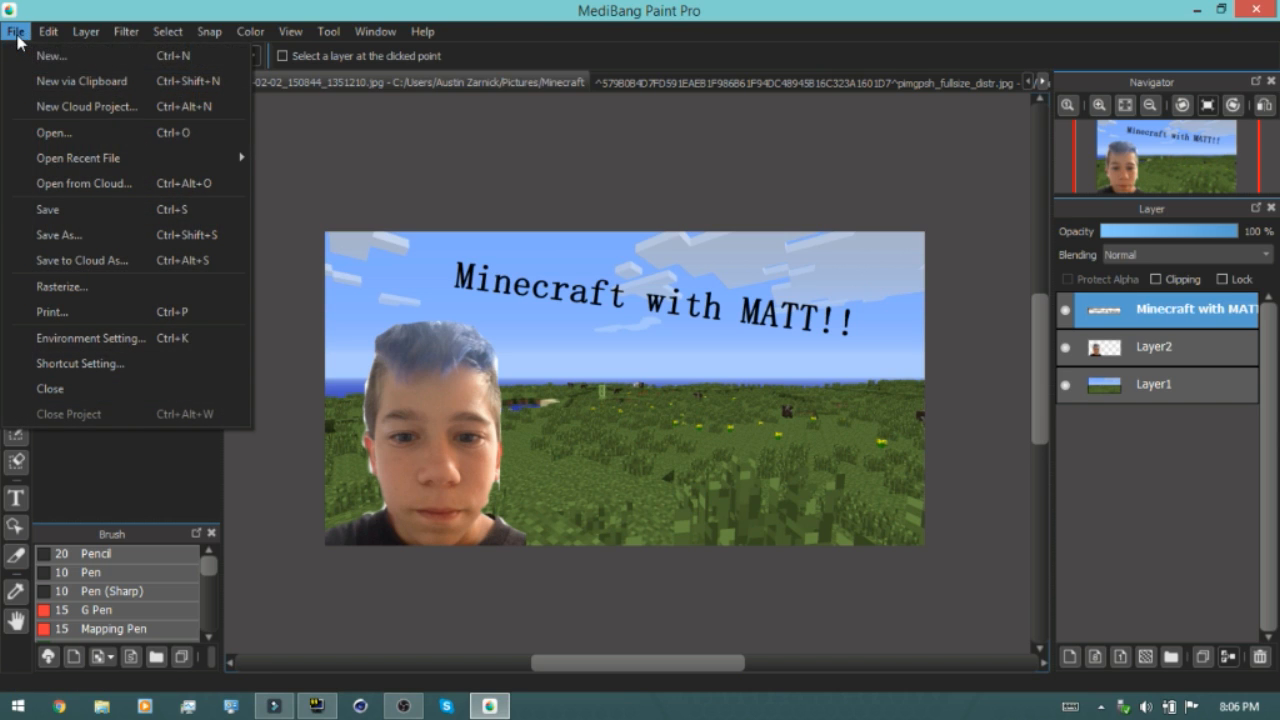
pyautogui.click(85, 241)
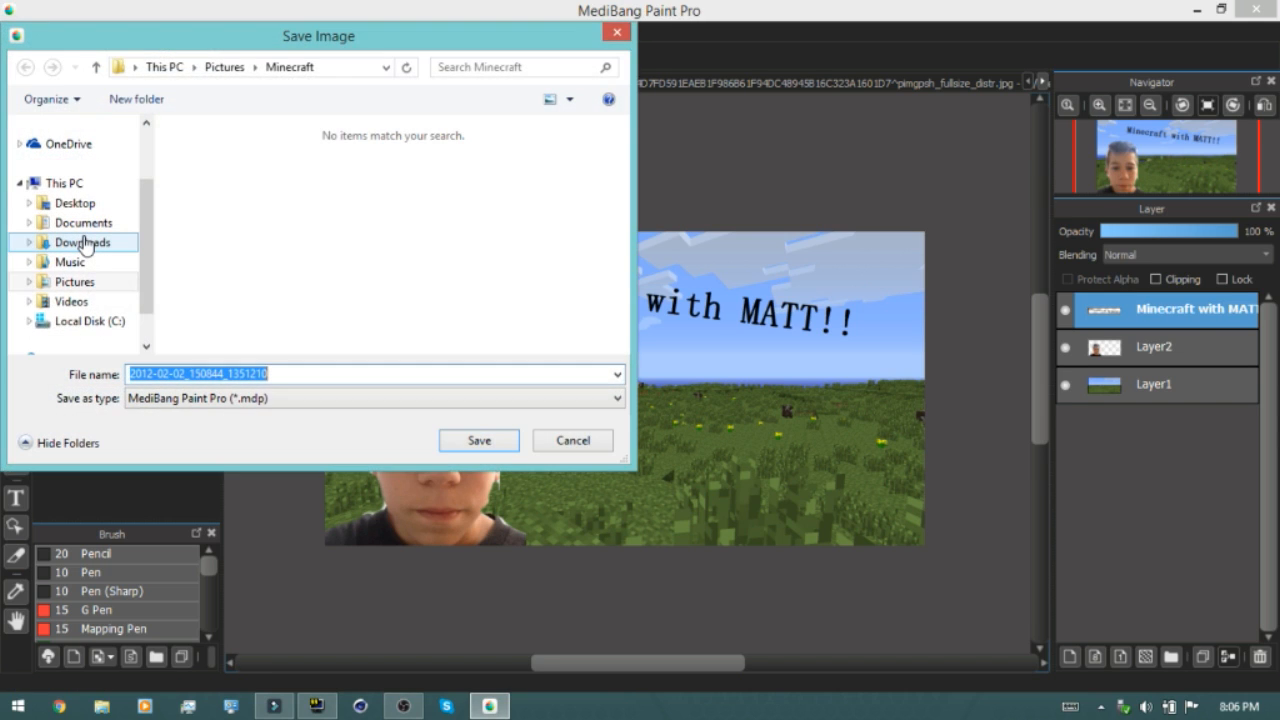
pyautogui.click(84, 283)
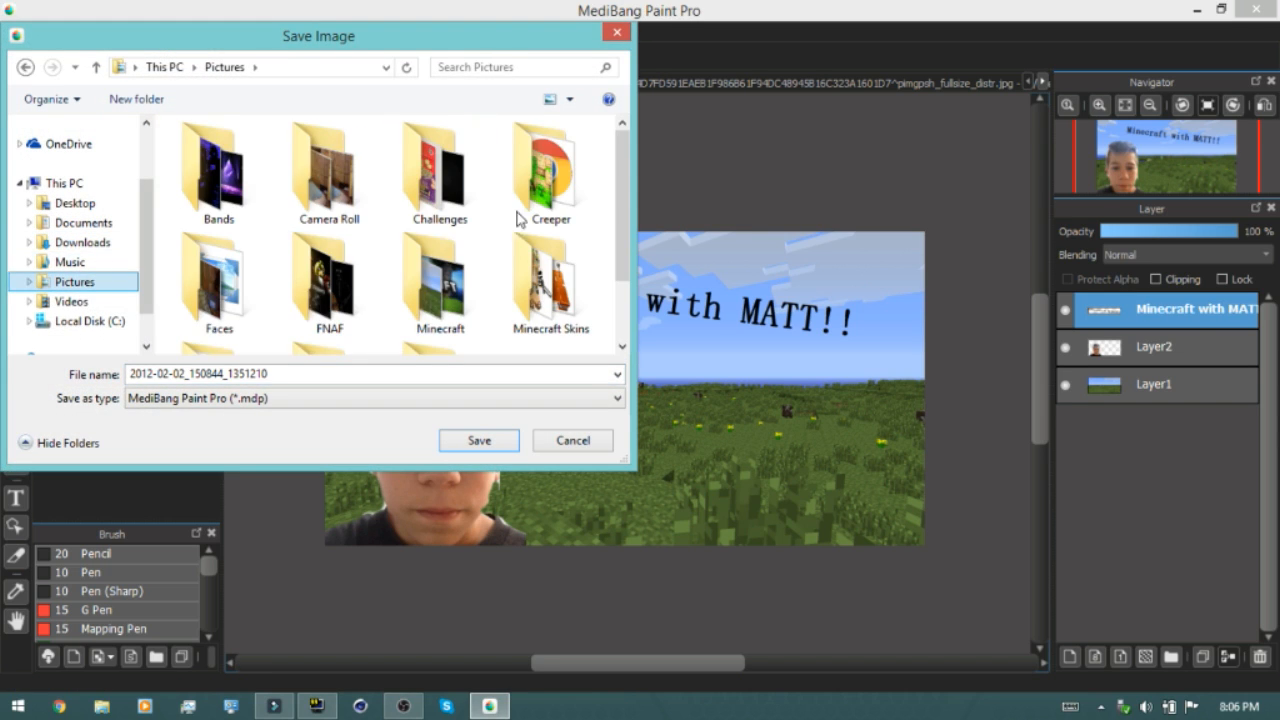
pyautogui.scroll(-2, 610, 240)
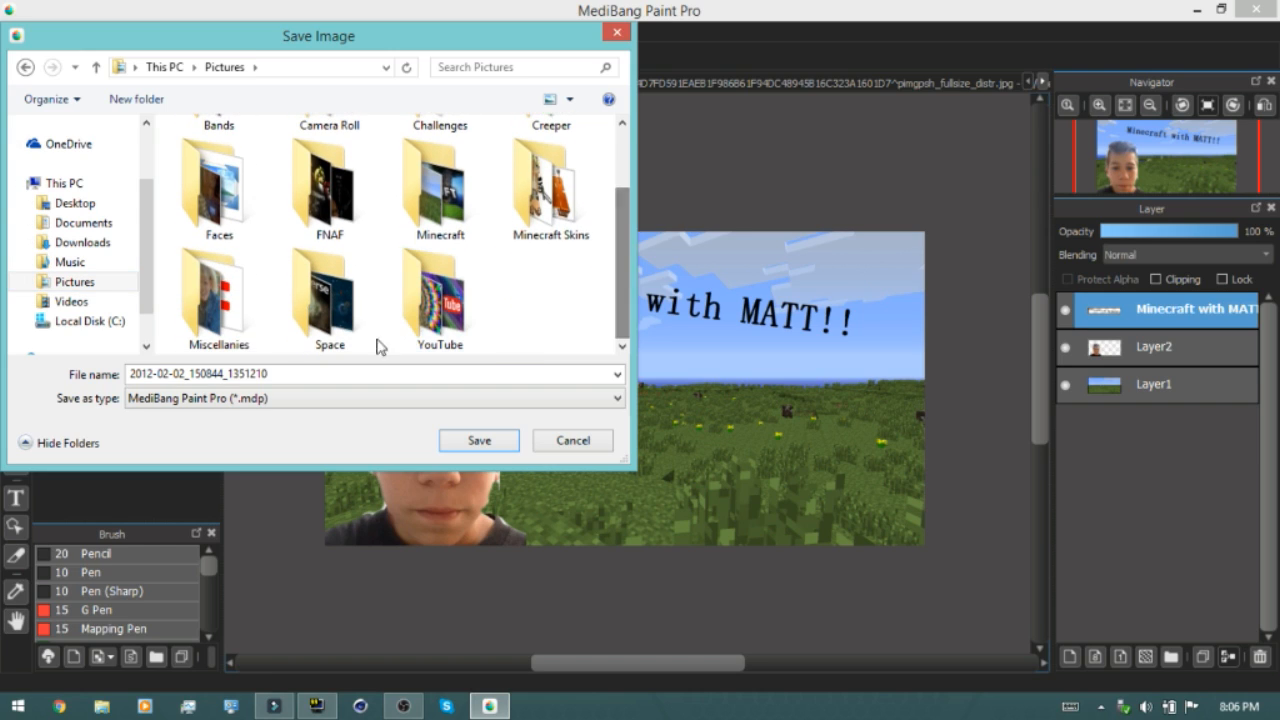
pyautogui.doubleClick(344, 374)
pyautogui.press('BackSpace')
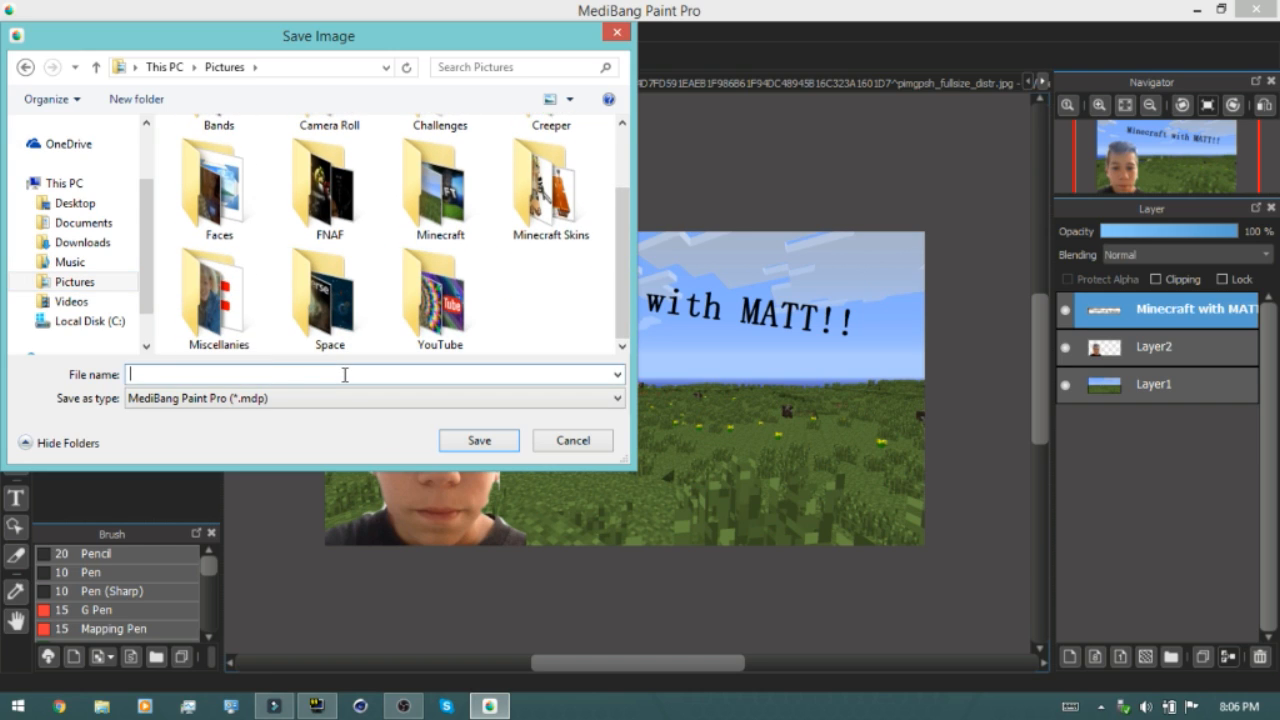
pyautogui.write('Minecraft With MAtt!!')
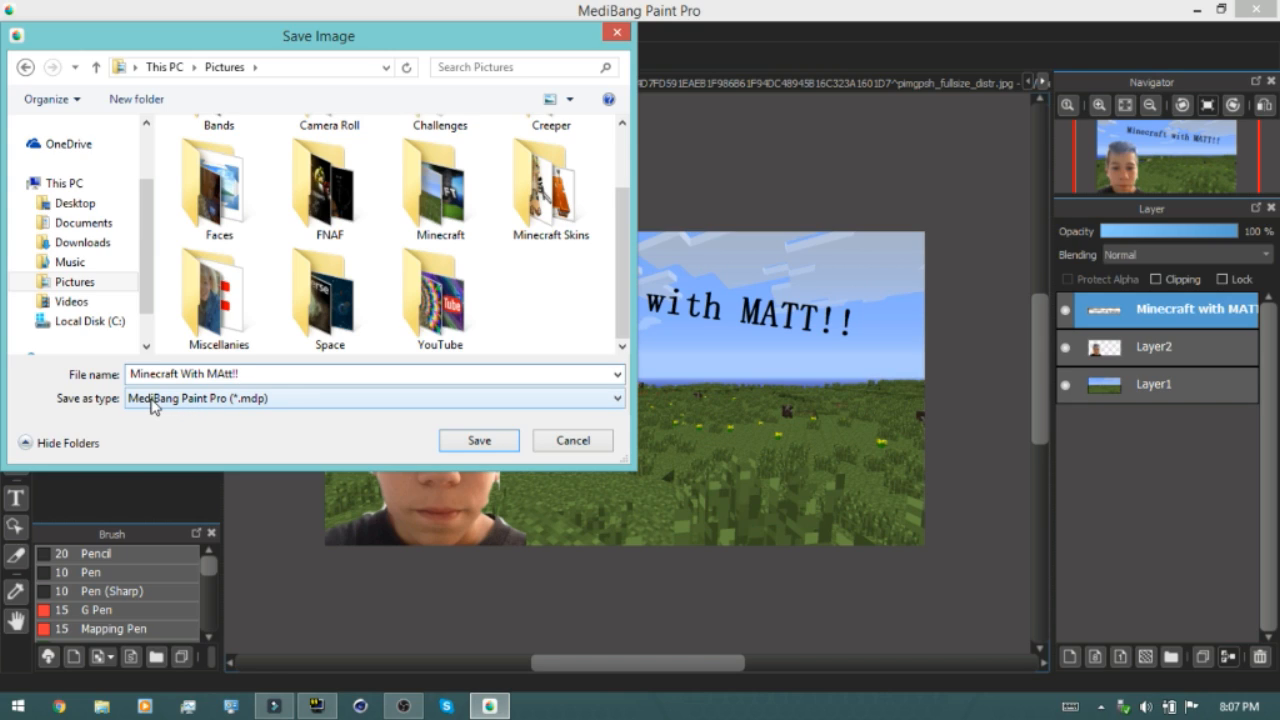
pyautogui.click(157, 400)
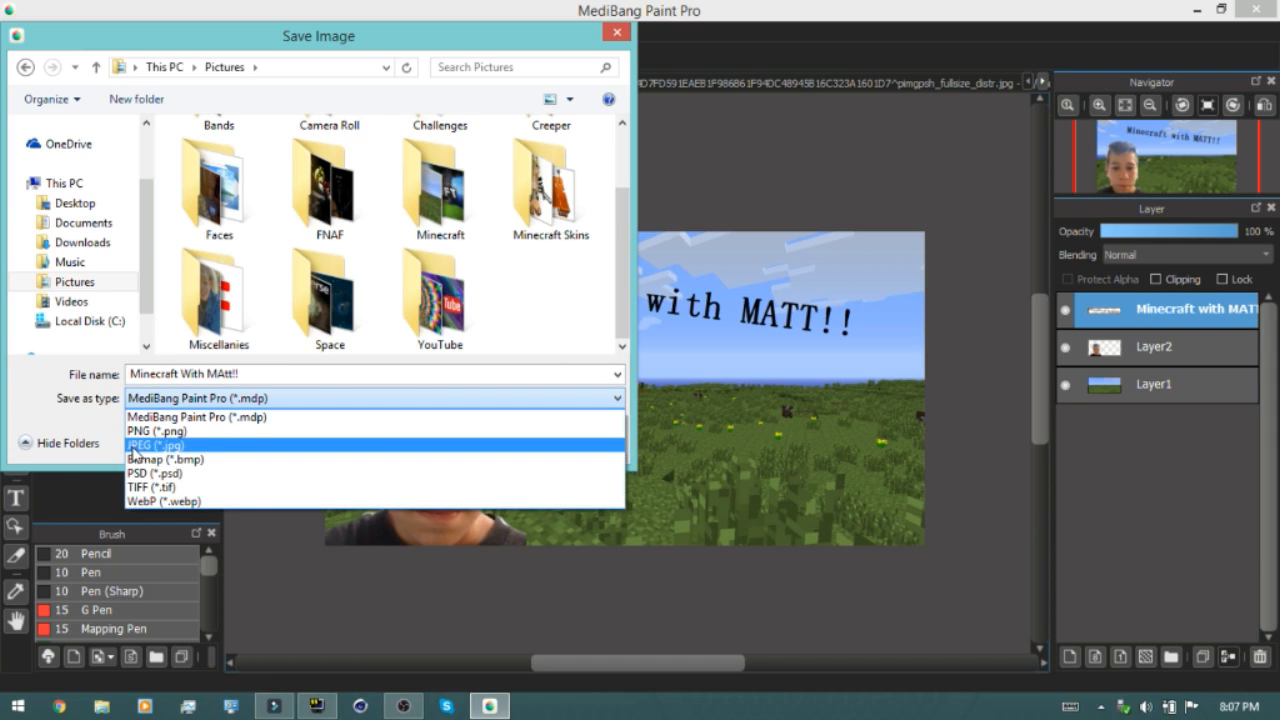
pyautogui.click(142, 446)
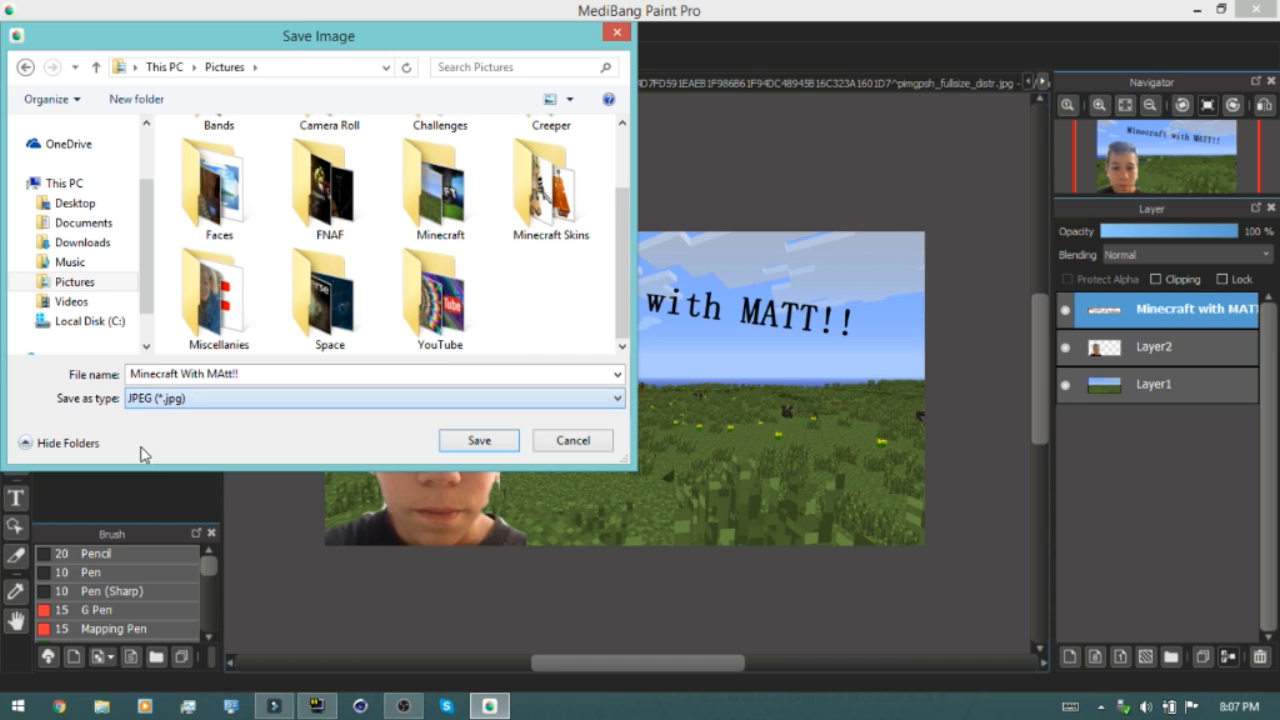
pyautogui.click(465, 442)
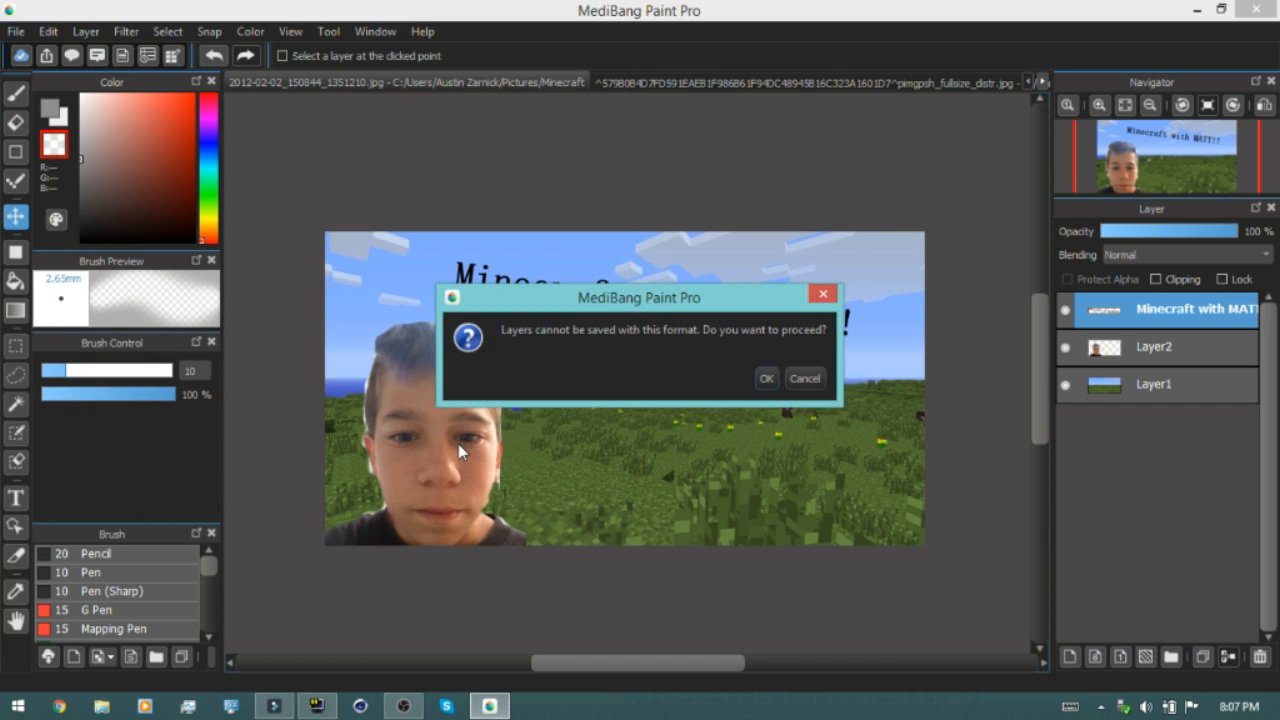
pyautogui.click(823, 296)
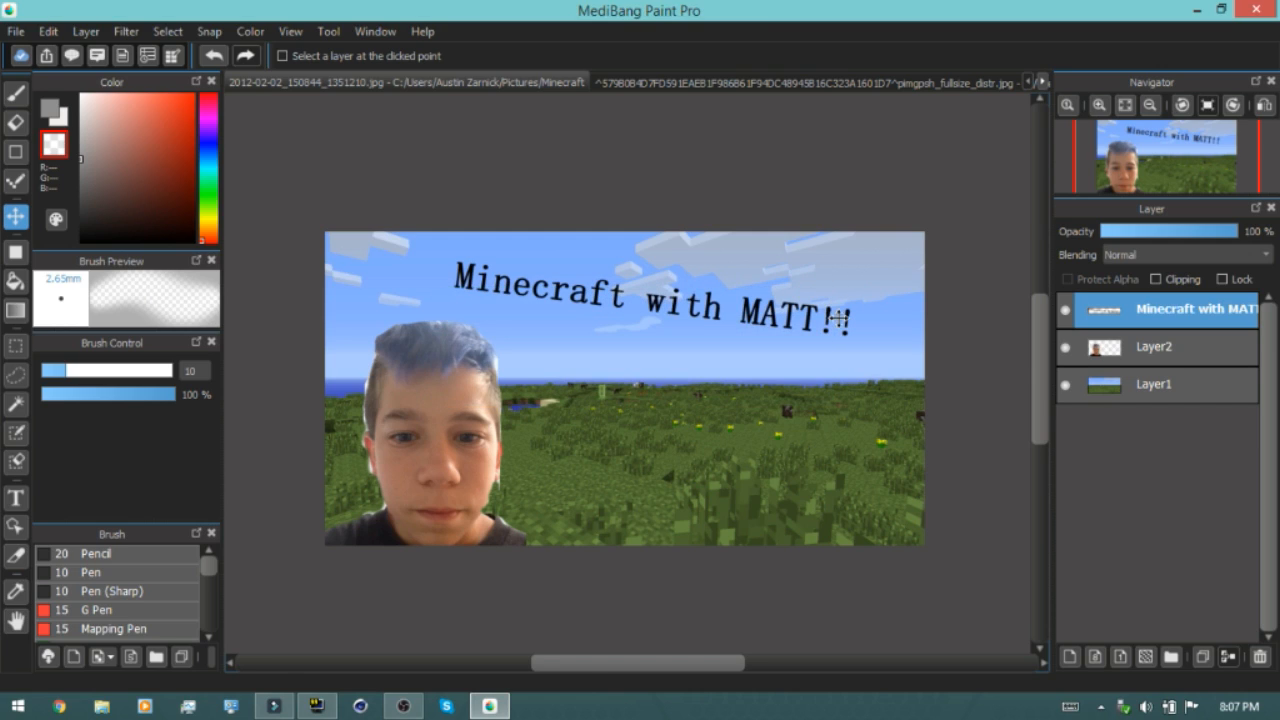
# Merge the face layer down into the Minecraft background layer
pyautogui.click(1184, 388)
pyautogui.click(1188, 345)
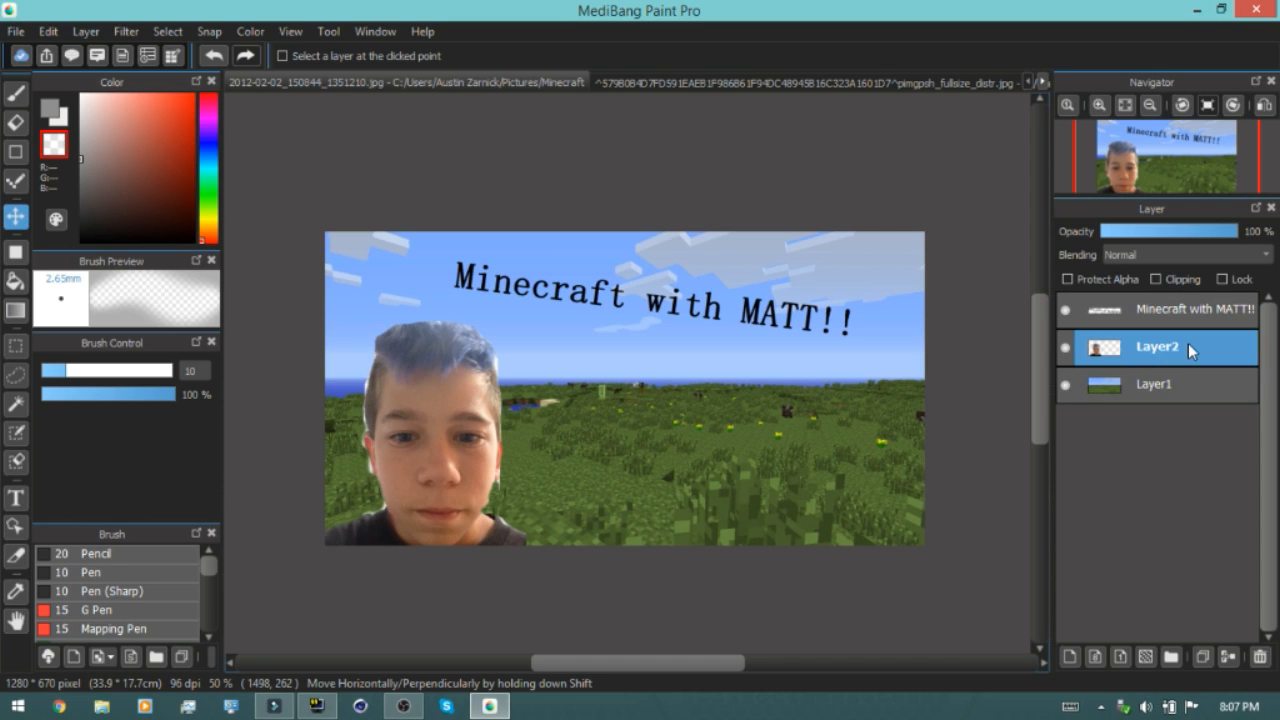
pyautogui.click(1155, 317)
pyautogui.click(1155, 340)
pyautogui.click(1135, 394)
pyautogui.click(1138, 362)
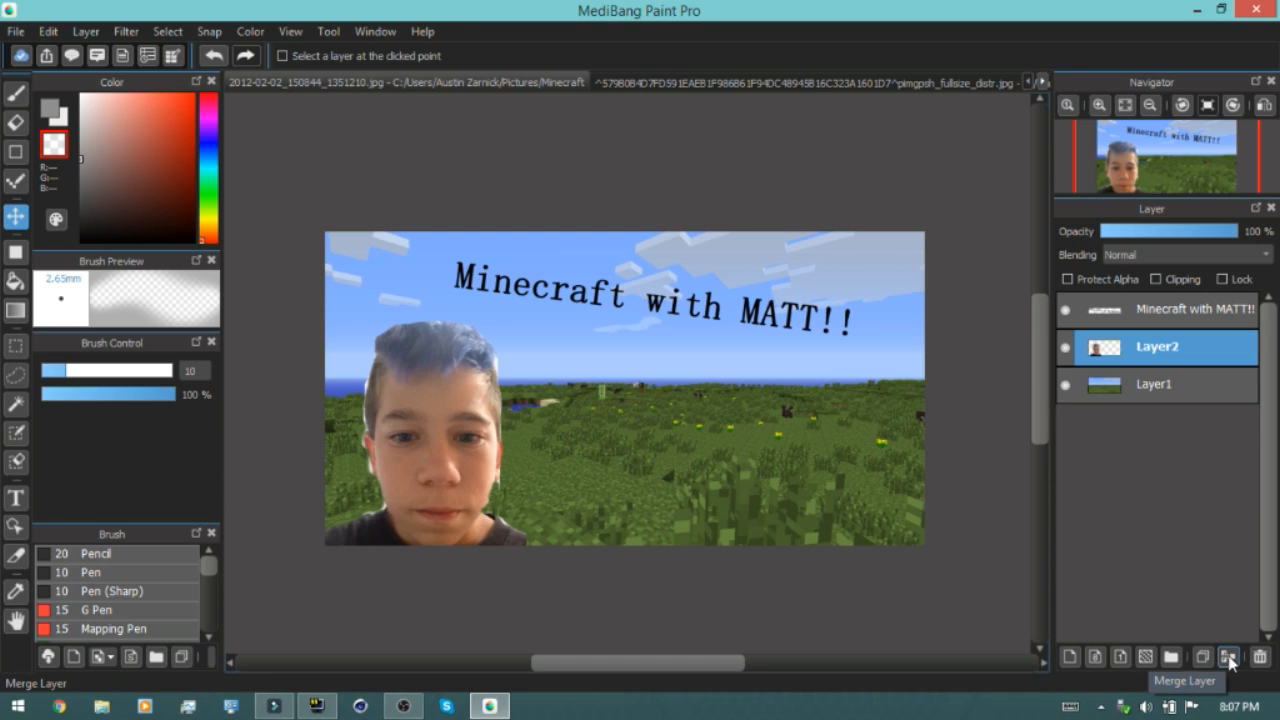
pyautogui.click(1229, 657)
pyautogui.click(1185, 312)
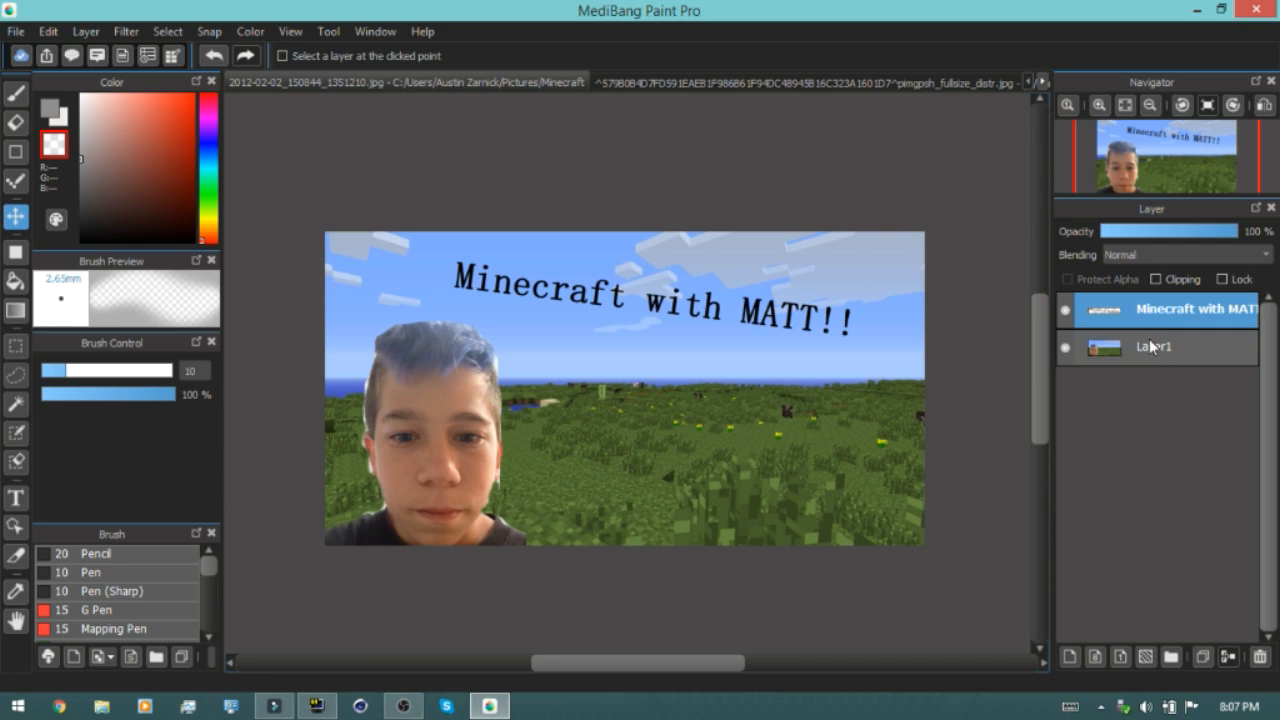
# Save the image in Pictures as a JPEG named "Minecraft With Matt!!" at quality 100
pyautogui.click(14, 31)
pyautogui.click(62, 235)
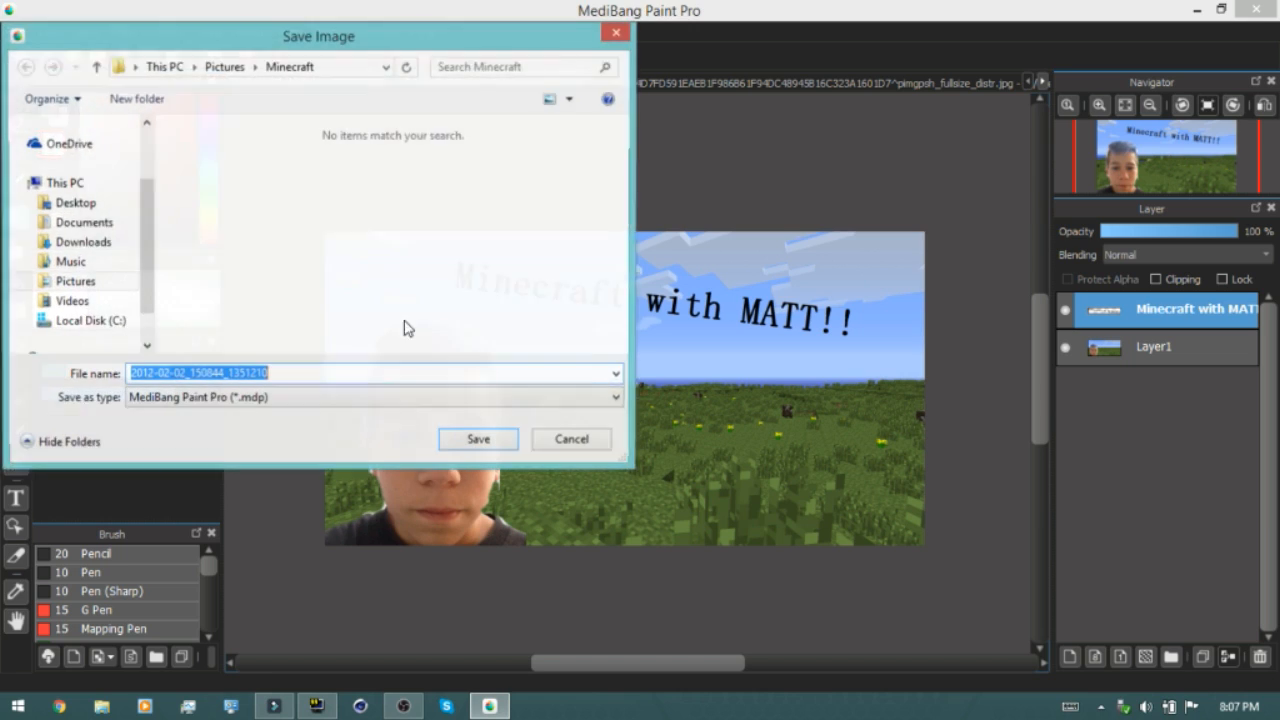
pyautogui.click(74, 282)
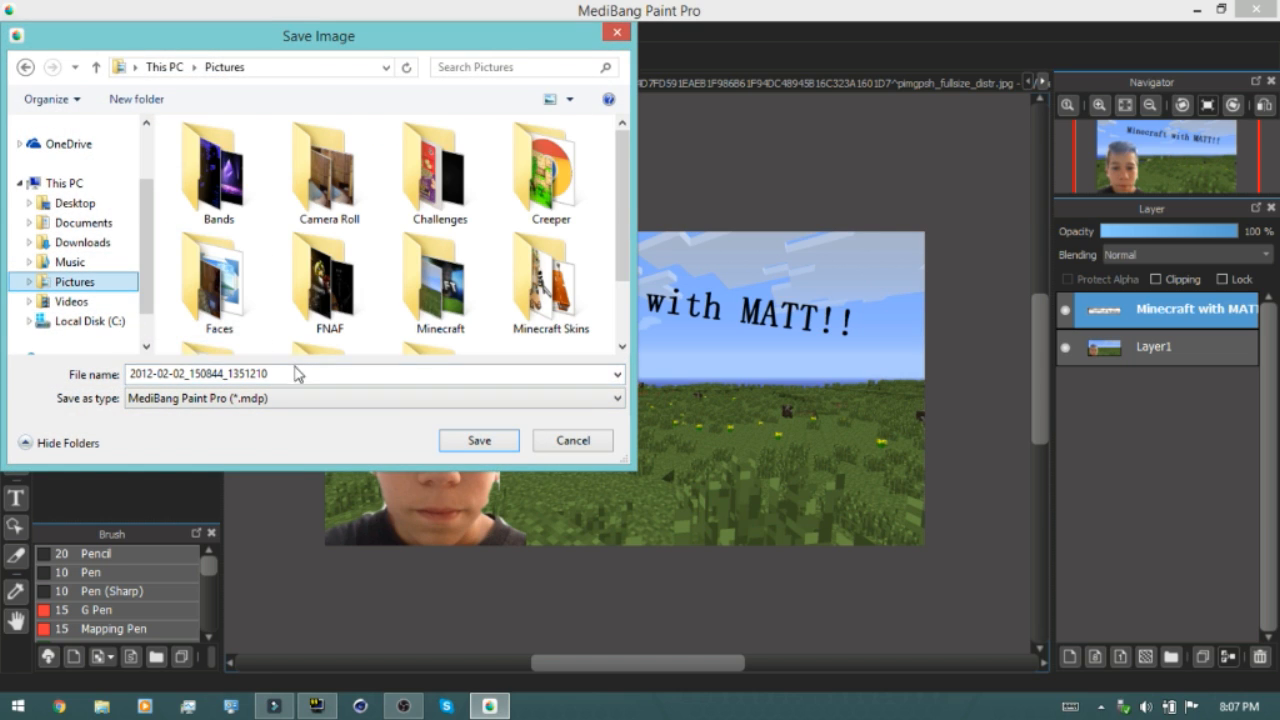
pyautogui.doubleClick(294, 373)
pyautogui.press('BackSpace')
pyautogui.write('Minecraft Wo')
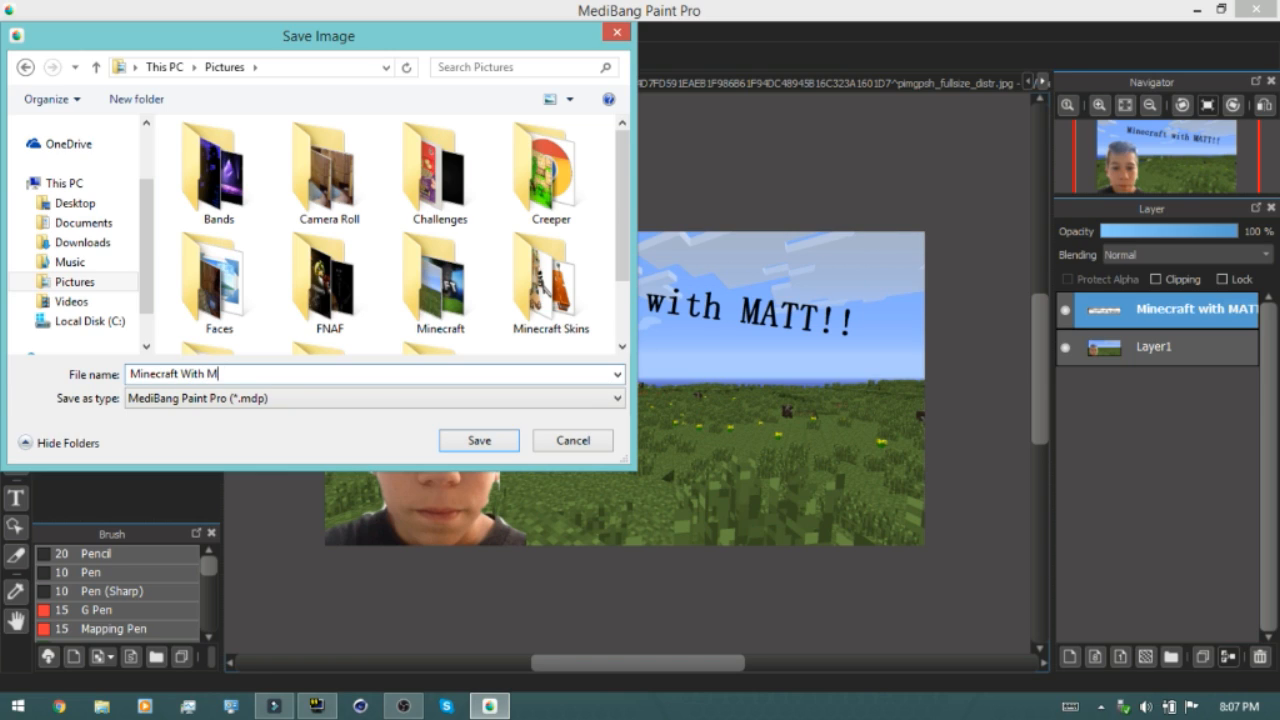
pyautogui.click(268, 398)
pyautogui.click(268, 446)
pyautogui.click(479, 441)
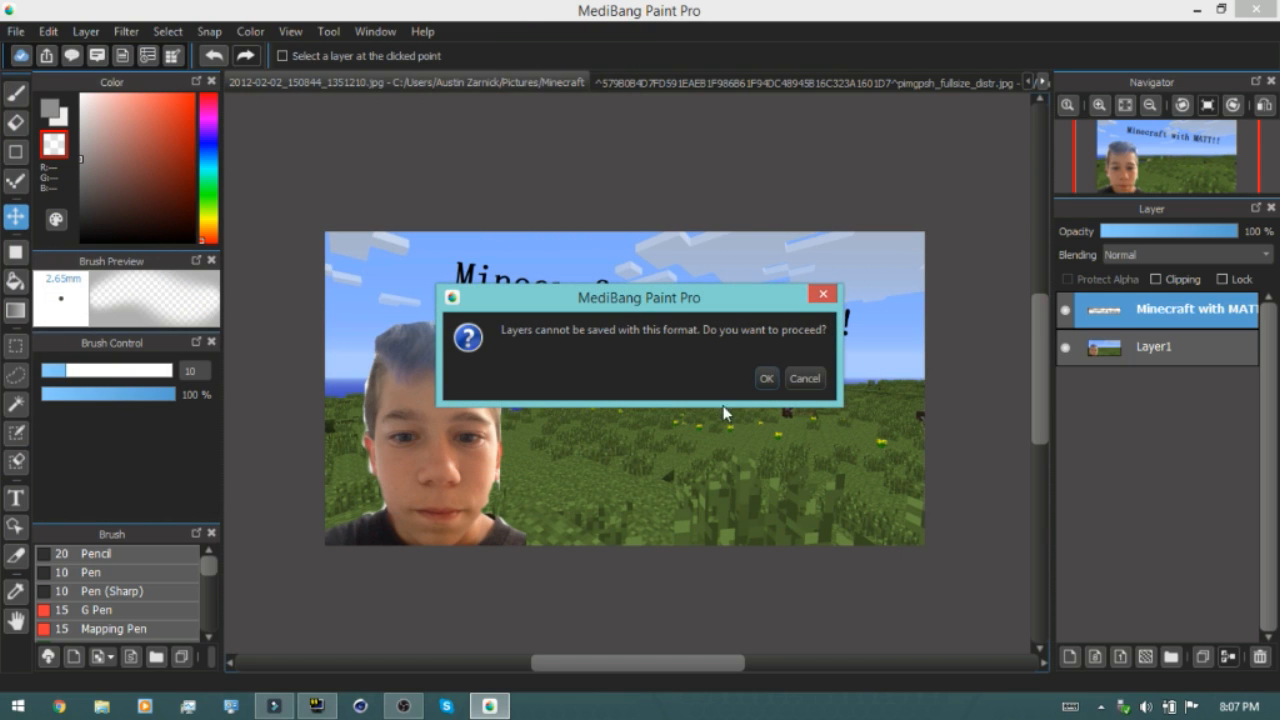
pyautogui.click(766, 379)
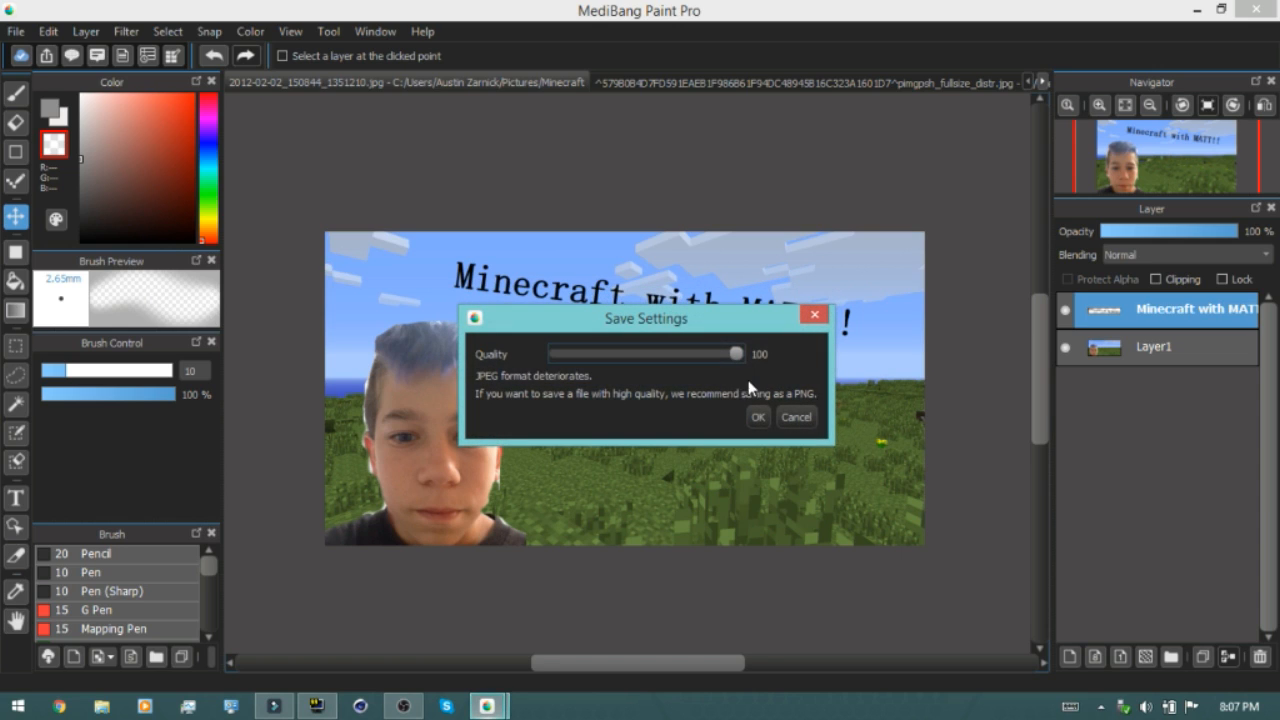
pyautogui.click(757, 416)
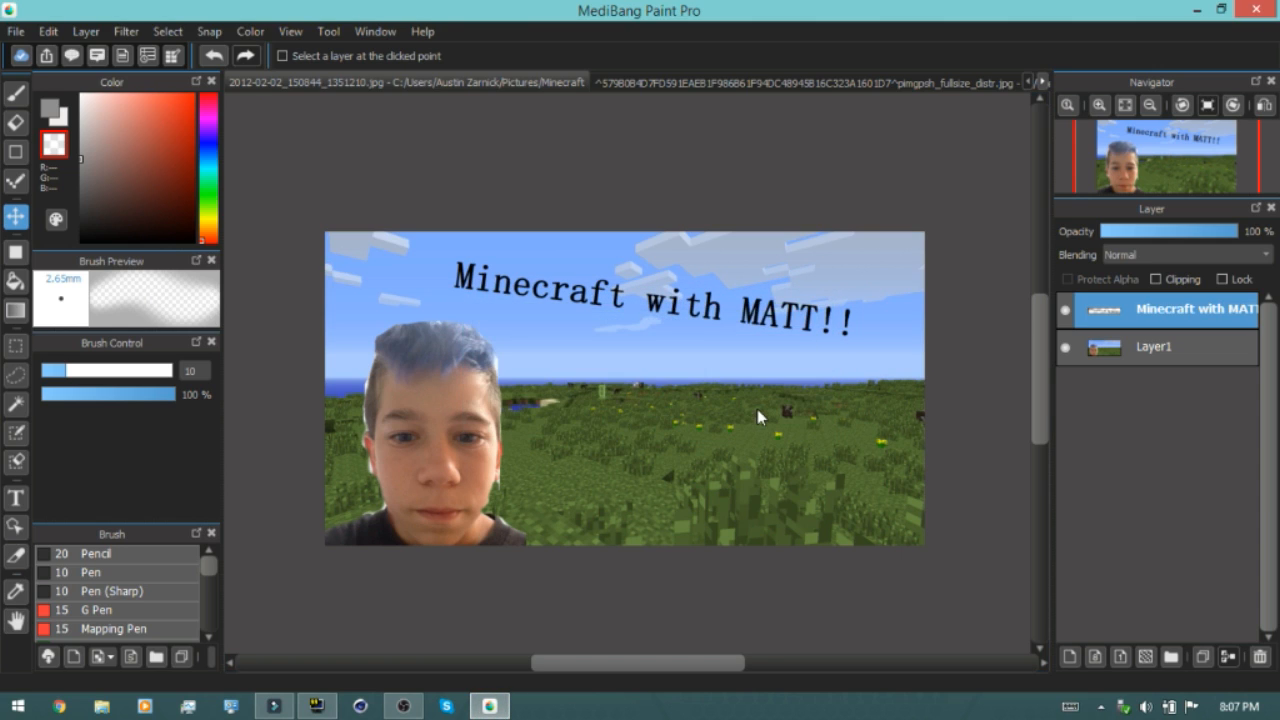
# Open the saved Minecraft With Matt!! image from the Pictures folder to inspect it, then close the viewer
pyautogui.click(99, 708)
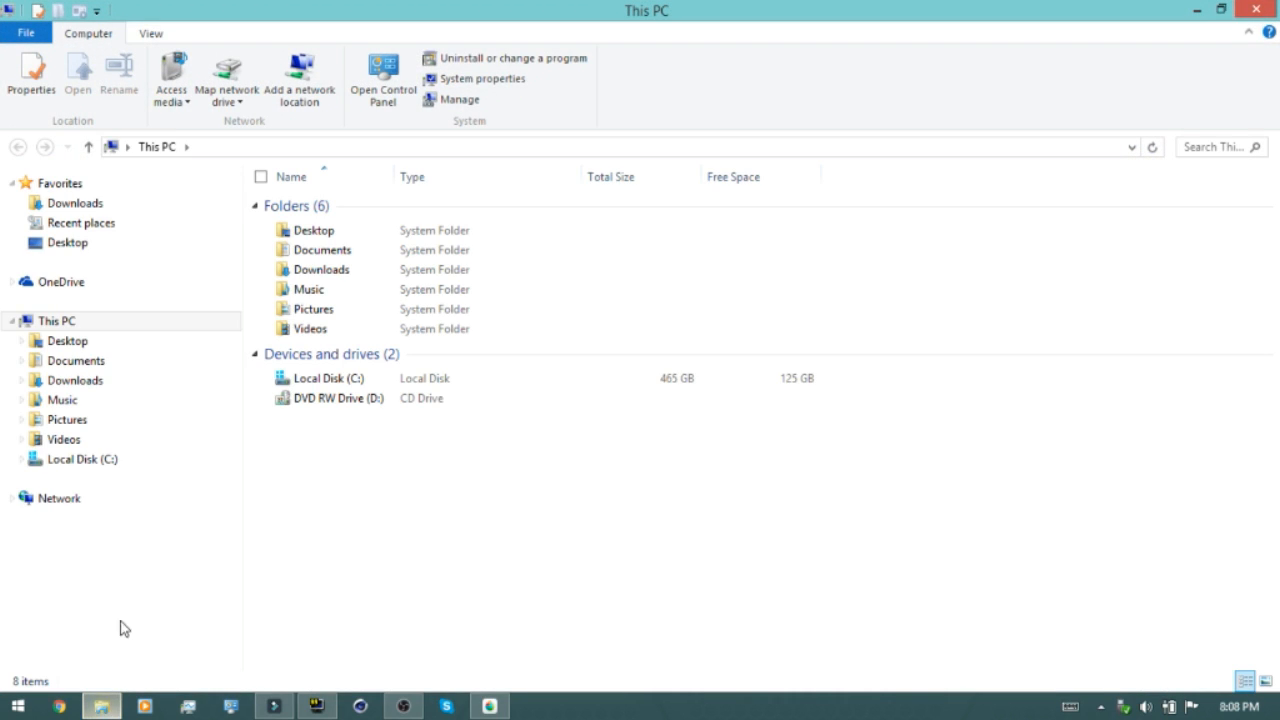
pyautogui.click(63, 421)
pyautogui.doubleClick(403, 362)
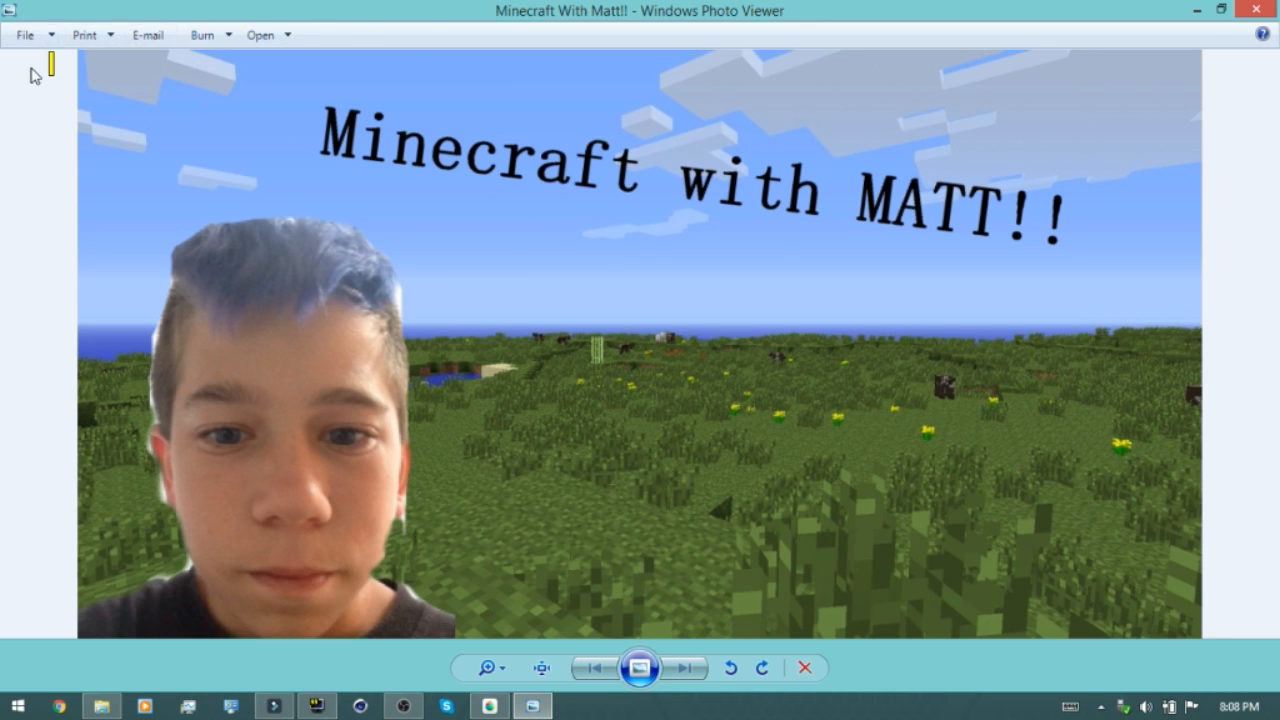
pyautogui.click(1274, 8)
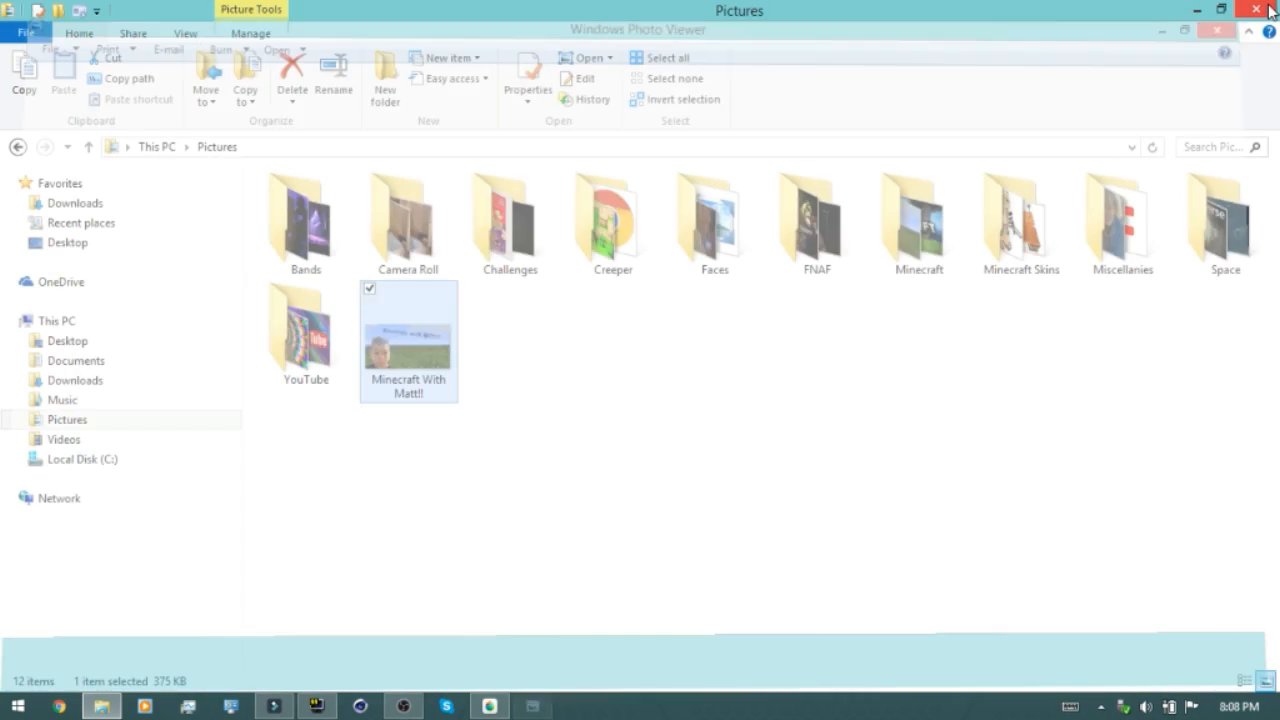
# Close the Pictures folder and quit MediBang Paint Pro without saving the face image
pyautogui.click(1244, 12)
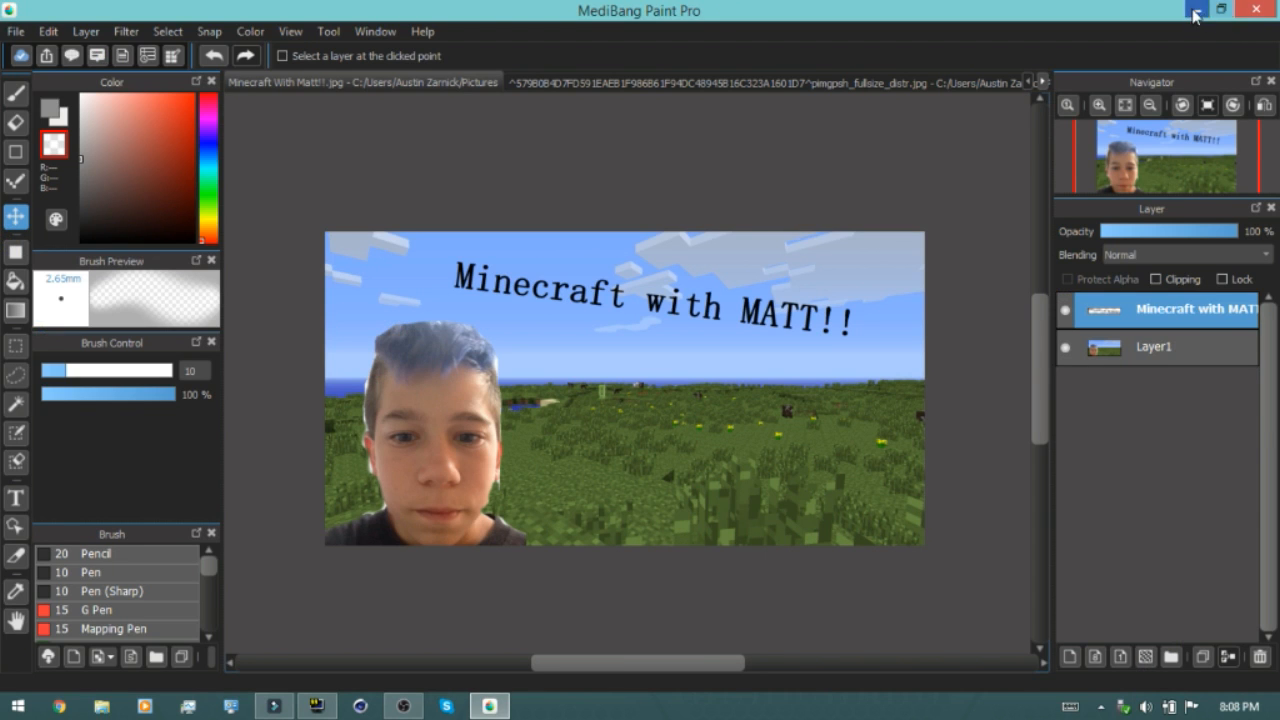
pyautogui.click(1247, 12)
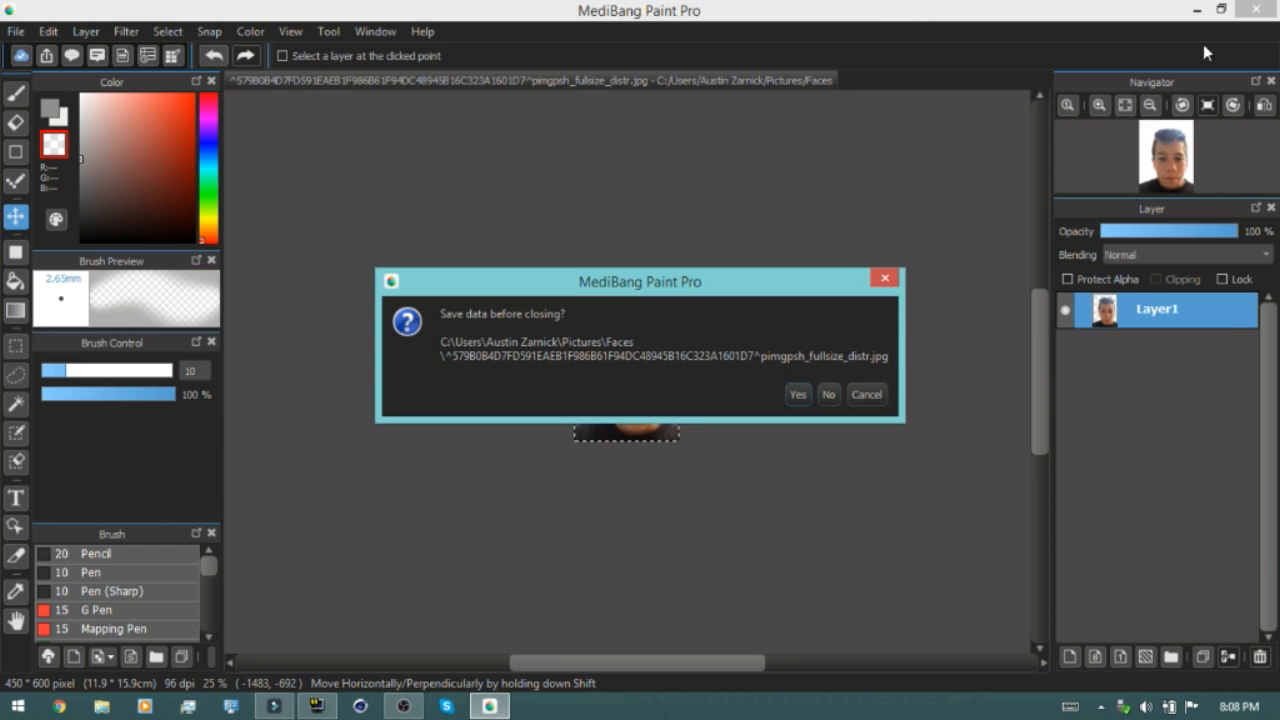
pyautogui.click(825, 395)
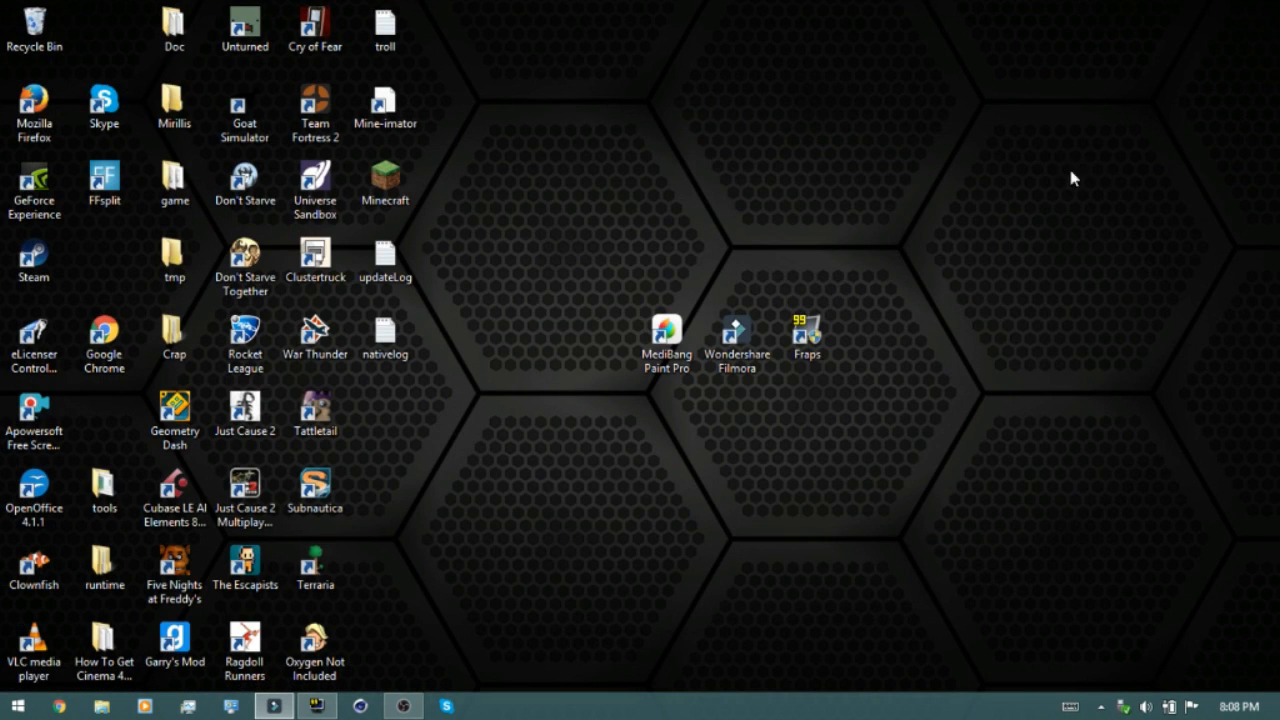
# Launch Wondershare Filmora and browse the clips in My Album
pyautogui.doubleClick(740, 360)
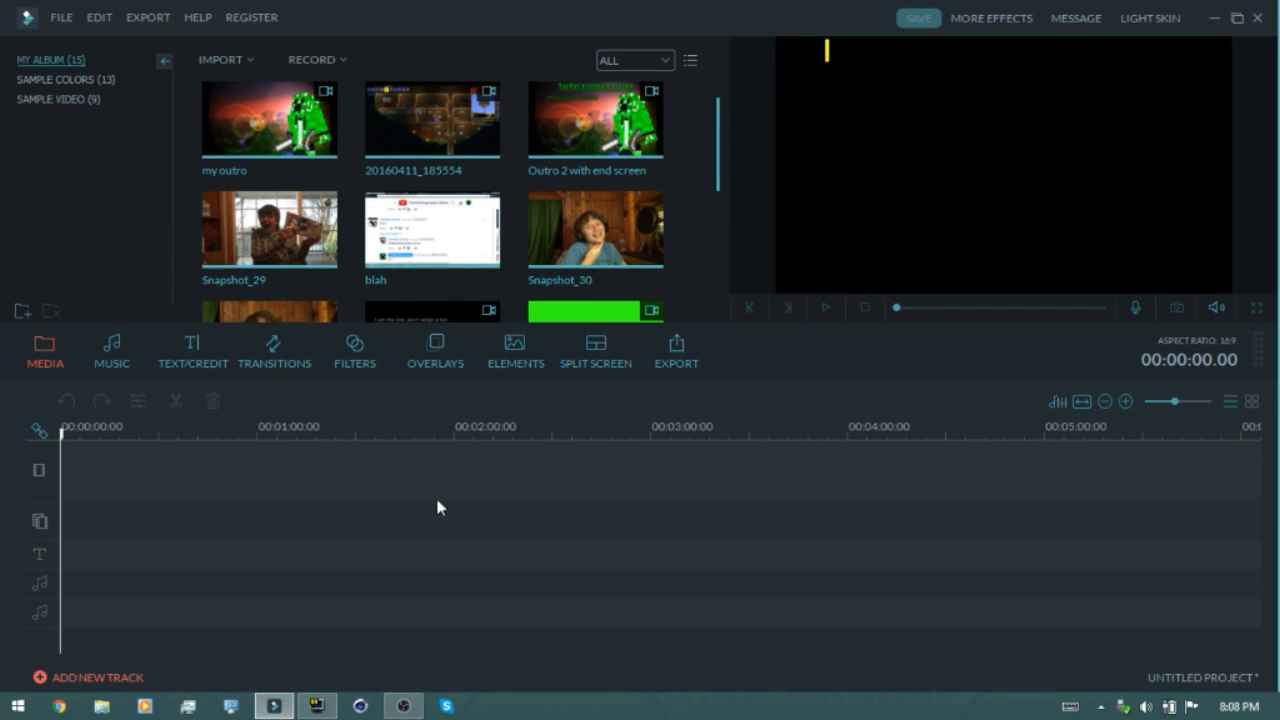
pyautogui.moveTo(716, 160)
pyautogui.mouseDown()
pyautogui.moveTo(718, 285)
pyautogui.moveTo(697, 229)
pyautogui.moveTo(716, 150)
pyautogui.mouseUp()
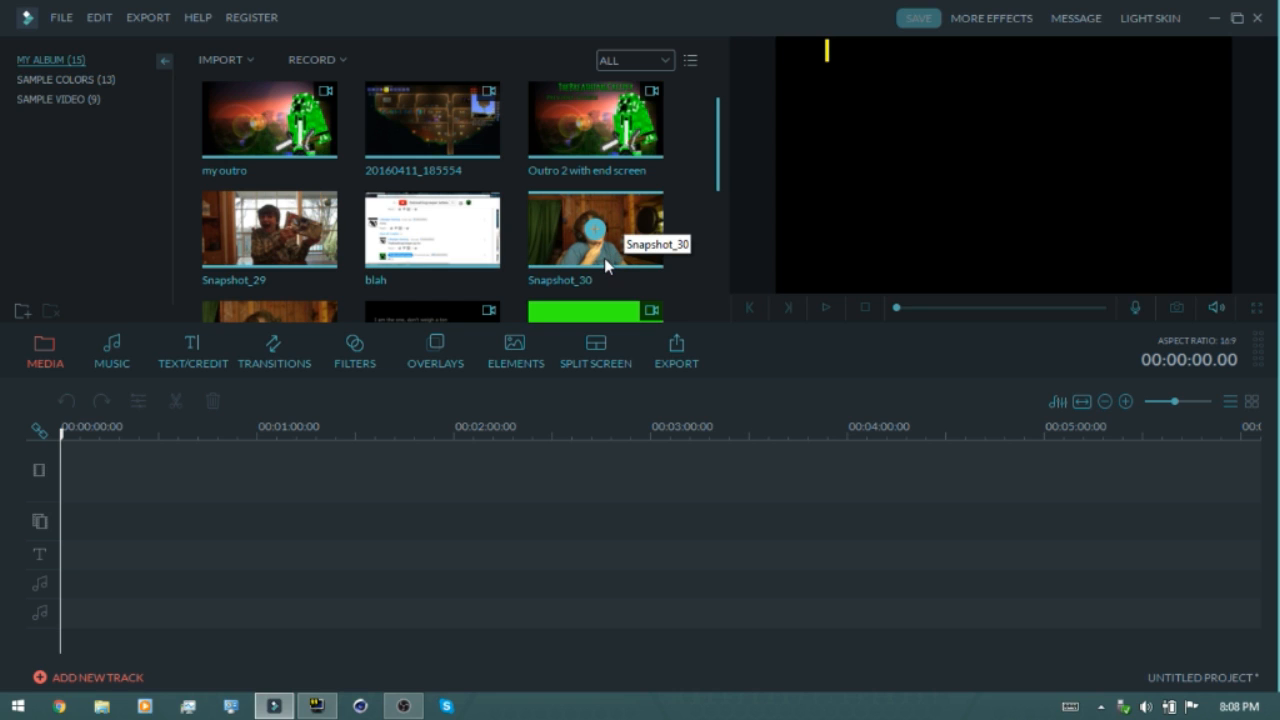
pyautogui.click(625, 233)
pyautogui.scroll(-2, 627, 238)
pyautogui.scroll(-2, 627, 238)
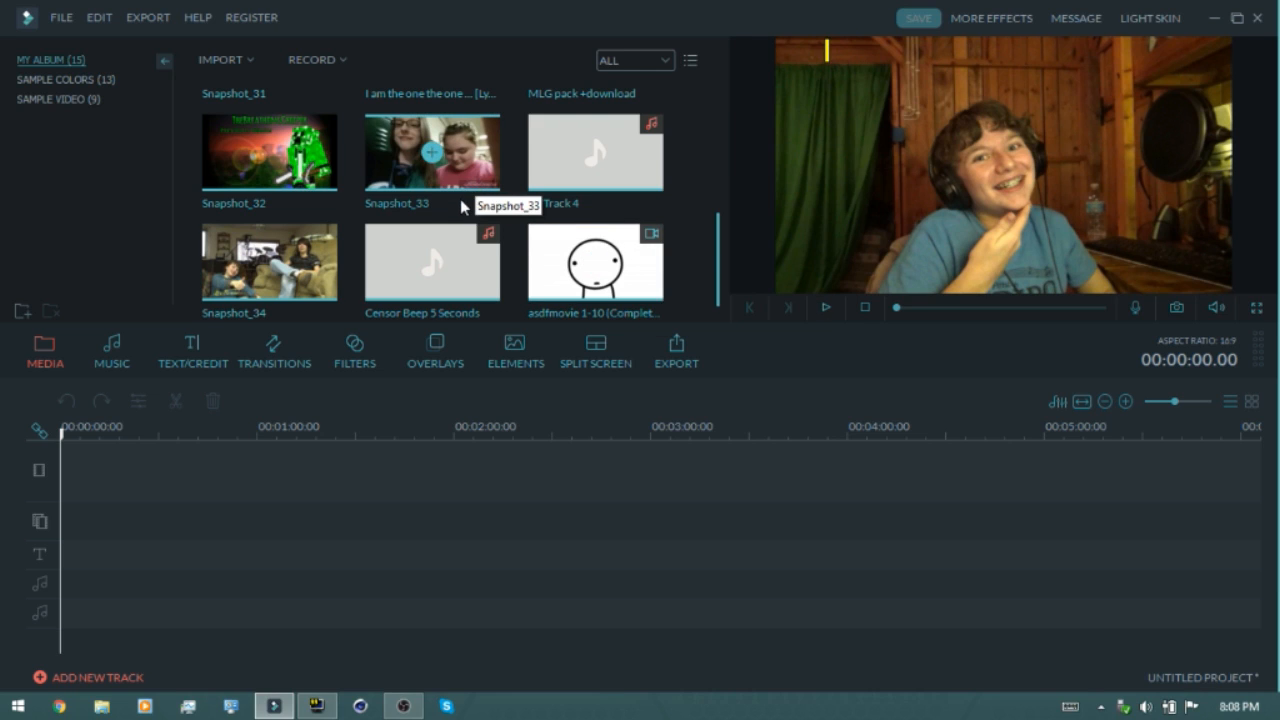
pyautogui.scroll(4, 545, 225)
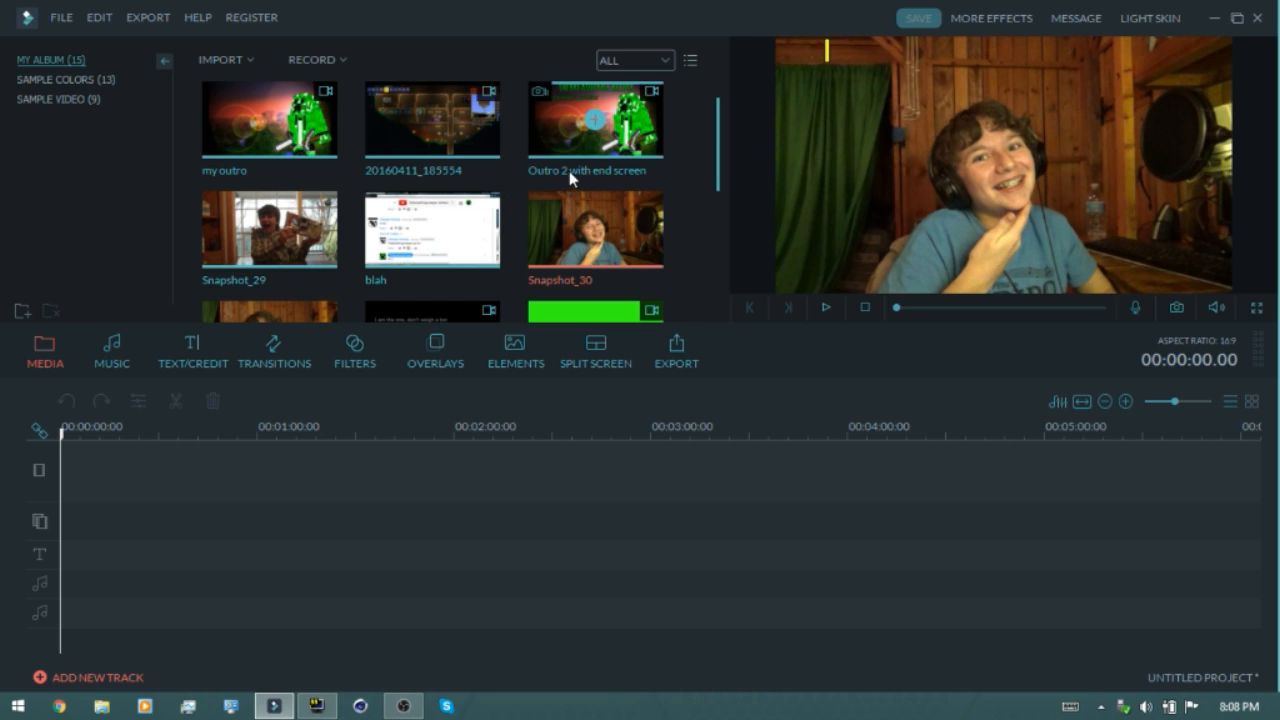
pyautogui.moveTo(228, 466); pyautogui.dragTo(370, 260)
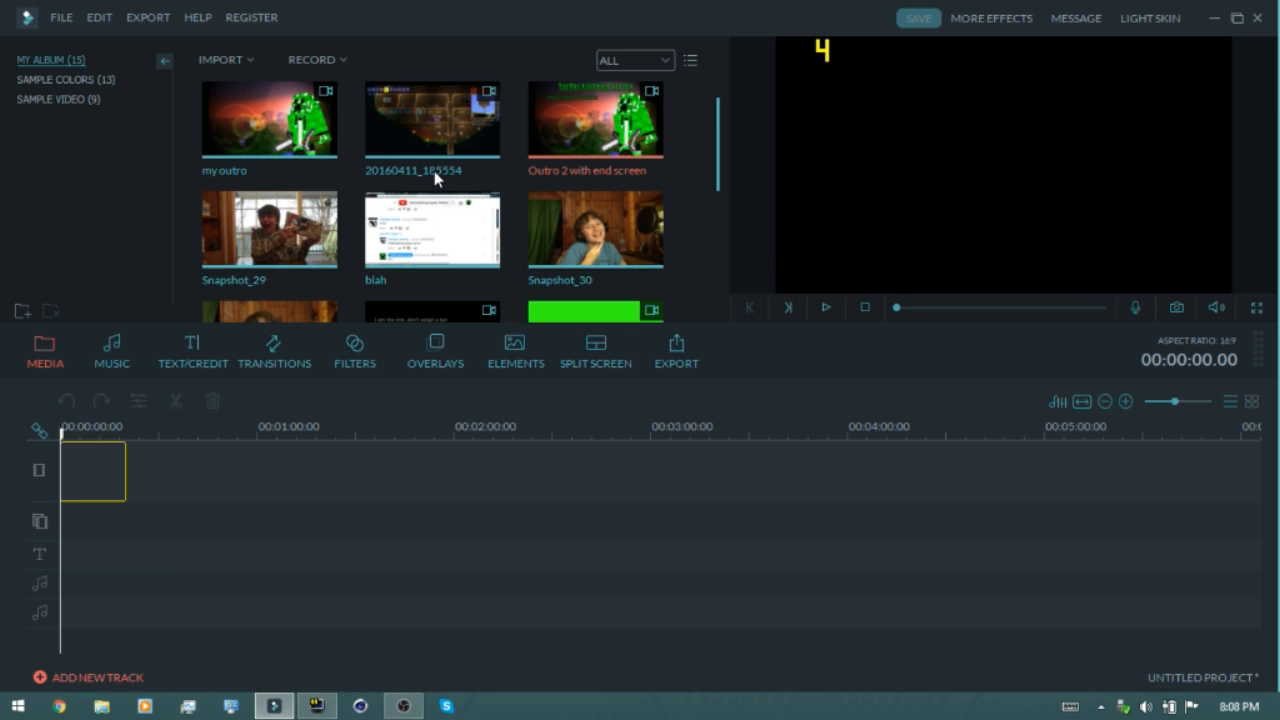
pyautogui.click(488, 215)
pyautogui.scroll(-3, 488, 215)
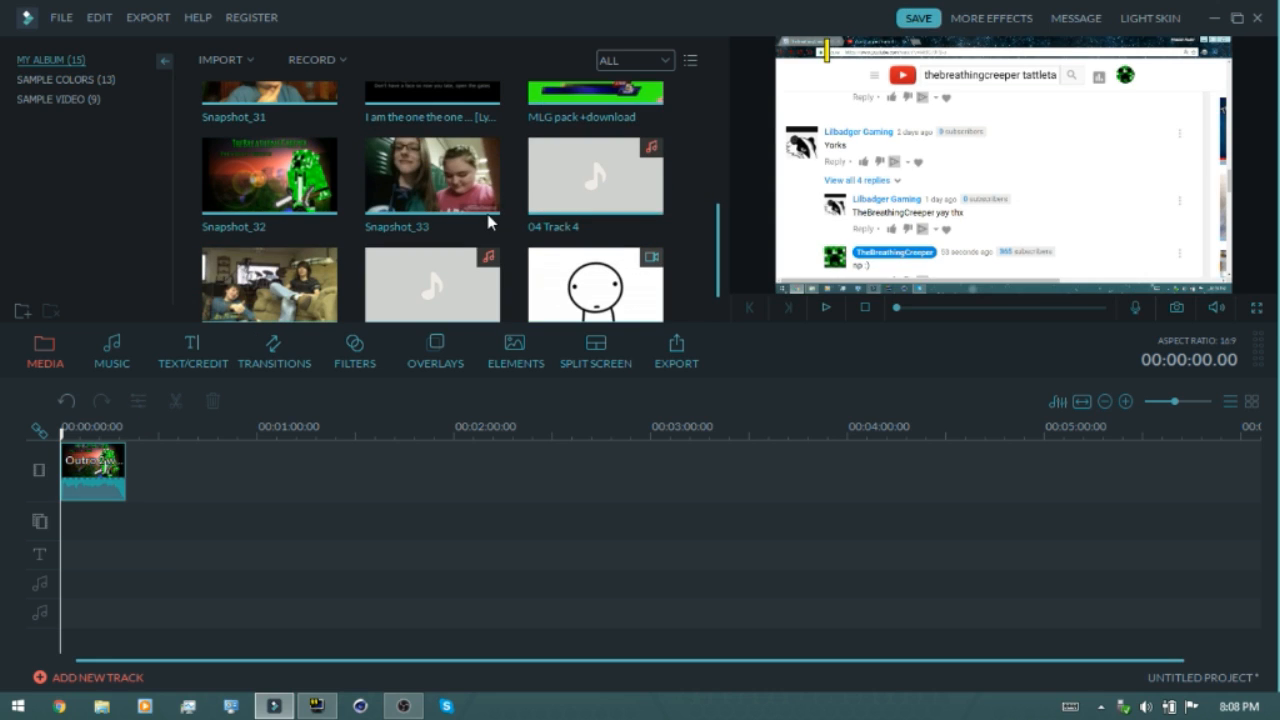
pyautogui.scroll(-1, 484, 199)
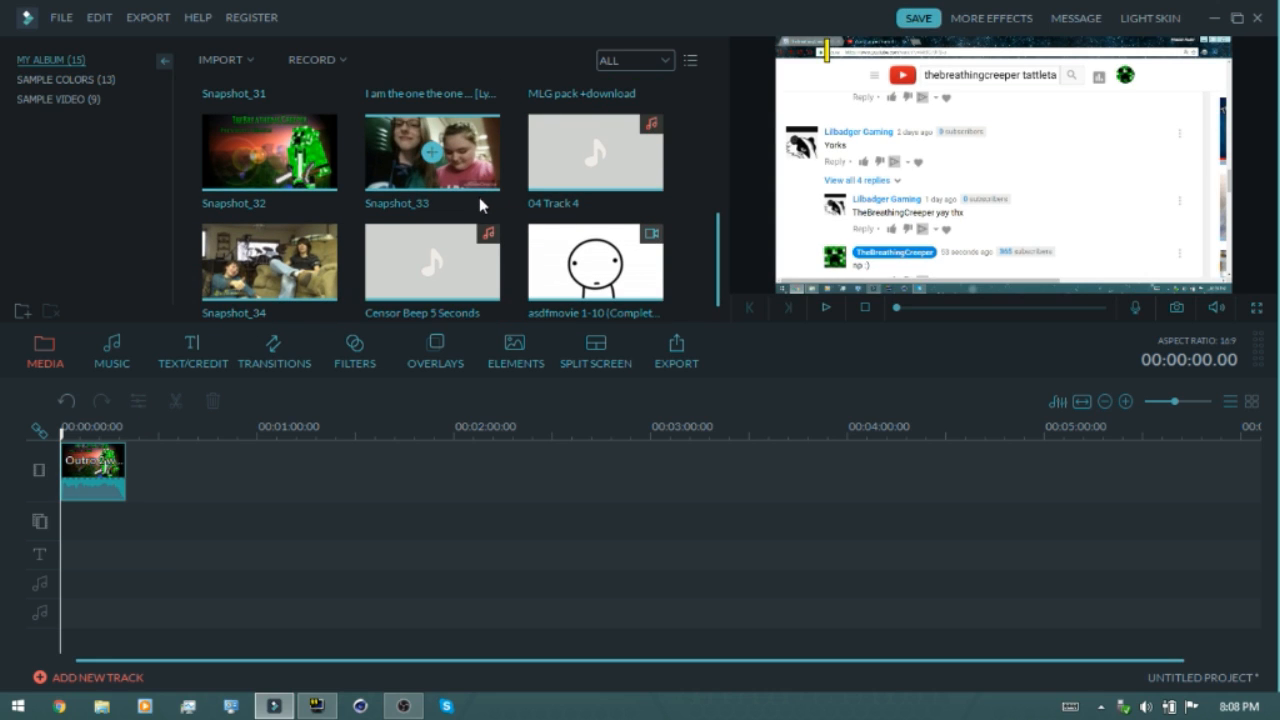
pyautogui.moveTo(595, 262); pyautogui.dragTo(113, 474)
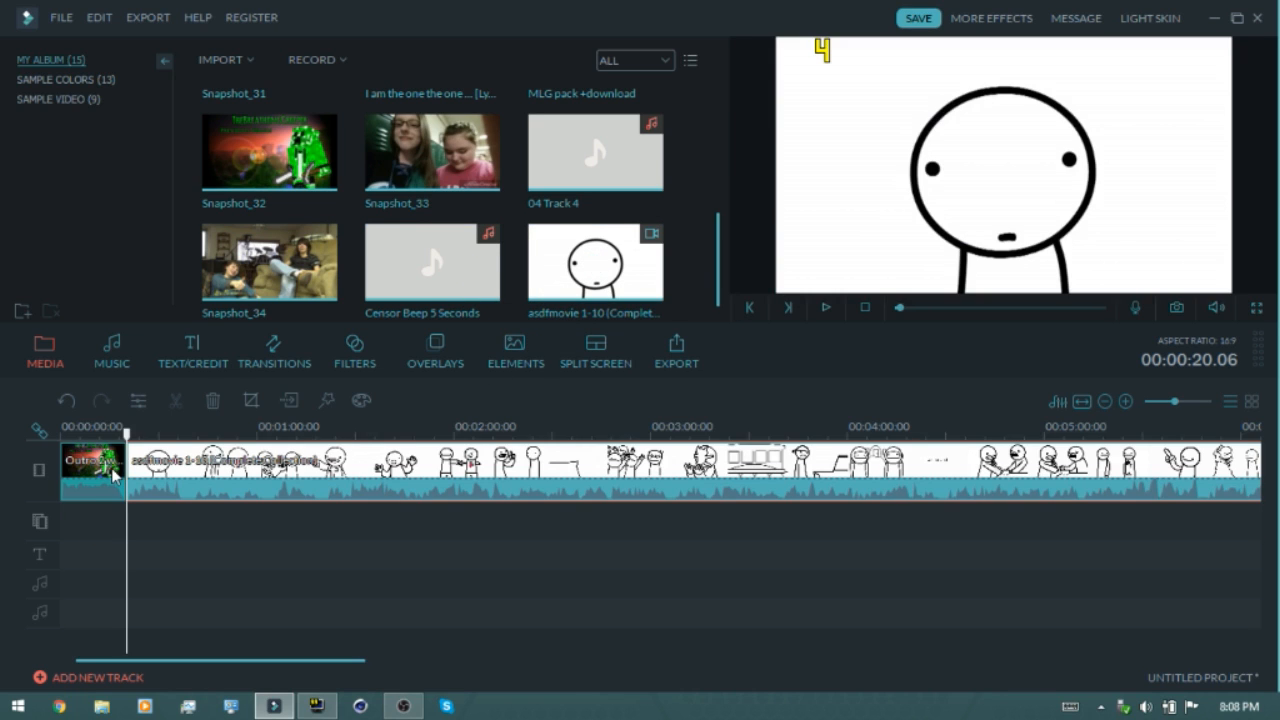
pyautogui.click(115, 472)
pyautogui.press('Delete')
pyautogui.click(117, 470)
pyautogui.press('Delete')
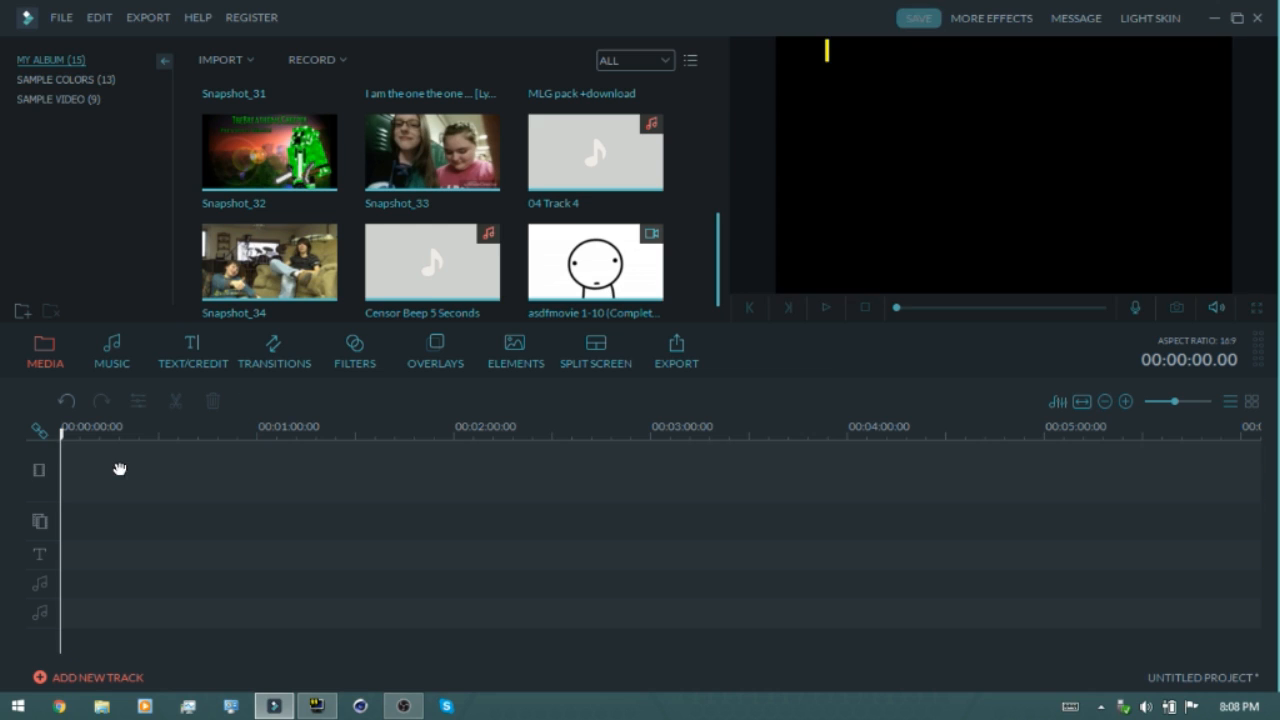
pyautogui.click(223, 59)
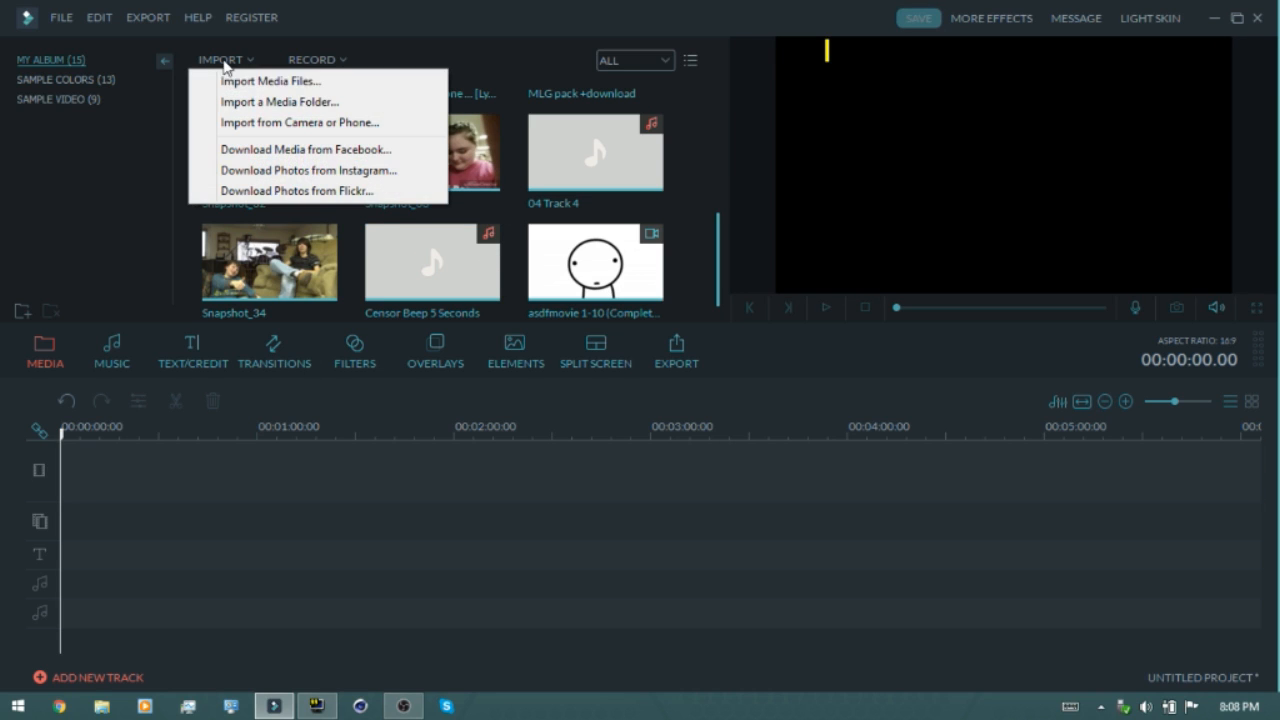
pyautogui.click(231, 82)
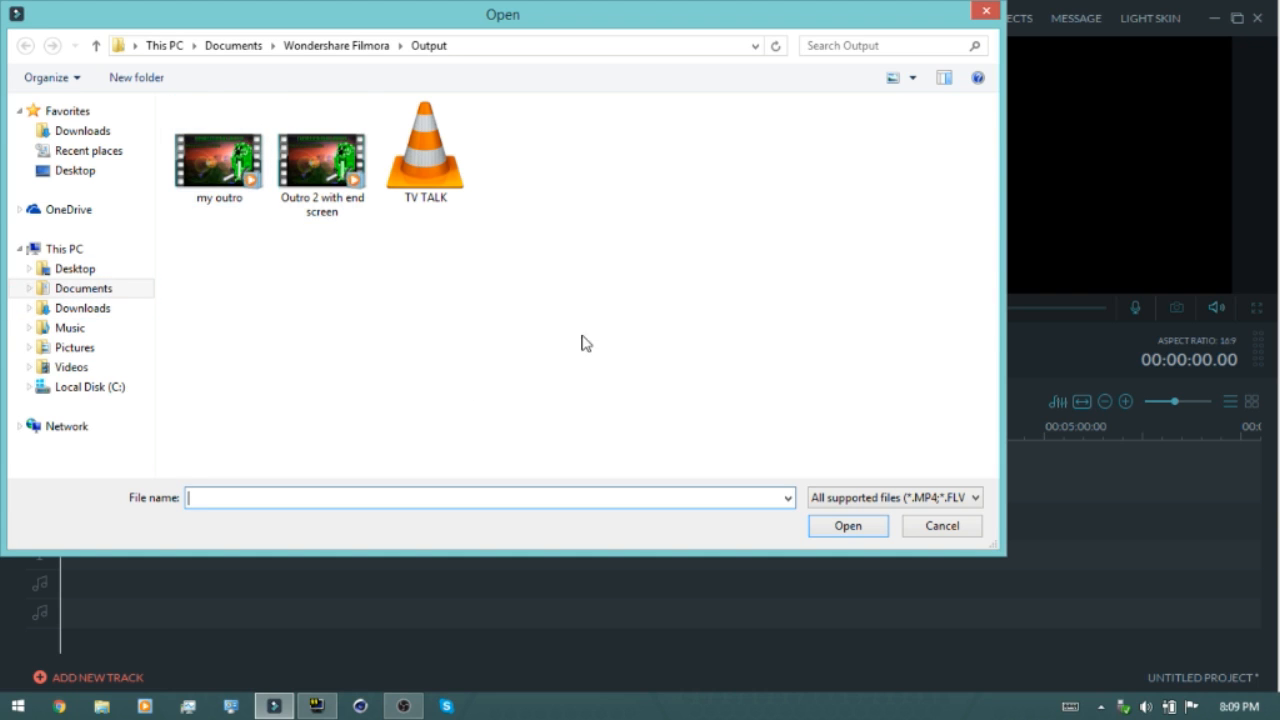
pyautogui.click(942, 526)
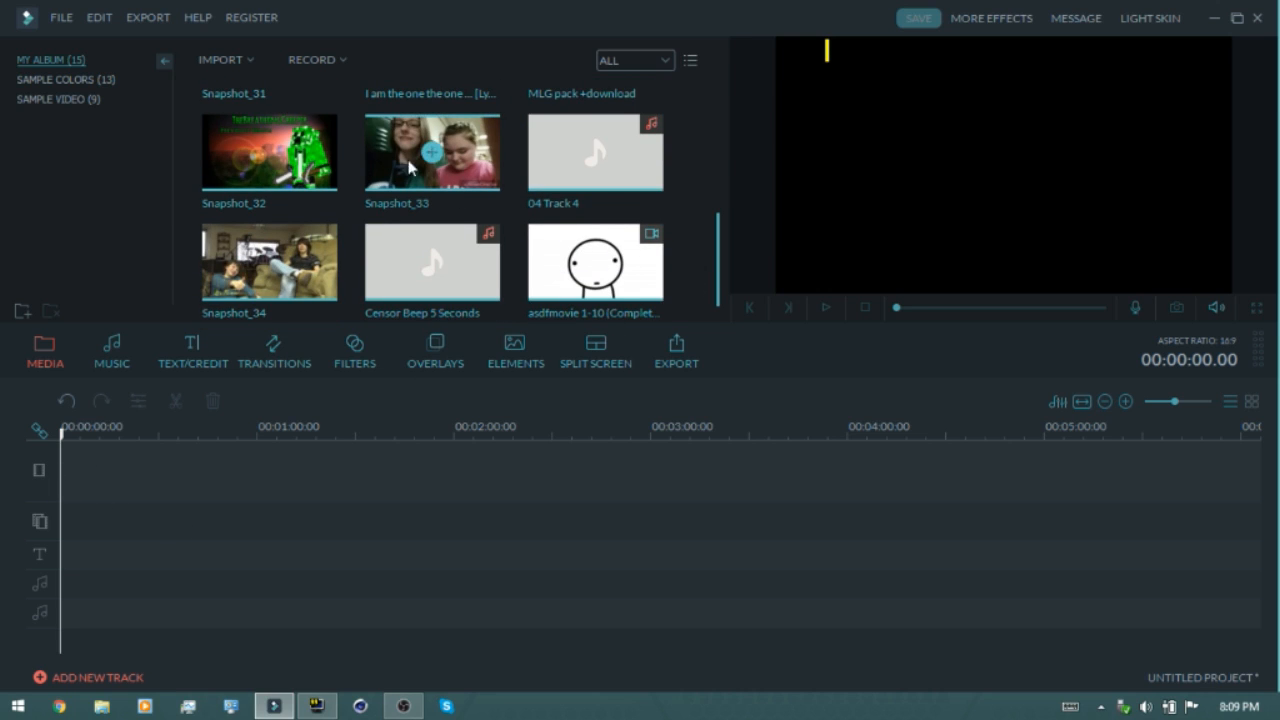
# Add the asdfmovie 1-10 clip to the start of the main video track
pyautogui.moveTo(420, 262); pyautogui.dragTo(71, 605)
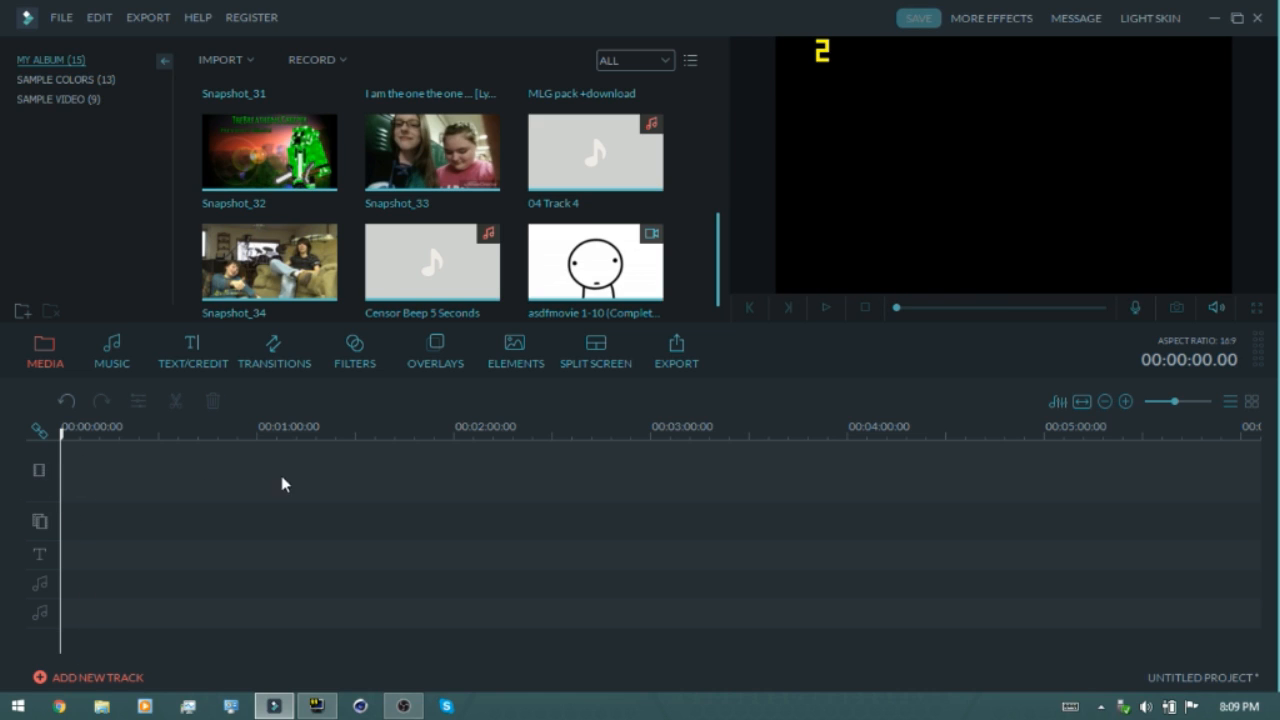
pyautogui.moveTo(565, 463); pyautogui.dragTo(608, 448)
pyautogui.click(633, 279)
pyautogui.moveTo(633, 279); pyautogui.dragTo(131, 480)
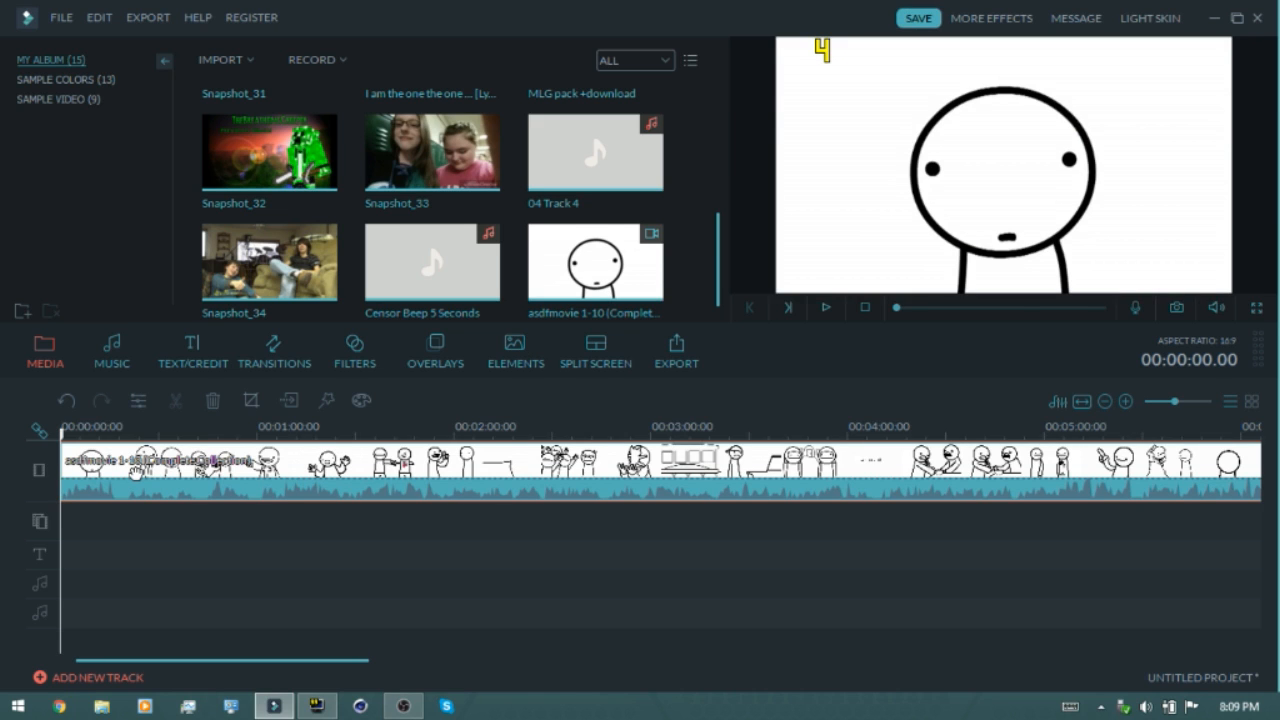
# Browse the media album for an outro clip to overlay
pyautogui.click(75, 522)
pyautogui.moveTo(197, 540); pyautogui.dragTo(608, 535)
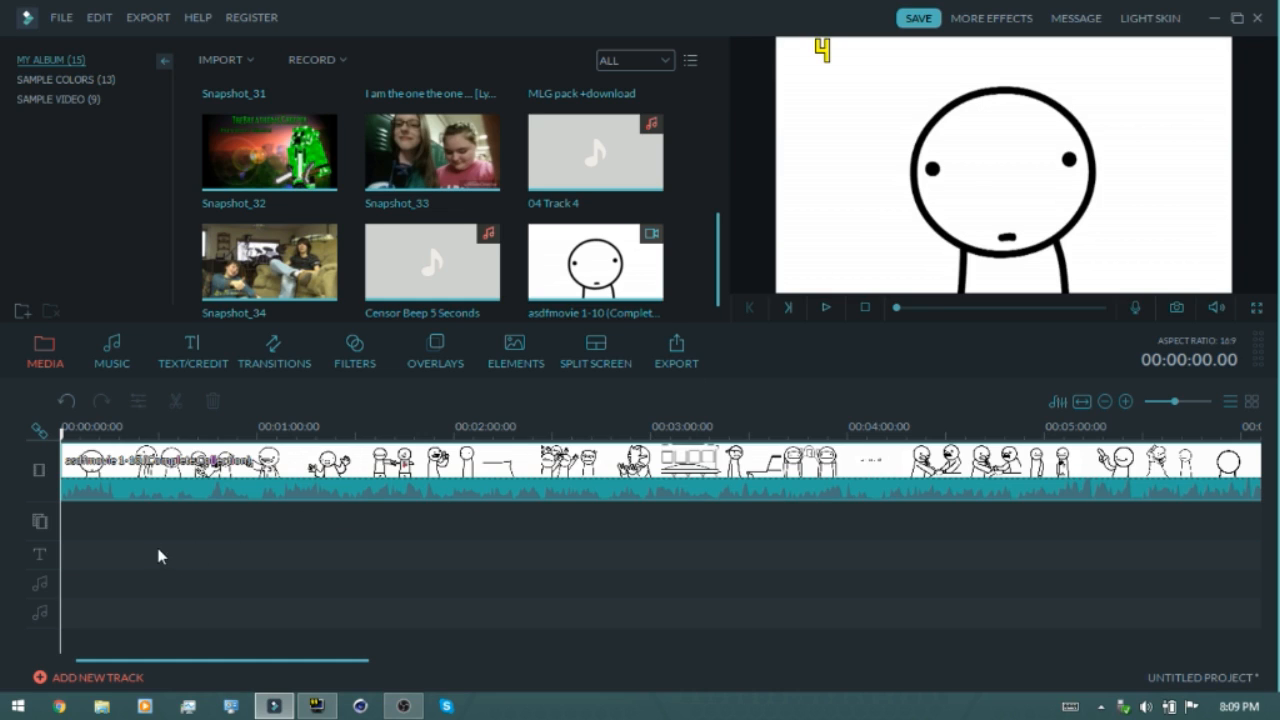
pyautogui.moveTo(259, 519); pyautogui.dragTo(984, 512)
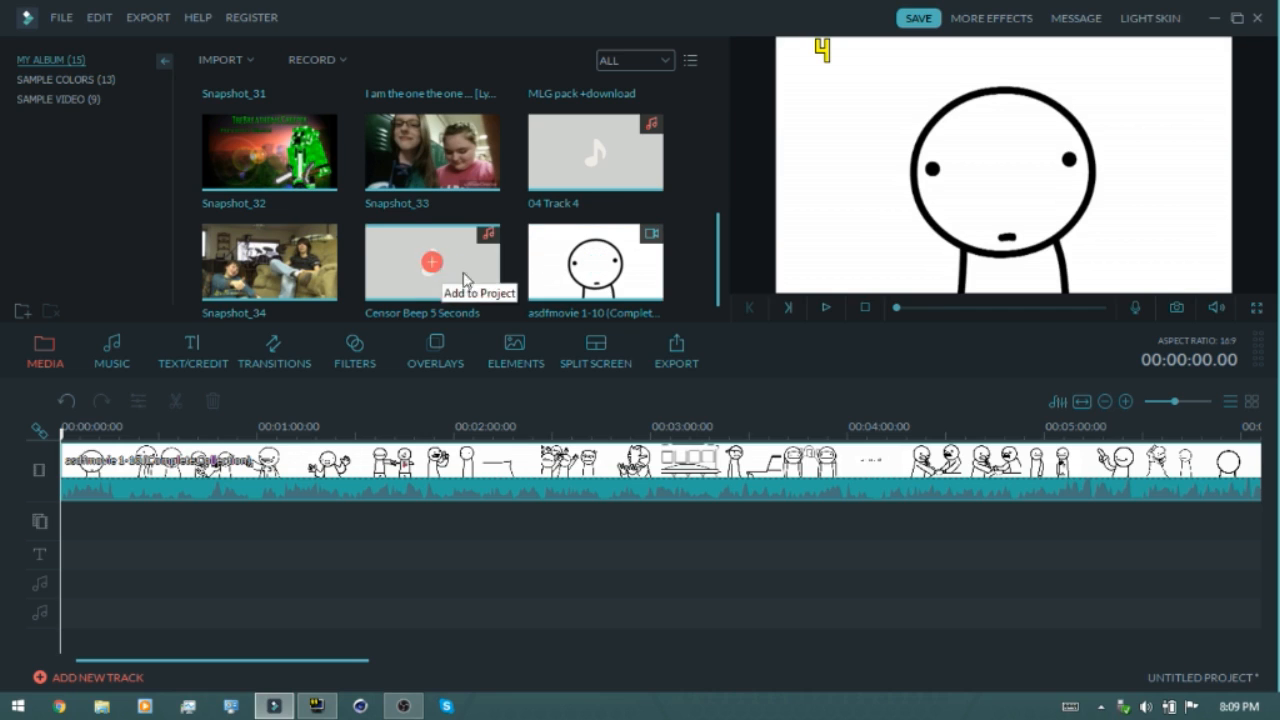
pyautogui.click(200, 470)
pyautogui.click(489, 265)
pyautogui.scroll(5, 489, 265)
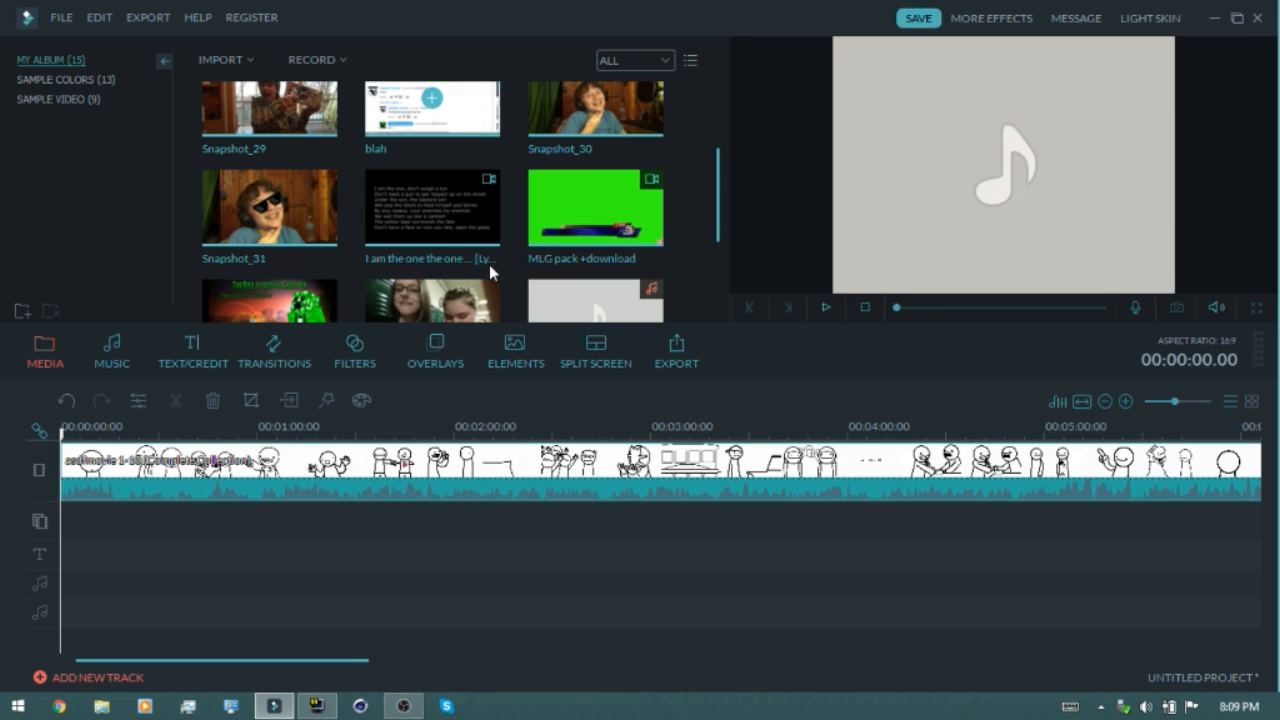
pyautogui.scroll(4, 489, 265)
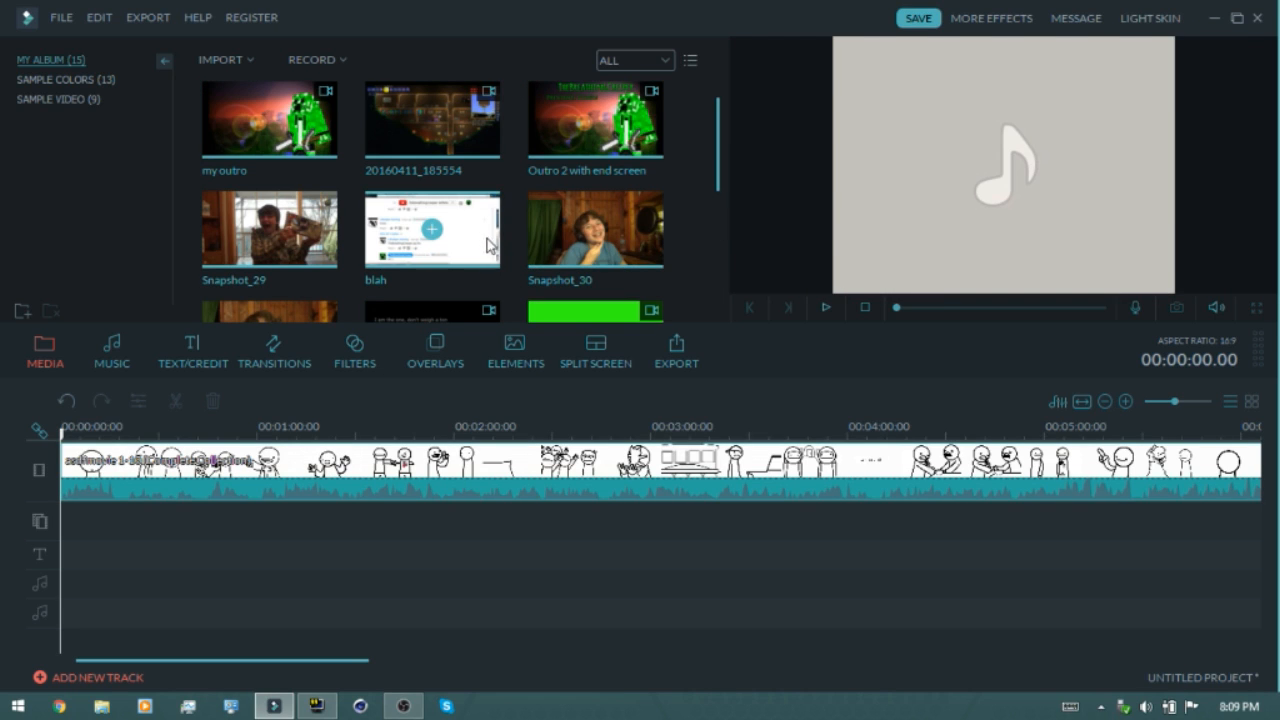
pyautogui.scroll(-3, 483, 212)
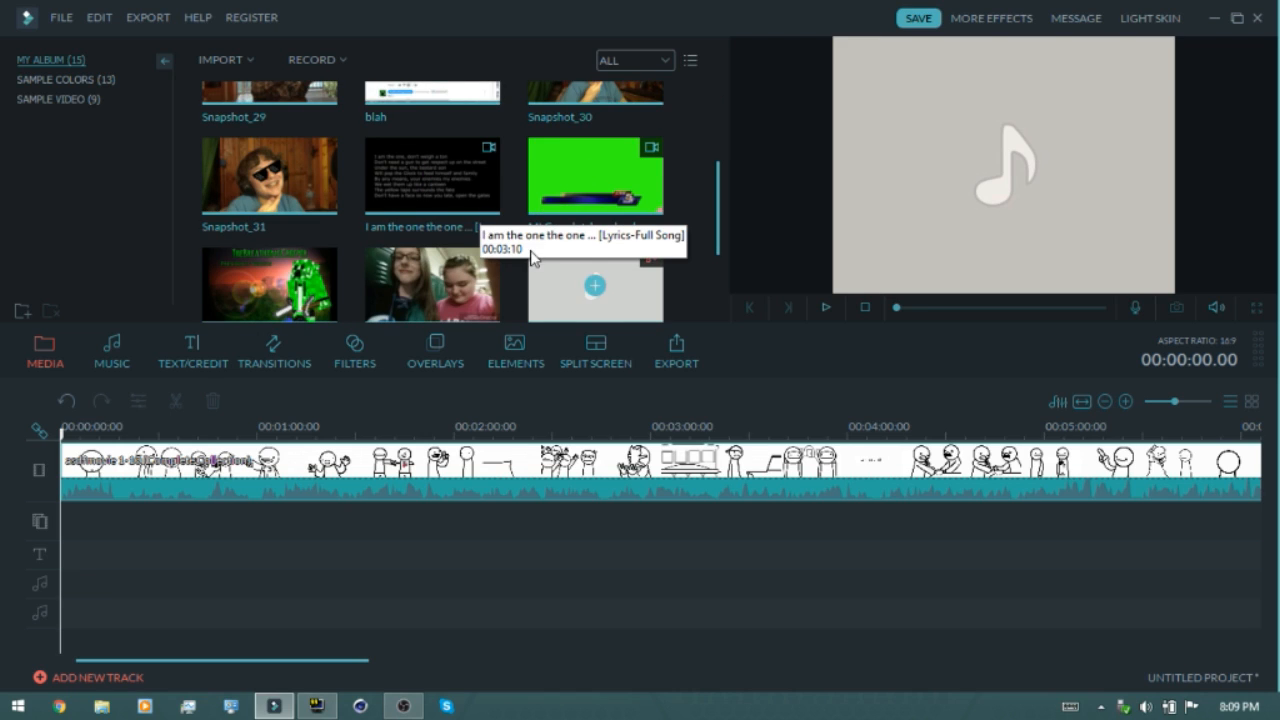
pyautogui.scroll(-3, 495, 240)
pyautogui.scroll(5, 483, 274)
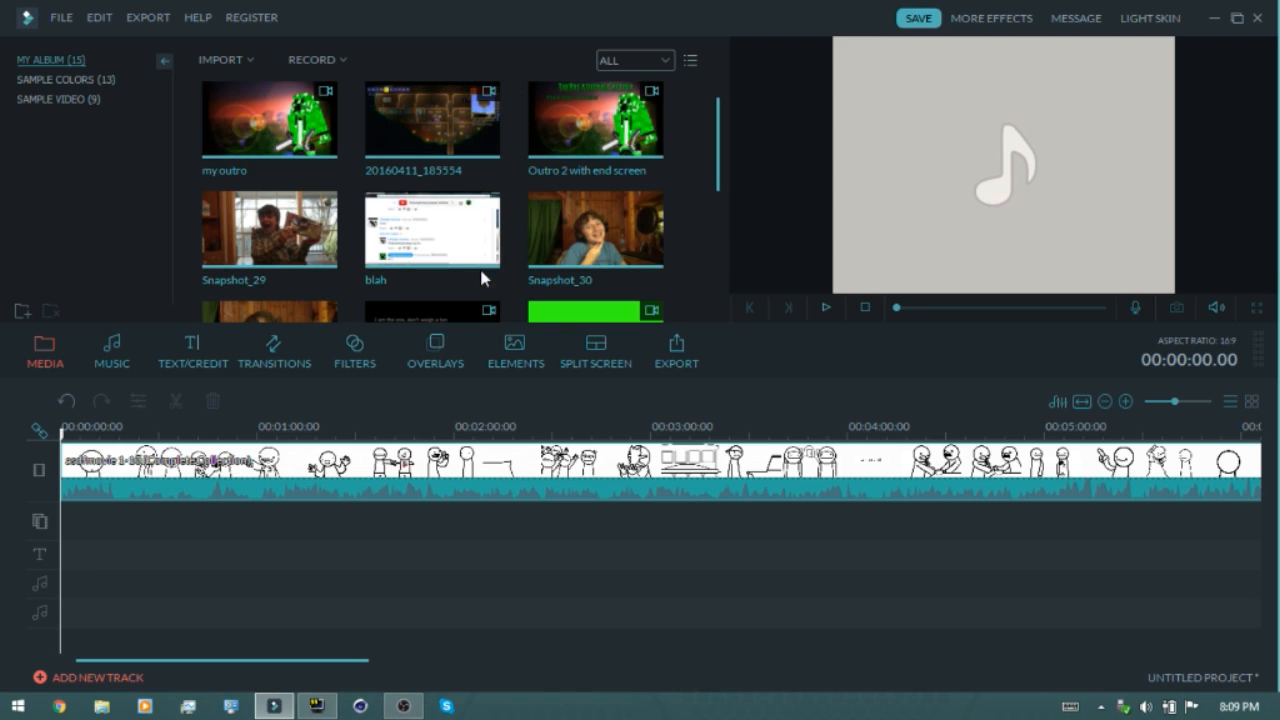
pyautogui.moveTo(535, 150); pyautogui.dragTo(531, 119)
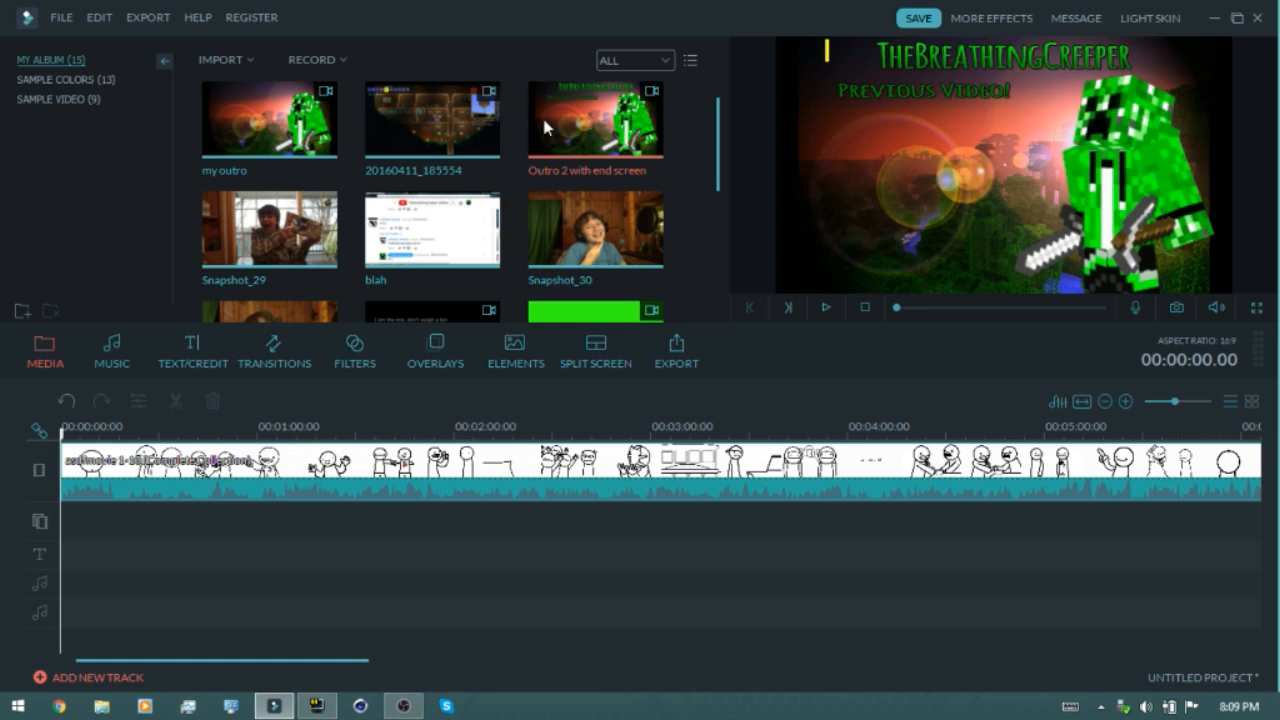
# Add the my outro clip to the overlay track and shrink it into the preview's upper-left corner
pyautogui.moveTo(329, 147); pyautogui.dragTo(67, 535)
pyautogui.moveTo(85, 485); pyautogui.dragTo(86, 487)
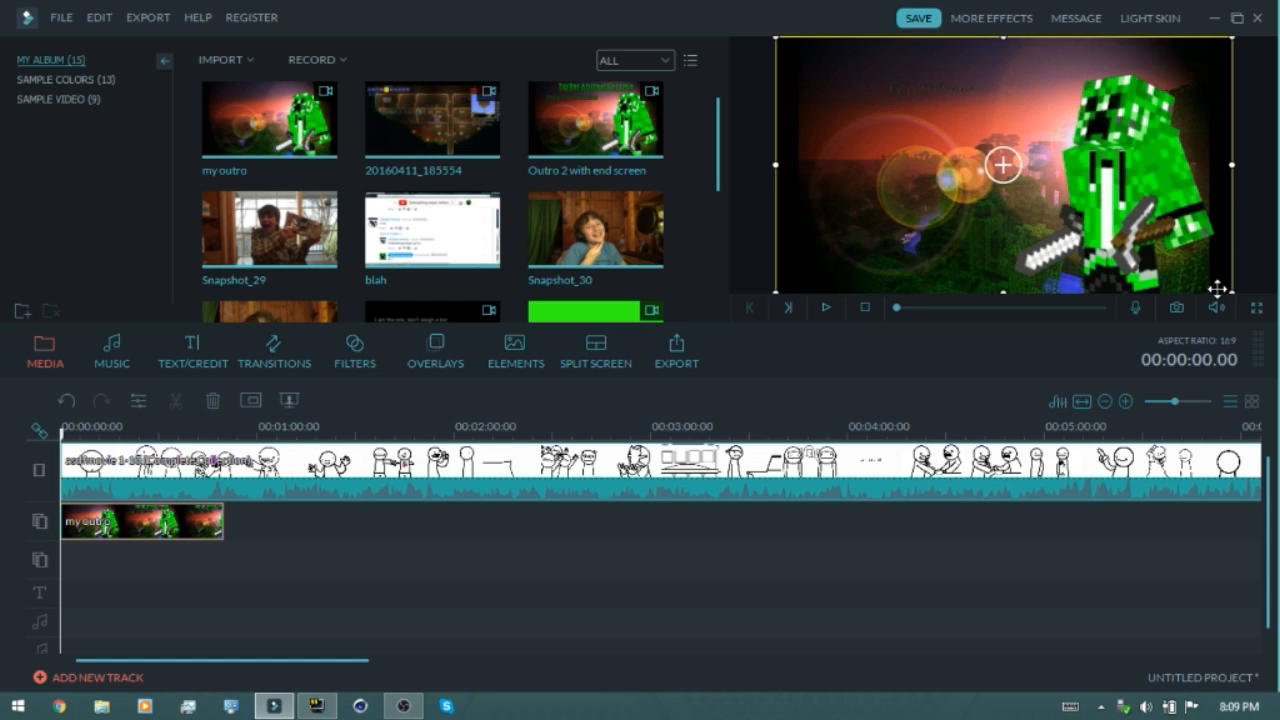
pyautogui.moveTo(1234, 290); pyautogui.dragTo(933, 125)
pyautogui.moveTo(1012, 121); pyautogui.dragTo(1031, 131)
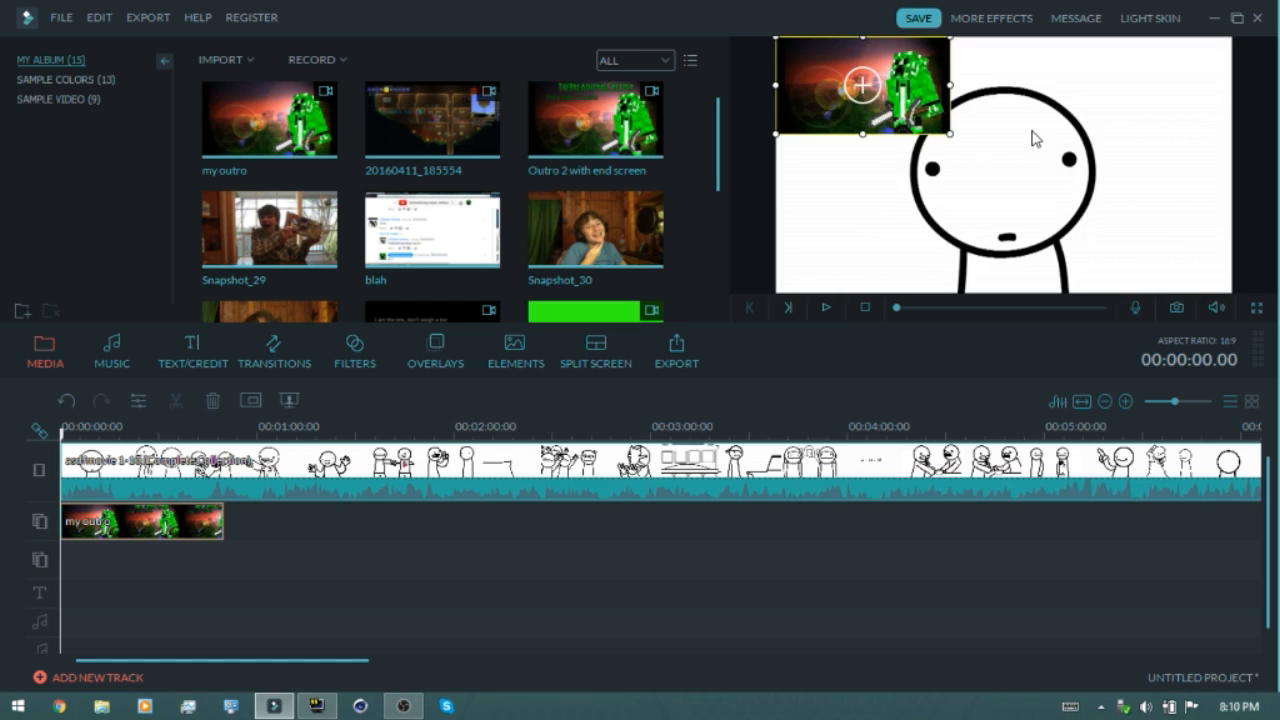
# Mute the my outro overlay clip
pyautogui.click(221, 481)
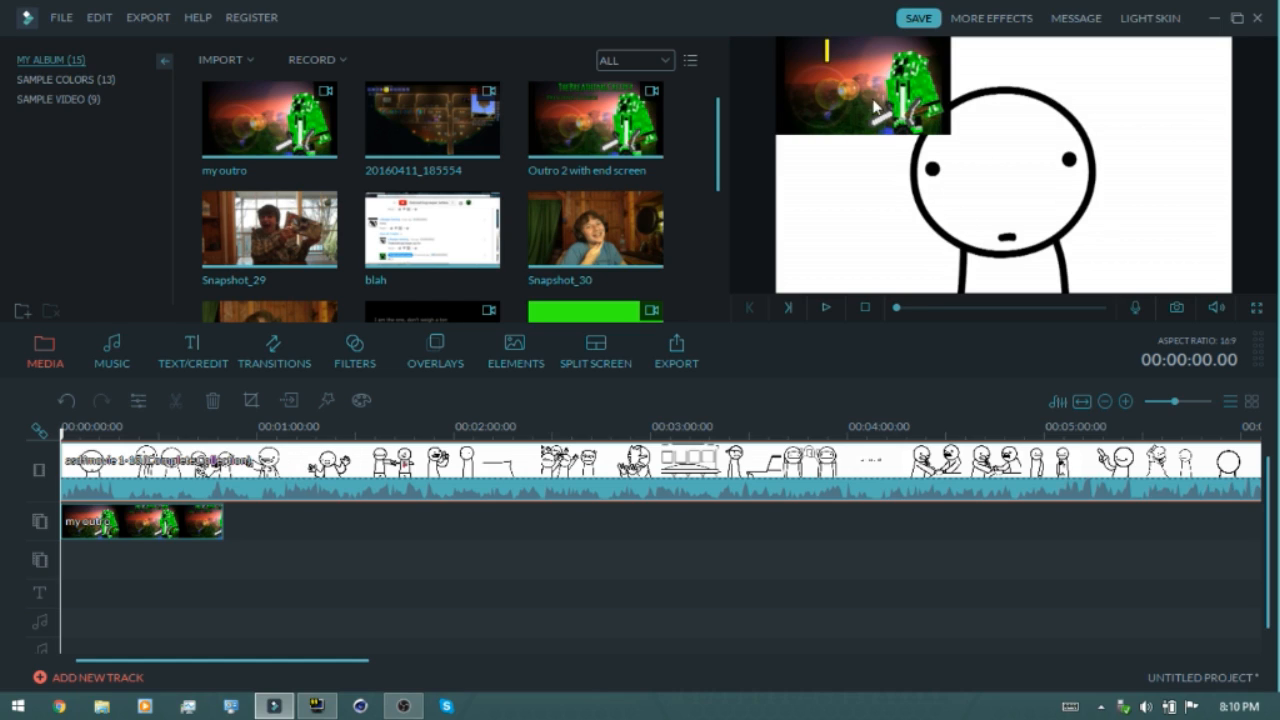
pyautogui.click(181, 521)
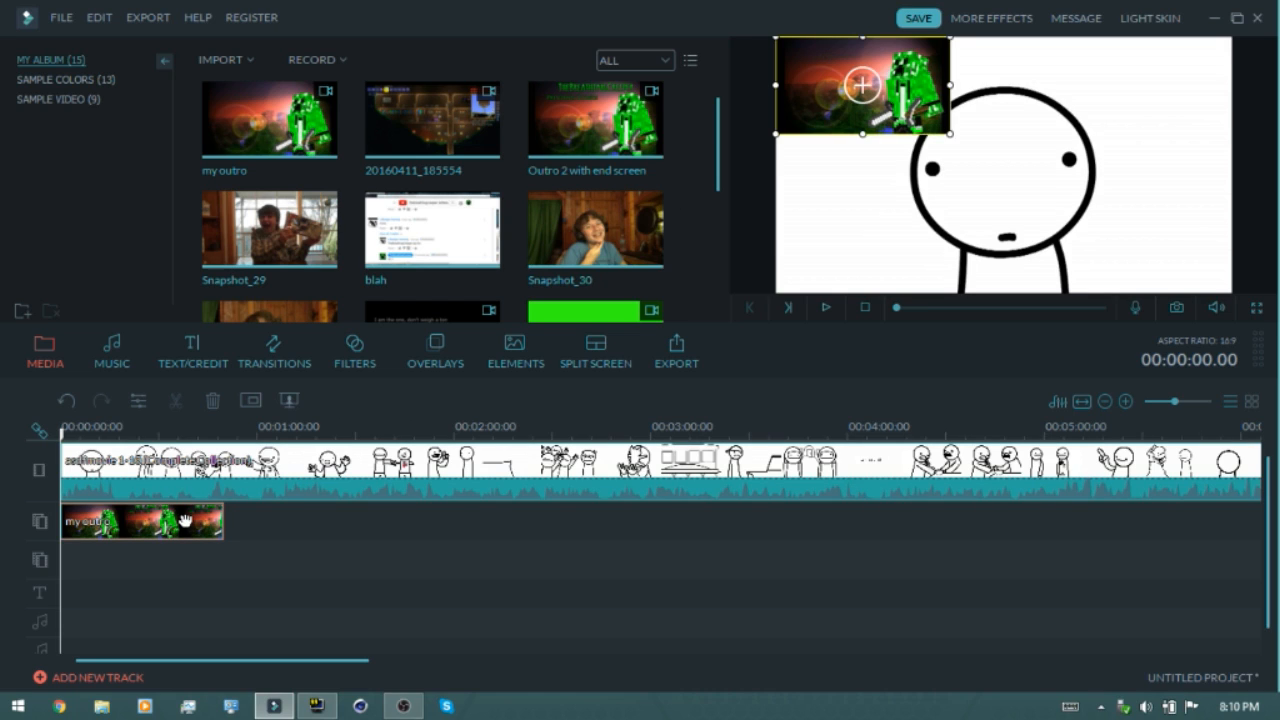
pyautogui.rightClick(184, 520)
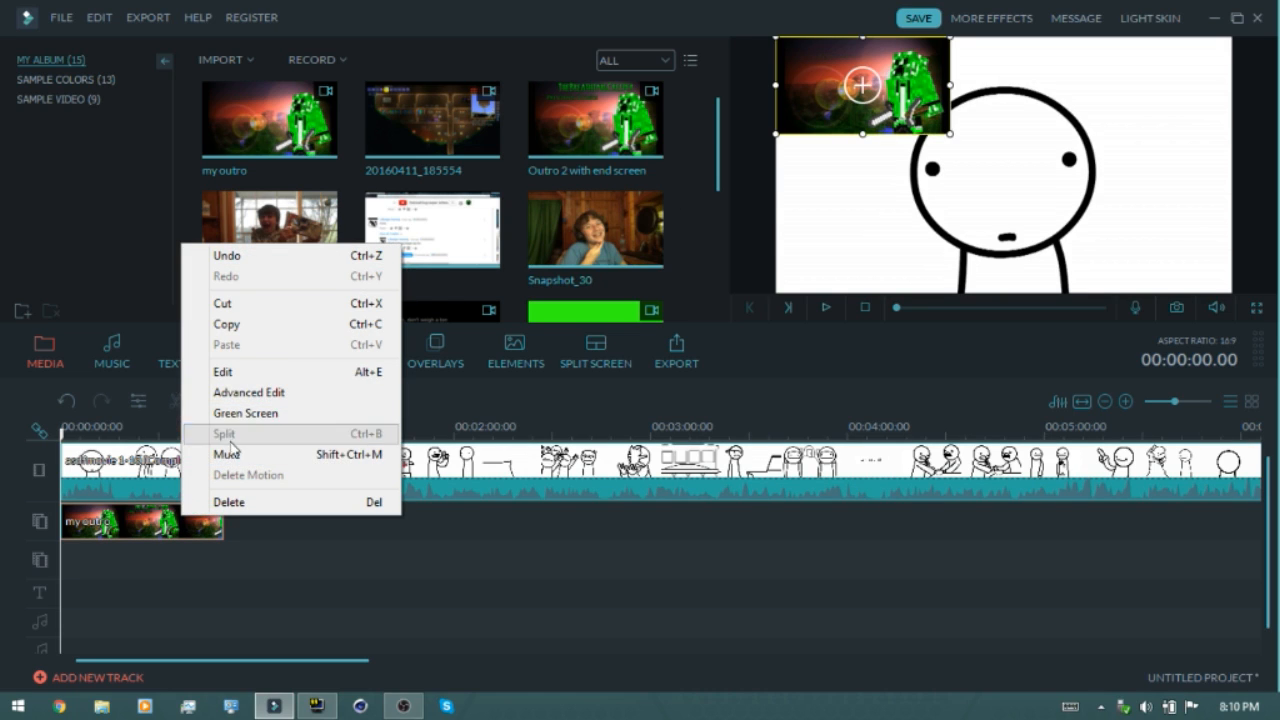
pyautogui.click(228, 455)
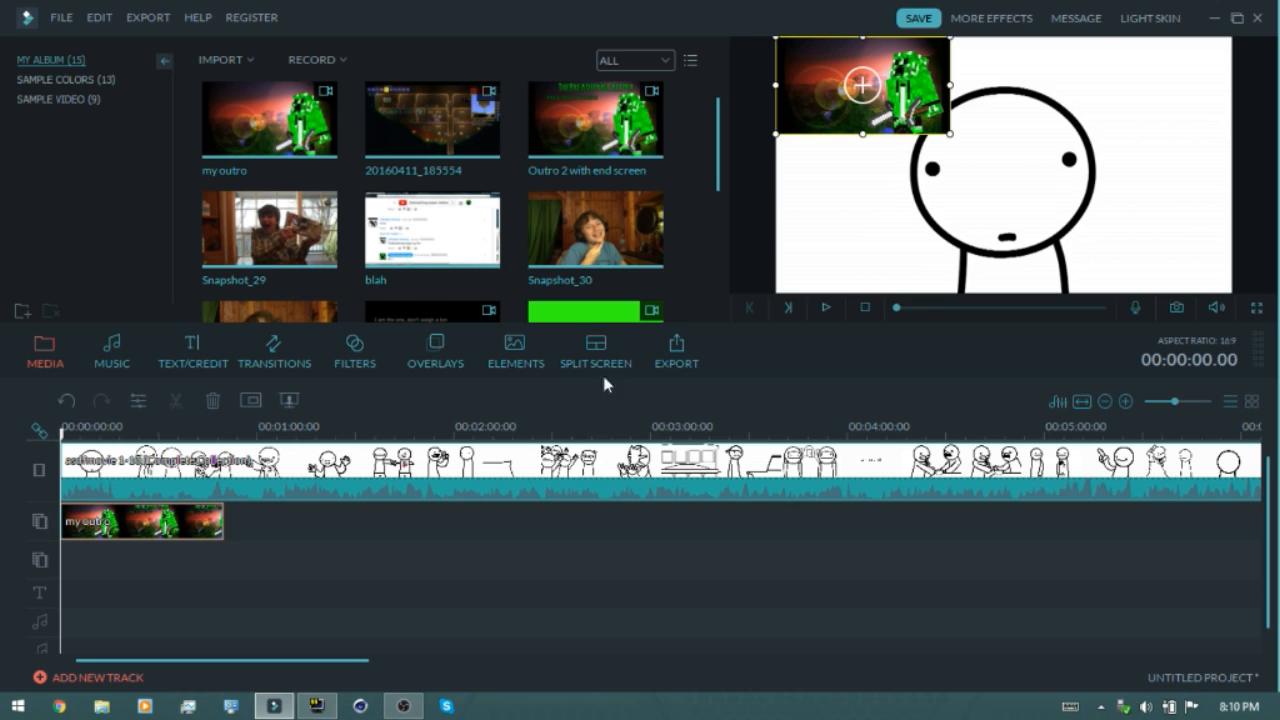
# Play the preview to check the picture-in-picture outro over the main clip
pyautogui.click(826, 310)
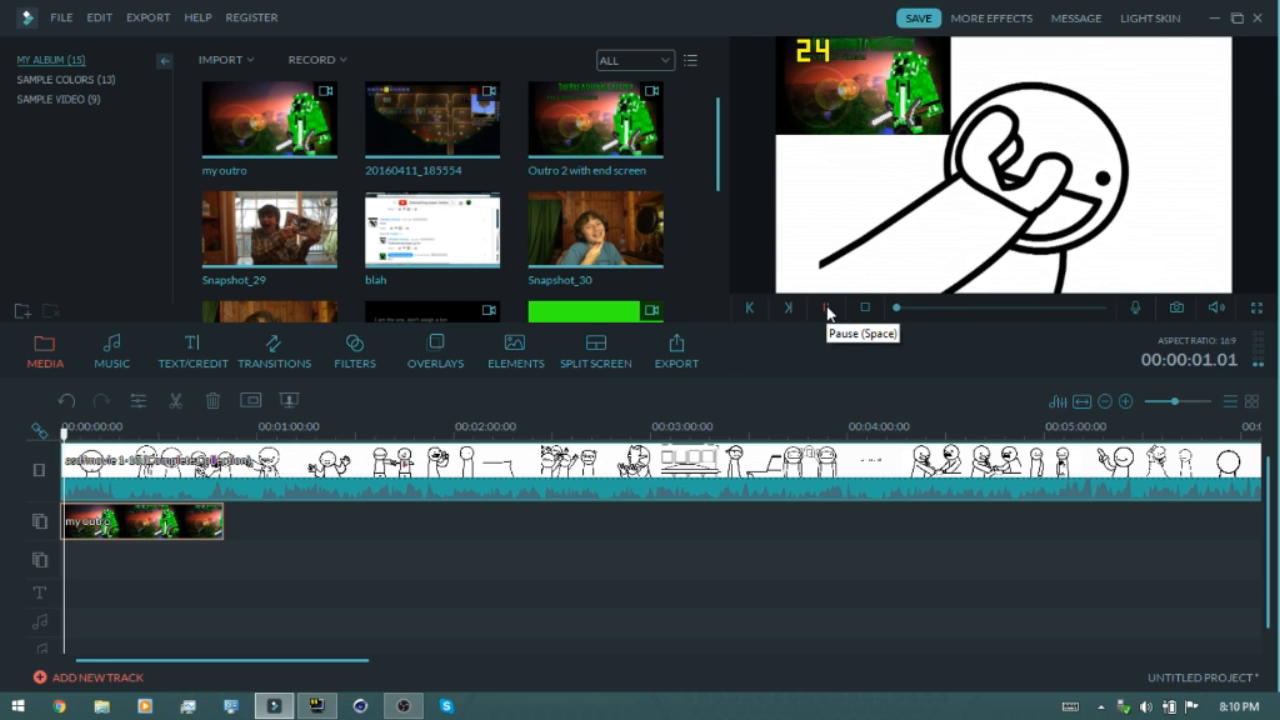
pyautogui.press('XF86AudioRaiseVolume')
pyautogui.press('XF86AudioRaiseVolume')
pyautogui.press('XF86AudioRaiseVolume')
pyautogui.press('XF86AudioRaiseVolume')
pyautogui.press('XF86AudioRaiseVolume')
pyautogui.press('XF86AudioRaiseVolume')
pyautogui.press('XF86AudioRaiseVolume')
pyautogui.press('XF86AudioRaiseVolume')
pyautogui.press('XF86AudioRaiseVolume')
pyautogui.press('XF86AudioRaiseVolume')
pyautogui.press('XF86AudioRaiseVolume')
pyautogui.press('XF86AudioRaiseVolume')
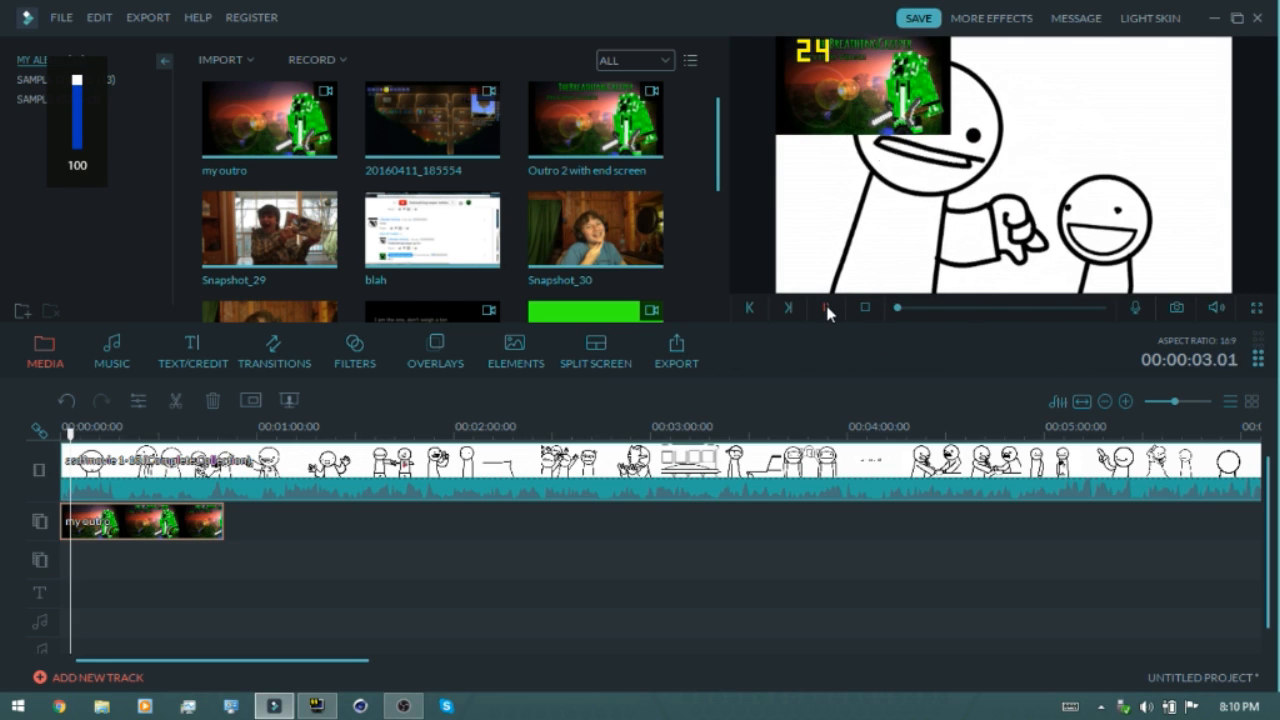
pyautogui.click(826, 309)
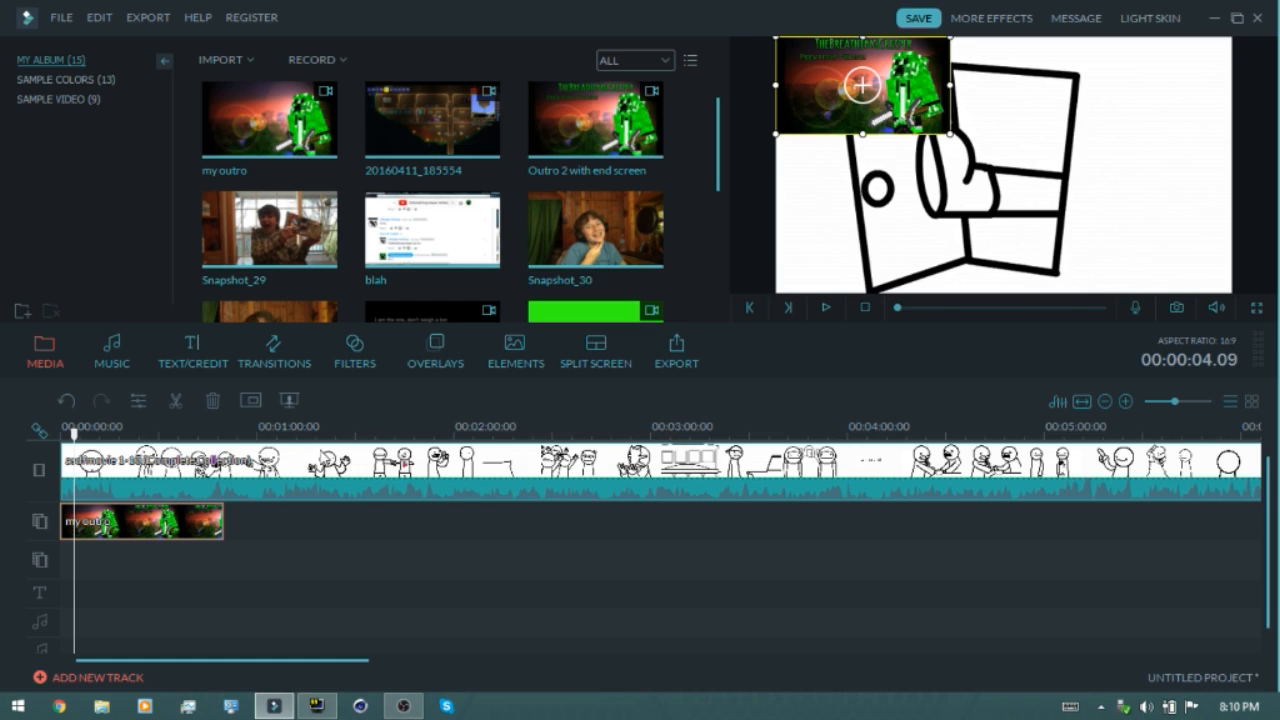
# Split the asdfmovie clip at 00:02:32.00
pyautogui.click(559, 434)
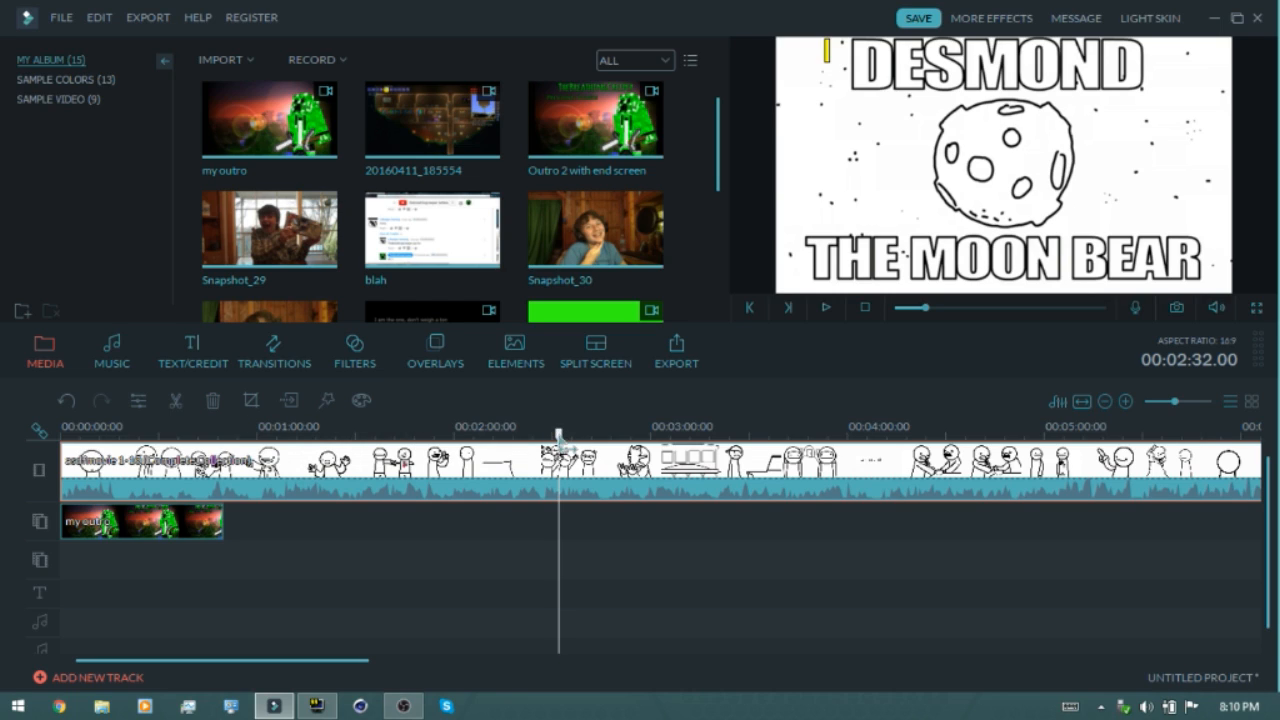
pyautogui.click(180, 405)
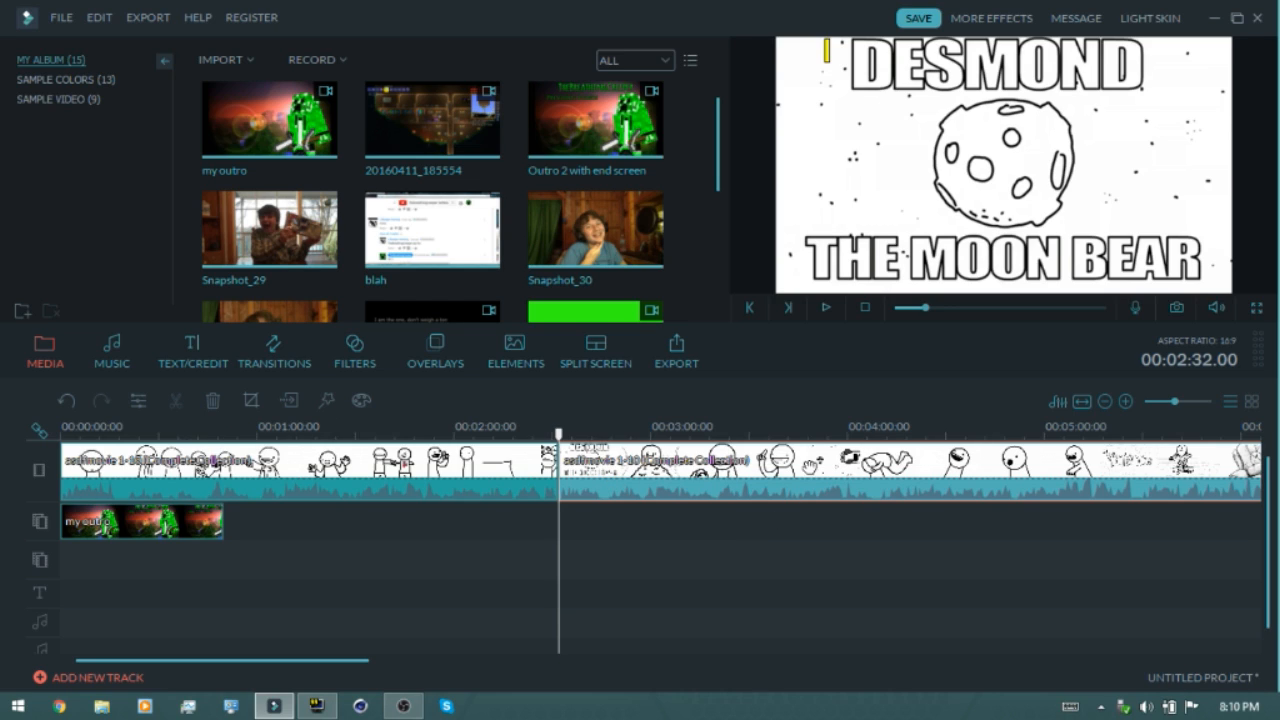
# Split the asdfmovie clip at 00:02:09.10 and delete the segment up to the 00:02:32.00 cut
pyautogui.moveTo(558, 434); pyautogui.dragTo(486, 434)
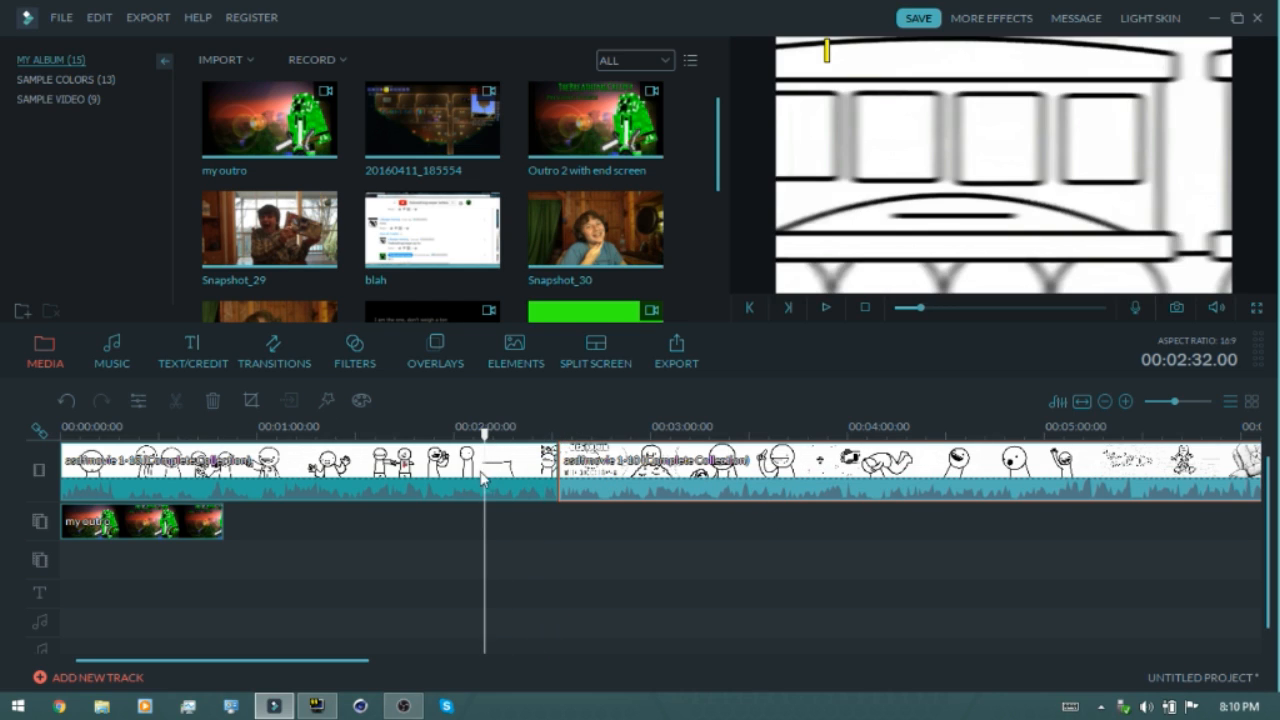
pyautogui.click(170, 398)
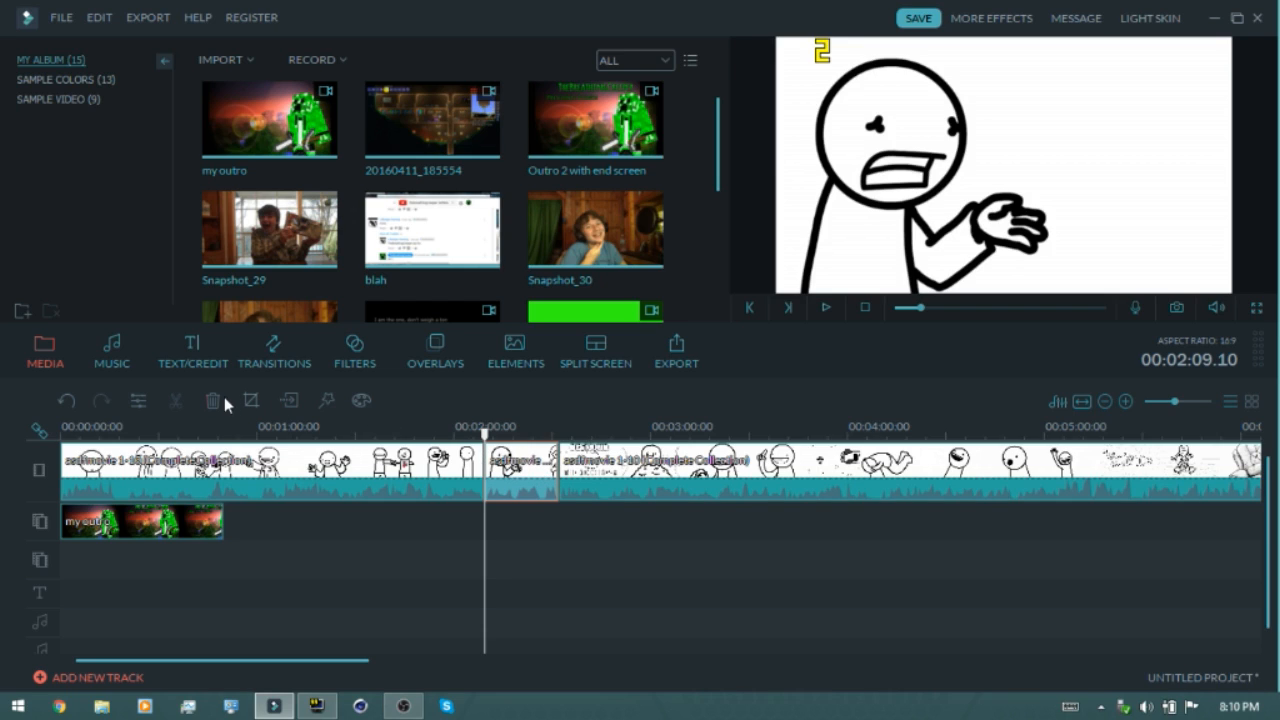
pyautogui.press('Delete')
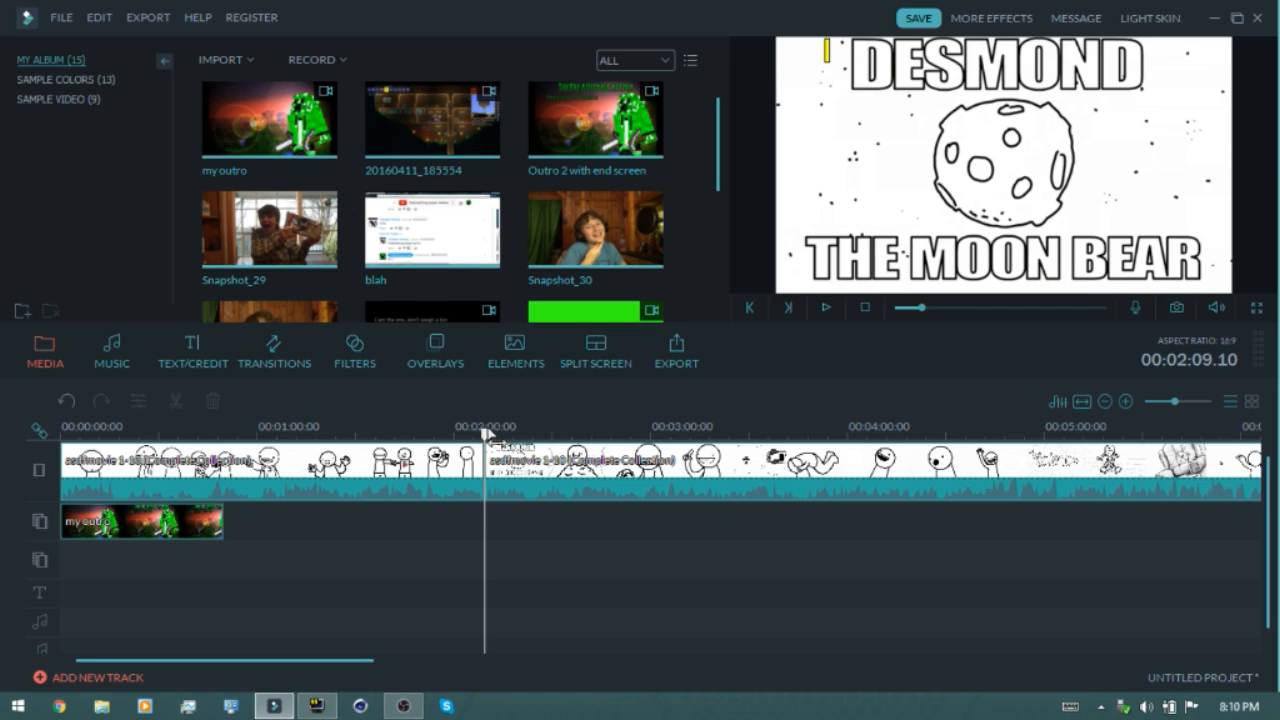
# Add Snapshot_29 to the second overlay track at 00:01:47.17
pyautogui.moveTo(488, 432); pyautogui.dragTo(245, 432)
pyautogui.moveTo(424, 428); pyautogui.dragTo(413, 432)
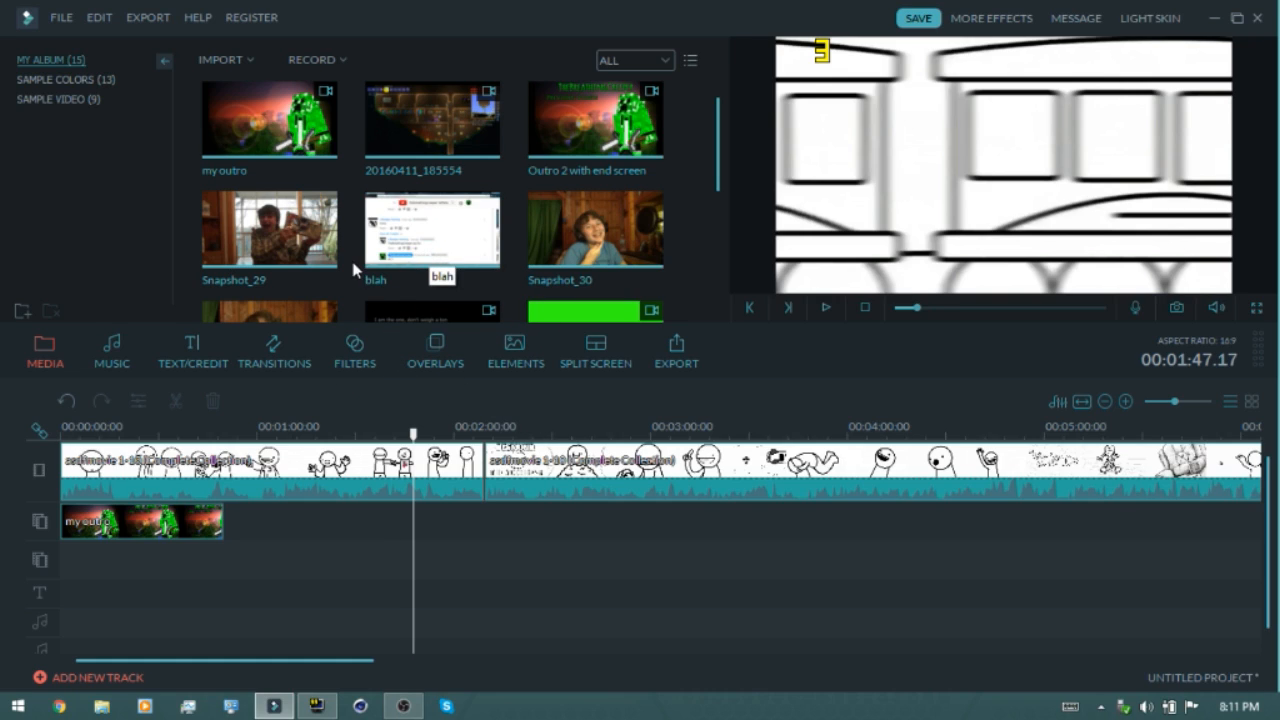
pyautogui.moveTo(335, 254); pyautogui.dragTo(418, 575)
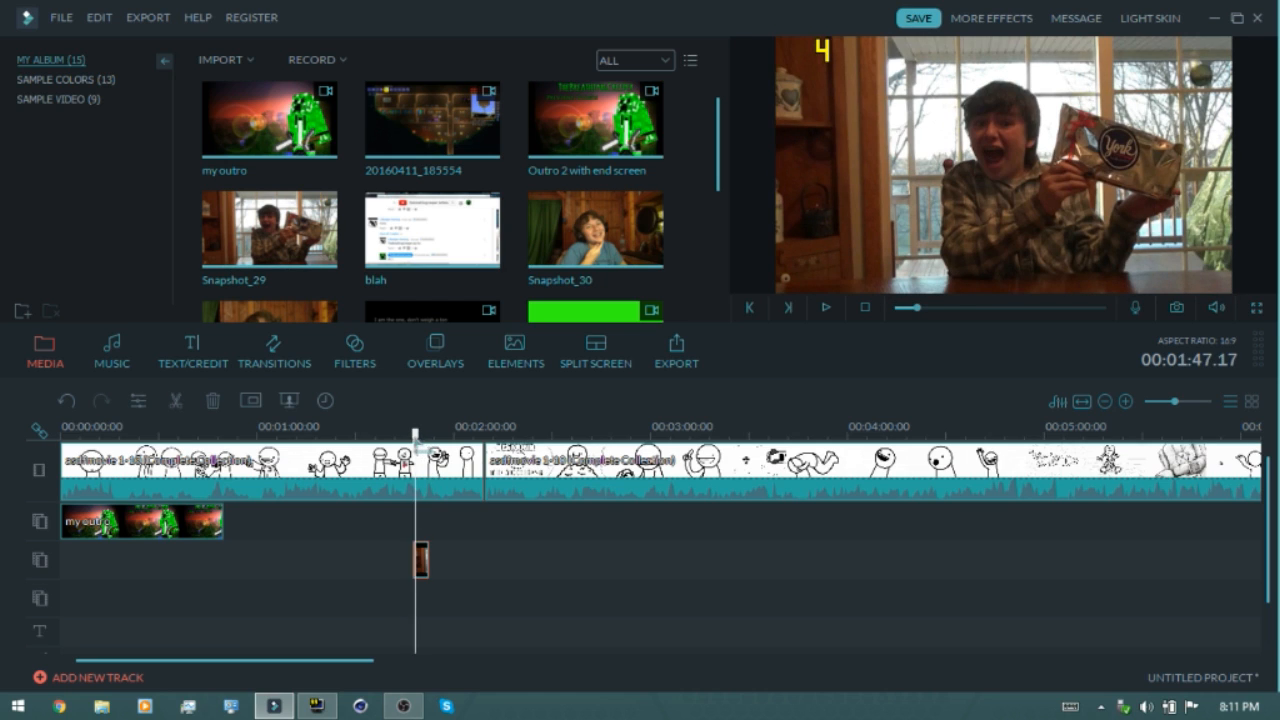
# Shrink the Snapshot_29 overlay into a small picture near the middle of the preview
pyautogui.press('alt')
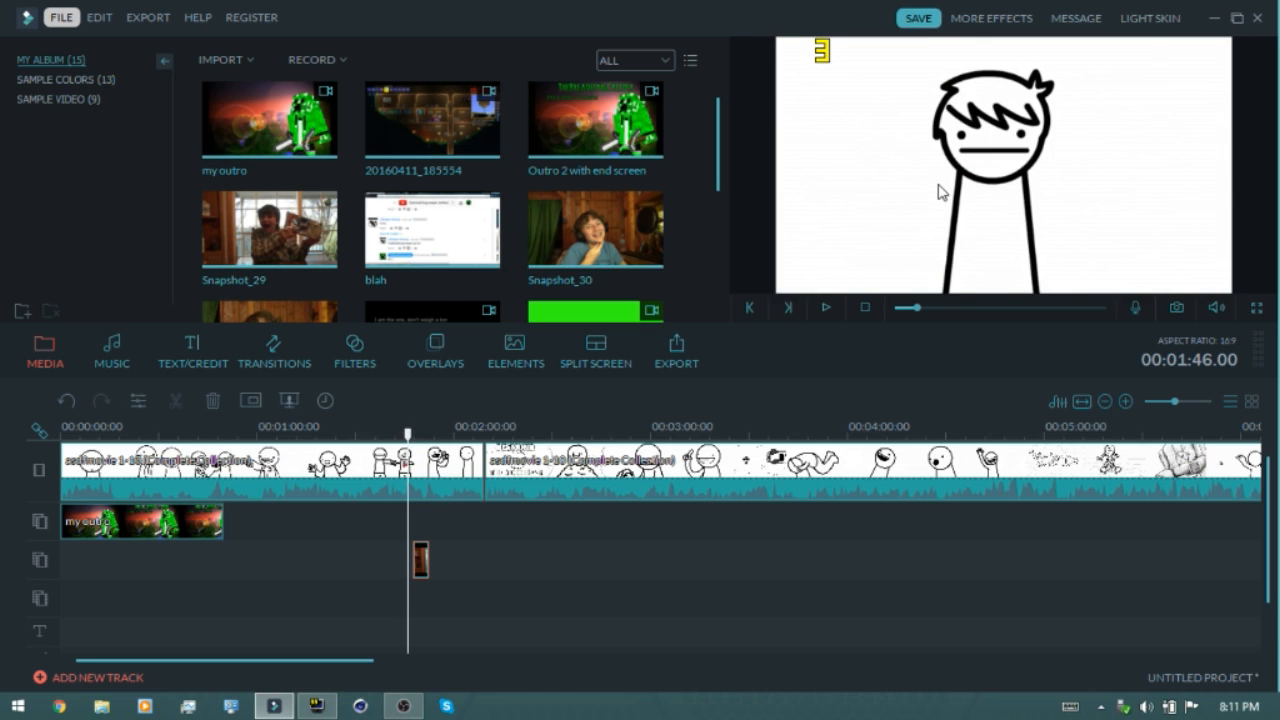
pyautogui.click(818, 64)
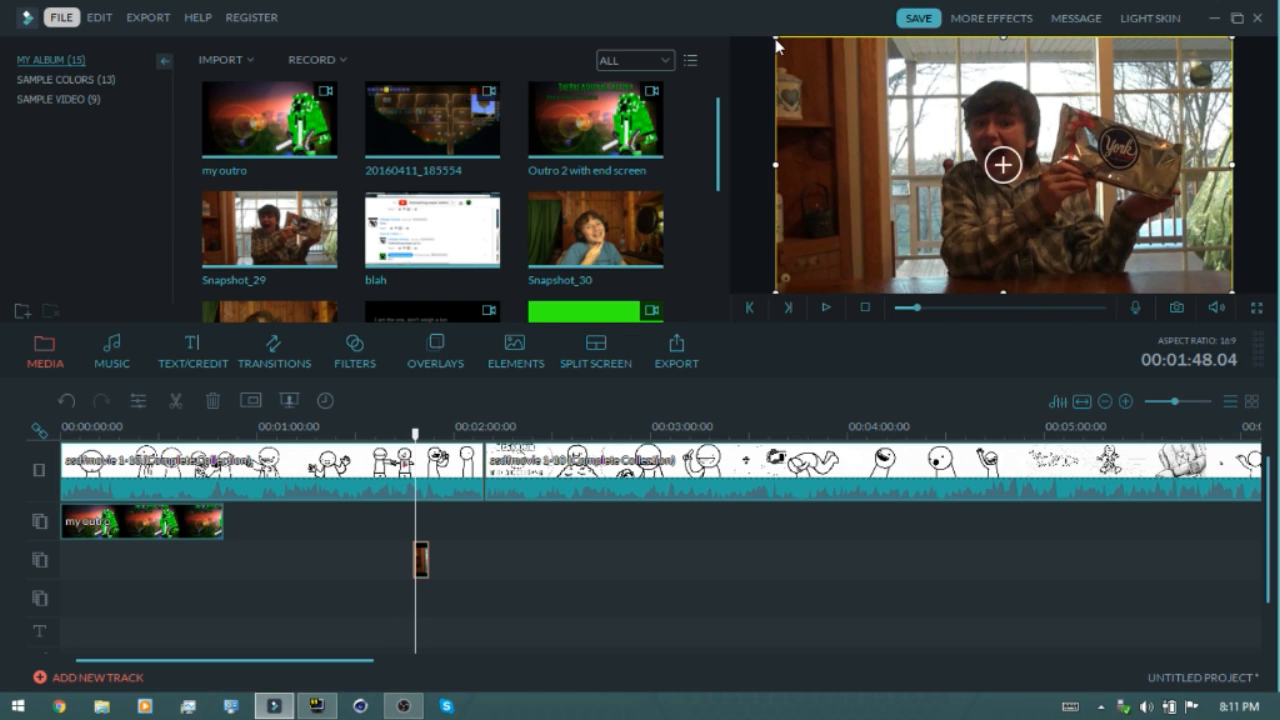
pyautogui.moveTo(778, 39); pyautogui.dragTo(796, 49)
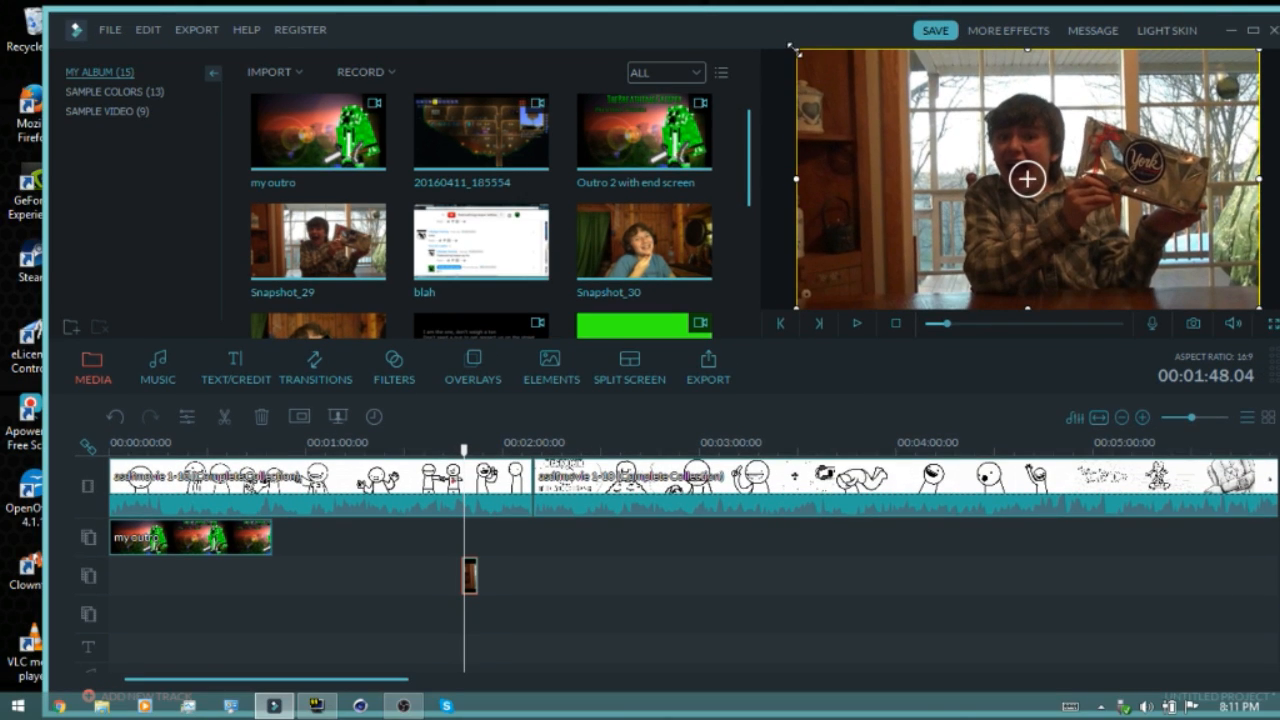
pyautogui.click(1252, 33)
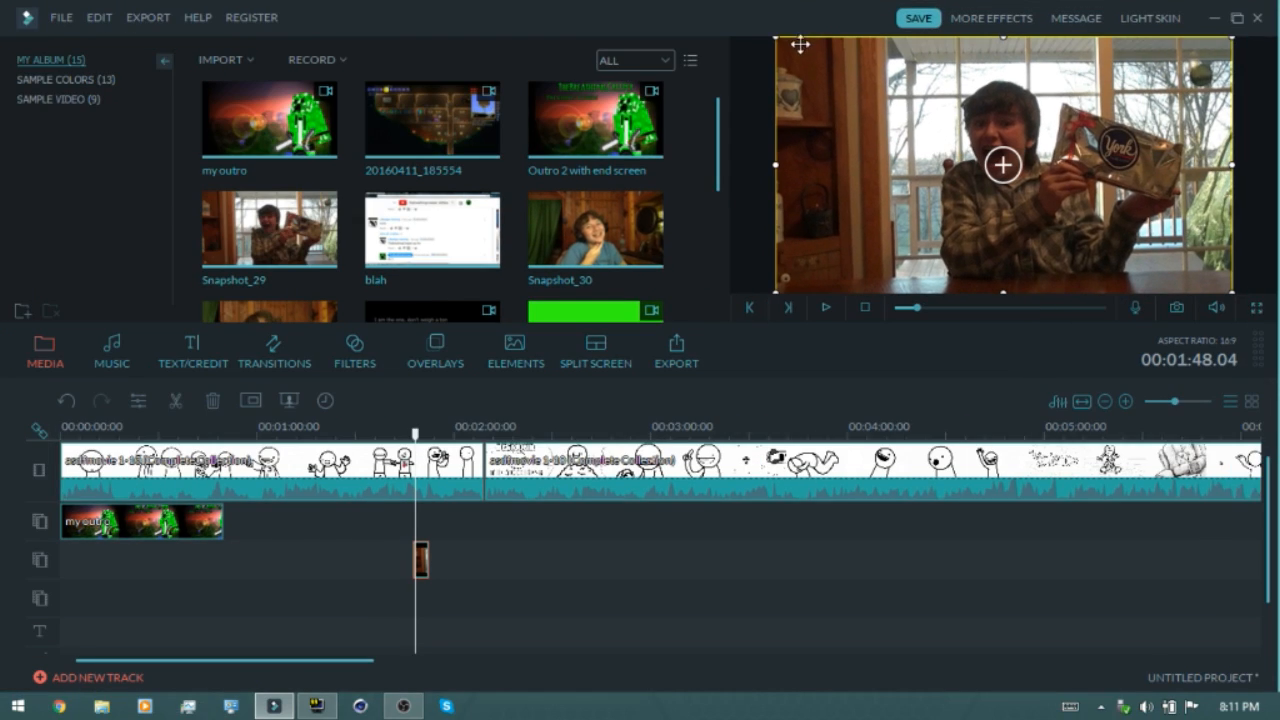
pyautogui.moveTo(776, 37); pyautogui.dragTo(928, 150)
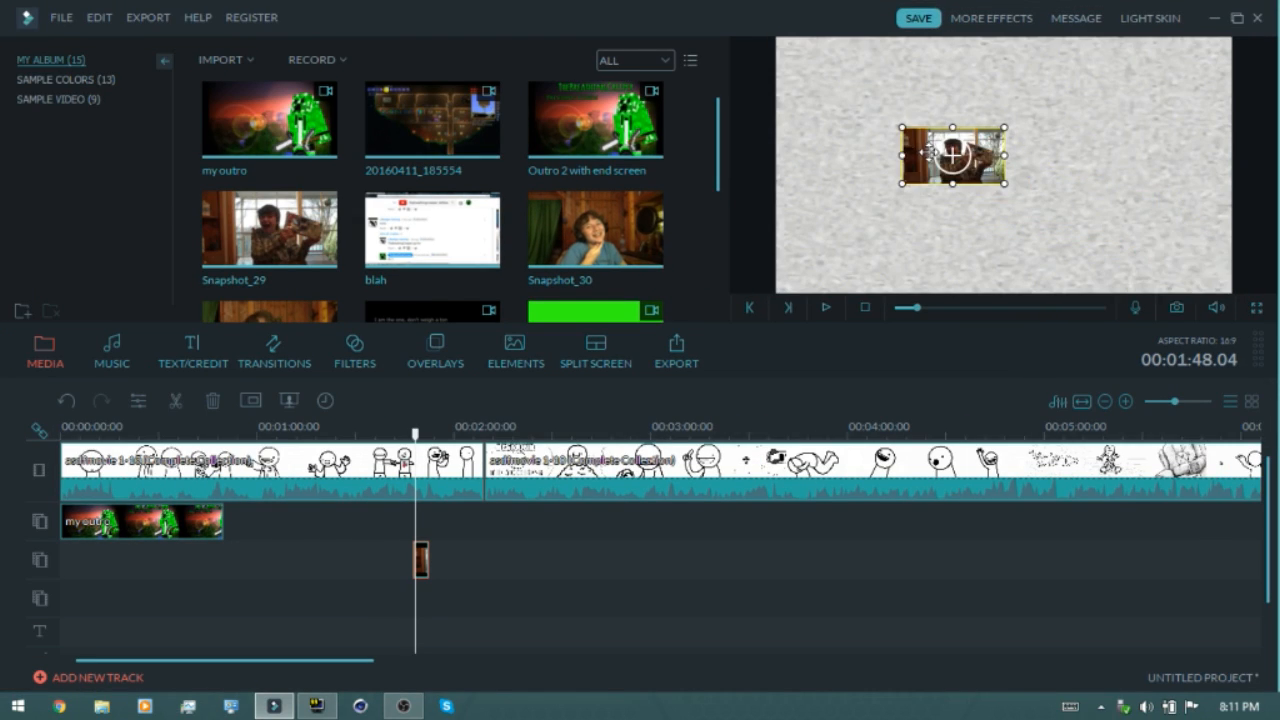
# Play the preview to check the Snapshot_29 overlay
pyautogui.press('space')
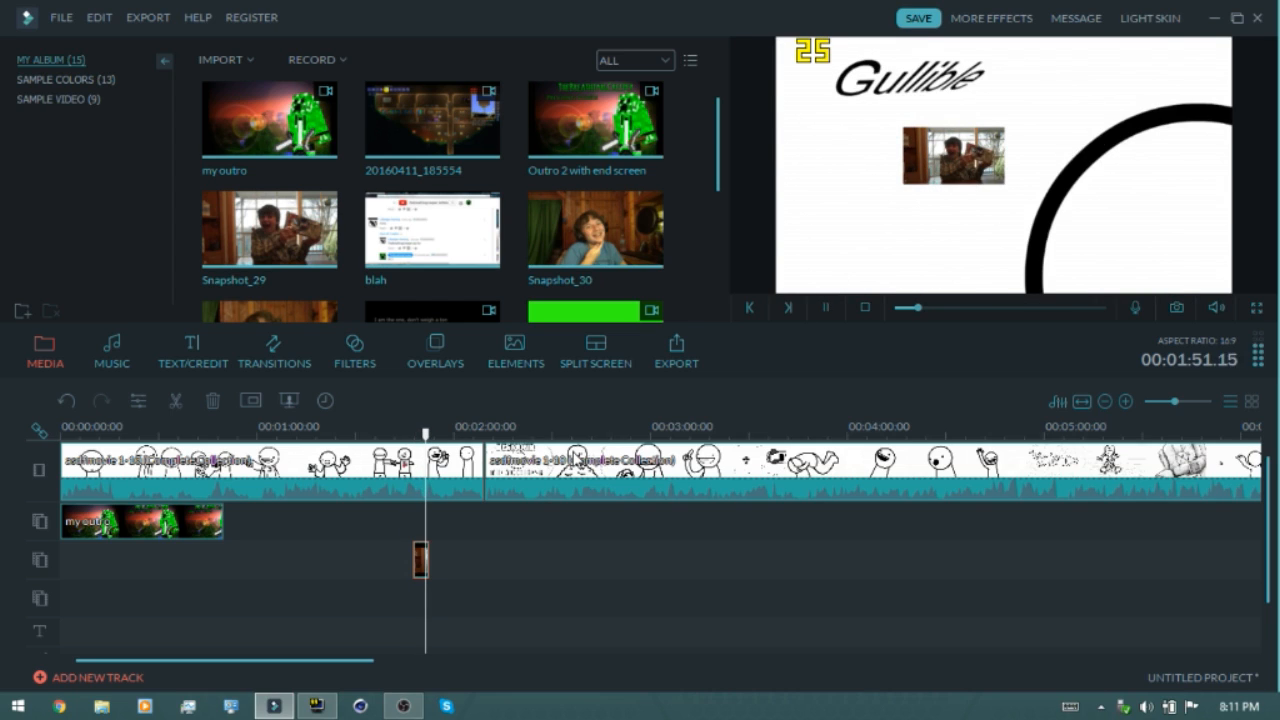
pyautogui.press('space')
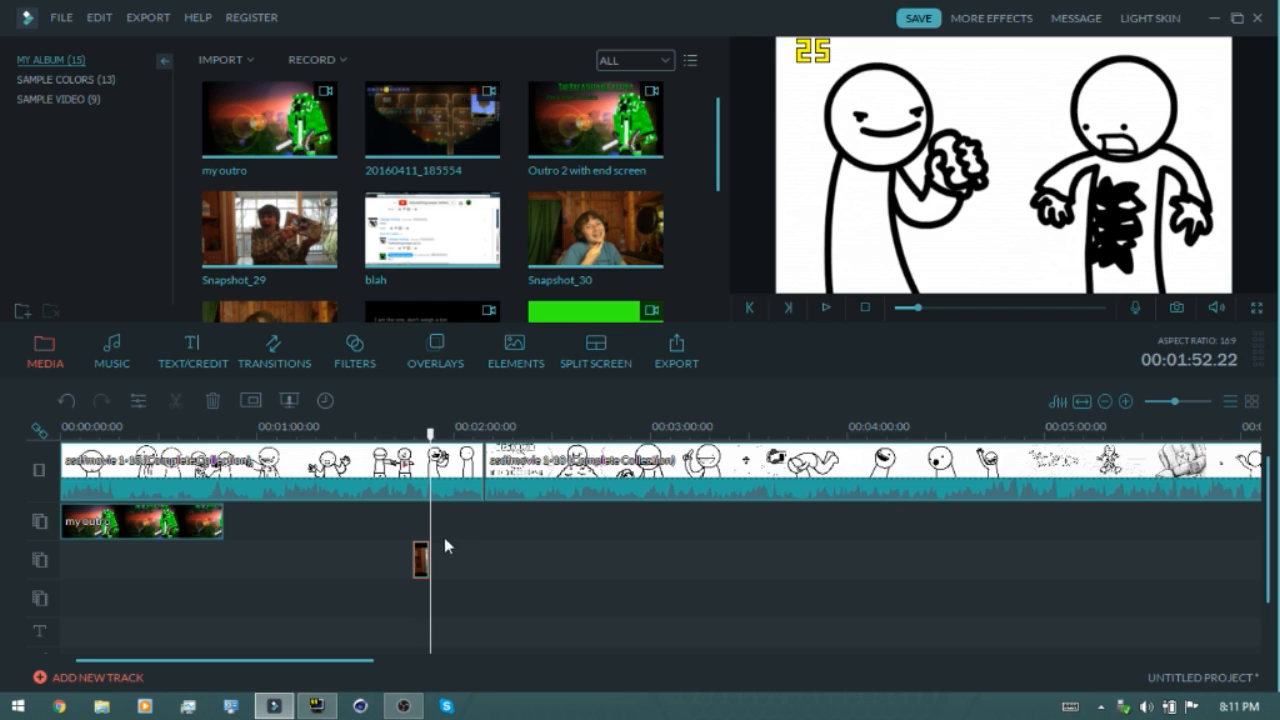
pyautogui.moveTo(430, 432); pyautogui.dragTo(412, 432)
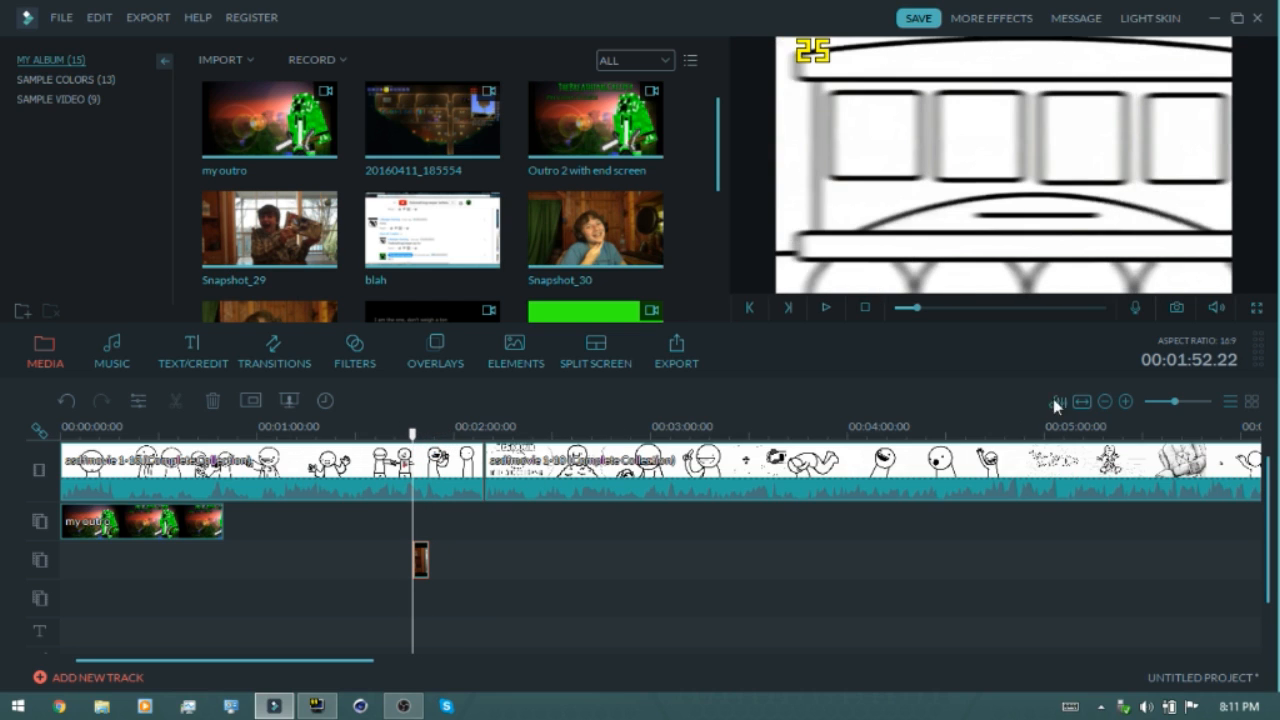
# Trim the Snapshot_29 overlay clip to a brief flash of about half a second
pyautogui.moveTo(1176, 401); pyautogui.dragTo(1189, 400)
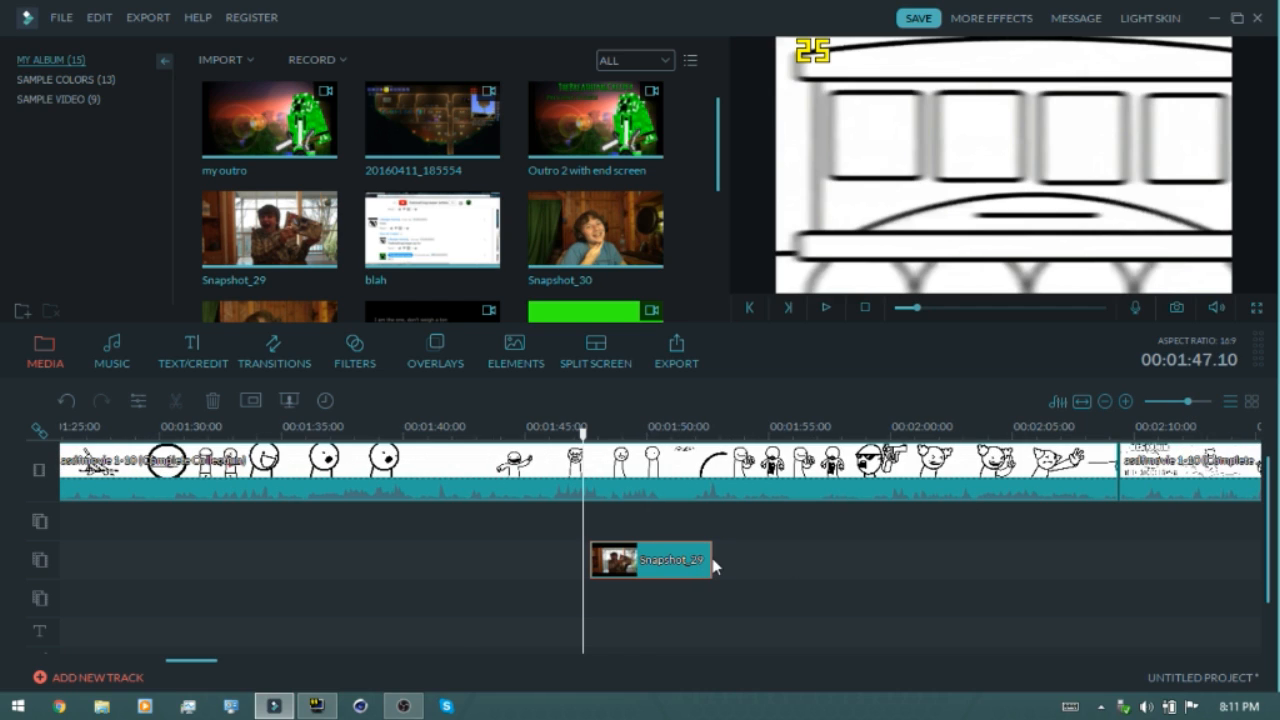
pyautogui.moveTo(710, 558); pyautogui.dragTo(600, 447)
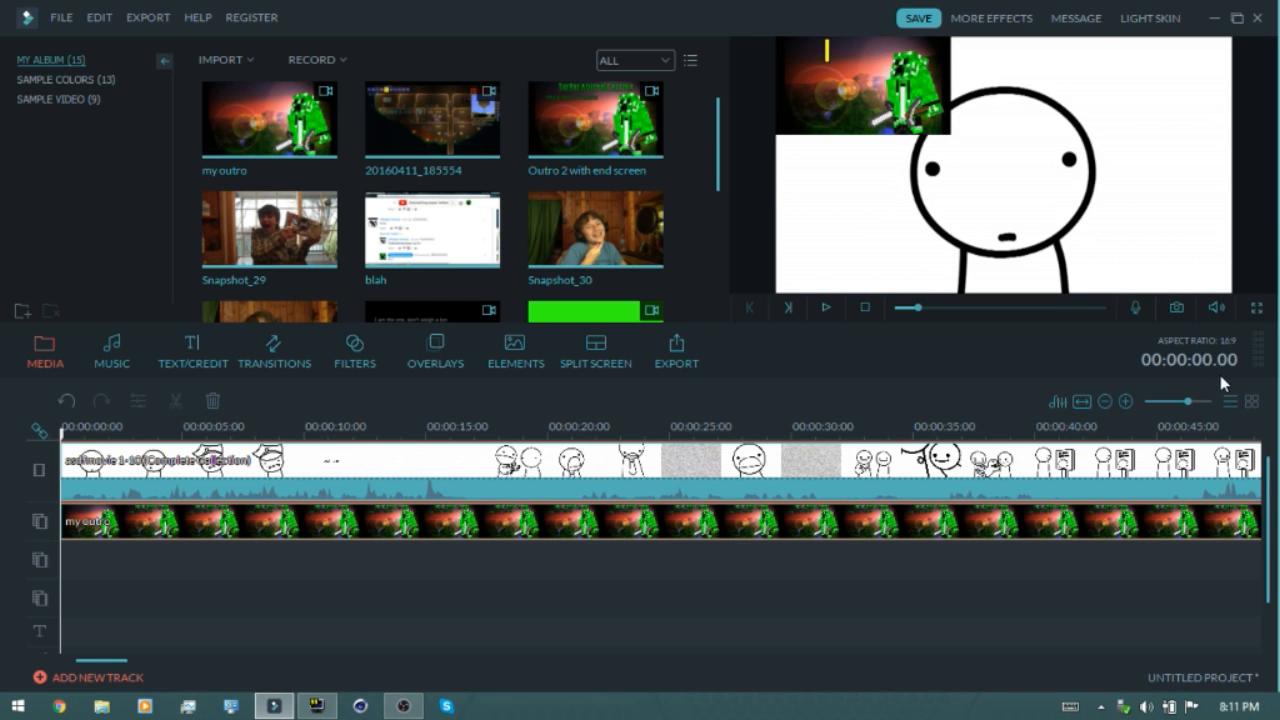
pyautogui.moveTo(1187, 401); pyautogui.dragTo(1177, 403)
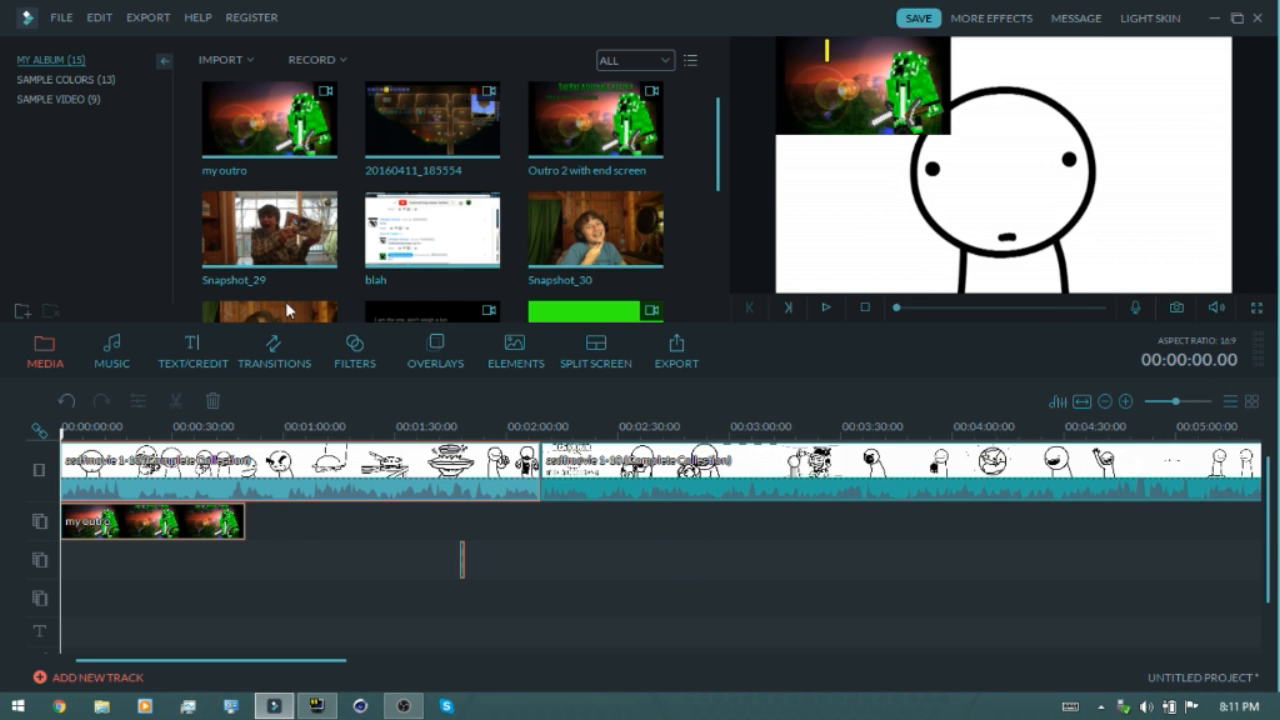
# Add the Opener 1 title to the text track at the 00:02:09.10 cut and open it for editing
pyautogui.click(117, 360)
pyautogui.click(195, 348)
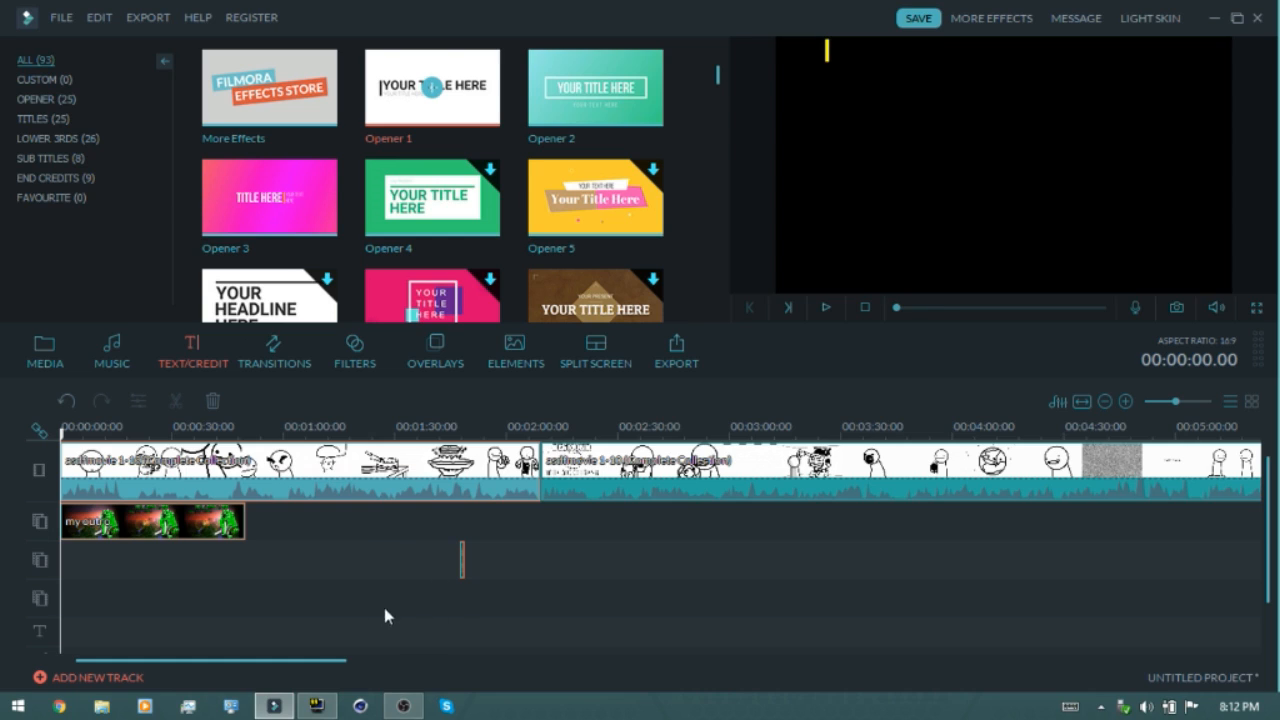
pyautogui.moveTo(388, 612)
pyautogui.mouseDown()
pyautogui.moveTo(218, 643)
pyautogui.moveTo(468, 628)
pyautogui.moveTo(377, 636)
pyautogui.moveTo(363, 529)
pyautogui.moveTo(376, 474)
pyautogui.moveTo(334, 458)
pyautogui.mouseUp()
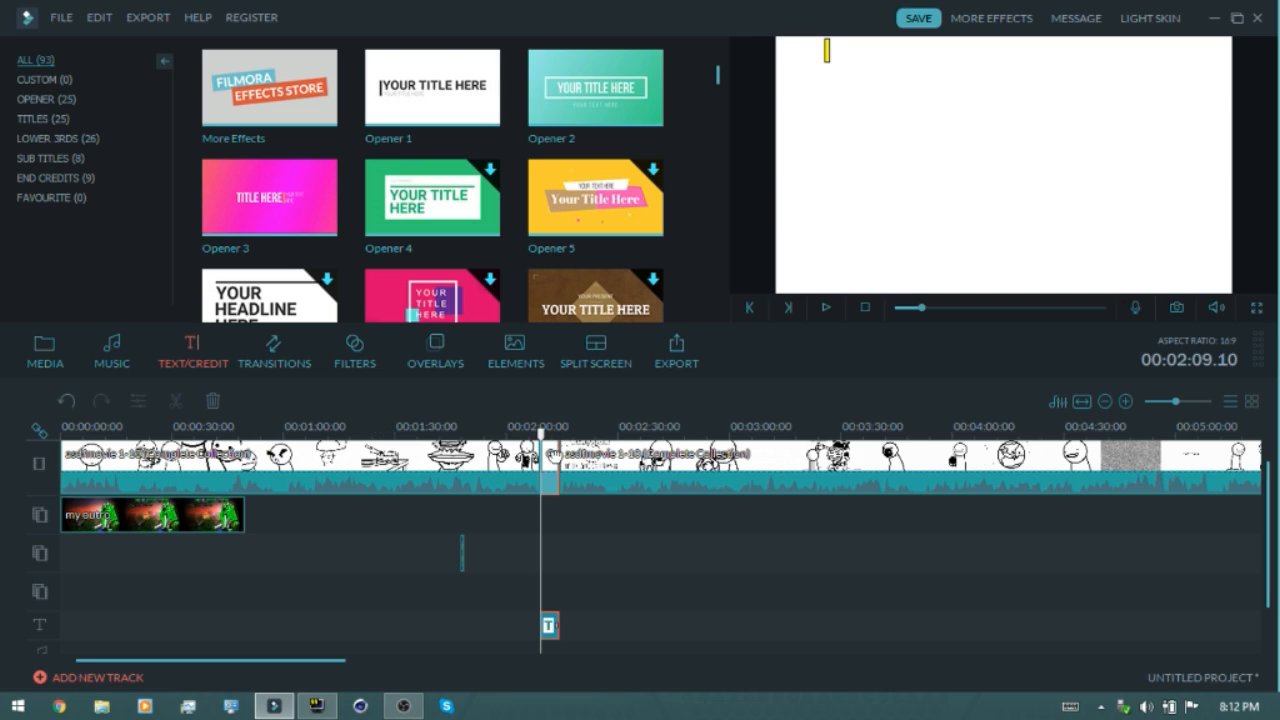
pyautogui.click(537, 432)
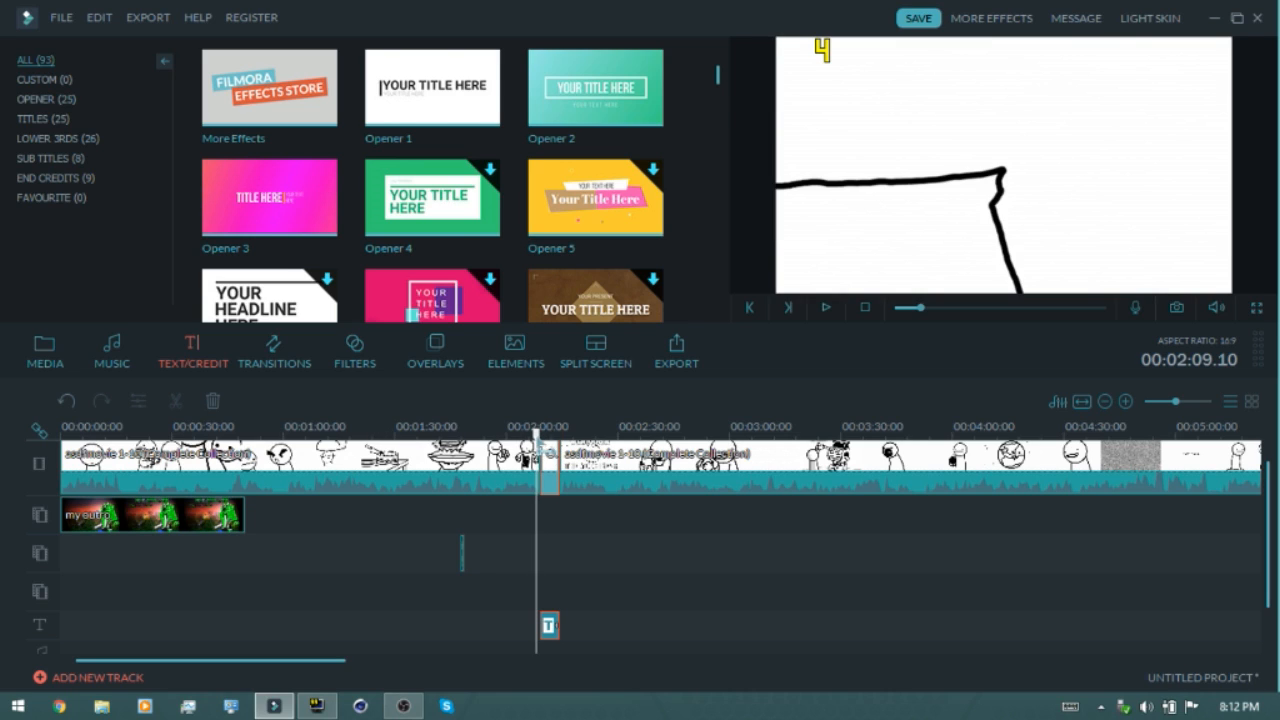
pyautogui.rightClick(549, 623)
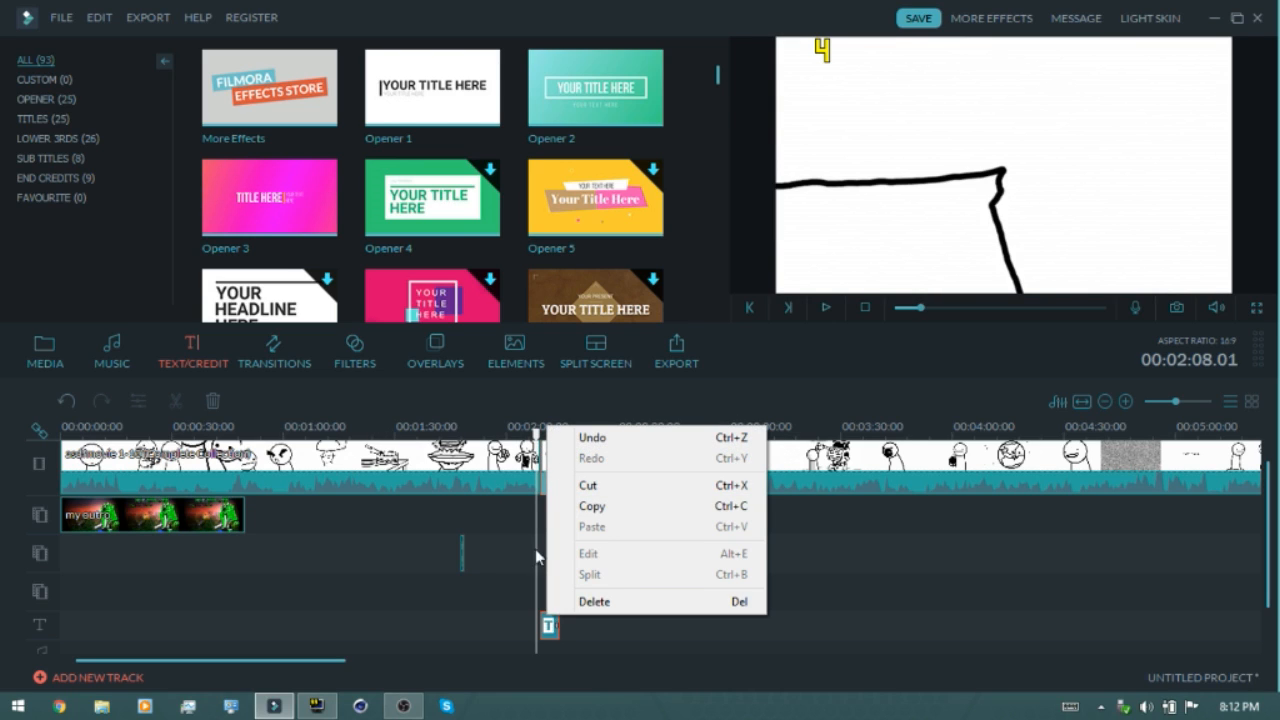
pyautogui.click(507, 503)
pyautogui.click(548, 428)
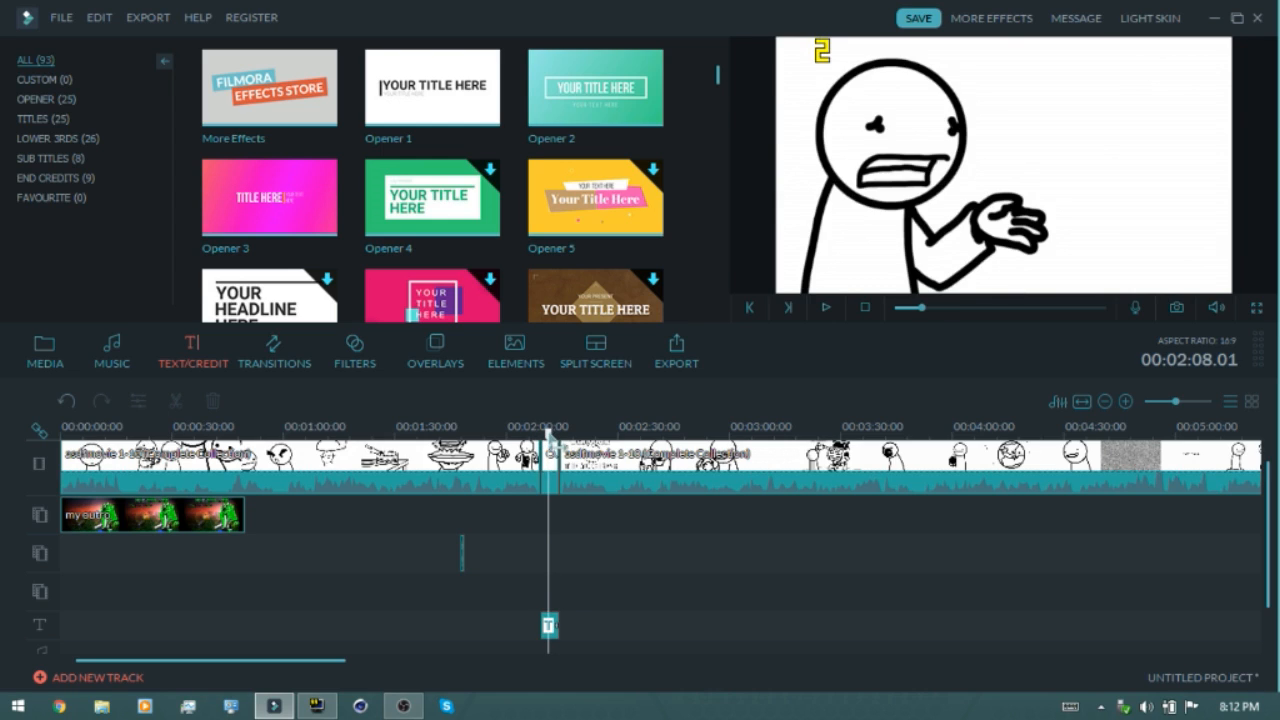
pyautogui.click(550, 626)
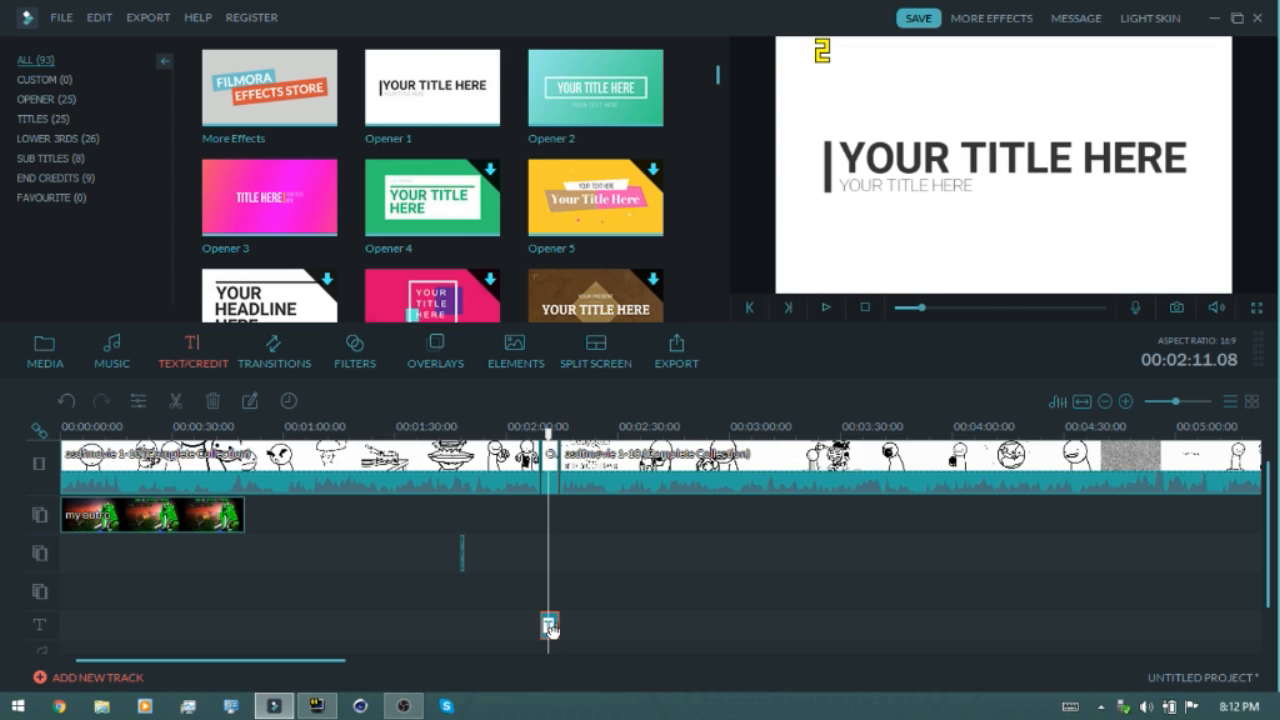
pyautogui.rightClick(550, 627)
pyautogui.click(571, 566)
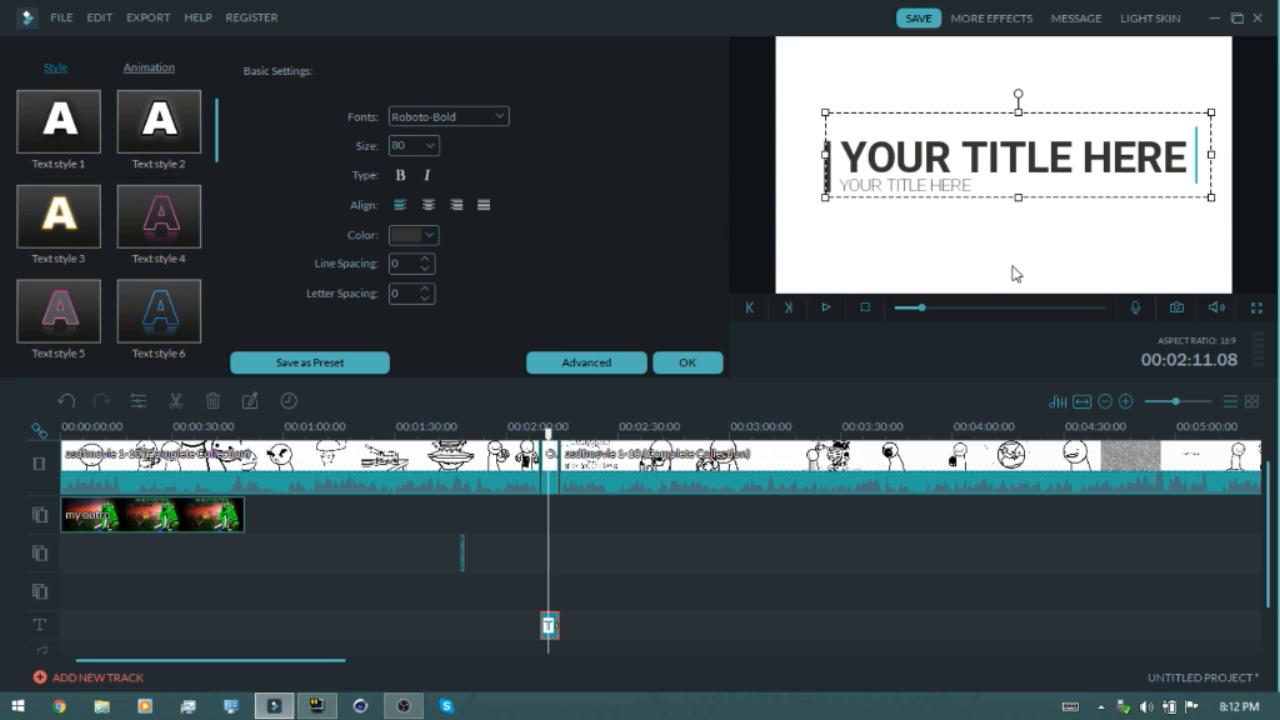
# Replace the main title text with "BOBBY !!!!"
pyautogui.press('BackSpace')
pyautogui.press('BackSpace')
pyautogui.press('BackSpace')
pyautogui.press('BackSpace')
pyautogui.press('BackSpace')
pyautogui.press('BackSpace')
pyautogui.press('BackSpace')
pyautogui.press('BackSpace')
pyautogui.press('BackSpace')
pyautogui.press('BackSpace')
pyautogui.press('BackSpace')
pyautogui.press('BackSpace')
pyautogui.press('BackSpace')
pyautogui.press('BackSpace')
pyautogui.press('BackSpace')
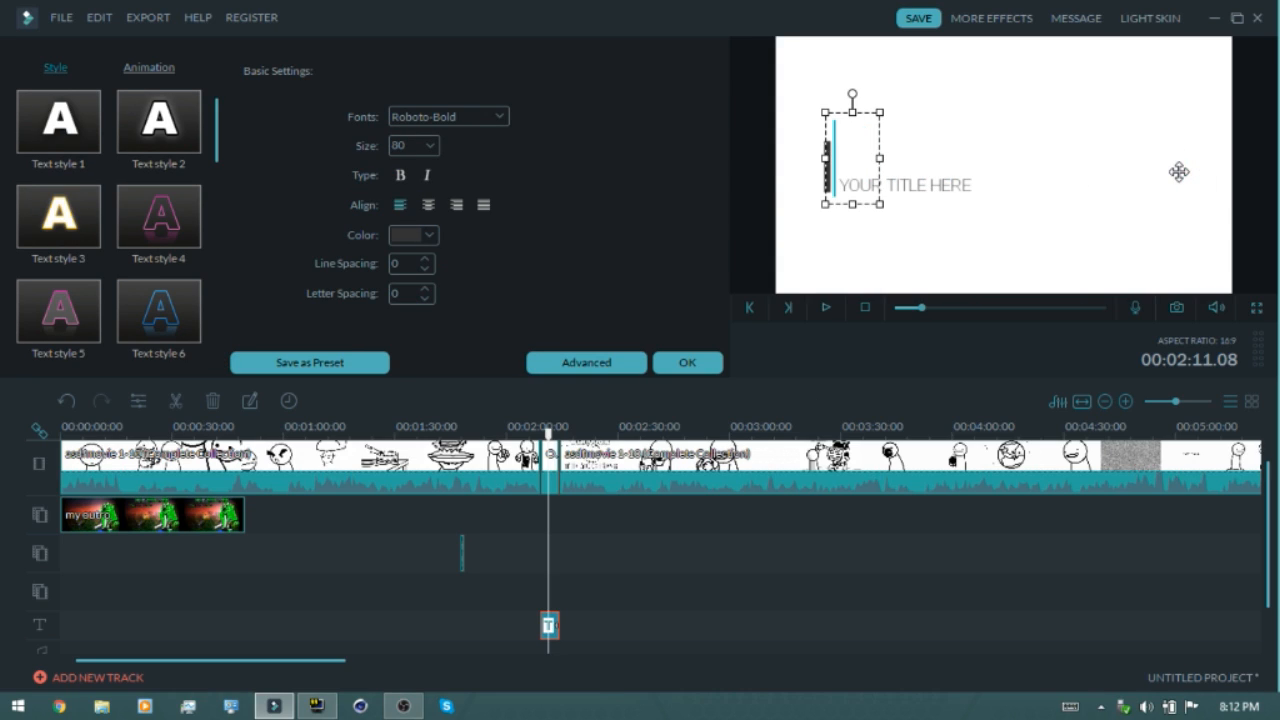
pyautogui.write('BOBBY !!!!')
# Replace the title's subtitle line with "LIFE!!"
pyautogui.click(909, 183)
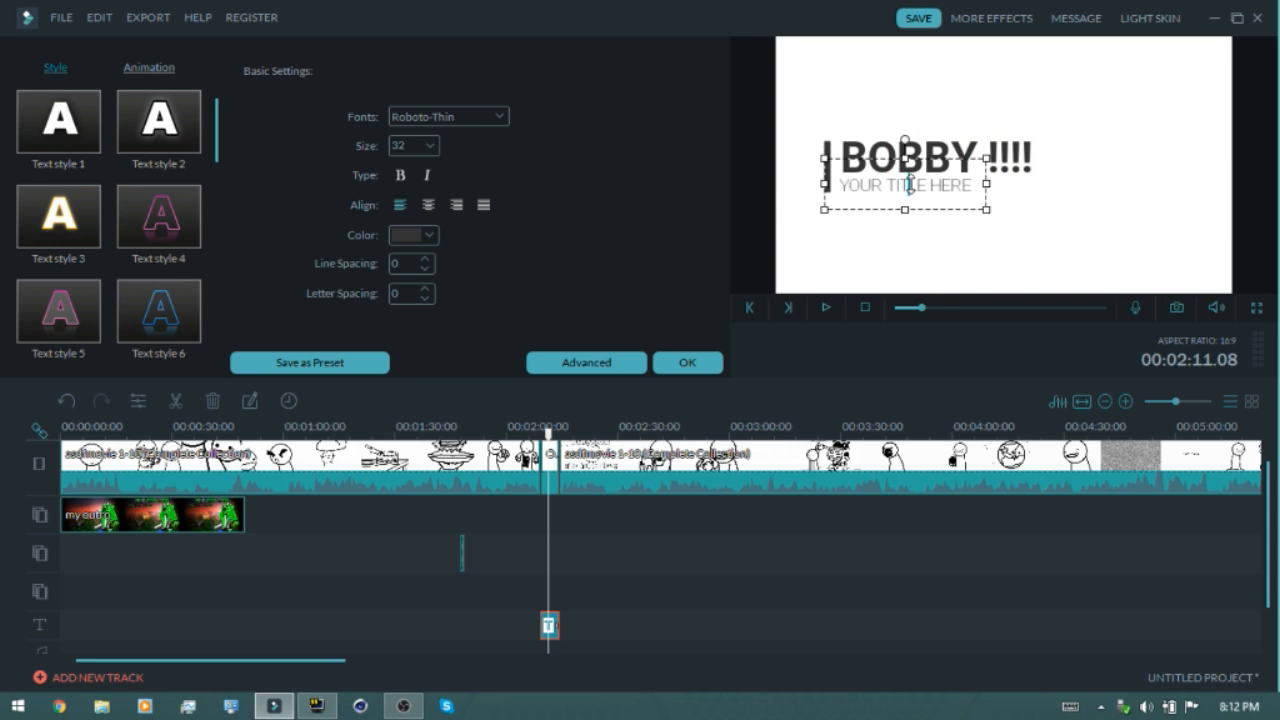
pyautogui.press('BackSpace')
pyautogui.press('BackSpace')
pyautogui.press('BackSpace')
pyautogui.press('BackSpace')
pyautogui.press('BackSpace')
pyautogui.press('BackSpace')
pyautogui.press('BackSpace')
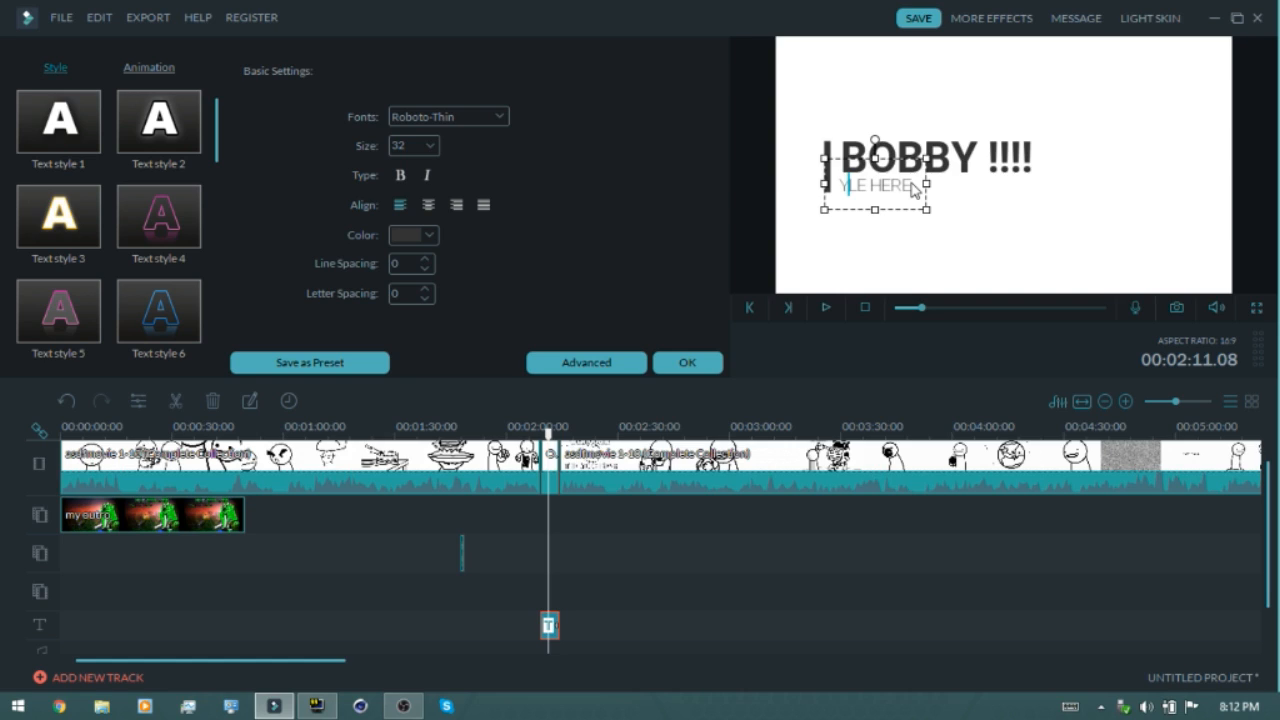
pyautogui.press('BackSpace')
pyautogui.press('BackSpace')
pyautogui.press('BackSpace')
pyautogui.press('BackSpace')
pyautogui.press('BackSpace')
pyautogui.press('BackSpace')
pyautogui.press('BackSpace')
pyautogui.press('BackSpace')
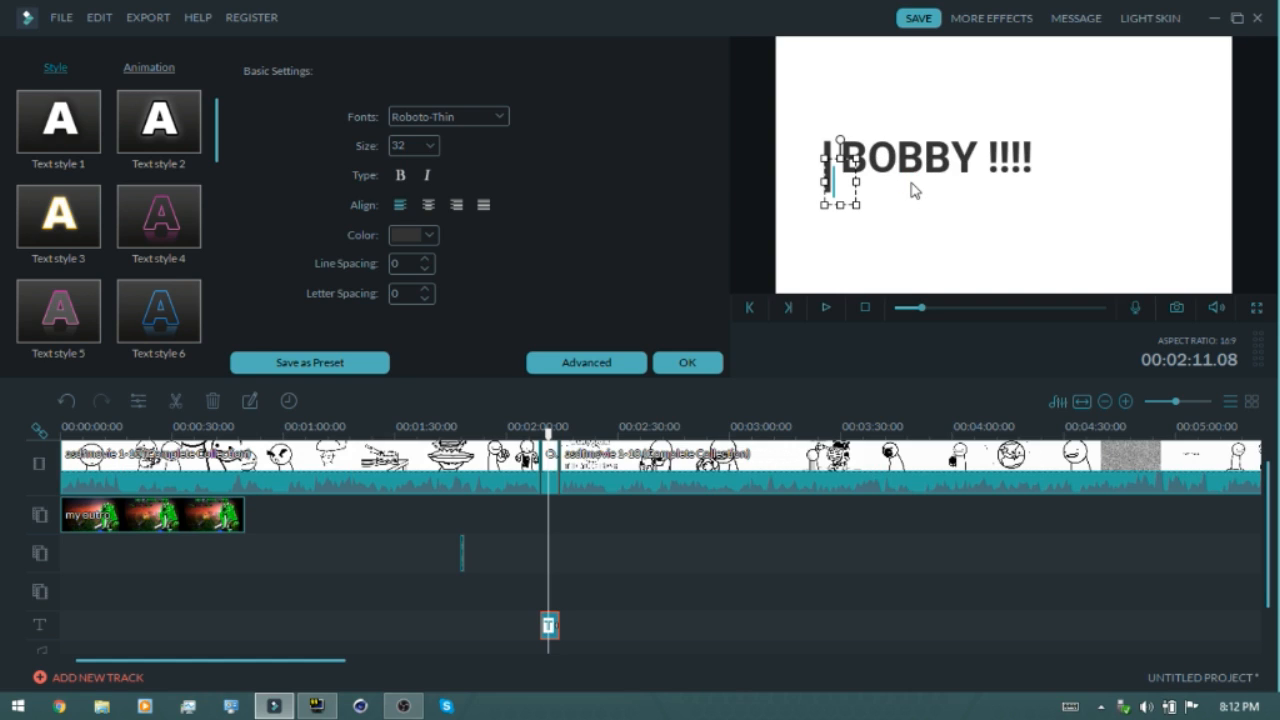
pyautogui.write('LIFE!!')
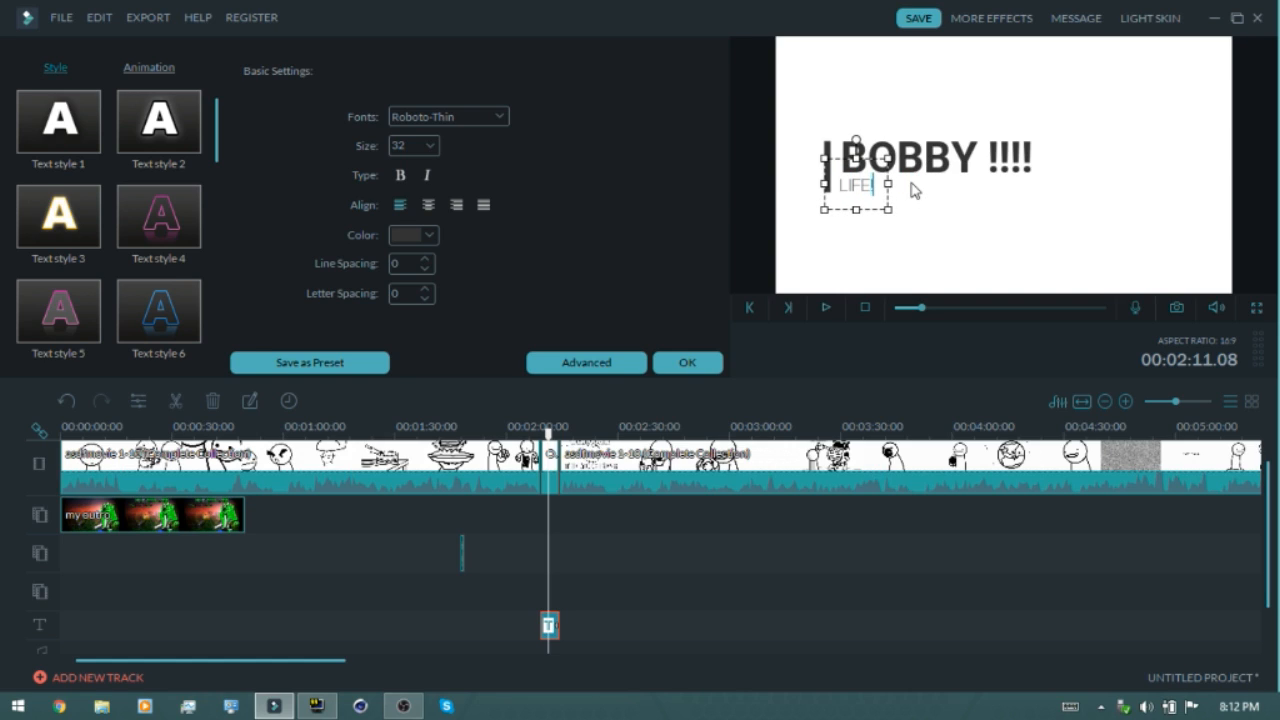
# Play the title over the clip and apply the text edits
pyautogui.click(933, 234)
pyautogui.moveTo(548, 438); pyautogui.dragTo(536, 438)
pyautogui.click(825, 307)
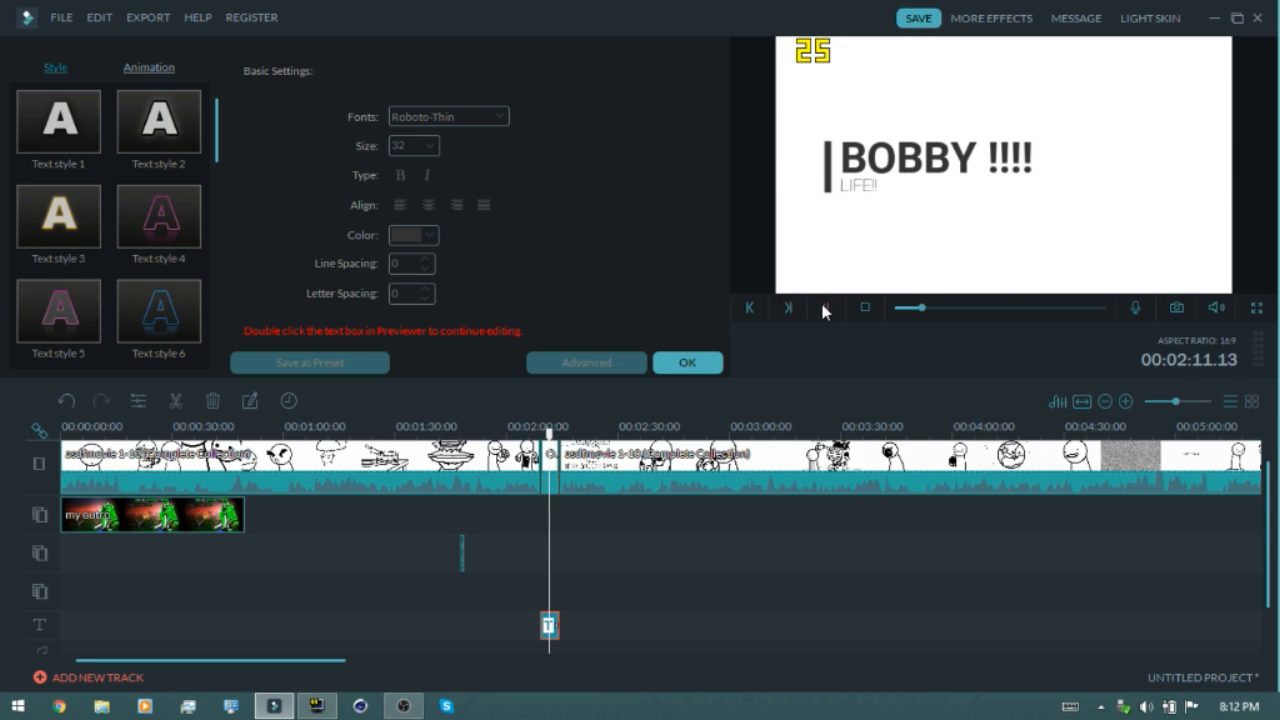
pyautogui.click(822, 310)
pyautogui.click(705, 362)
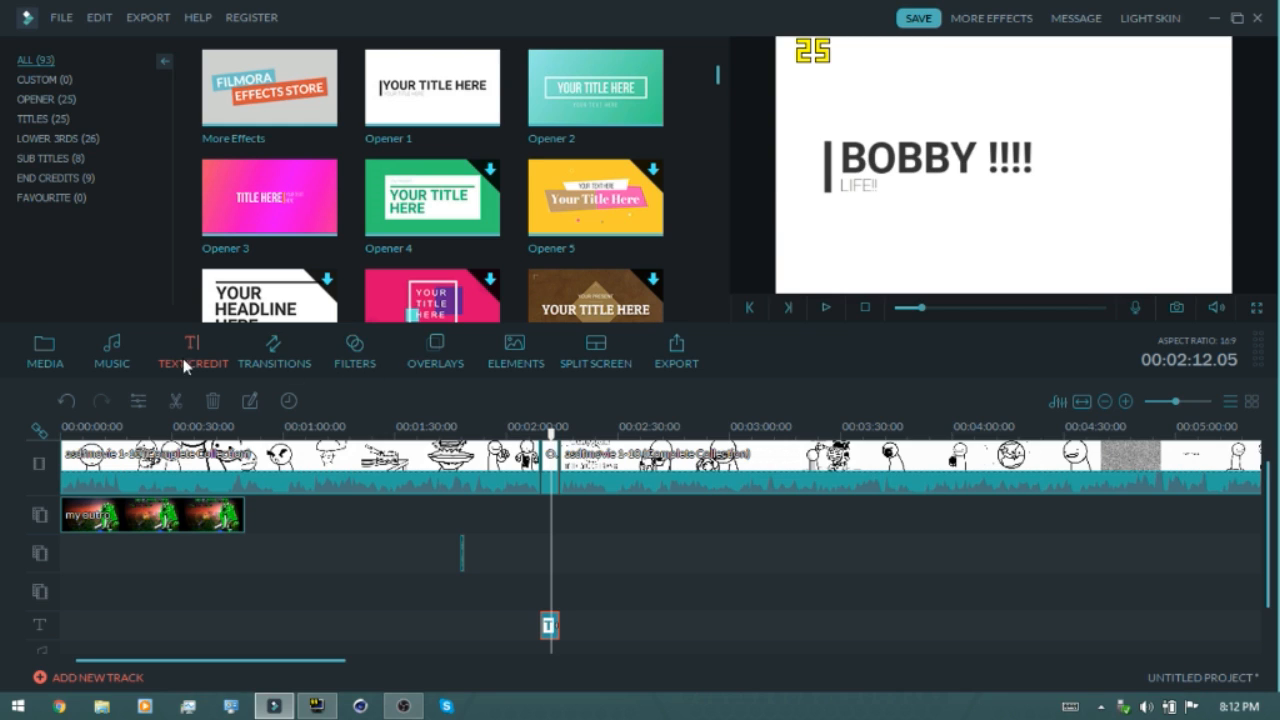
# Add the Censor Beep 5 Seconds sound to the music track at the title's position and play it back
pyautogui.click(124, 350)
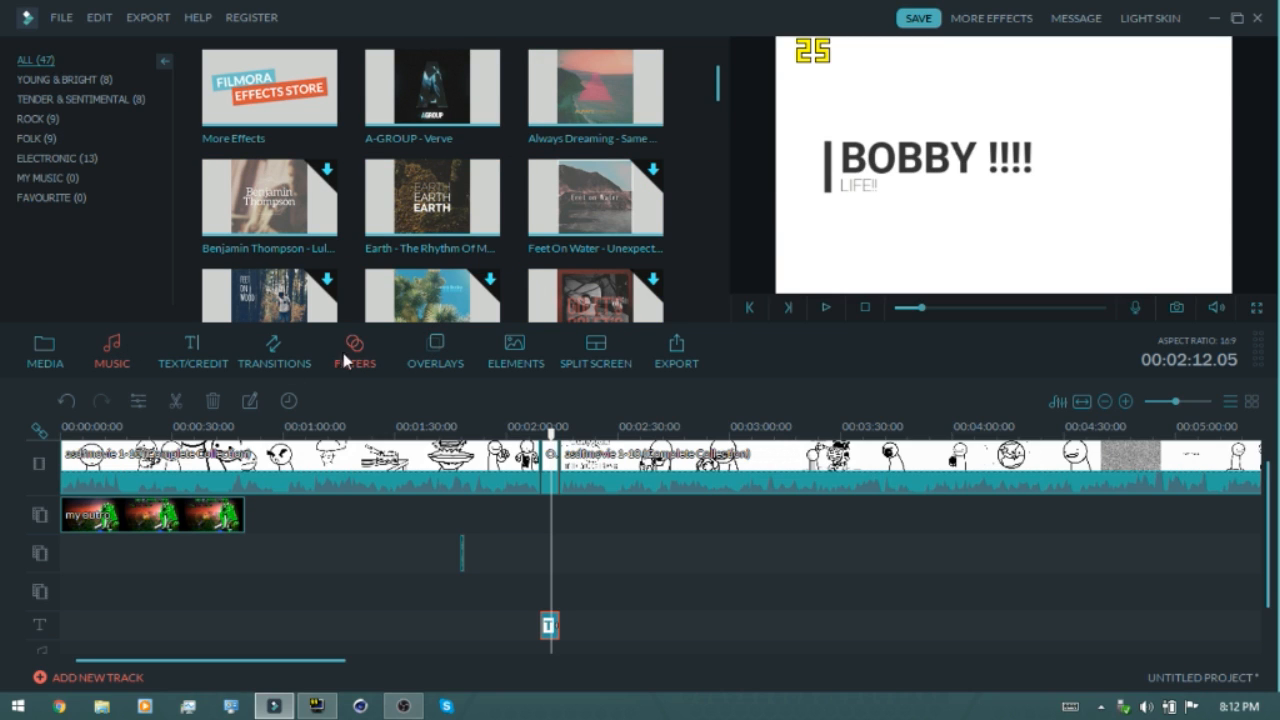
pyautogui.click(60, 345)
pyautogui.click(433, 228)
pyautogui.scroll(-4, 430, 240)
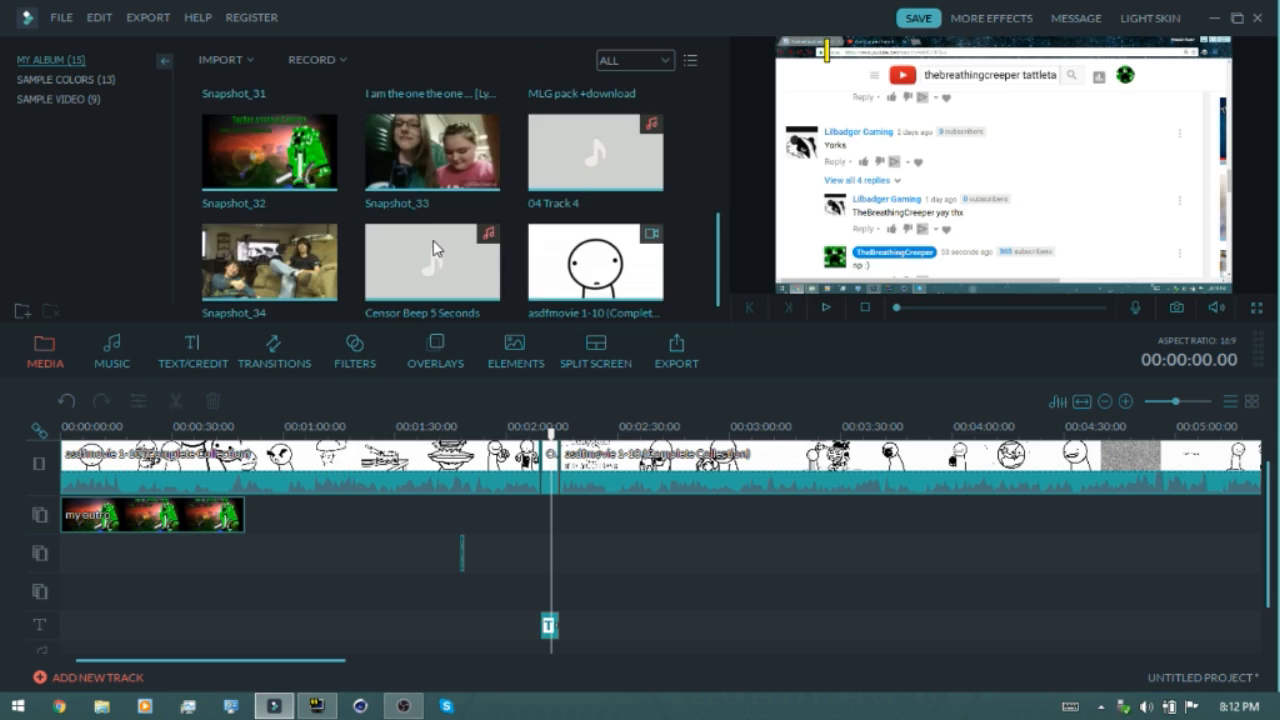
pyautogui.moveTo(470, 291); pyautogui.dragTo(548, 621)
pyautogui.click(540, 428)
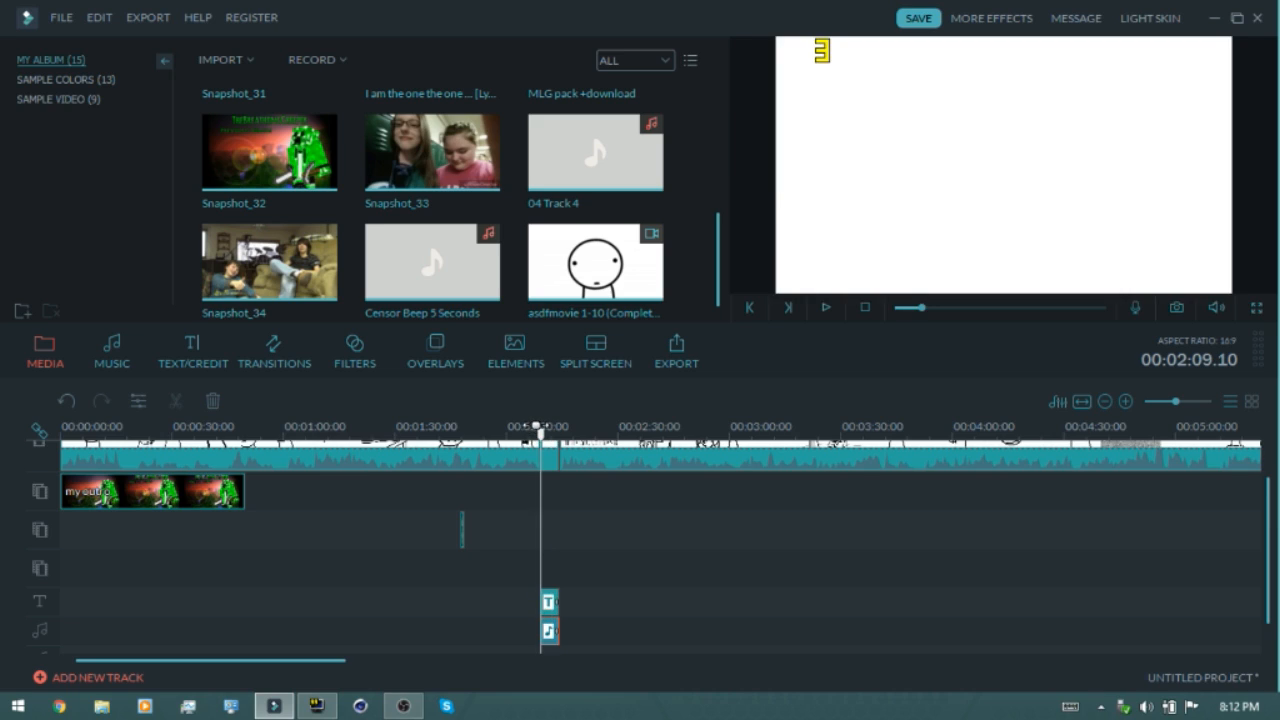
pyautogui.click(825, 308)
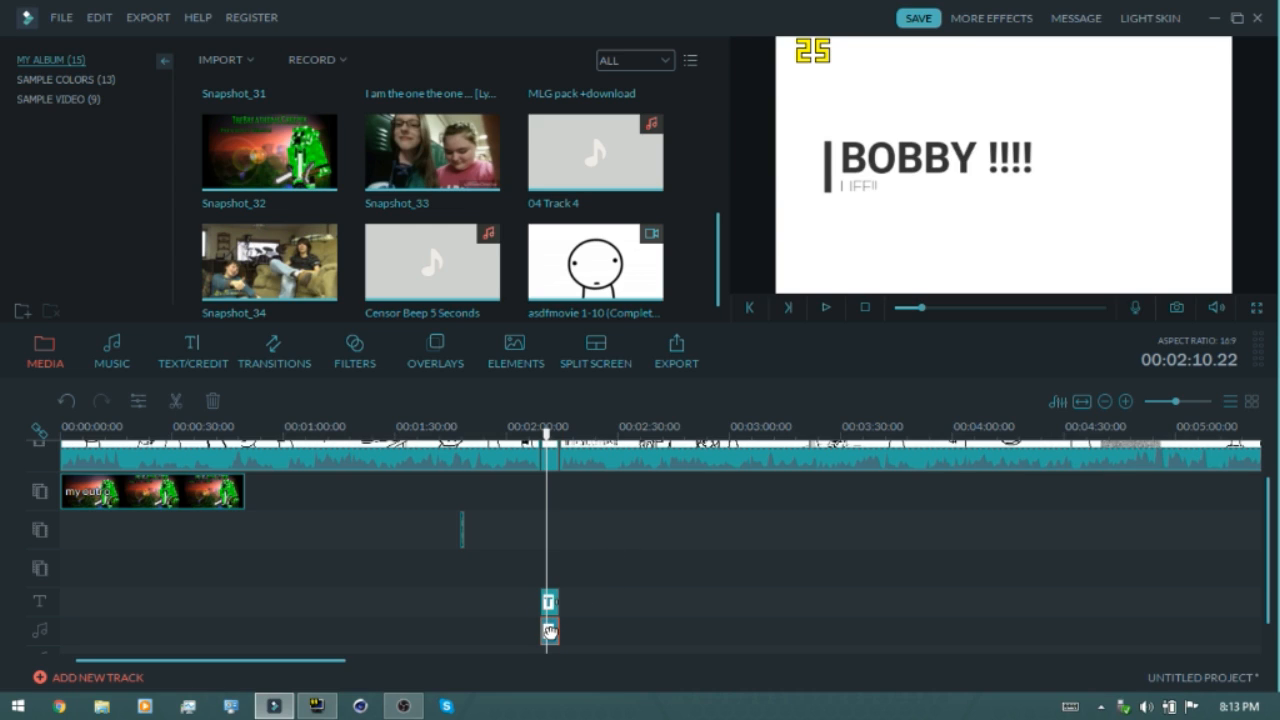
# Split the censor beep clip at the playhead
pyautogui.rightClick(546, 630)
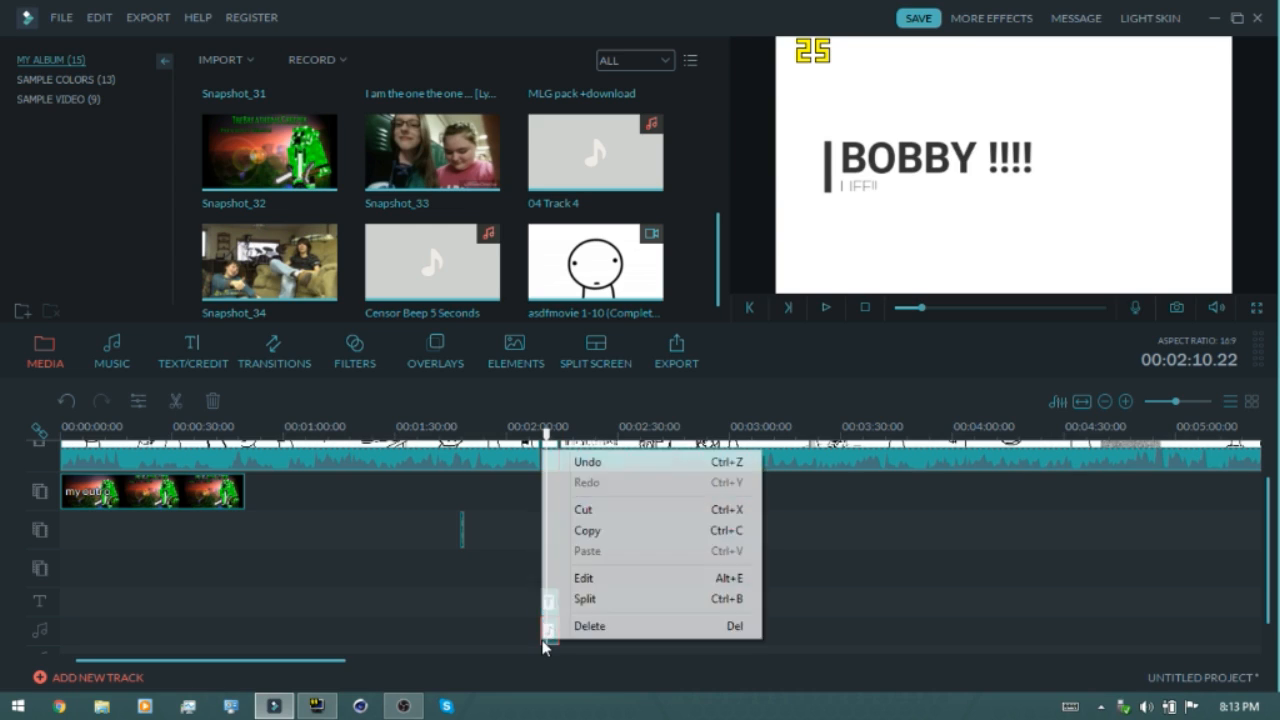
pyautogui.click(578, 599)
pyautogui.scroll(1, 366, 522)
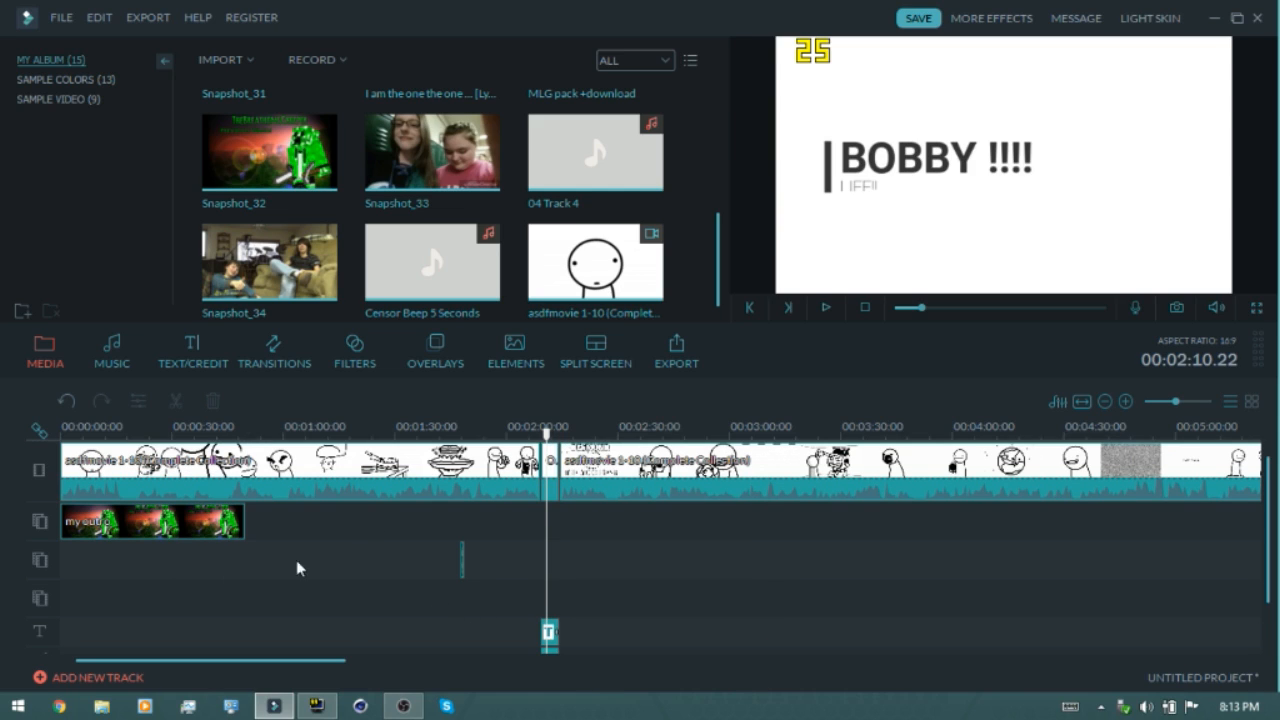
pyautogui.scroll(-1, 502, 554)
# Edit the beep clip's audio to speed 2, volume 11 and pitch 12, and play it back over the title
pyautogui.click(546, 613)
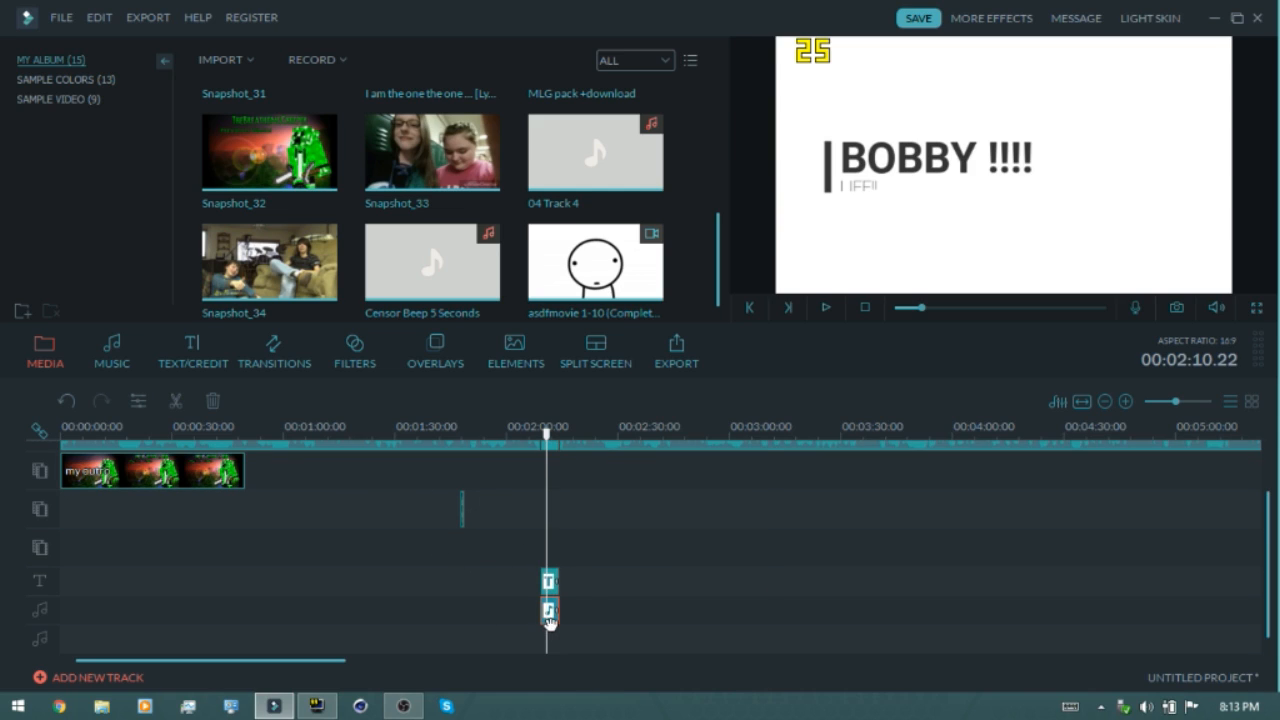
pyautogui.rightClick(548, 619)
pyautogui.click(568, 562)
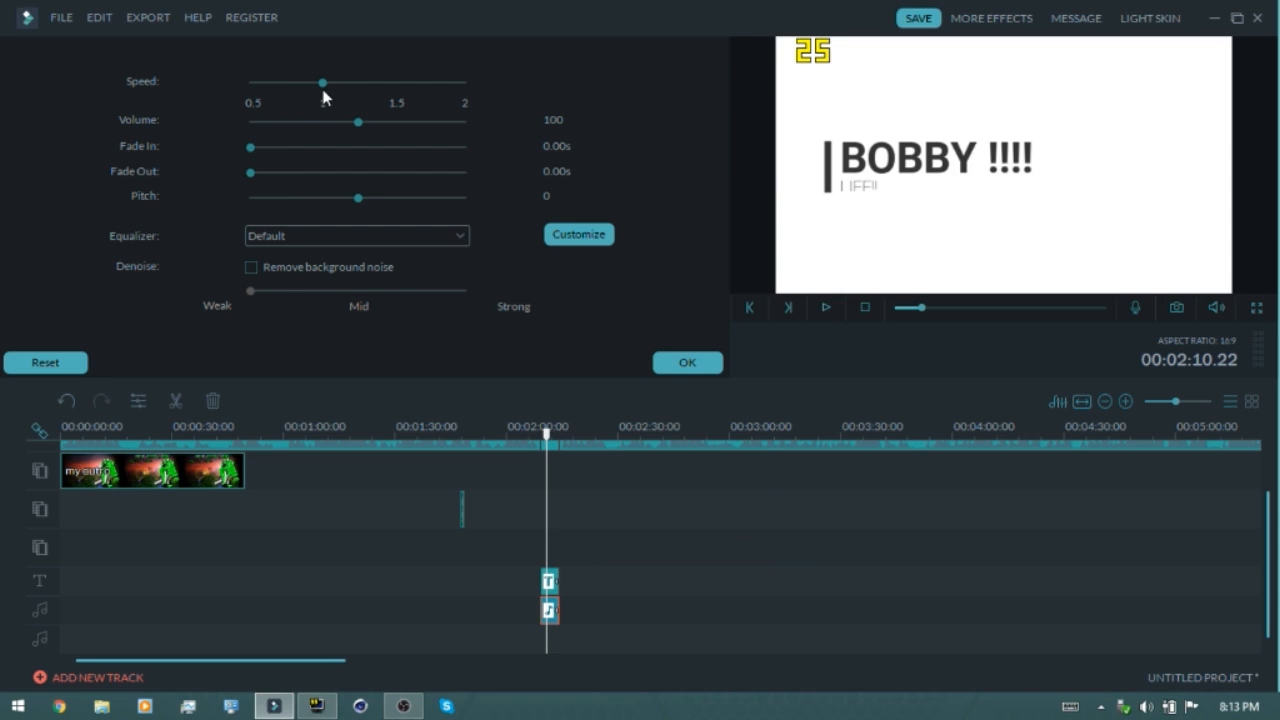
pyautogui.moveTo(428, 82); pyautogui.dragTo(524, 123)
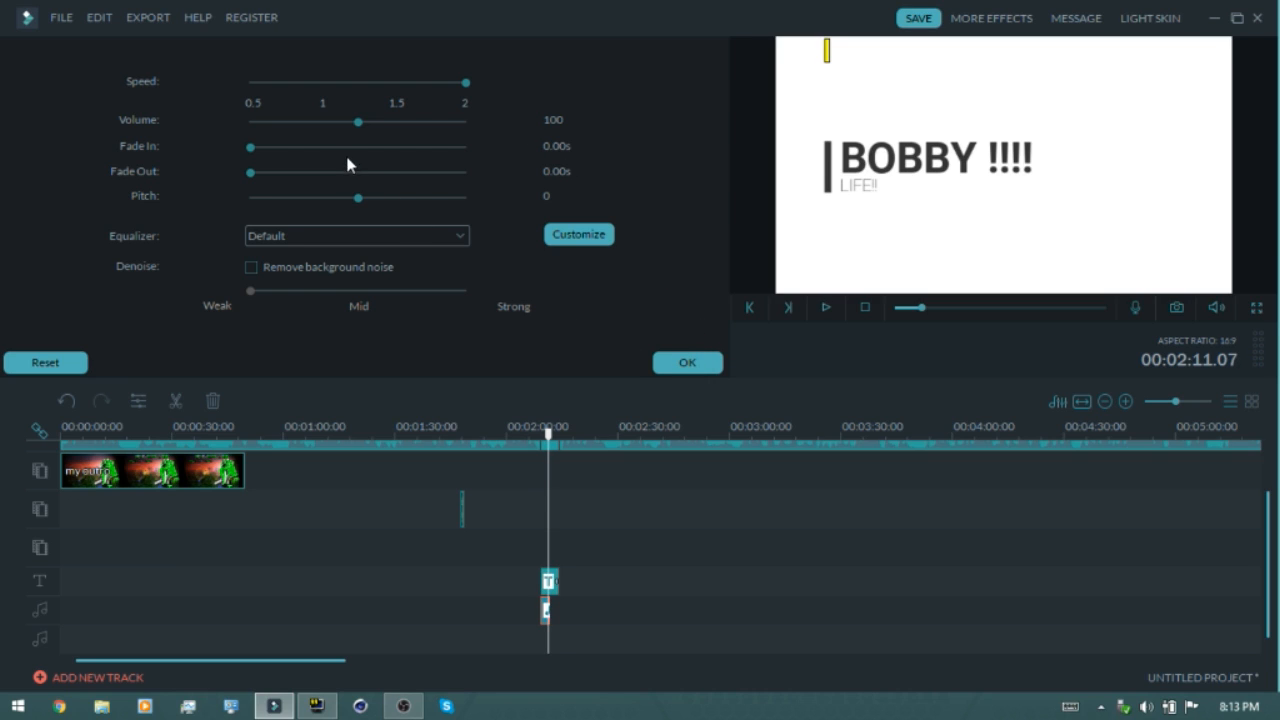
pyautogui.moveTo(356, 125); pyautogui.dragTo(262, 140)
pyautogui.moveTo(359, 203); pyautogui.dragTo(456, 215)
pyautogui.moveTo(548, 432); pyautogui.dragTo(540, 435)
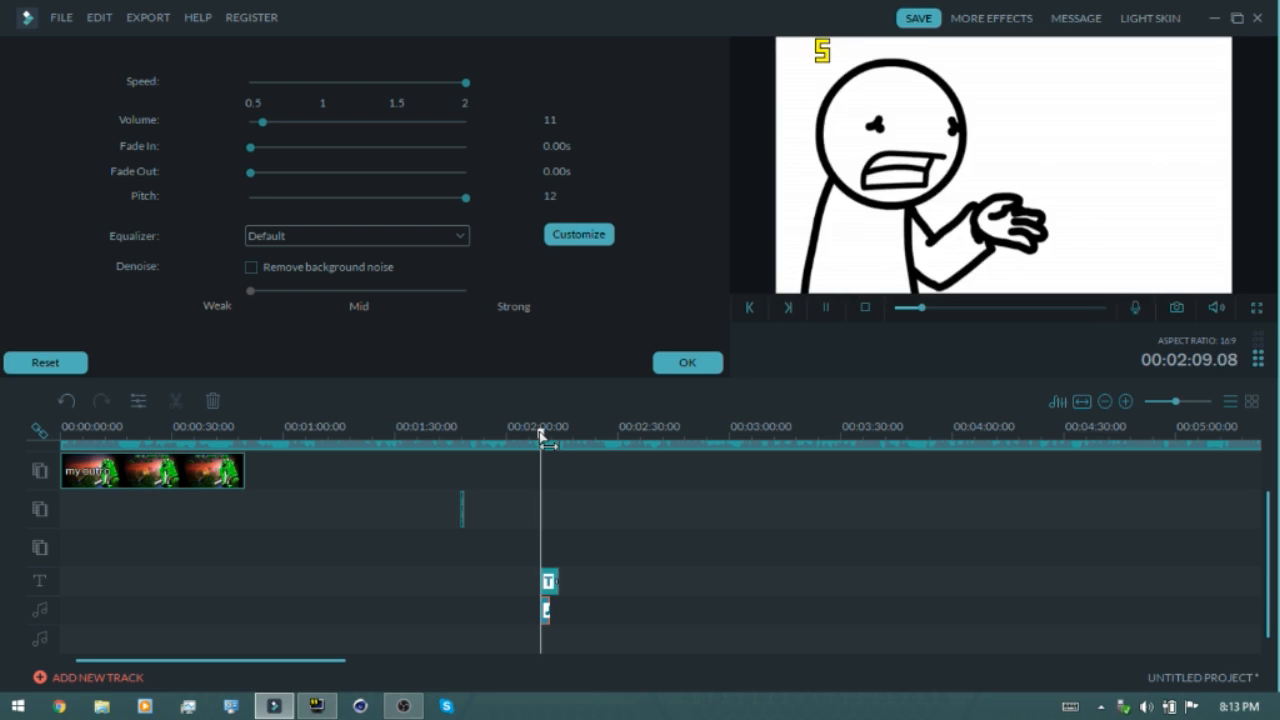
pyautogui.press('space')
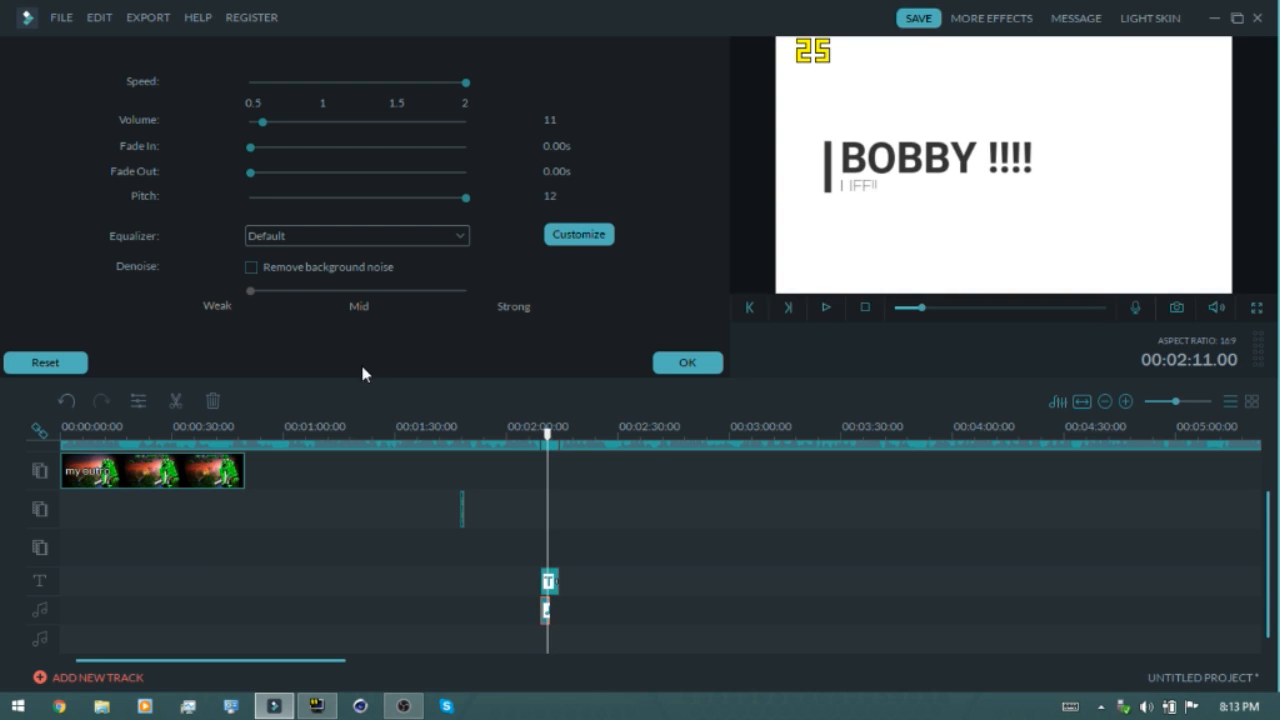
# Turn on background noise removal at Strong for the beep, preview it, and apply the audio settings
pyautogui.click(251, 267)
pyautogui.moveTo(251, 290); pyautogui.dragTo(354, 295)
pyautogui.moveTo(543, 446)
pyautogui.mouseDown()
pyautogui.moveTo(553, 463)
pyautogui.moveTo(557, 449)
pyautogui.mouseUp()
pyautogui.press('space')
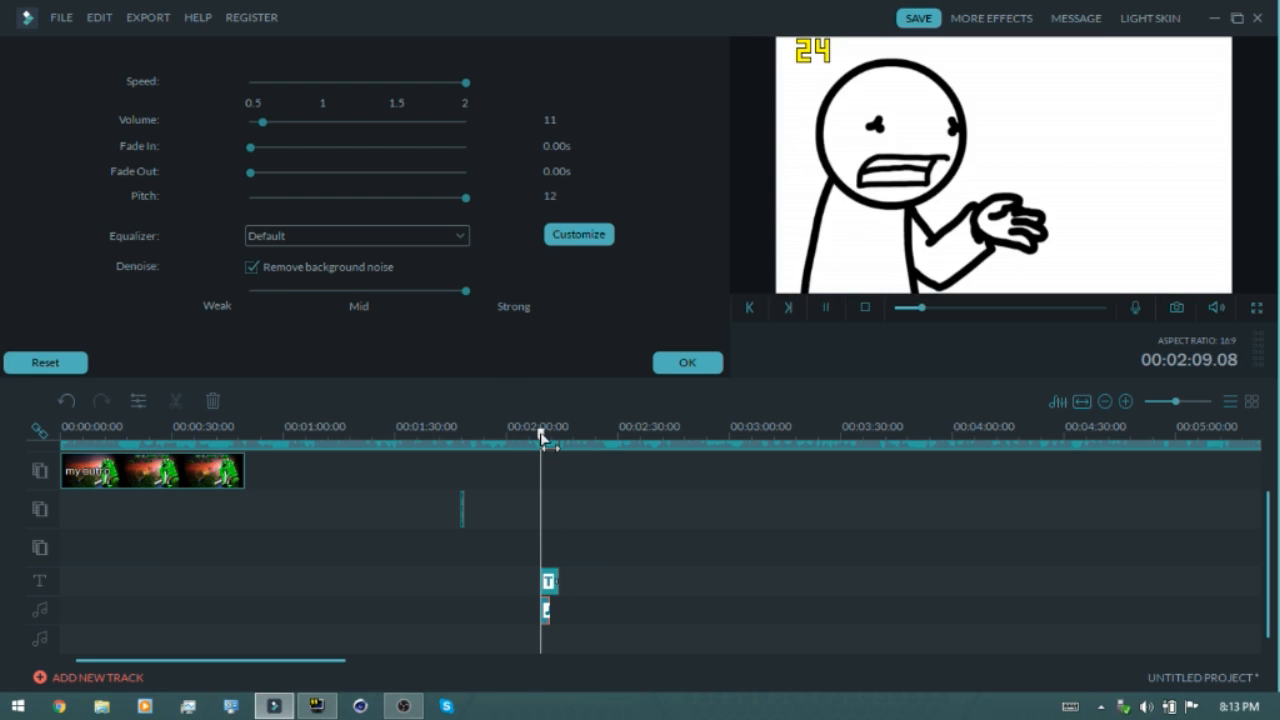
pyautogui.press('space')
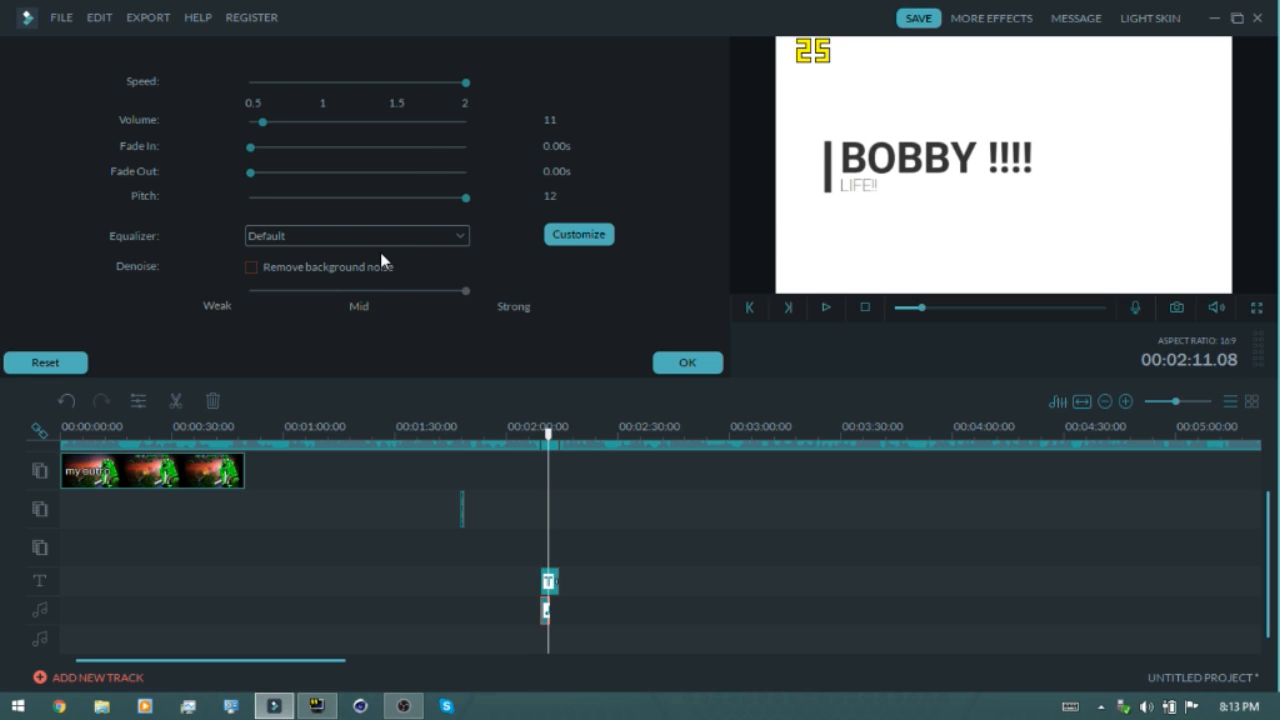
pyautogui.click(688, 362)
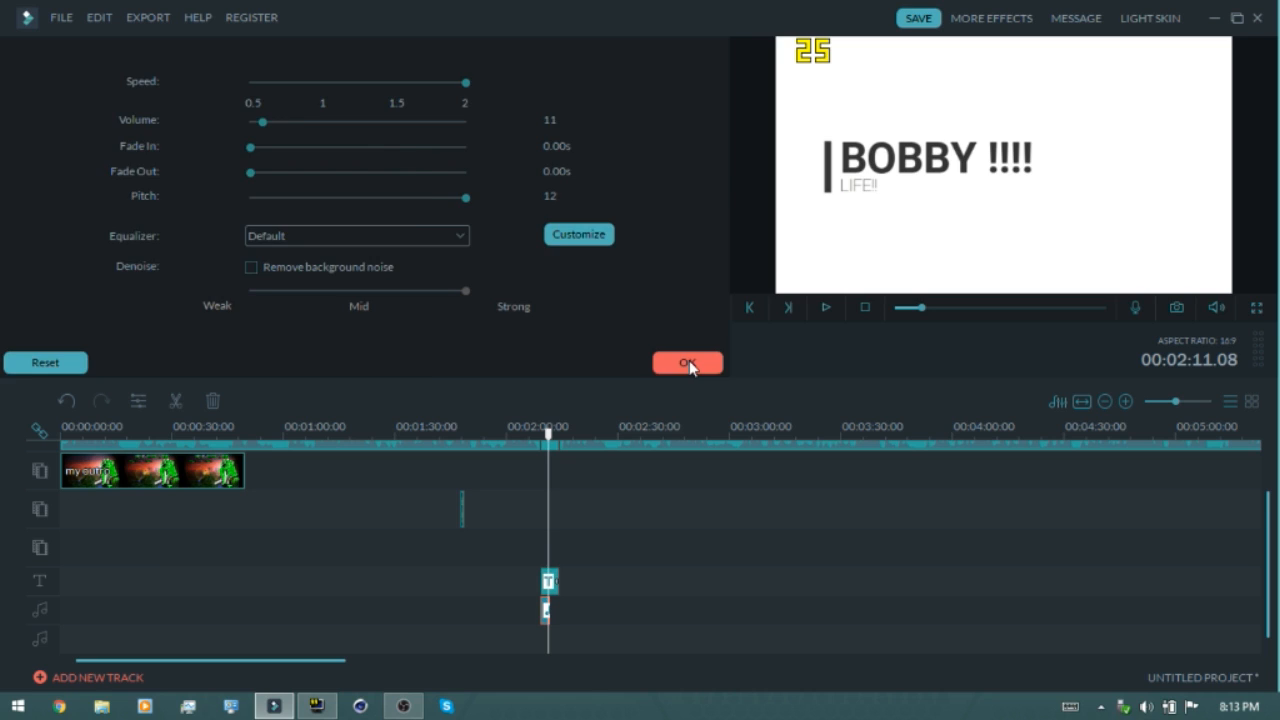
# Try the SimpleElegent filter at the start of the video, preview it, and remove it
pyautogui.click(374, 496)
pyautogui.scroll(1, 370, 496)
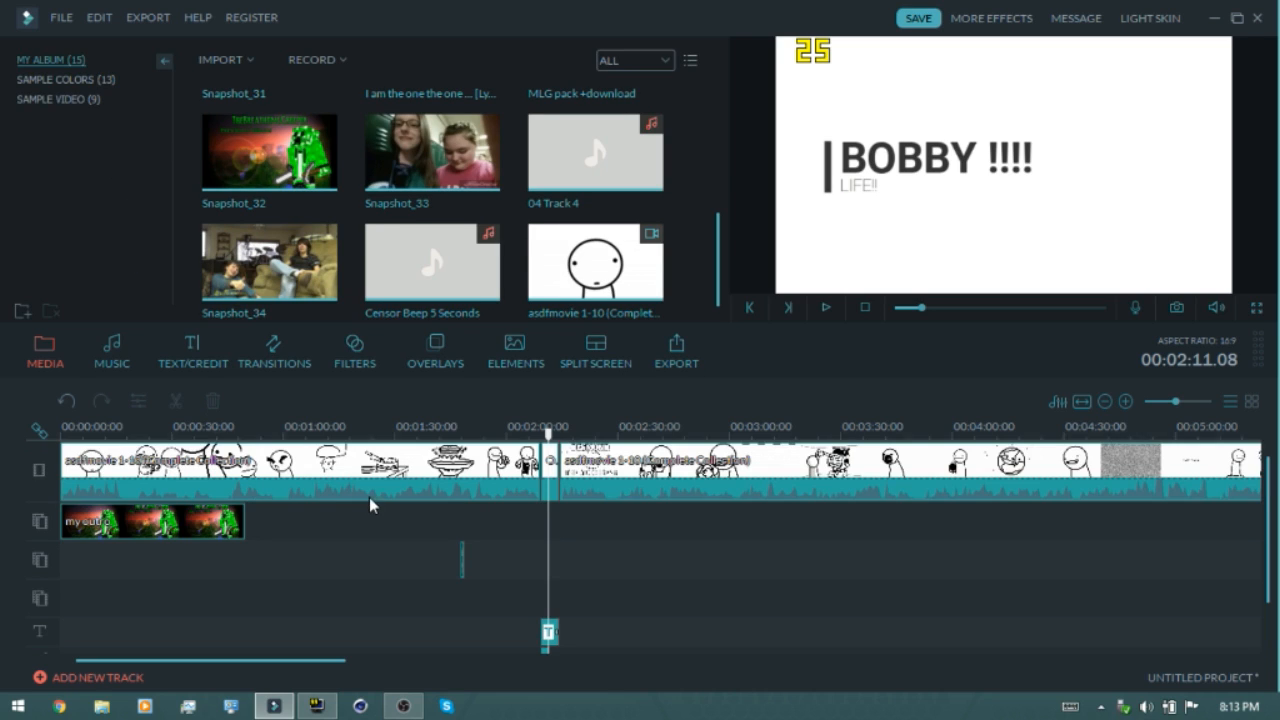
pyautogui.click(366, 370)
pyautogui.moveTo(440, 222); pyautogui.dragTo(55, 476)
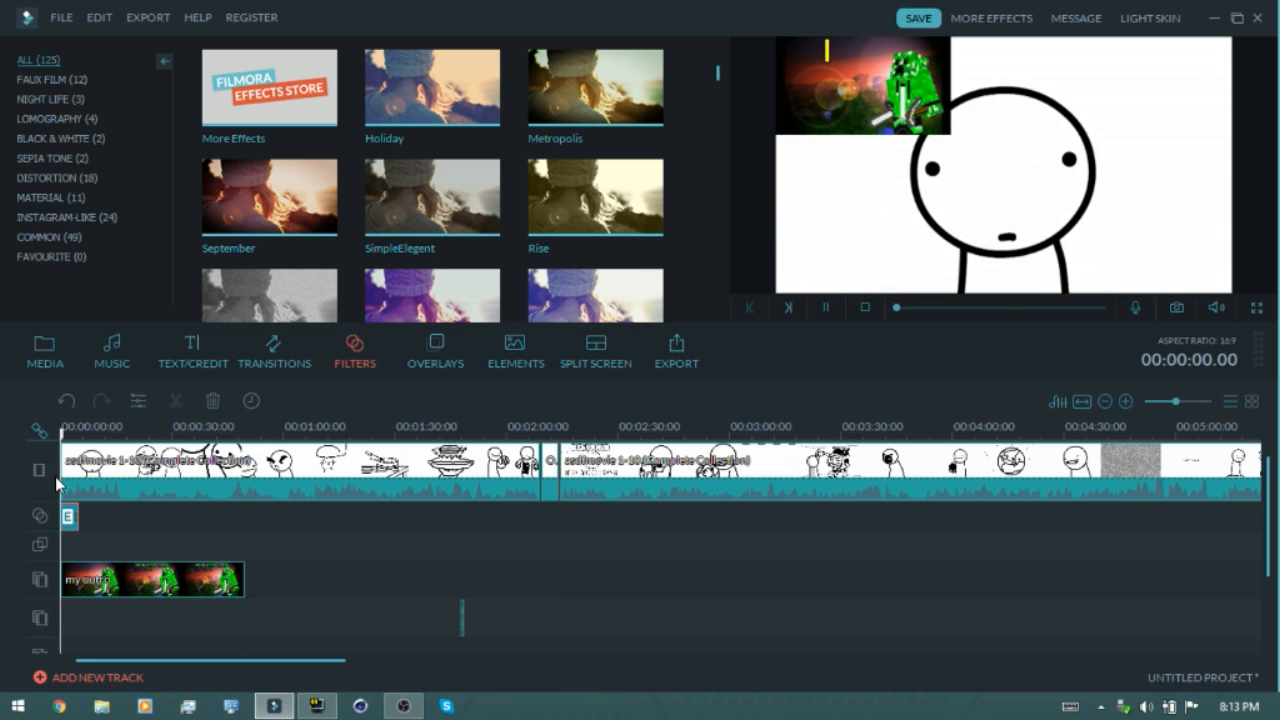
pyautogui.press('space')
# Try the PurpleLomo filter at the start of the video, preview it, and remove it
pyautogui.press('space')
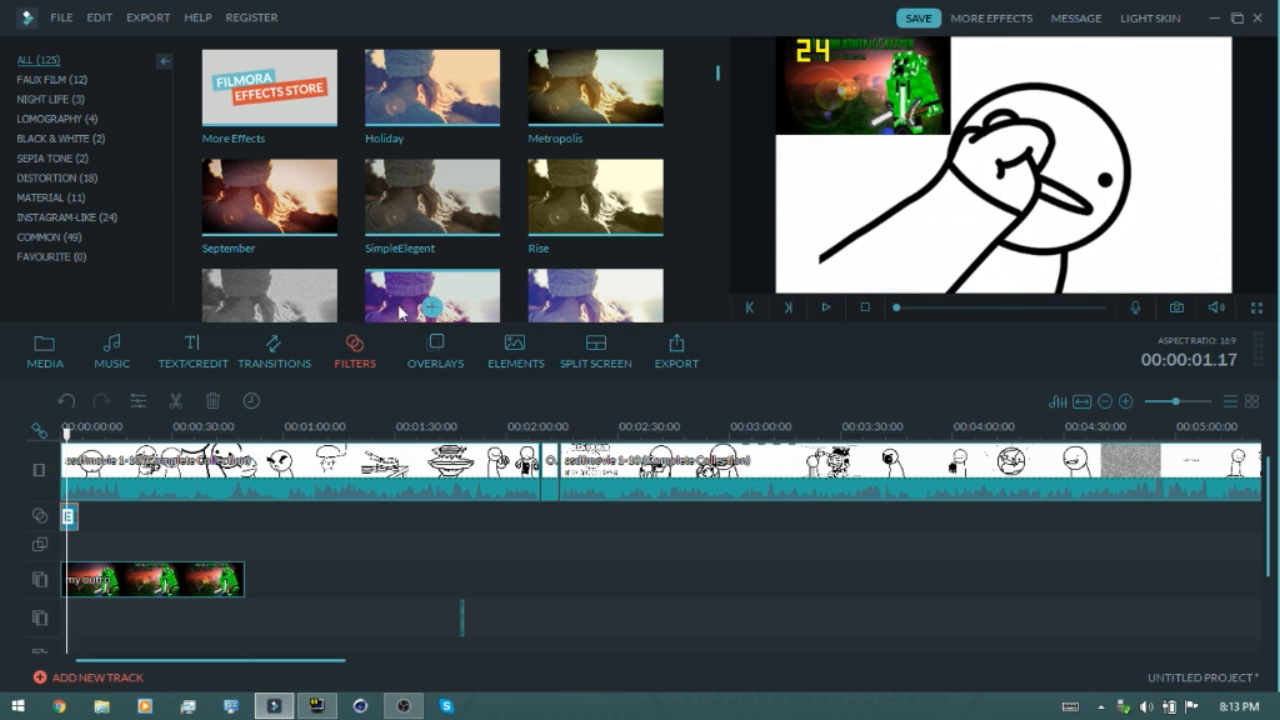
pyautogui.press('Delete')
pyautogui.moveTo(430, 295); pyautogui.dragTo(68, 520)
pyautogui.press('space')
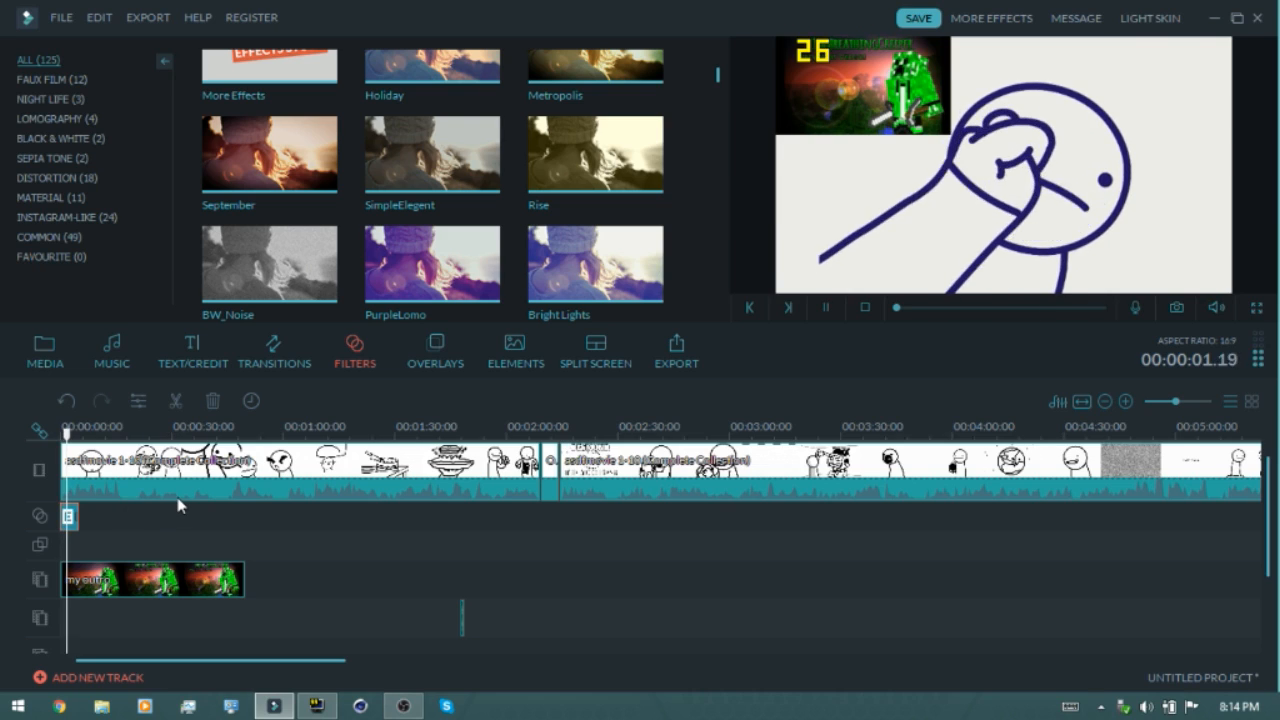
pyautogui.press('space')
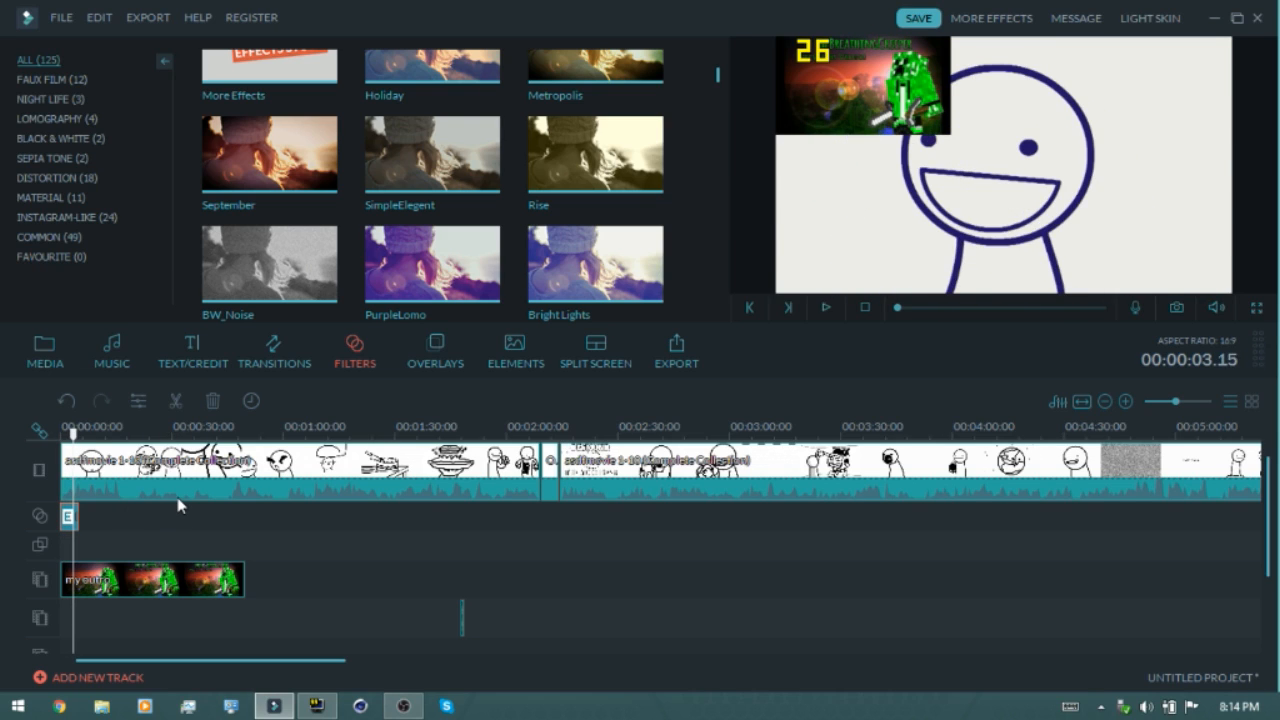
pyautogui.press('Delete')
# Add the Strong Glitch overlay at the title's position and play it back
pyautogui.scroll(-1, 358, 527)
pyautogui.scroll(1, 486, 600)
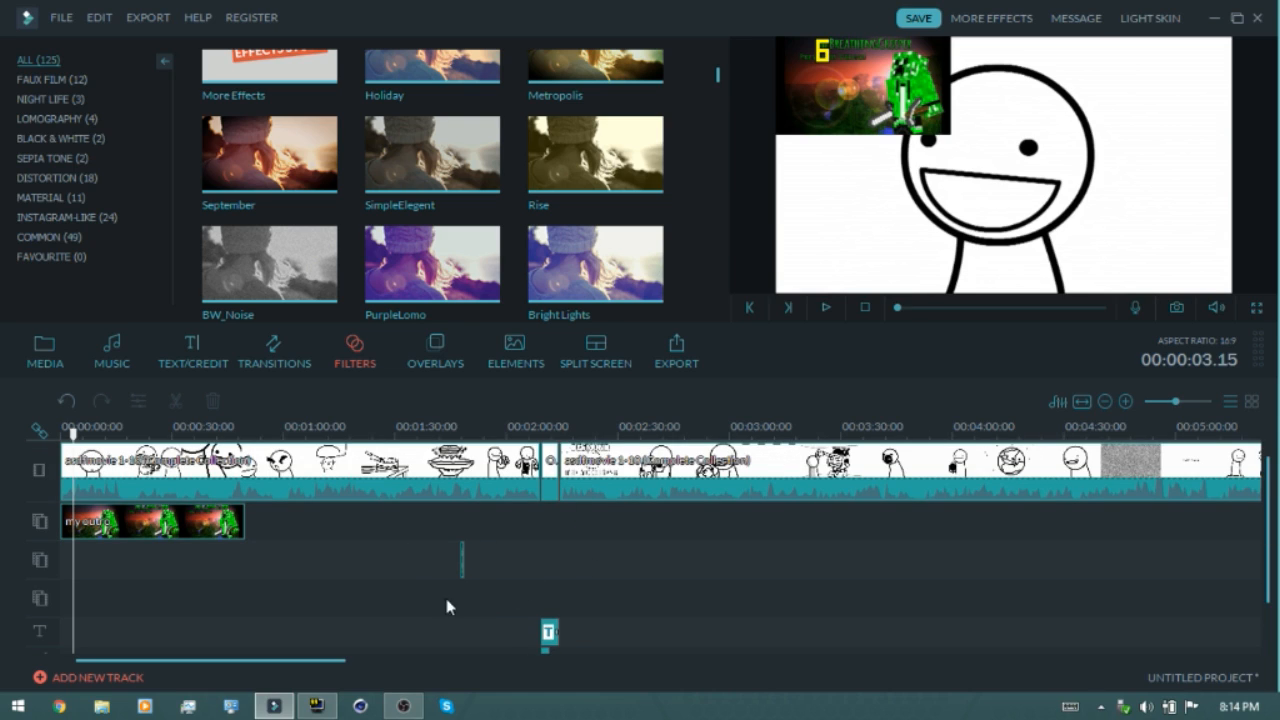
pyautogui.click(445, 347)
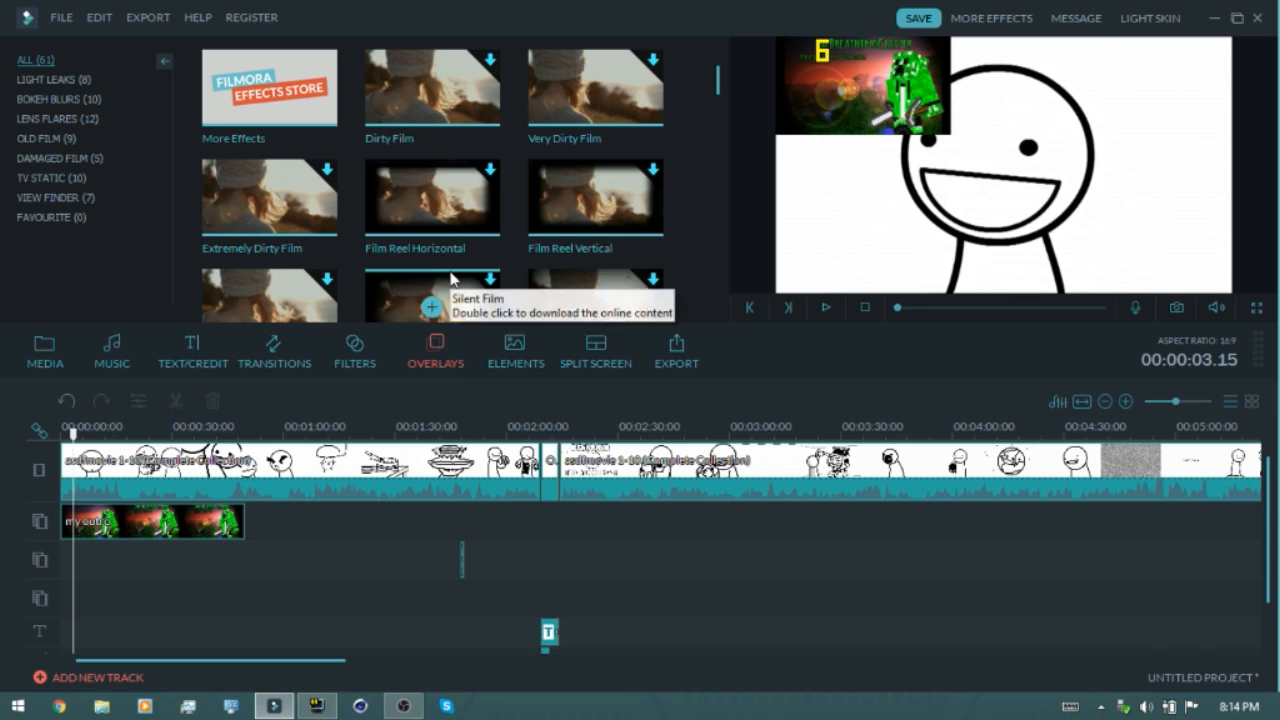
pyautogui.scroll(-1, 466, 264)
pyautogui.scroll(-10, 479, 241)
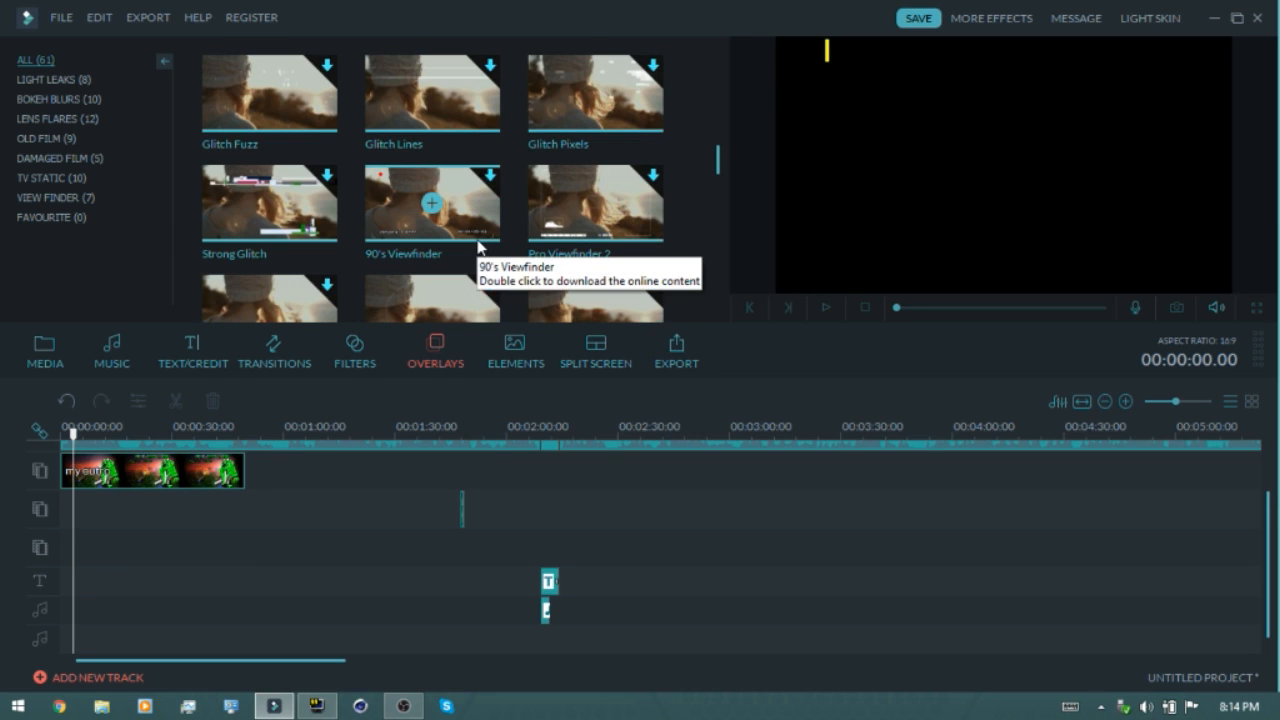
pyautogui.scroll(3, 470, 250)
pyautogui.moveTo(269, 203); pyautogui.dragTo(540, 486)
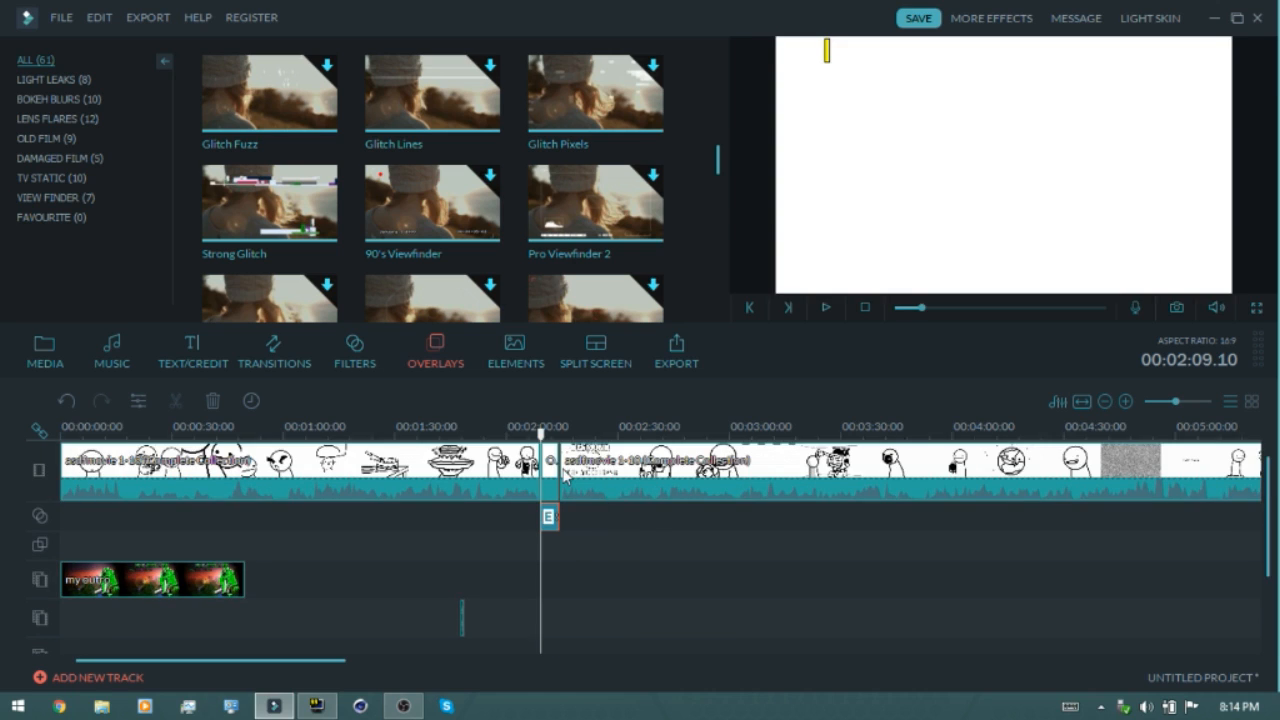
pyautogui.press('space')
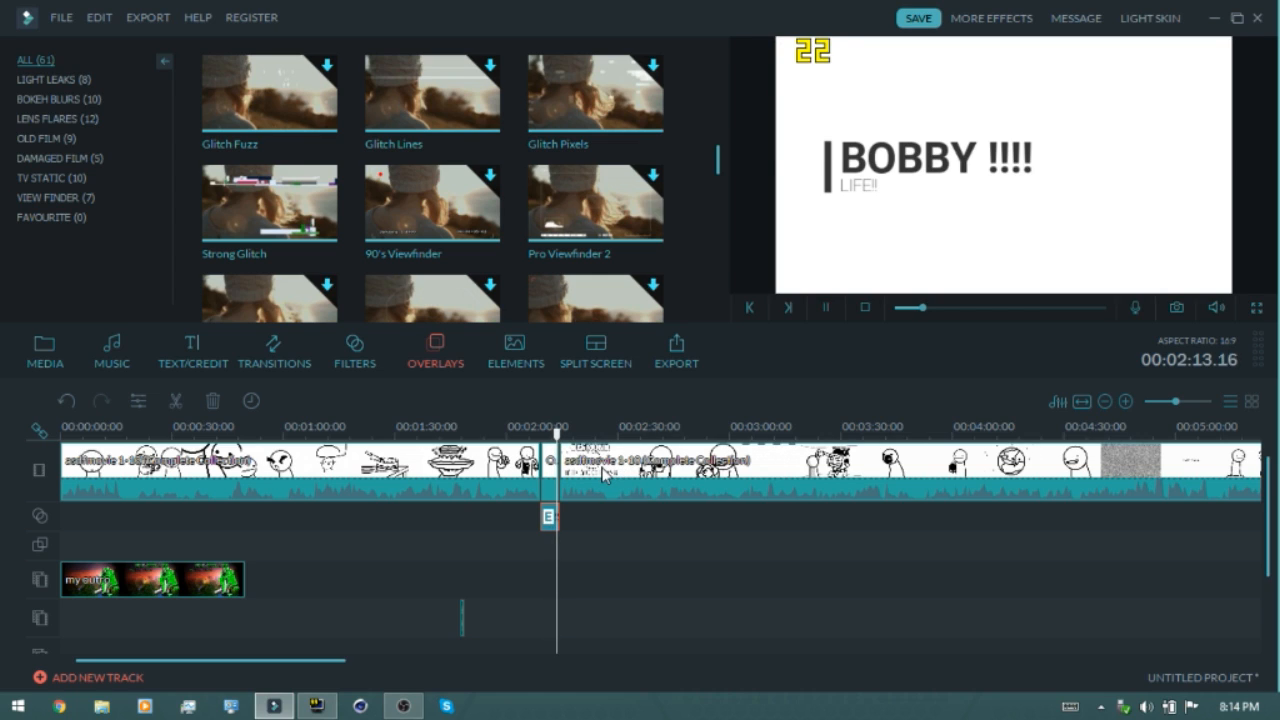
pyautogui.press('space')
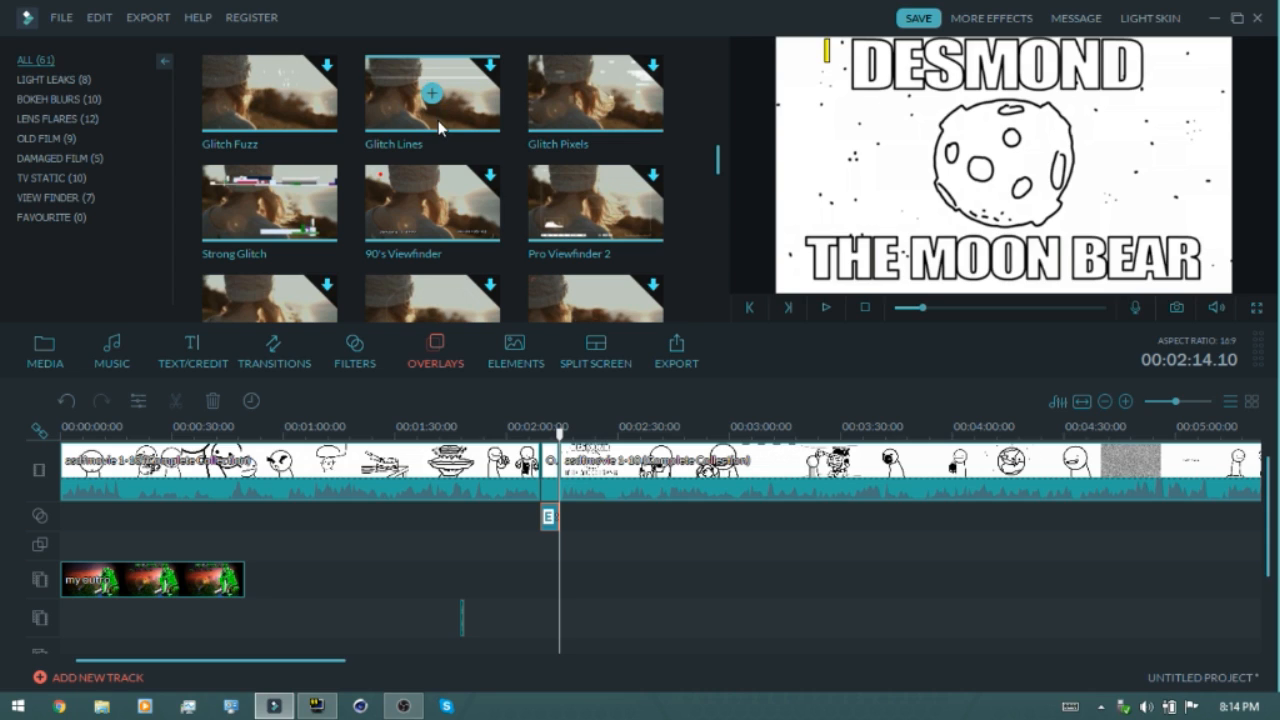
# Examine the element and split-screen libraries and the MP4 export frame rate and resolution settings, then close the export dialog
pyautogui.click(527, 350)
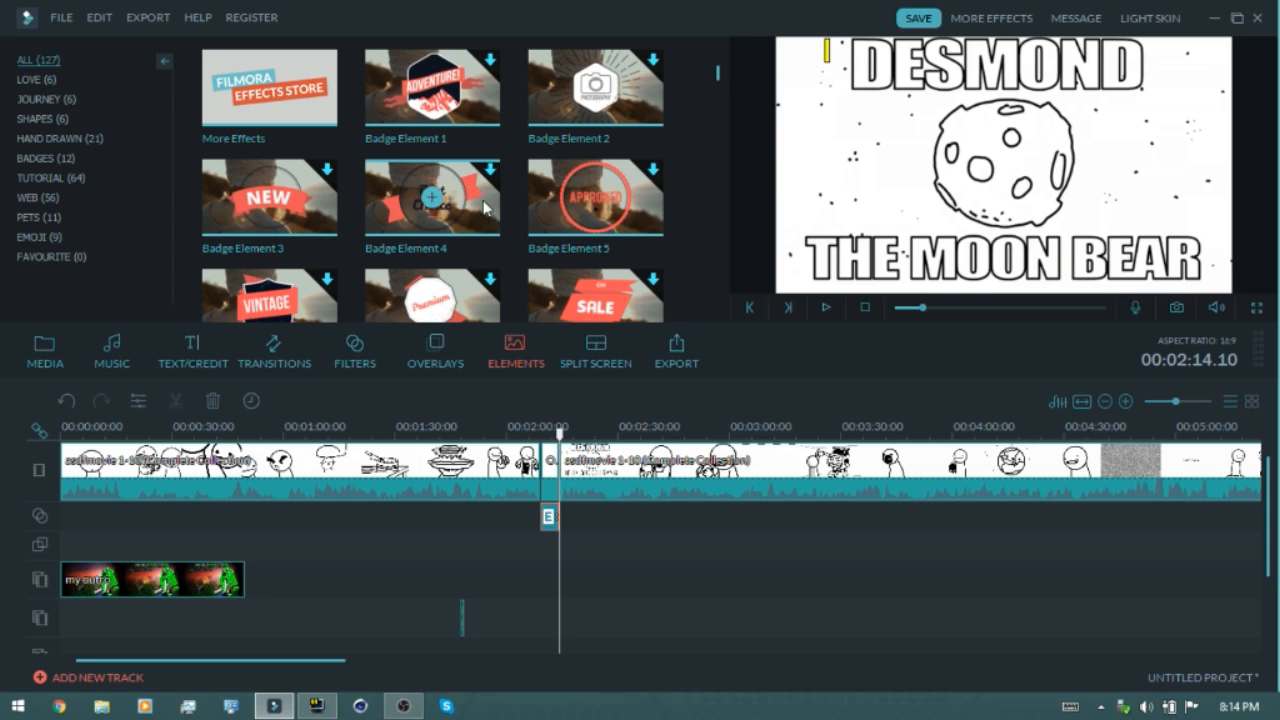
pyautogui.click(616, 353)
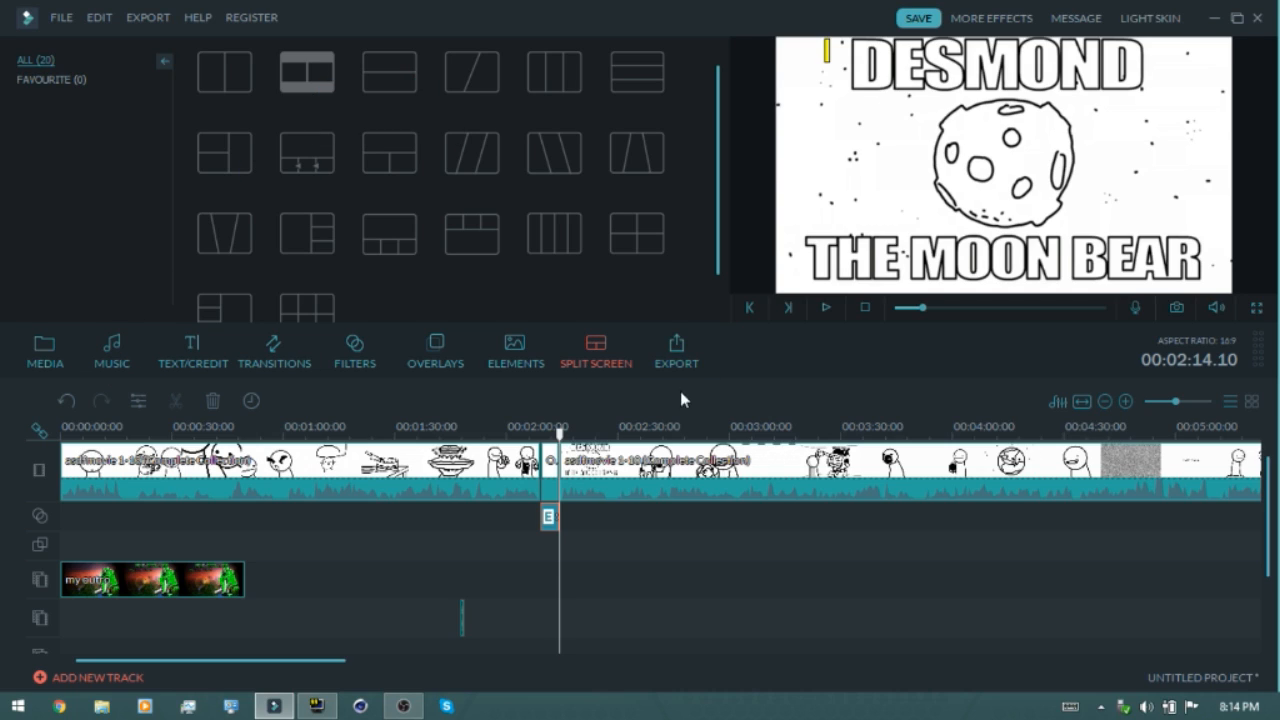
pyautogui.click(692, 340)
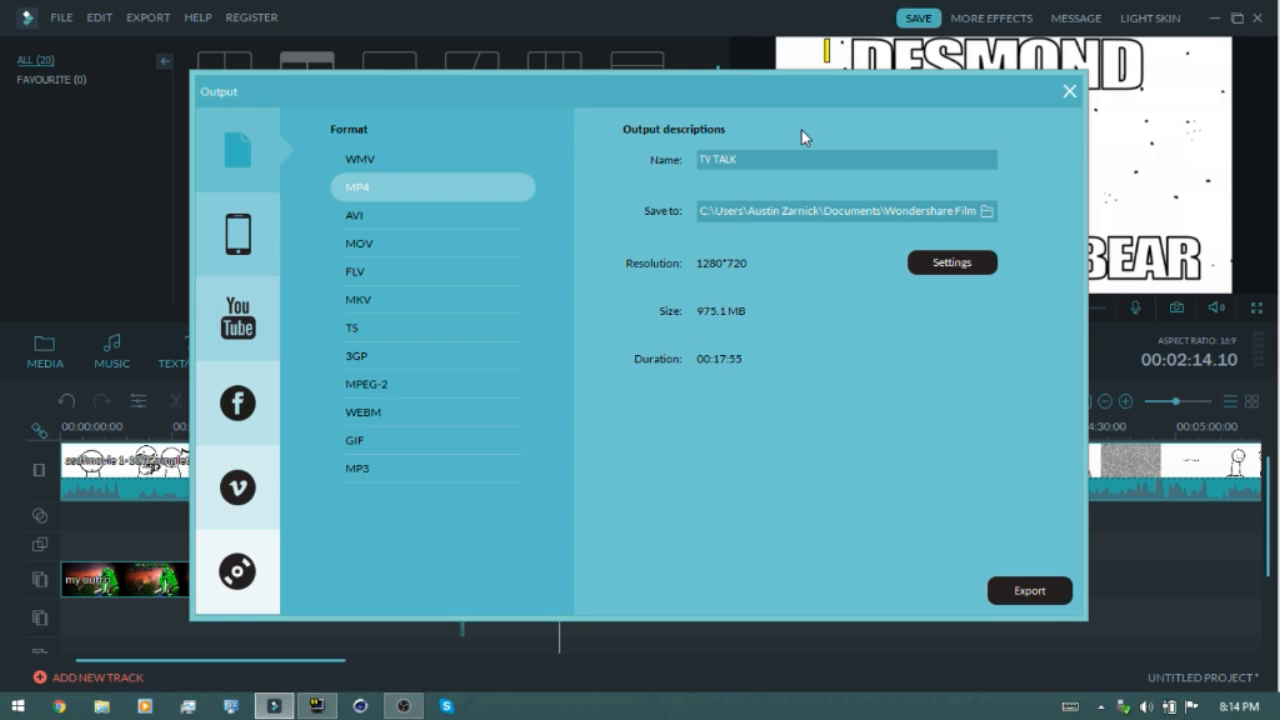
pyautogui.click(945, 266)
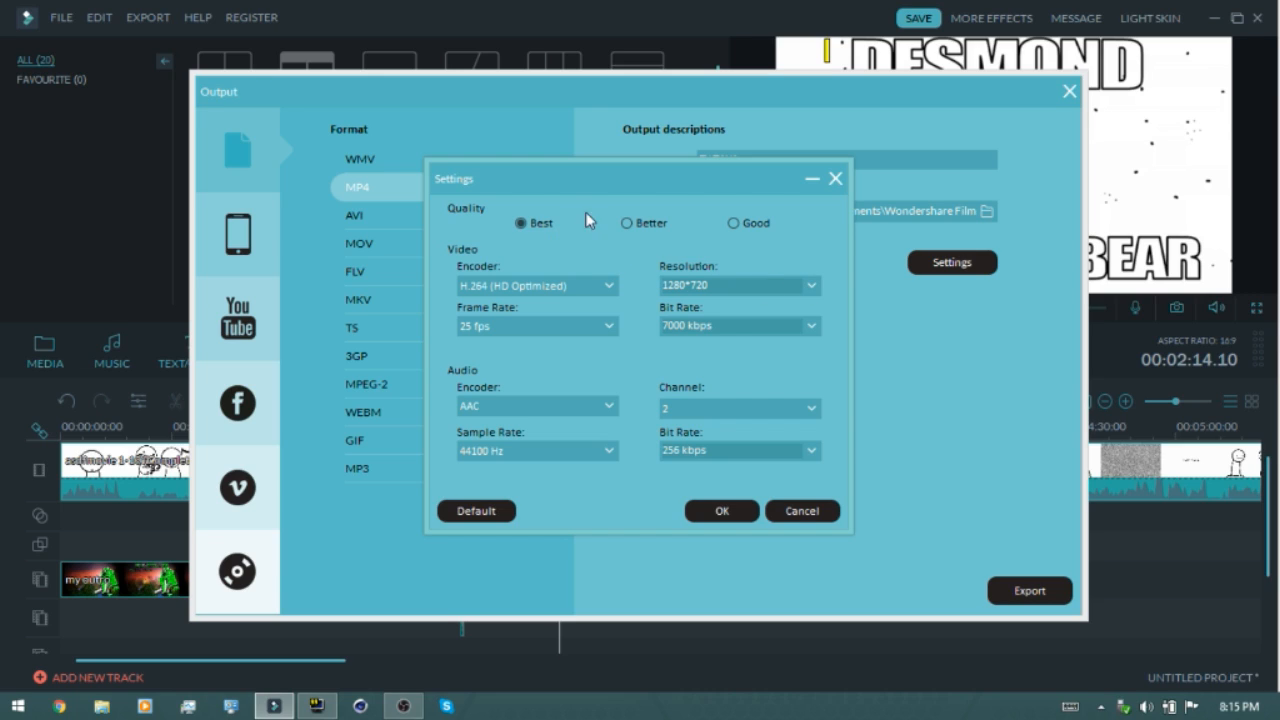
pyautogui.click(568, 327)
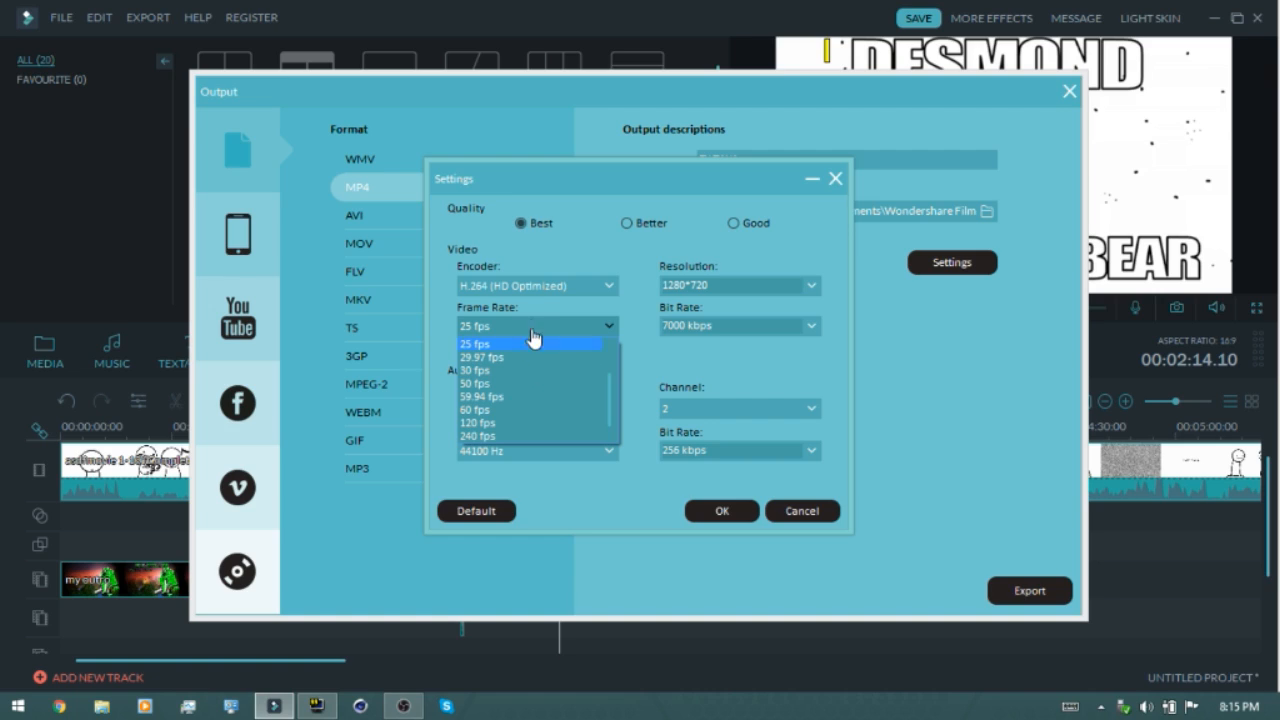
pyautogui.click(552, 330)
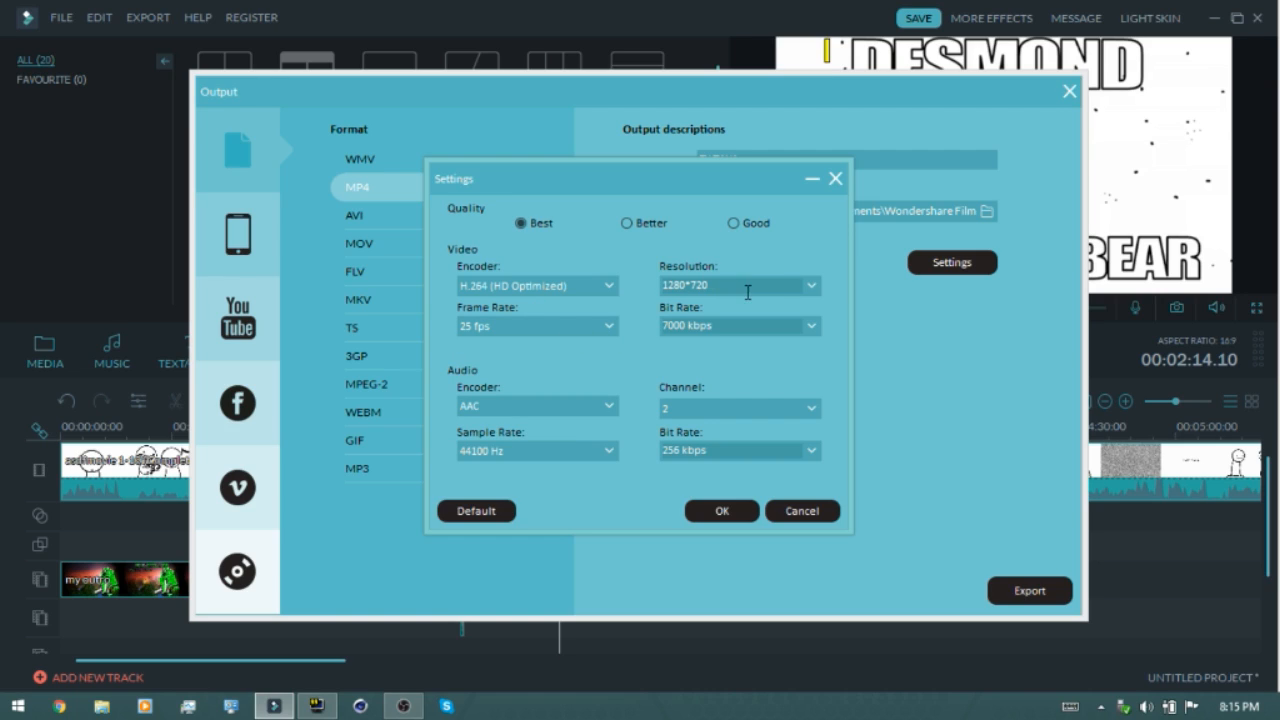
pyautogui.click(810, 289)
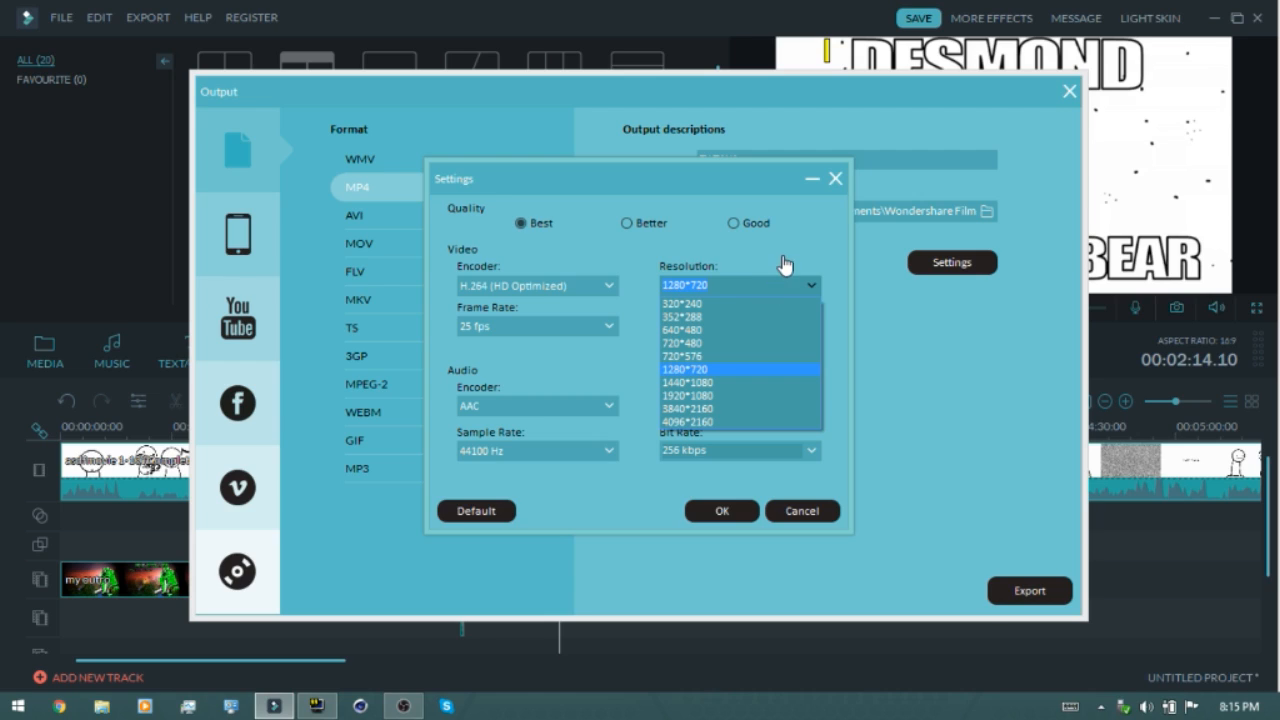
pyautogui.click(790, 276)
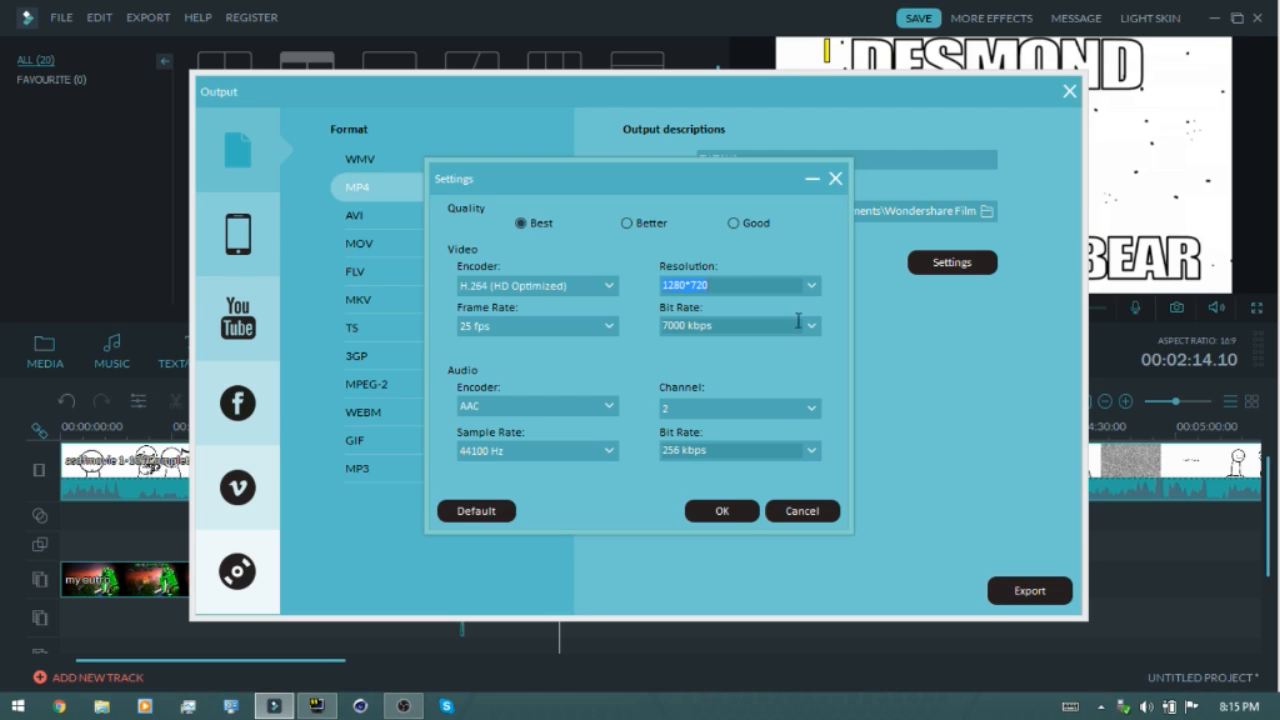
pyautogui.click(720, 514)
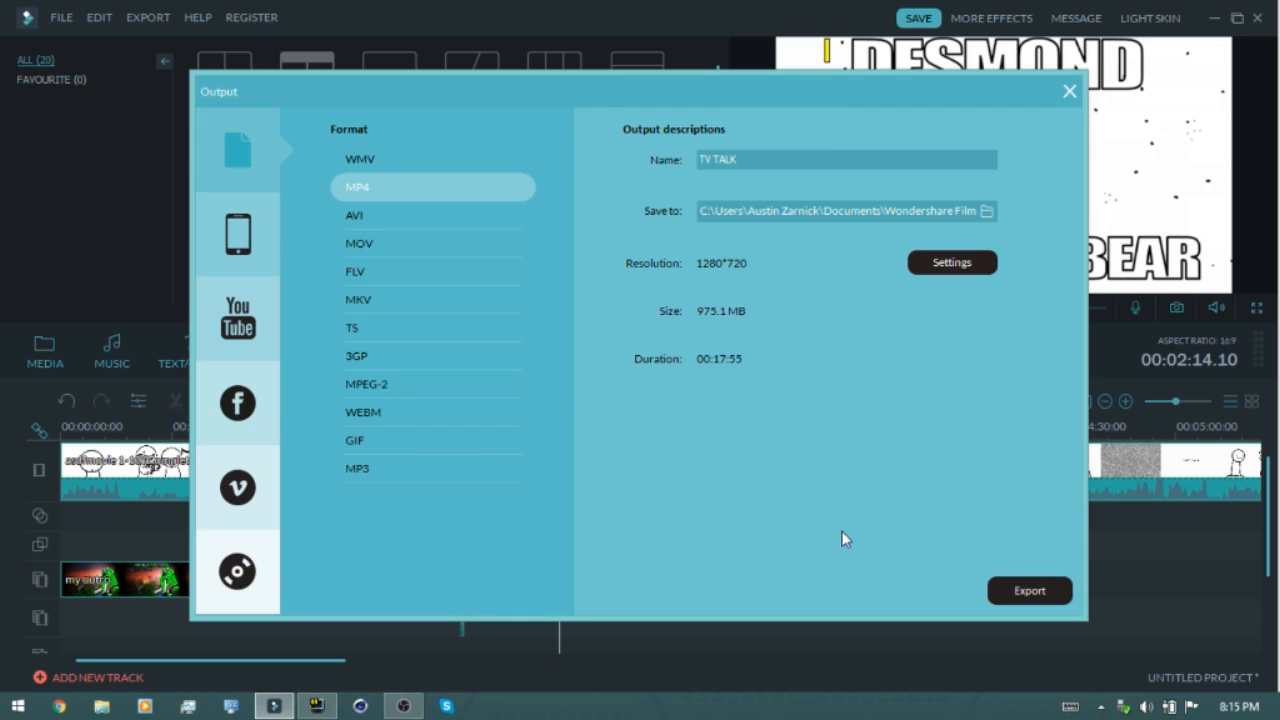
pyautogui.click(1069, 92)
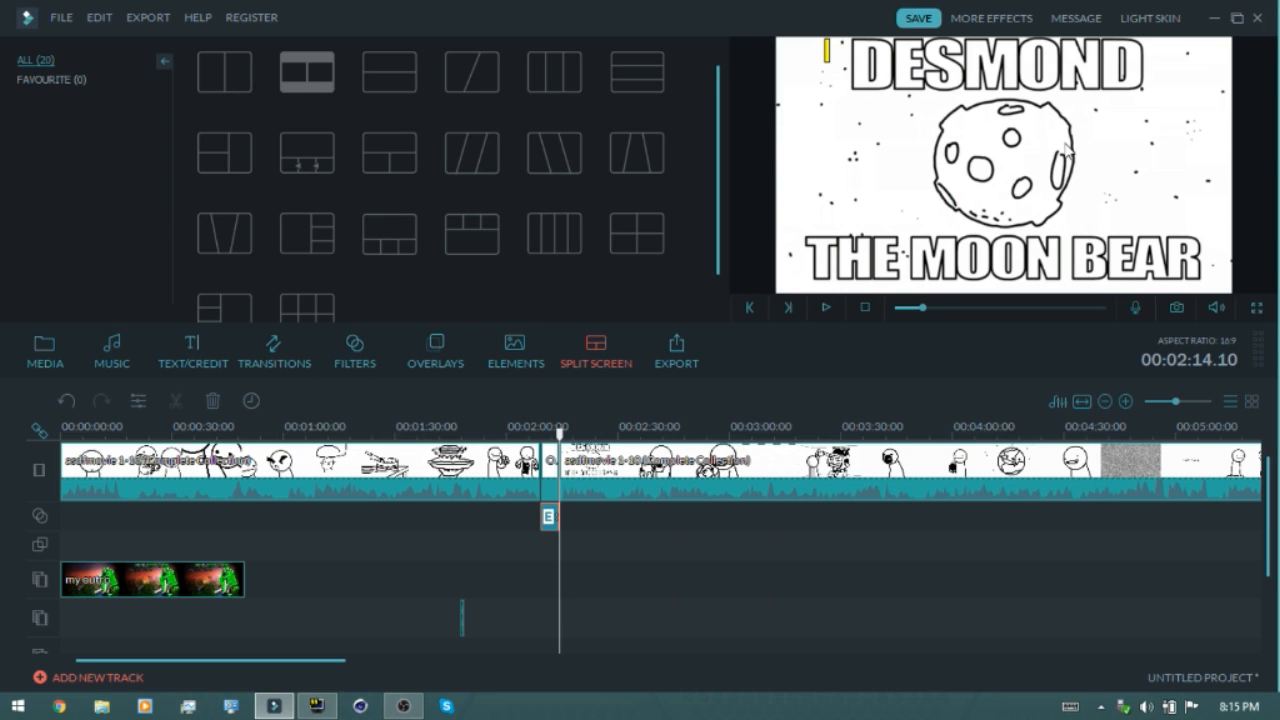
# Try to save the project, then close the editor without saving changes
pyautogui.click(44, 362)
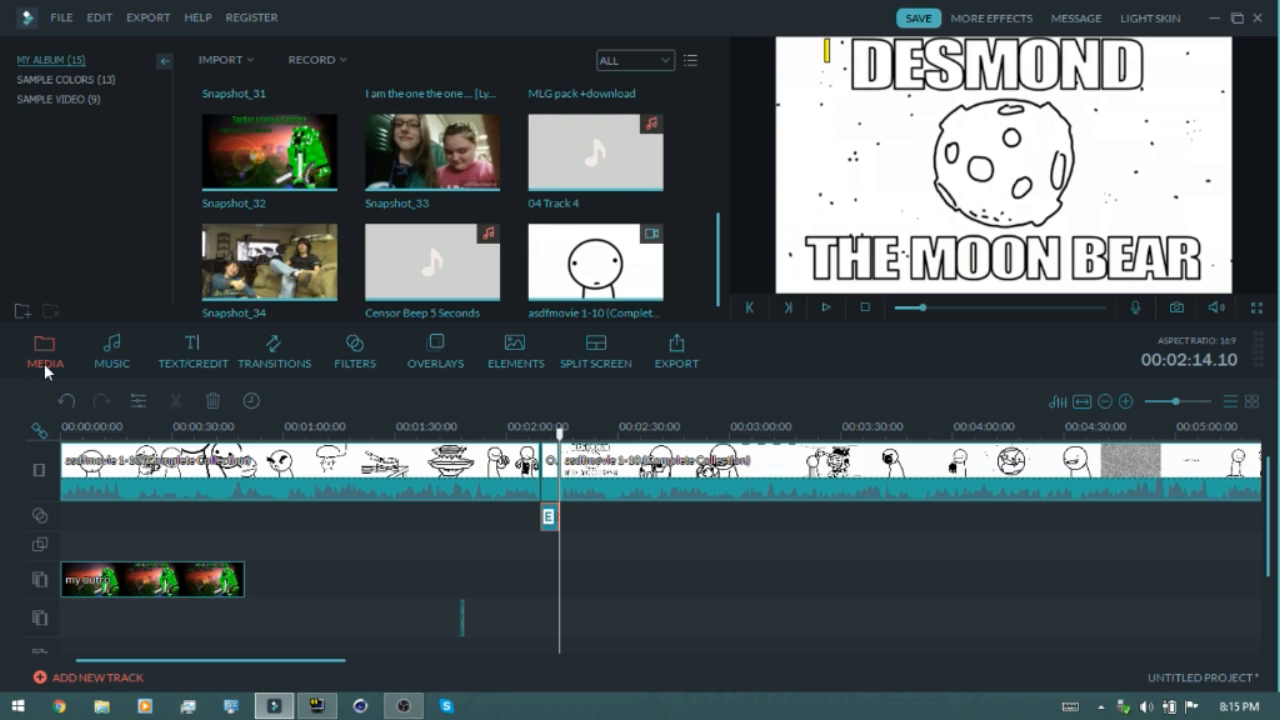
pyautogui.click(917, 19)
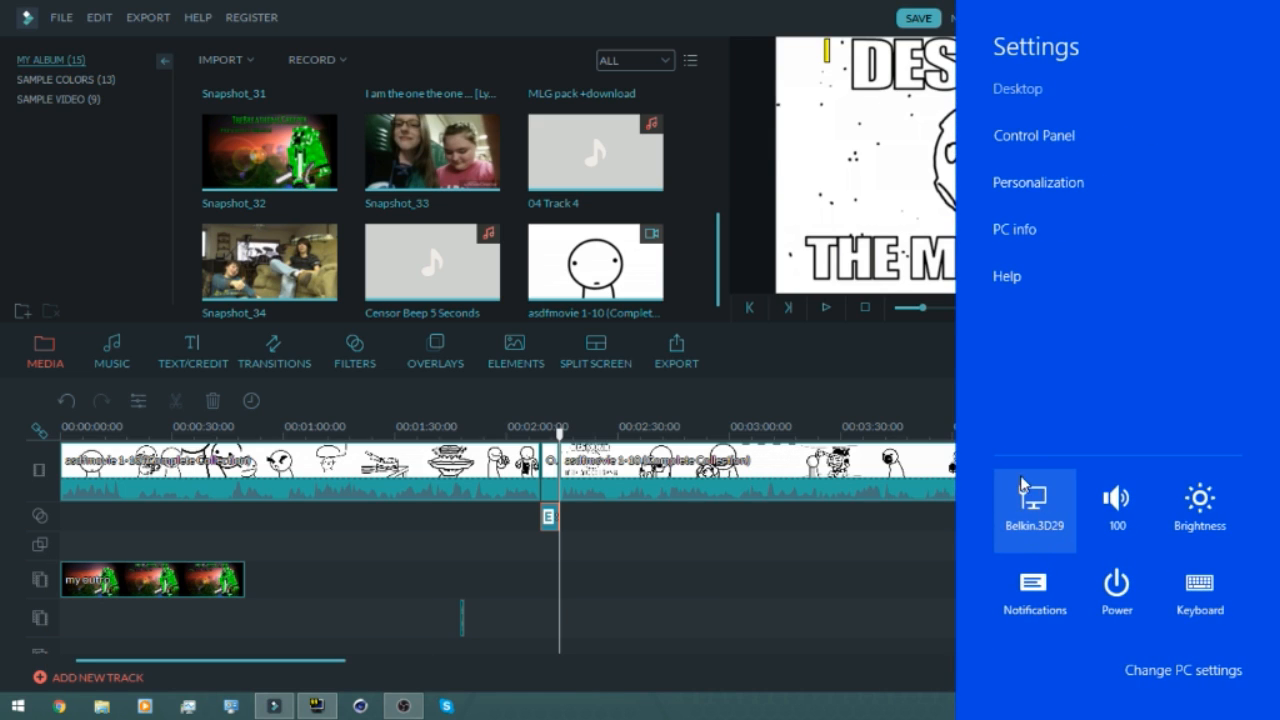
pyautogui.click(840, 573)
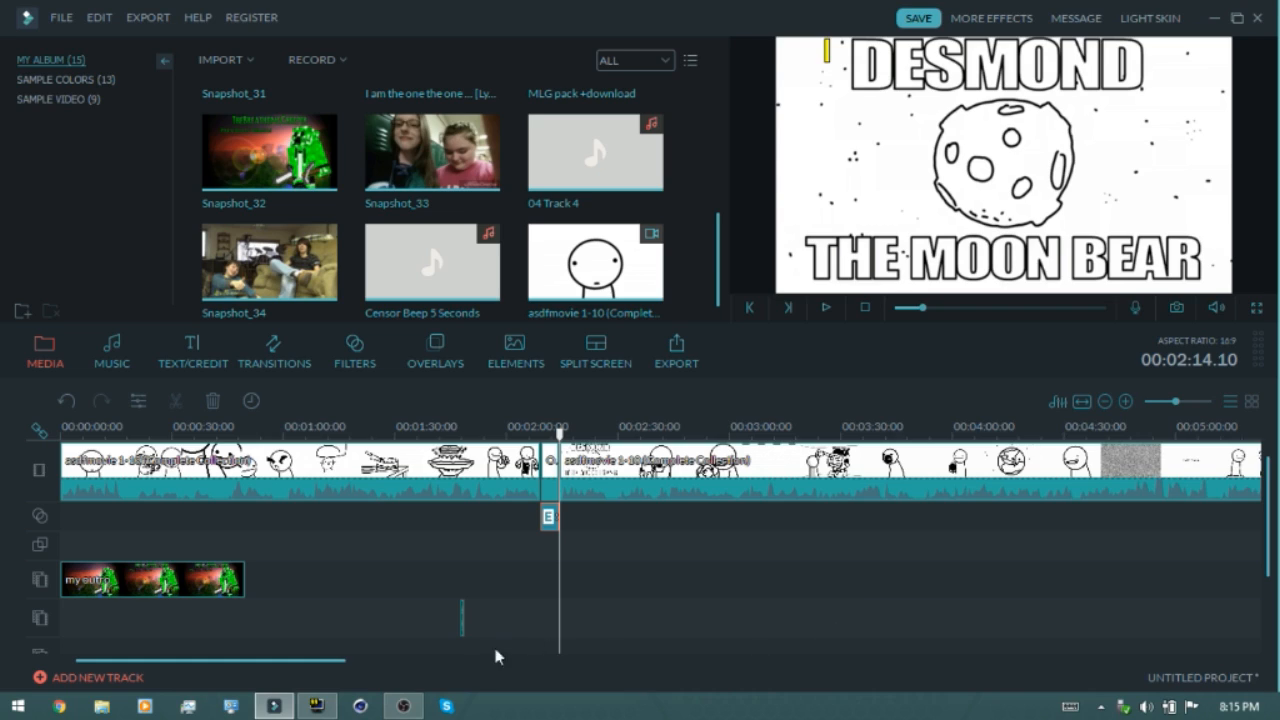
pyautogui.click(1258, 22)
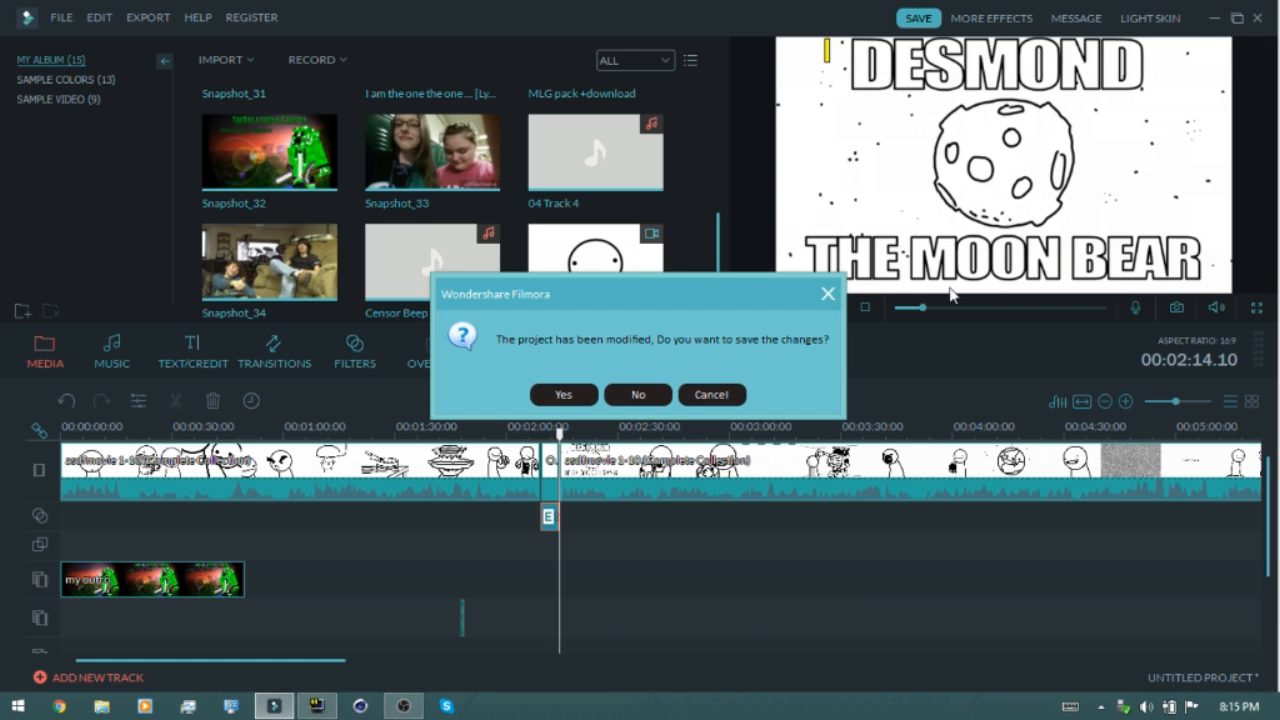
pyautogui.click(645, 393)
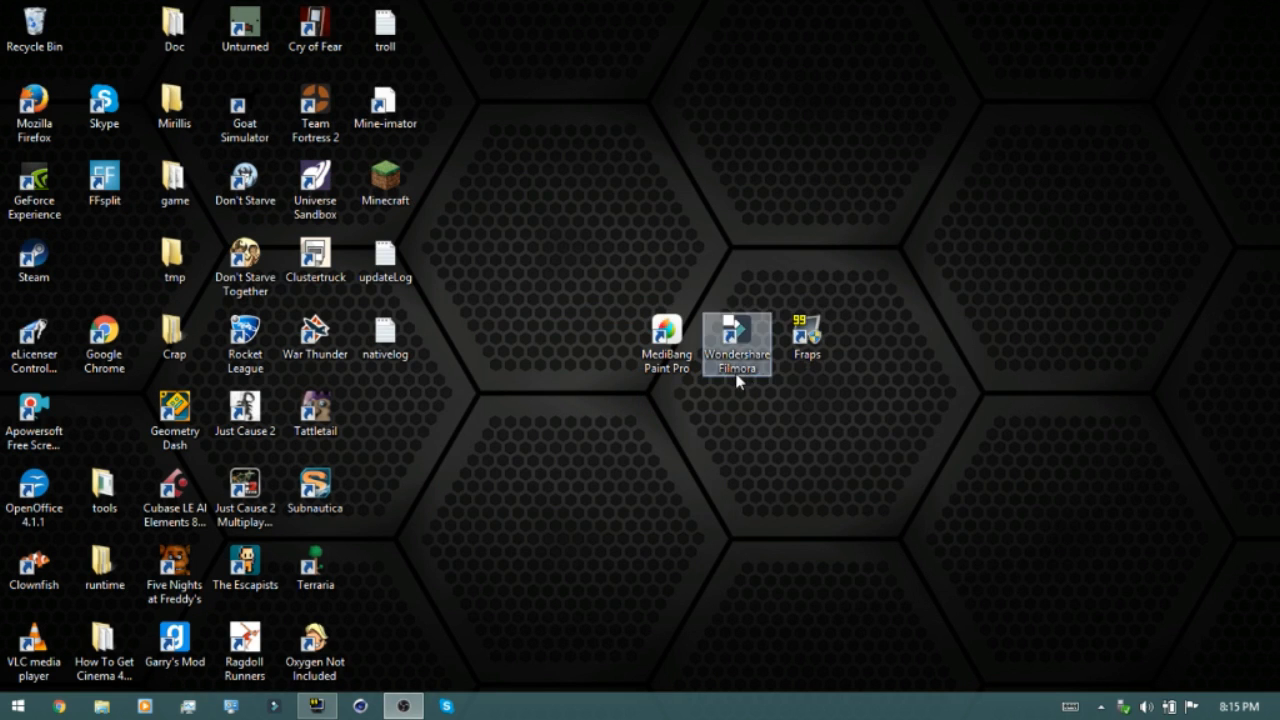
# Open Fraps and examine its General, Movies, FPS and Screenshots settings tabs
pyautogui.click(317, 706)
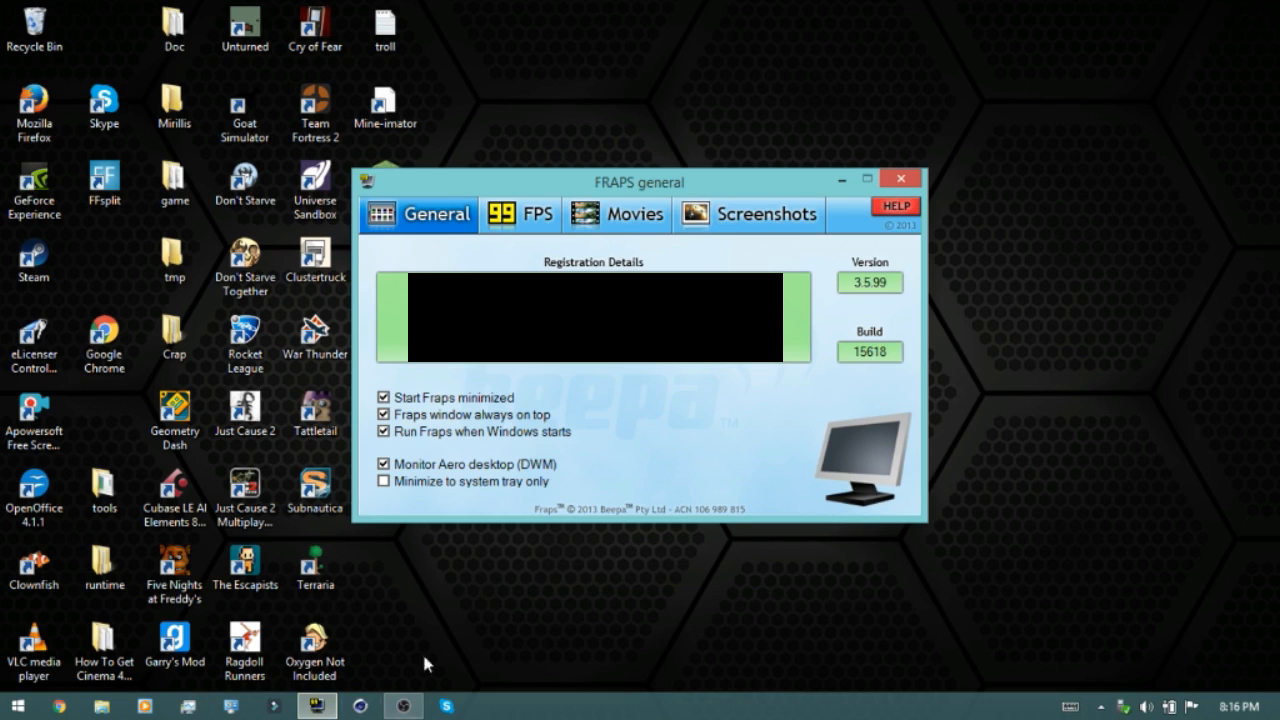
pyautogui.click(618, 212)
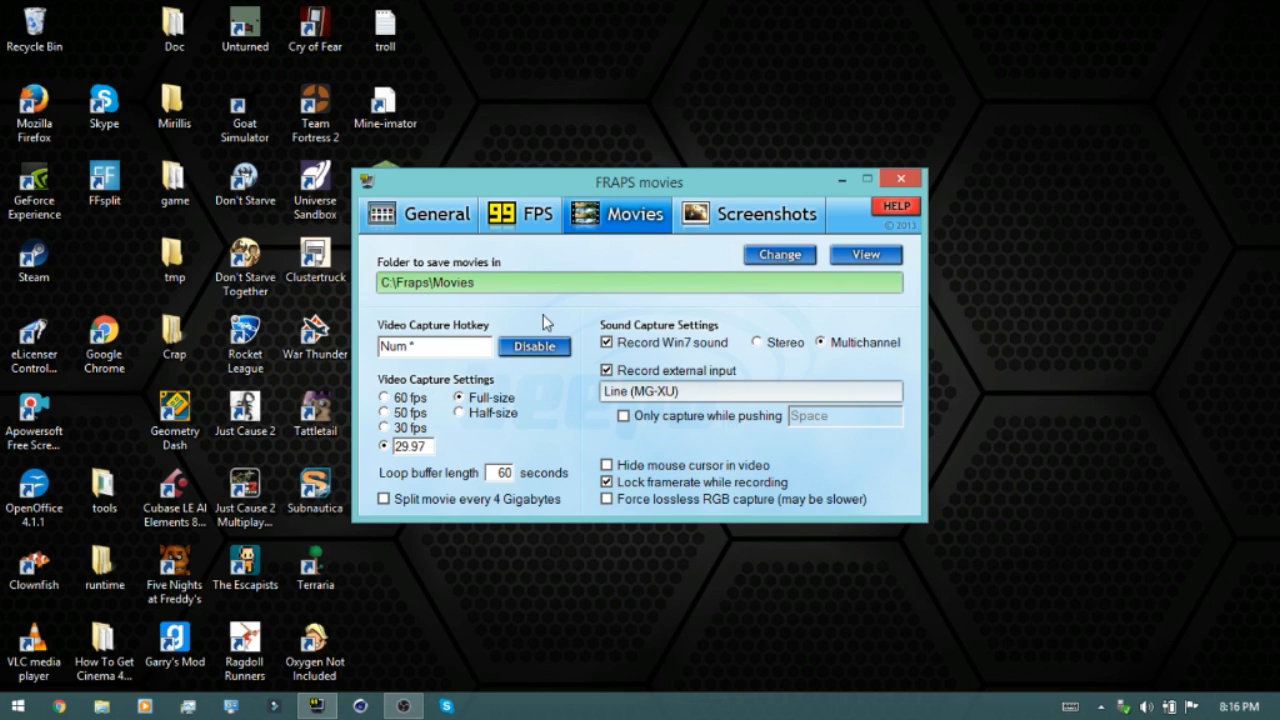
pyautogui.click(450, 230)
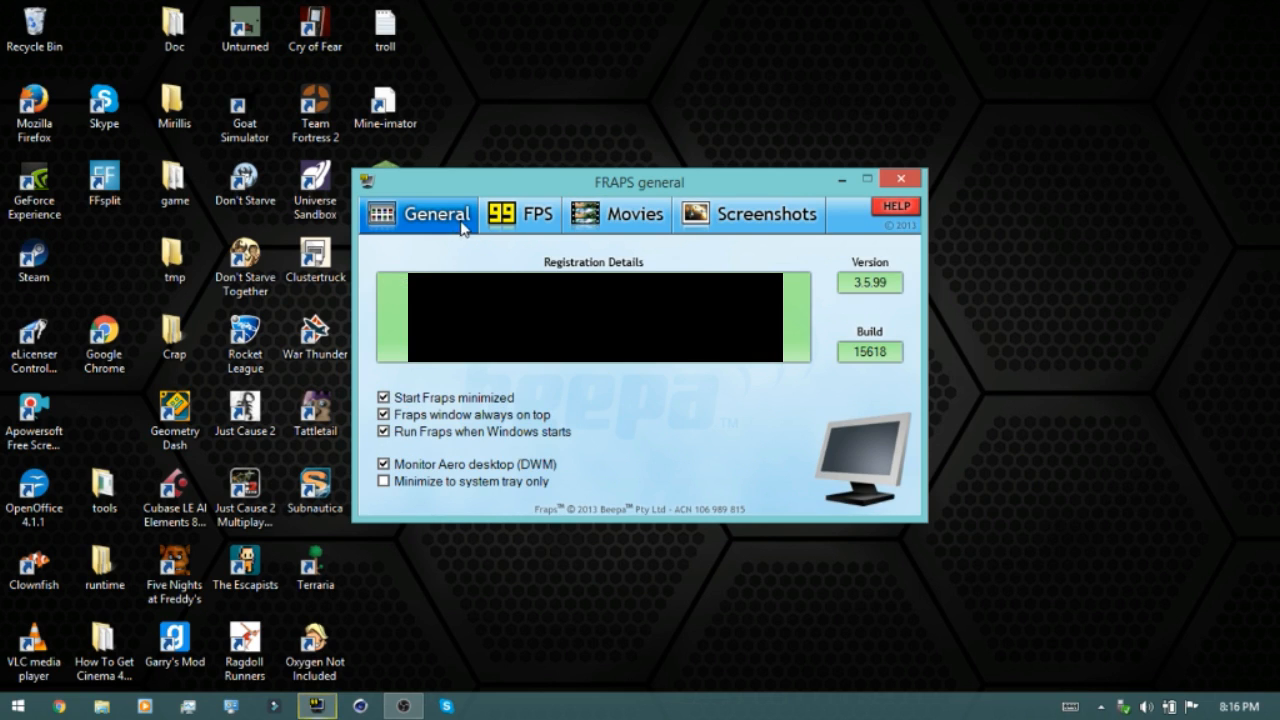
pyautogui.click(600, 226)
pyautogui.click(515, 218)
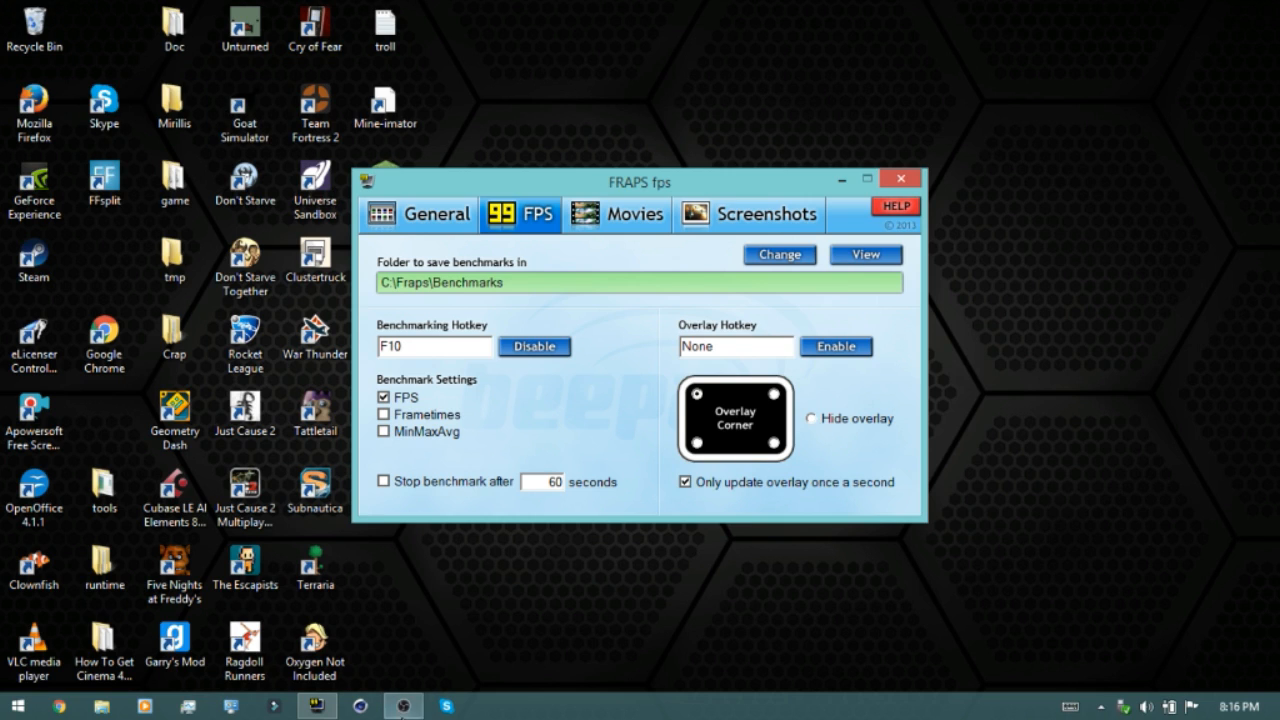
pyautogui.click(419, 711)
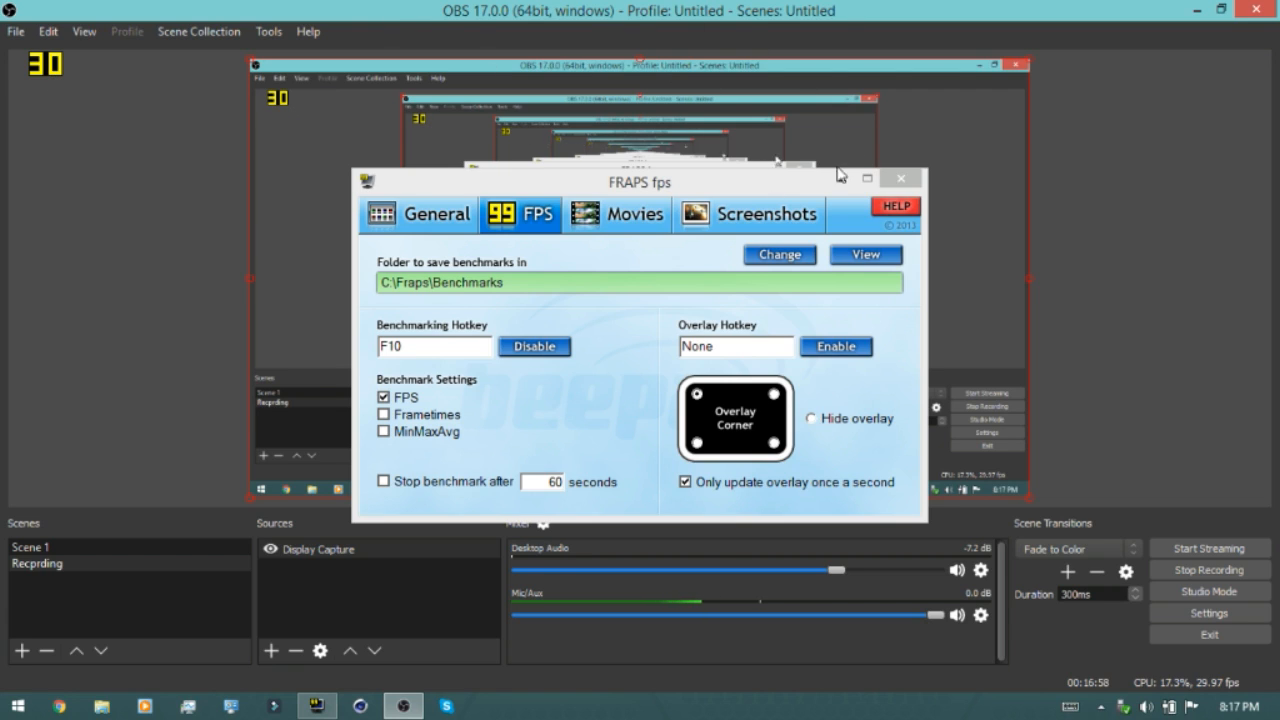
pyautogui.click(648, 222)
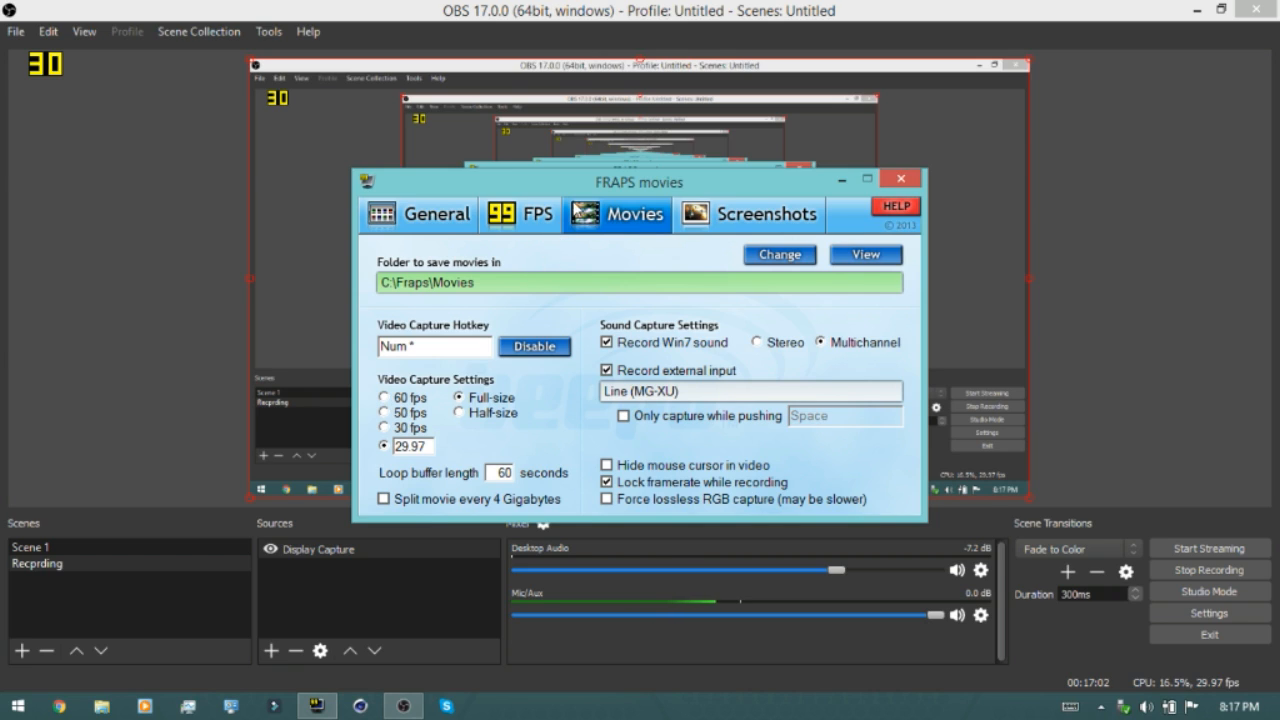
pyautogui.click(532, 216)
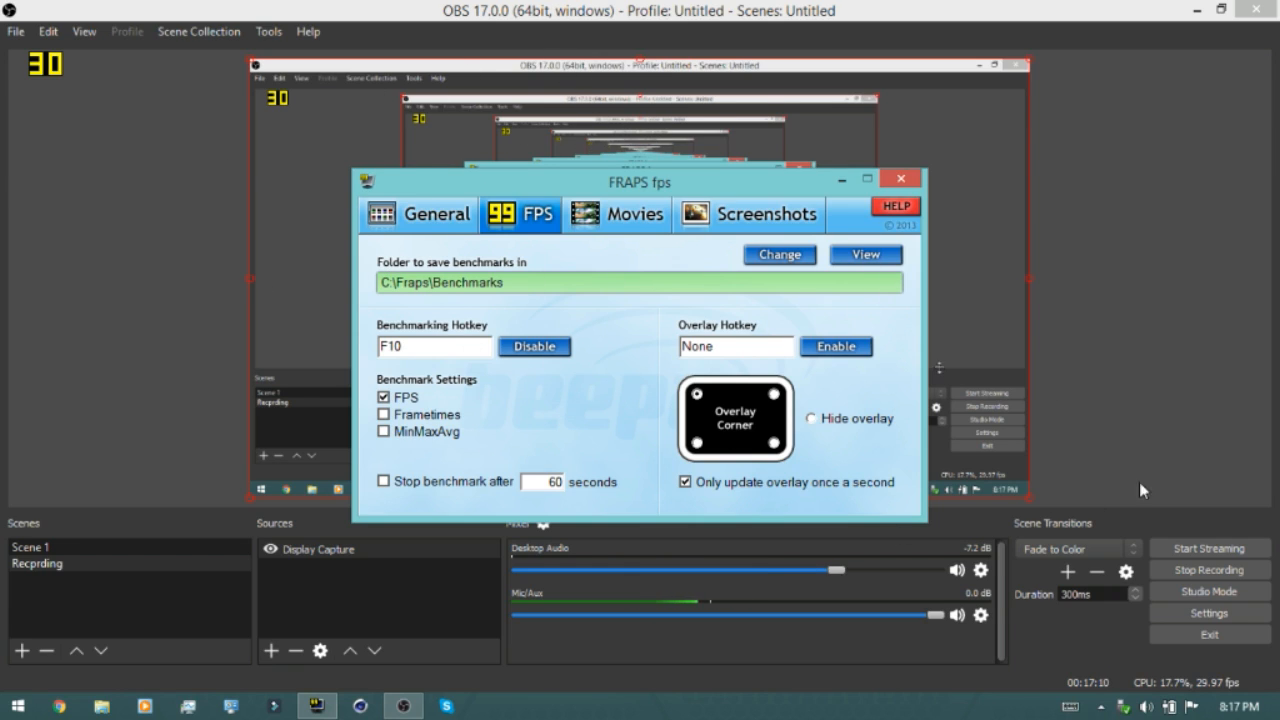
pyautogui.click(740, 215)
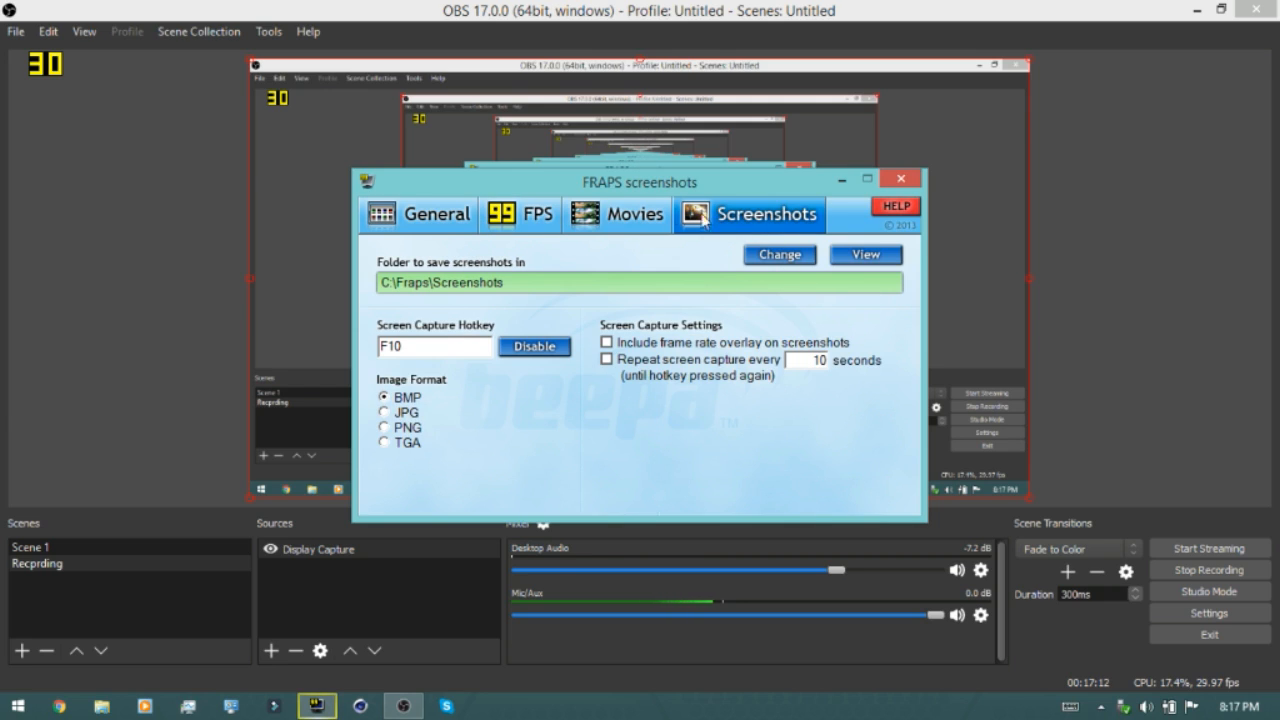
# Set the screenshot image format to JPG and clear the screen capture hotkey
pyautogui.click(383, 413)
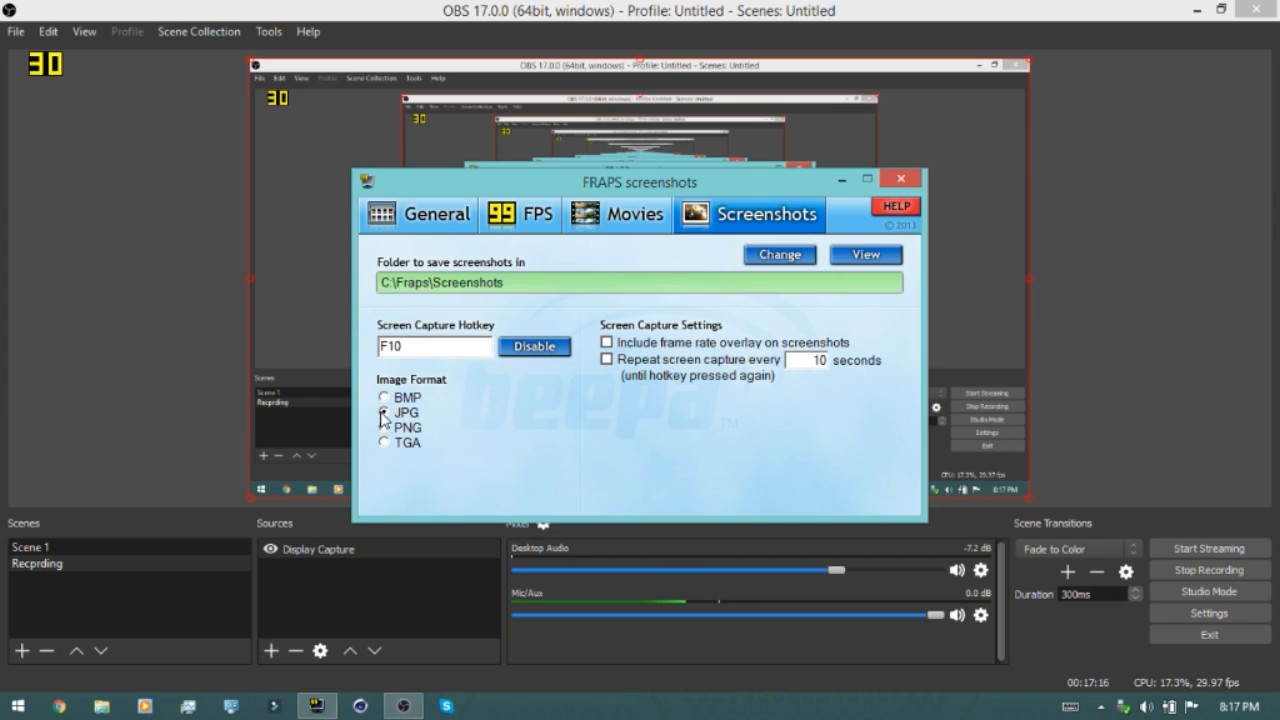
pyautogui.moveTo(434, 346); pyautogui.dragTo(362, 357)
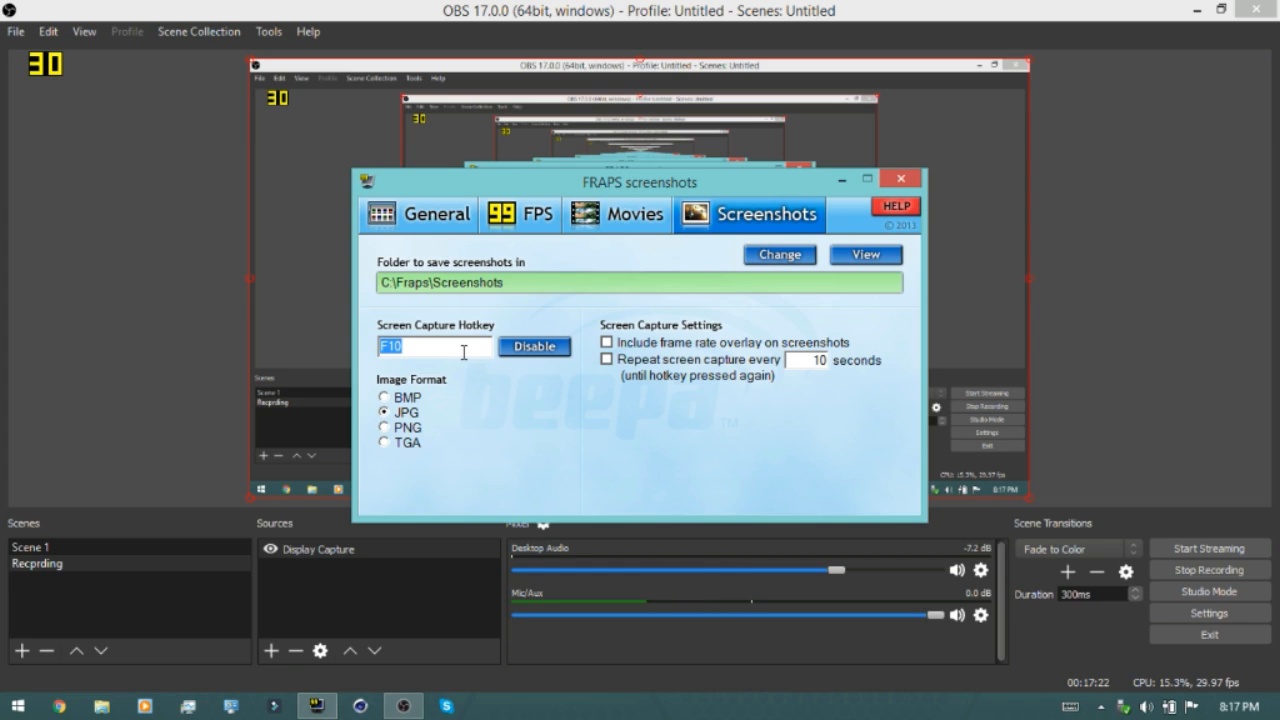
pyautogui.press('Delete')
pyautogui.click(466, 351)
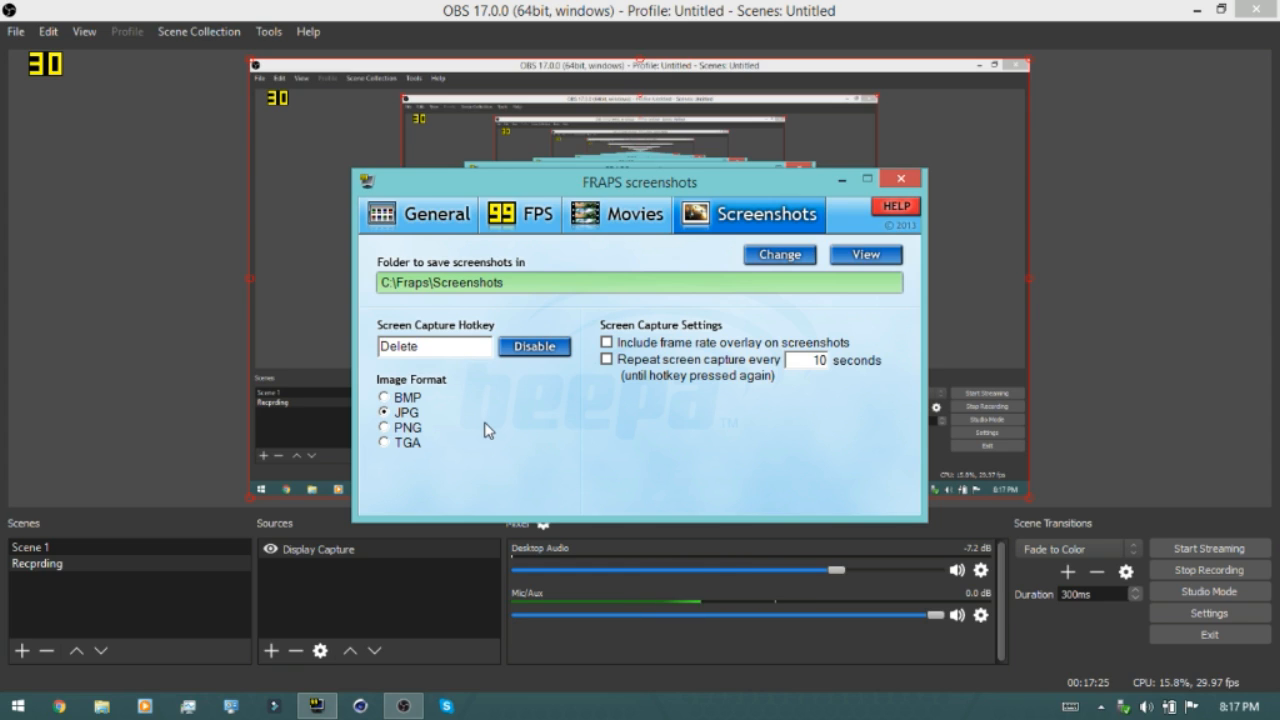
# Return to the Movies settings, then exit Fraps and confirm unloading it
pyautogui.click(592, 218)
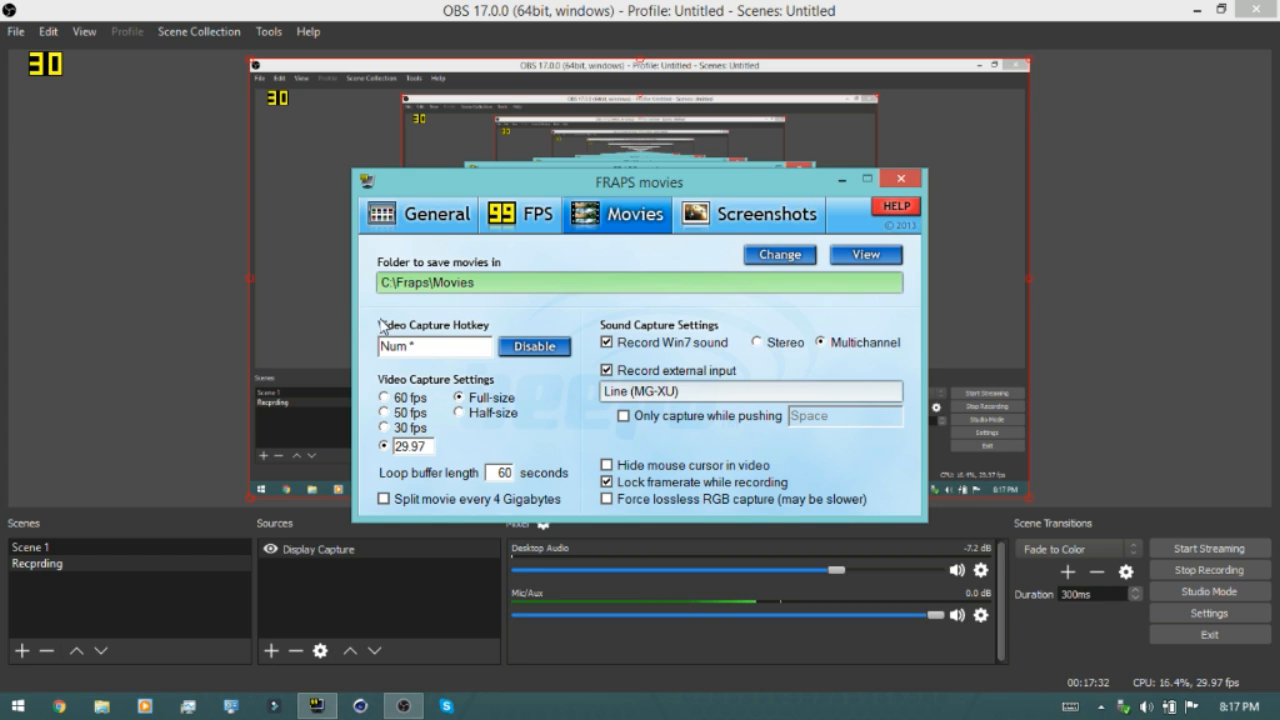
pyautogui.click(896, 181)
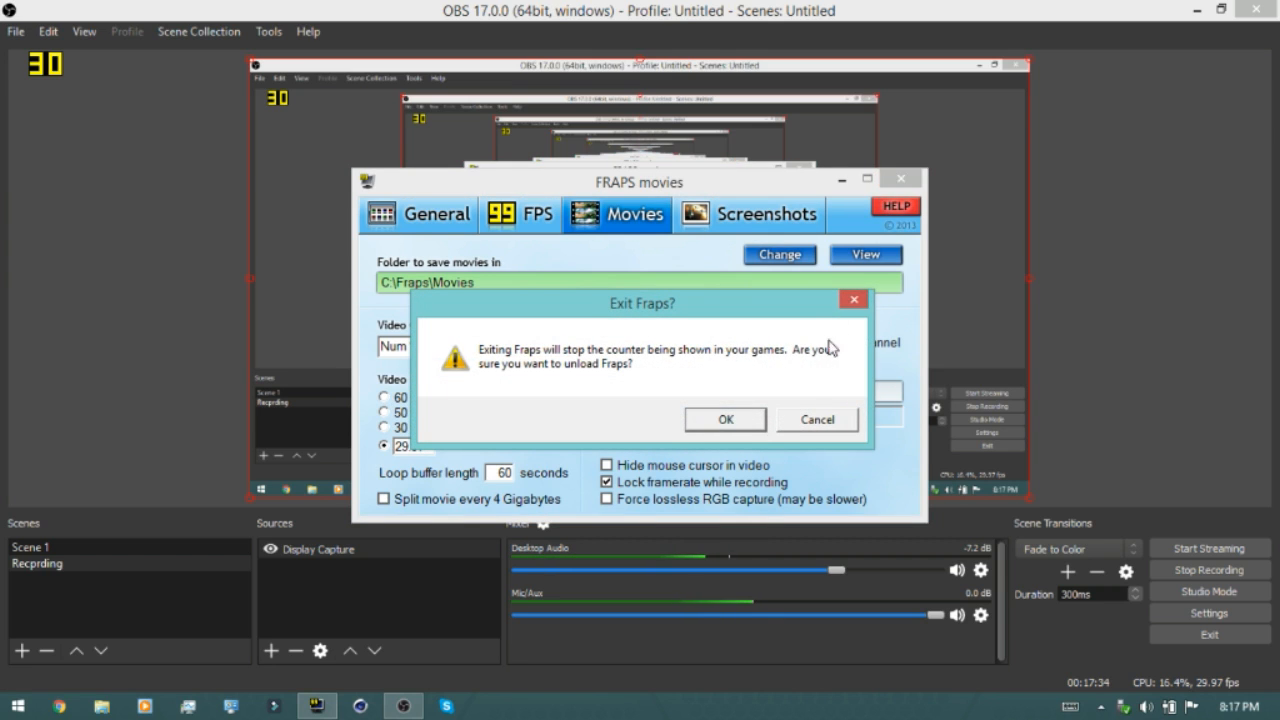
pyautogui.click(729, 417)
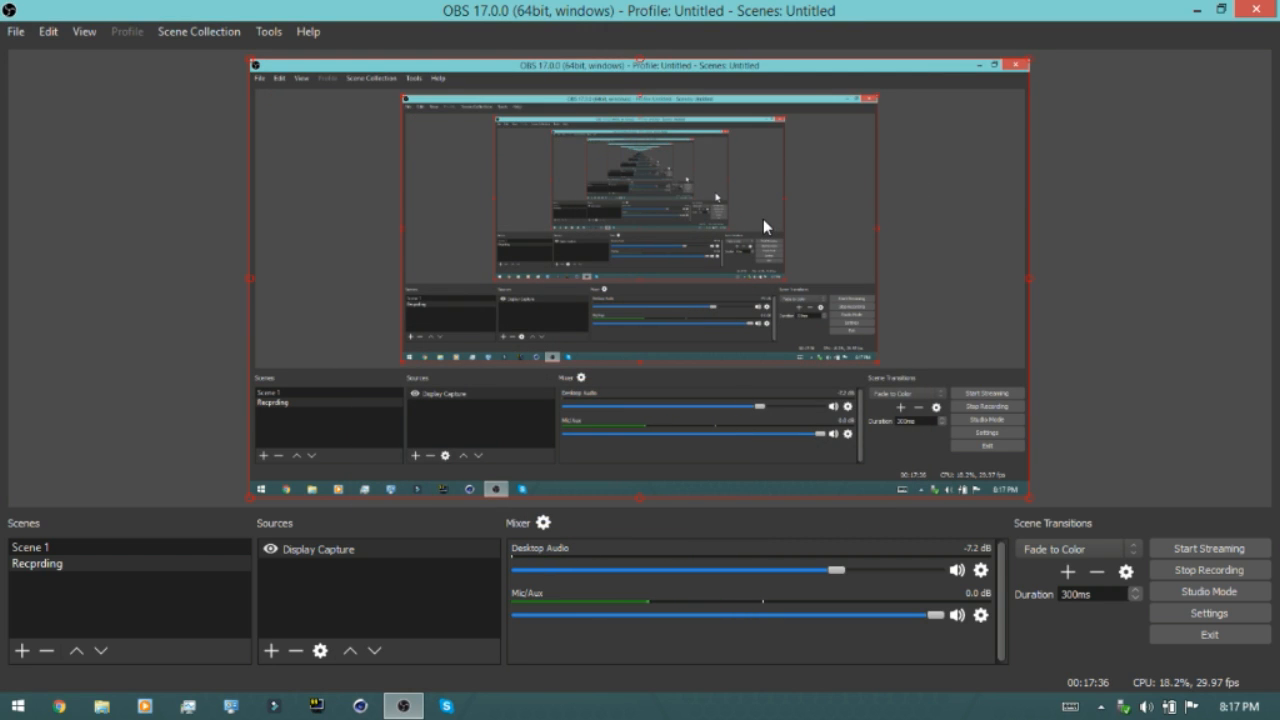